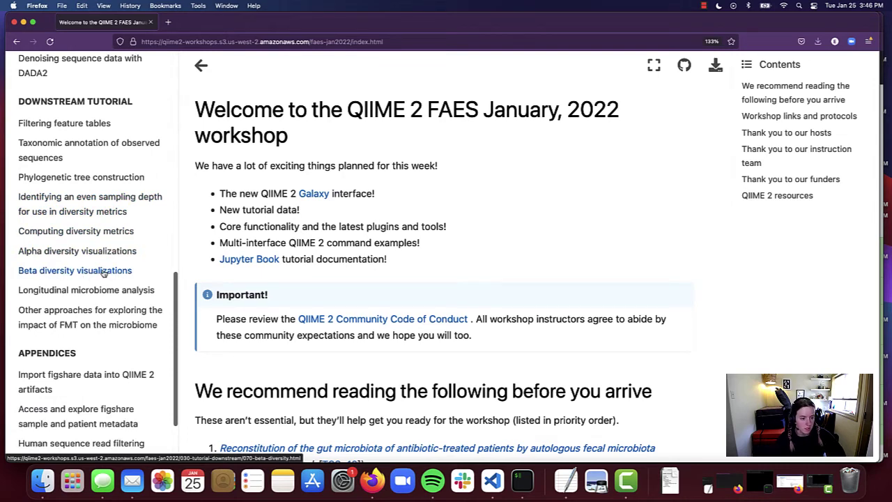
# Open the Beta diversity visualizations tutorial page with the Galaxy (q2galaxy) interface and find the first qiime2 diversity umap instructions.
pyautogui.click(107, 273)
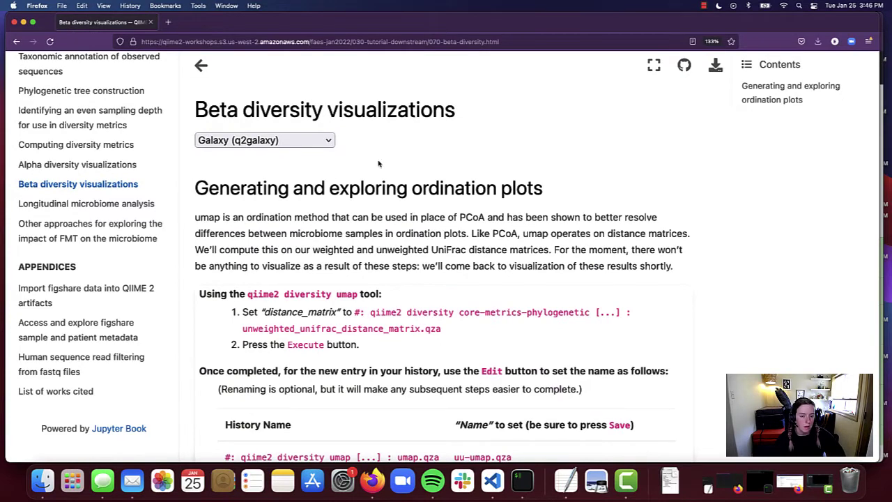
pyautogui.click(298, 147)
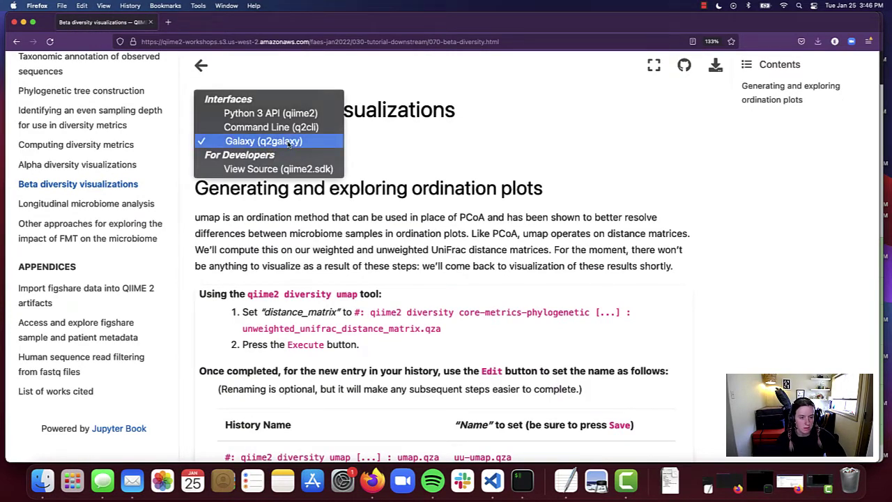
pyautogui.click(293, 143)
pyautogui.scroll(-2, 708, 198)
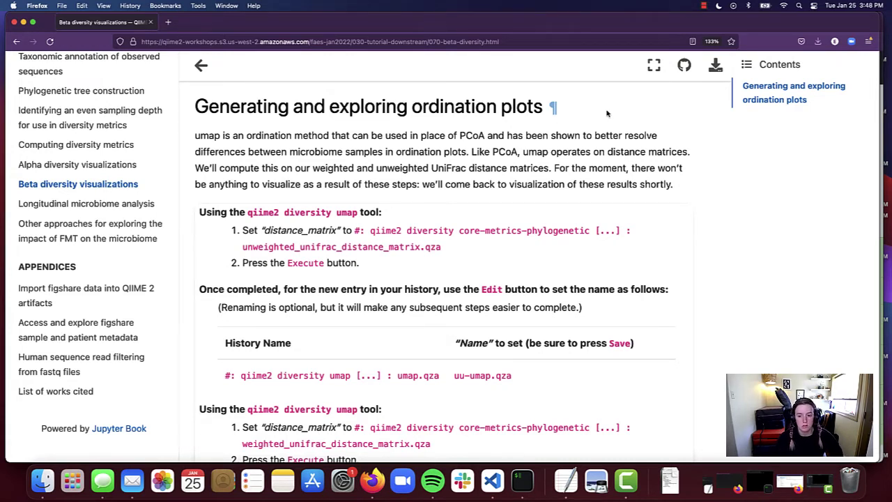
pyautogui.scroll(-1, 666, 237)
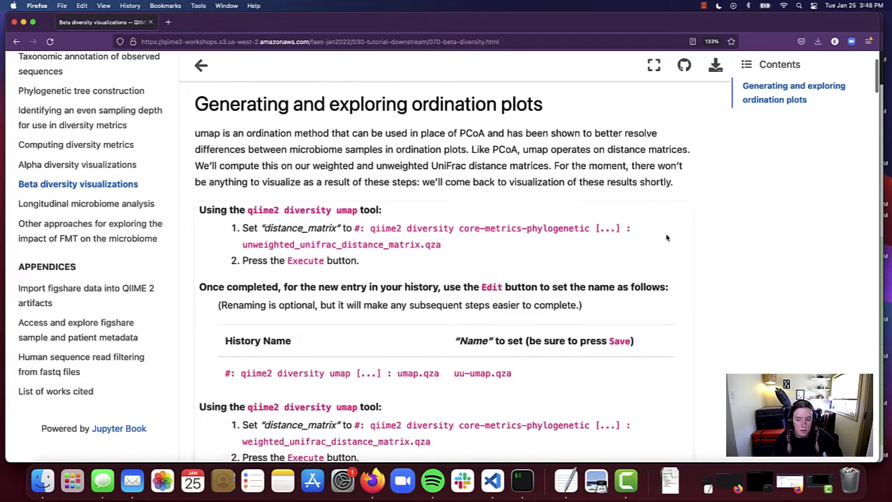
pyautogui.scroll(-3, 665, 237)
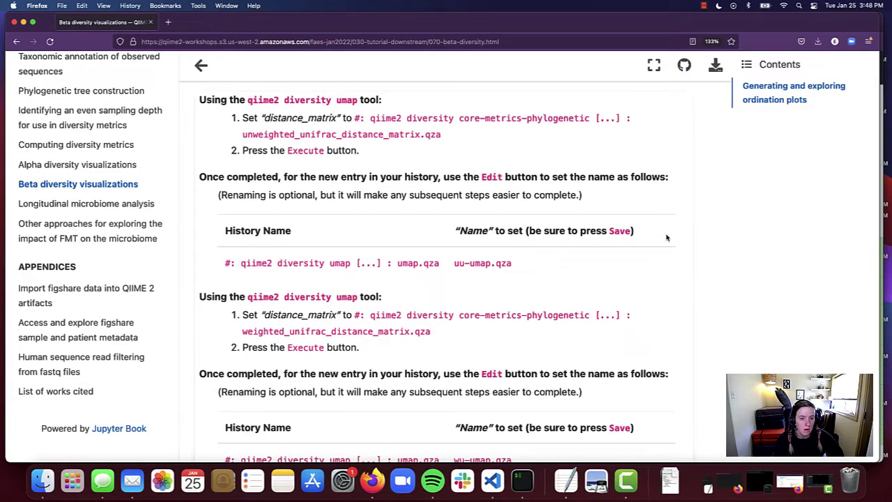
pyautogui.moveTo(246, 102); pyautogui.dragTo(358, 100)
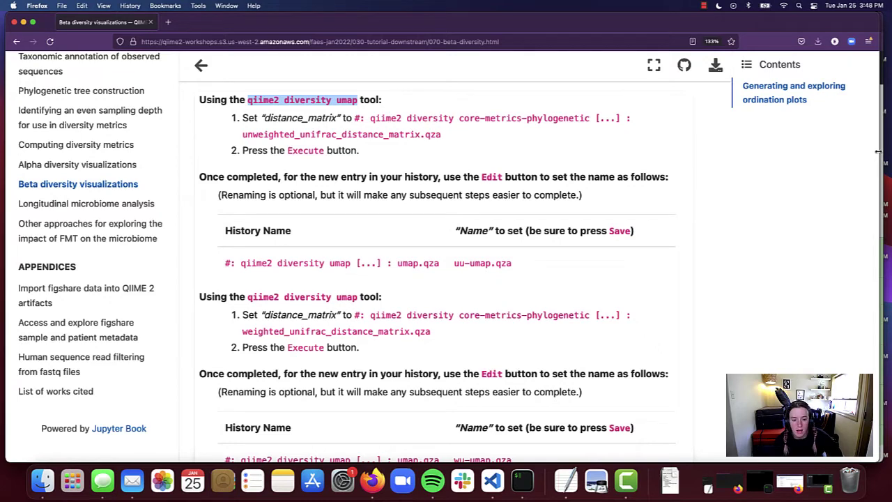
# Arrange the tutorial window and the Galaxy window side by side, keeping the umap instructions and the Galaxy tool list in view.
pyautogui.moveTo(877, 151); pyautogui.dragTo(665, 174)
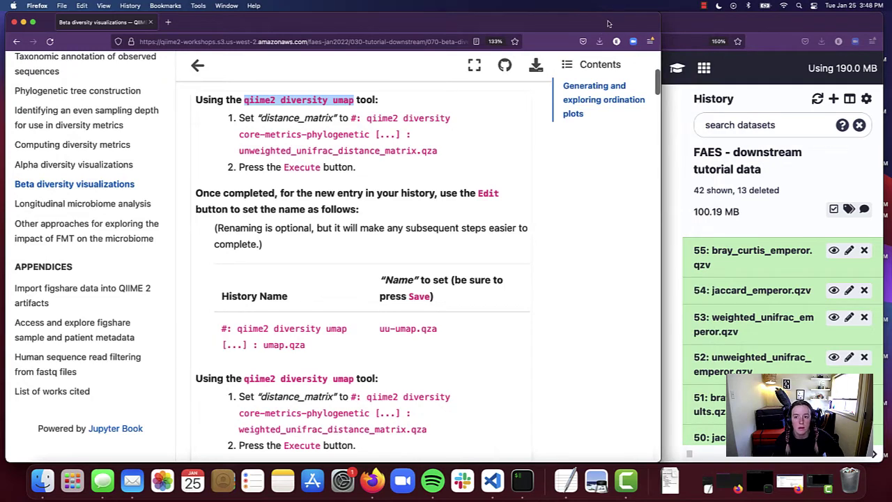
pyautogui.moveTo(609, 23); pyautogui.dragTo(435, 28)
pyautogui.moveTo(537, 23); pyautogui.dragTo(639, 23)
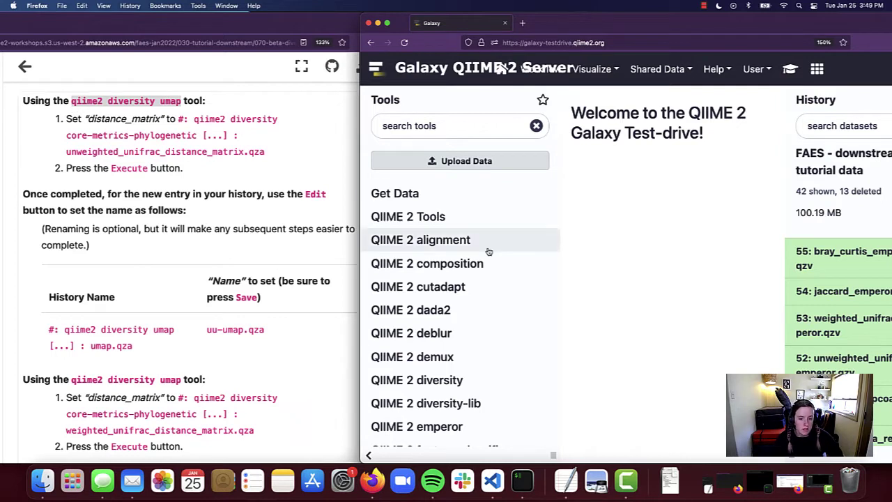
# Open the qiime2 diversity umap tool from the QIIME 2 diversity tools in Galaxy.
pyautogui.scroll(-3, 499, 348)
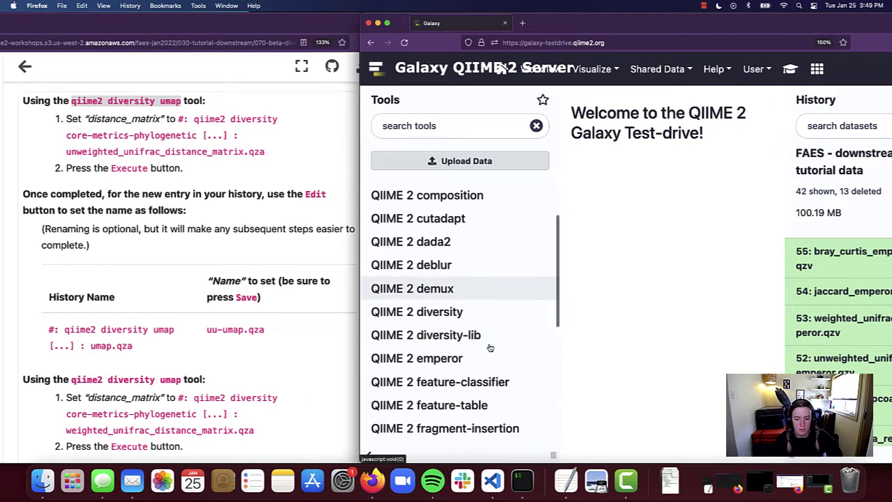
pyautogui.scroll(-2, 500, 294)
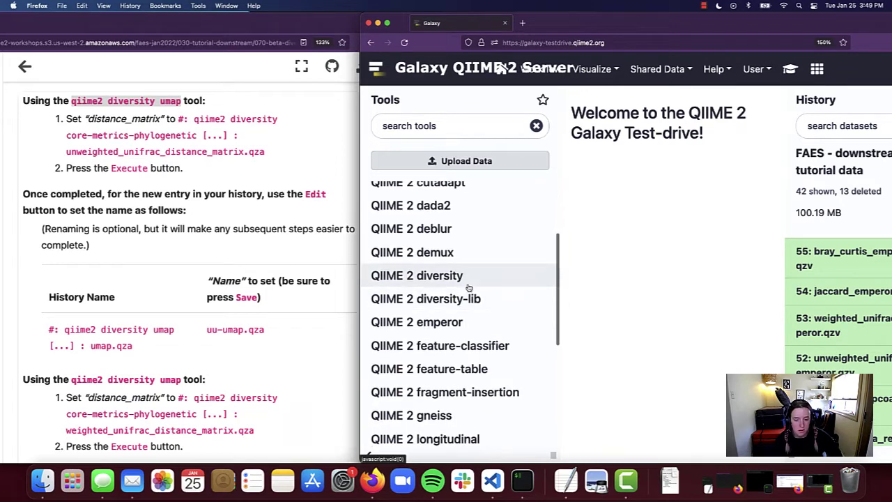
pyautogui.click(441, 278)
pyautogui.scroll(-2, 498, 326)
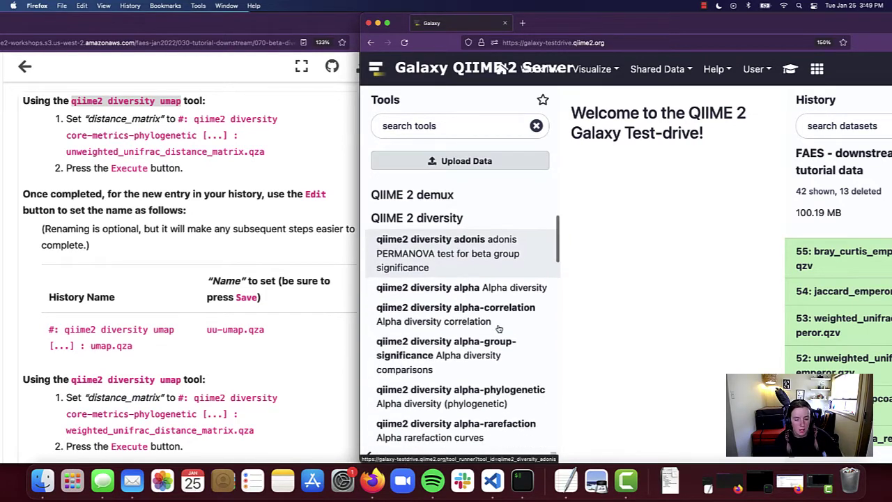
pyautogui.scroll(-10, 499, 328)
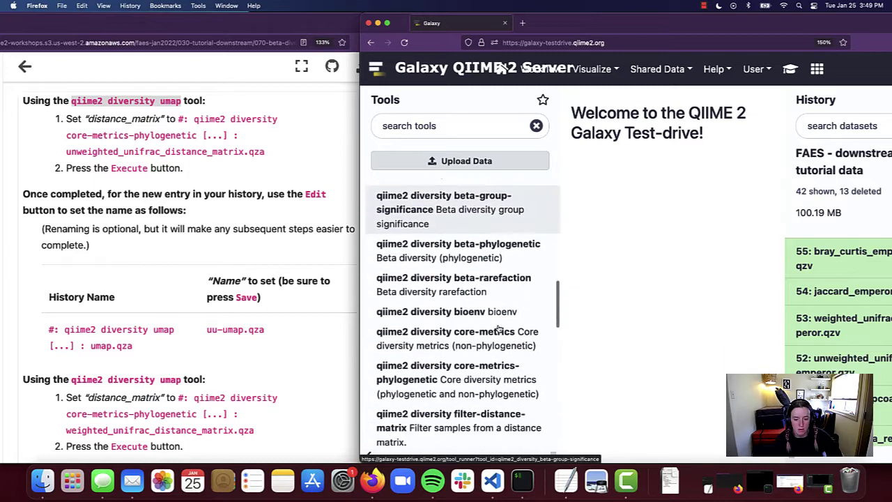
pyautogui.scroll(-10, 499, 328)
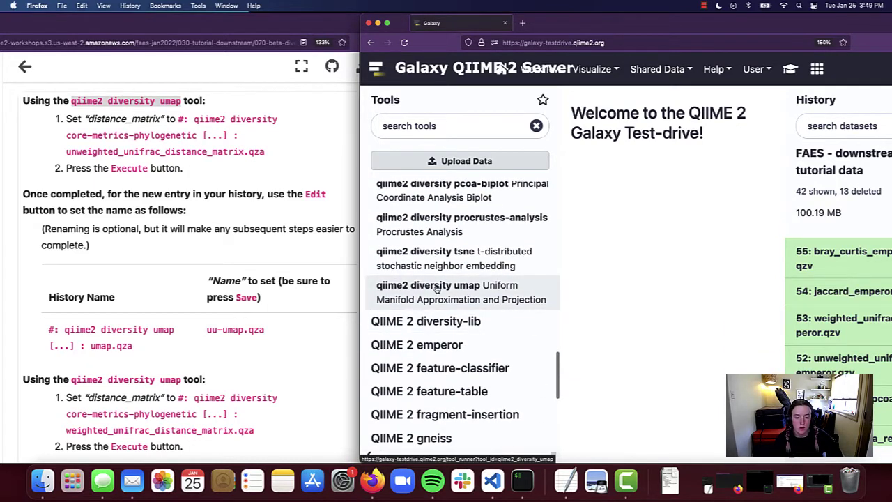
pyautogui.click(473, 289)
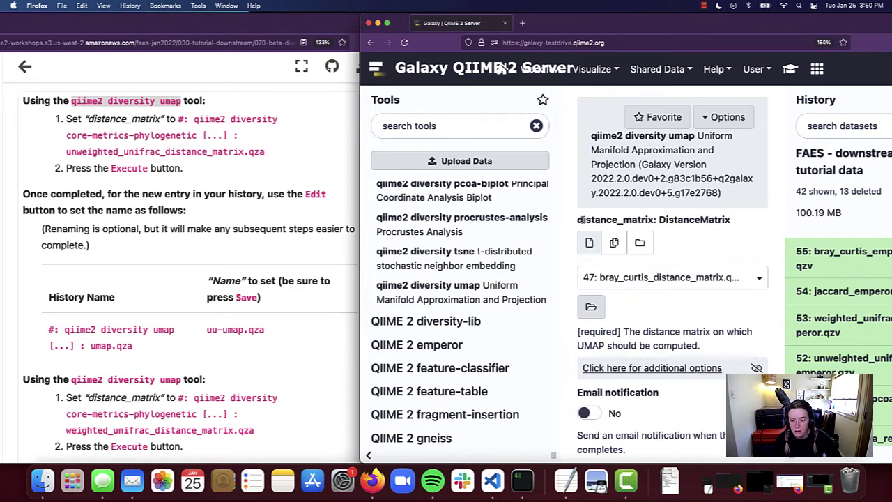
# Run the umap tool with distance_matrix set to 44: unweighted_unifrac_distance_matrix.qza.
pyautogui.moveTo(577, 220); pyautogui.dragTo(655, 221)
pyautogui.click(671, 237)
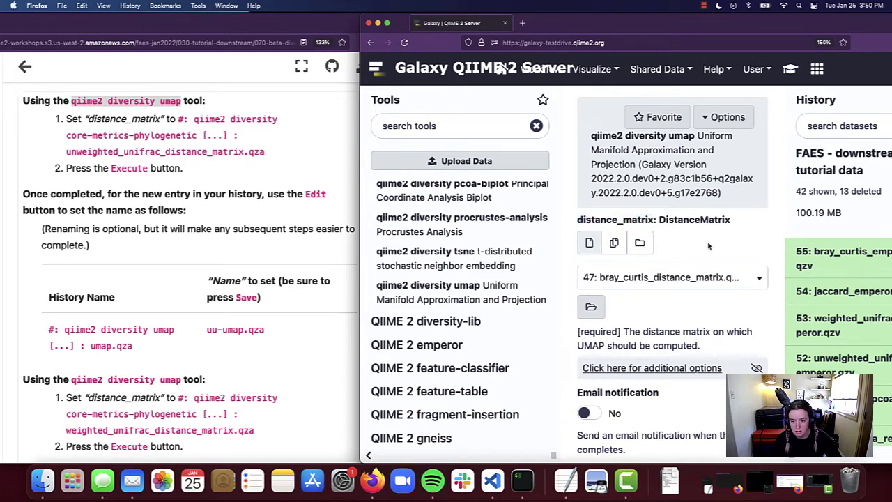
pyautogui.click(759, 281)
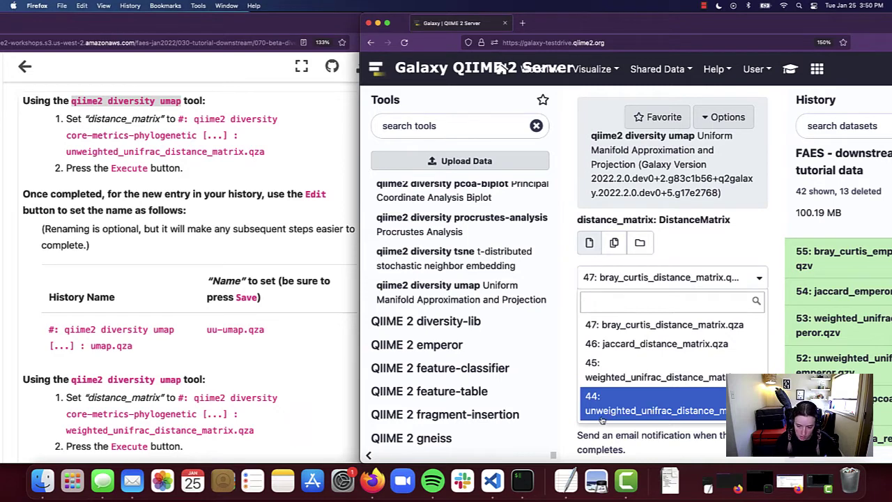
pyautogui.click(699, 416)
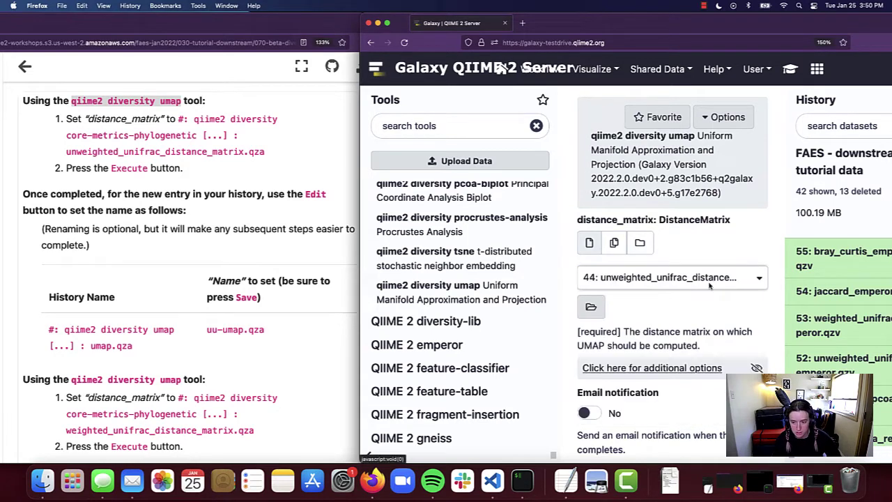
pyautogui.scroll(-4, 715, 316)
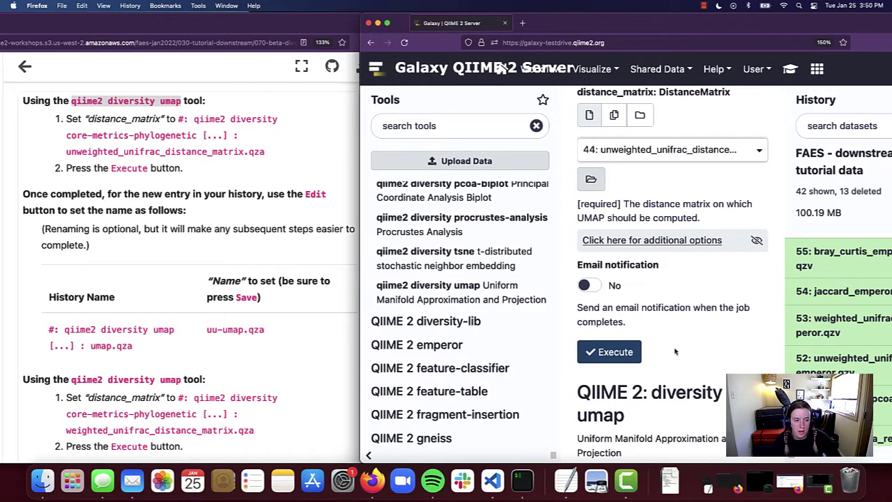
pyautogui.click(613, 355)
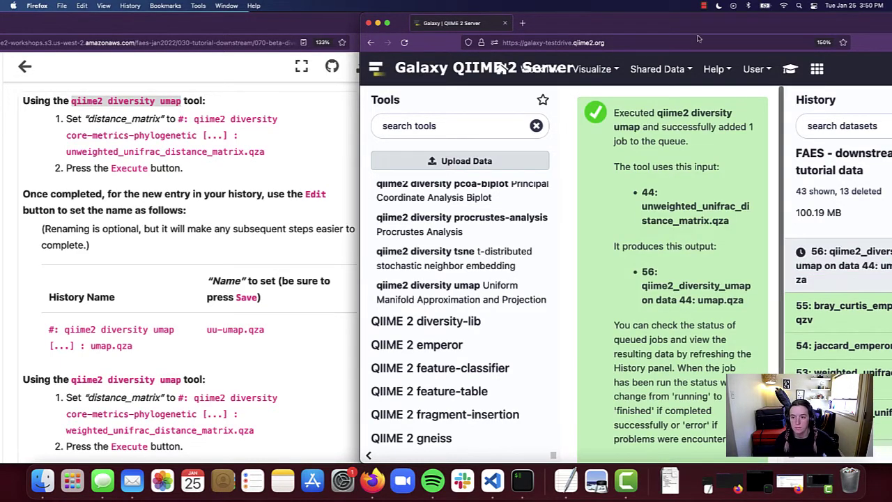
# Rename the umap output, history dataset 56, as uu-umap.qza and save its attributes.
pyautogui.moveTo(705, 28); pyautogui.dragTo(619, 25)
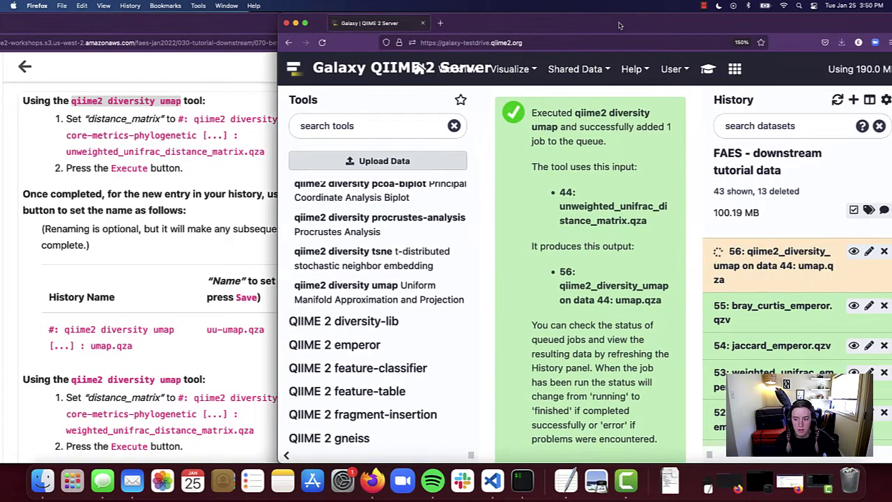
pyautogui.click(869, 253)
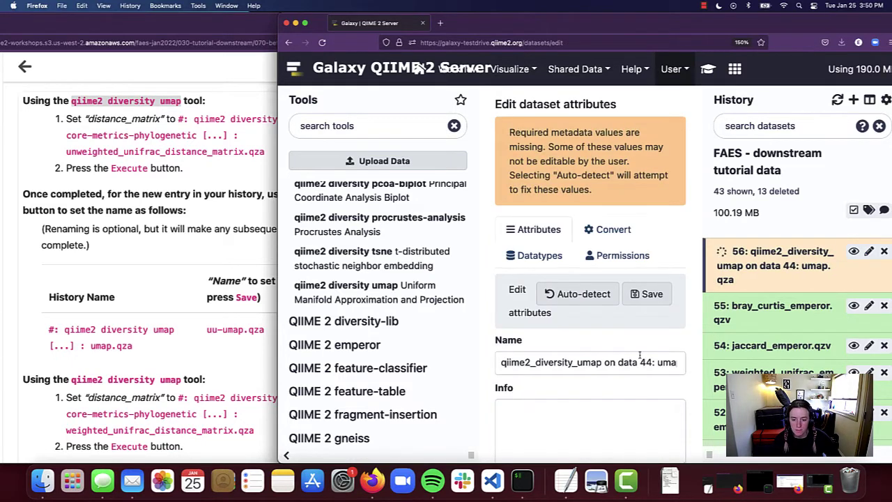
pyautogui.tripleClick(583, 362)
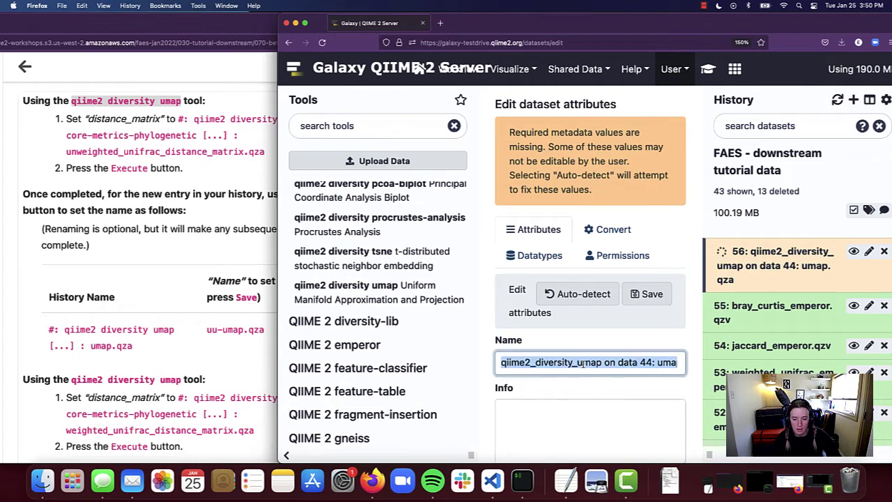
pyautogui.press('BackSpace')
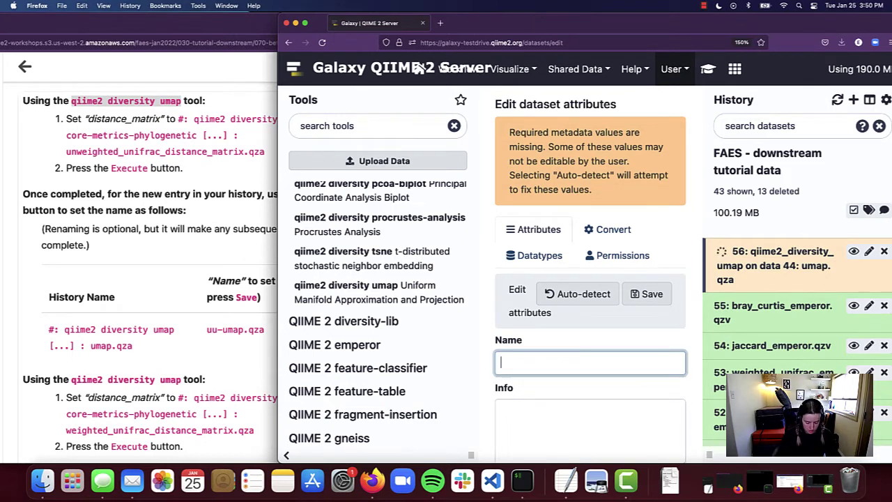
pyautogui.write('uu')
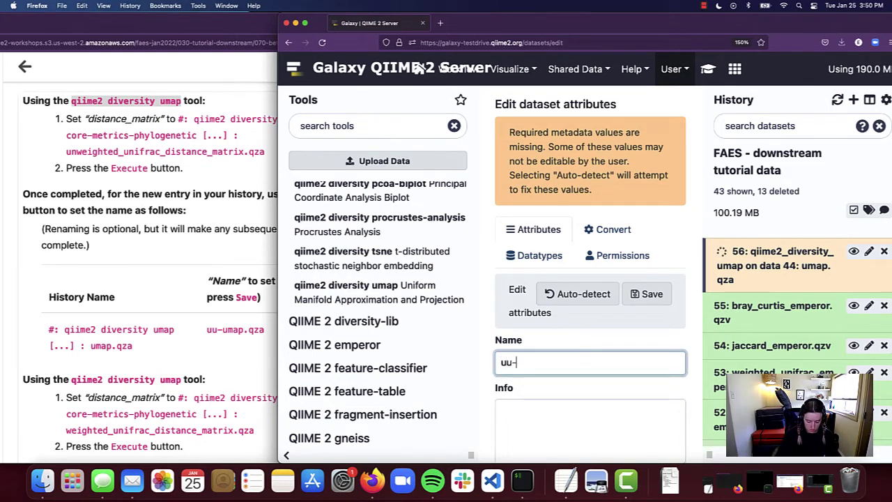
pyautogui.write('-umap.qza')
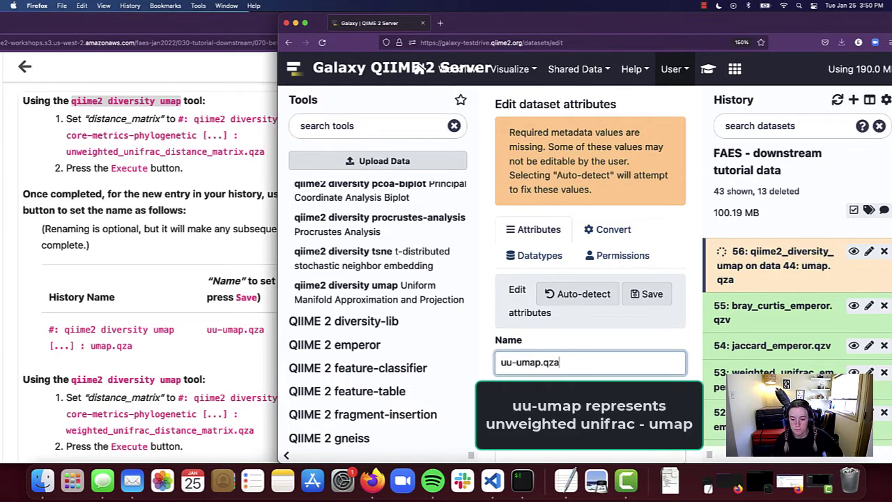
pyautogui.press('Tab')
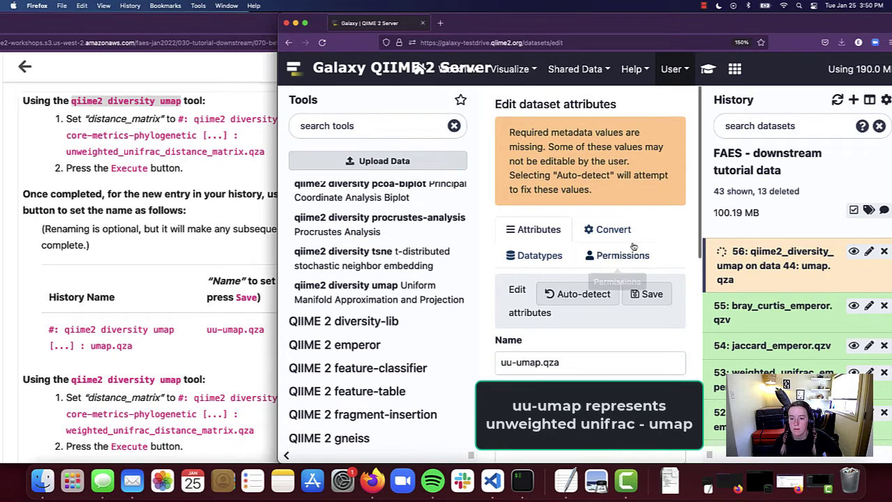
pyautogui.click(650, 295)
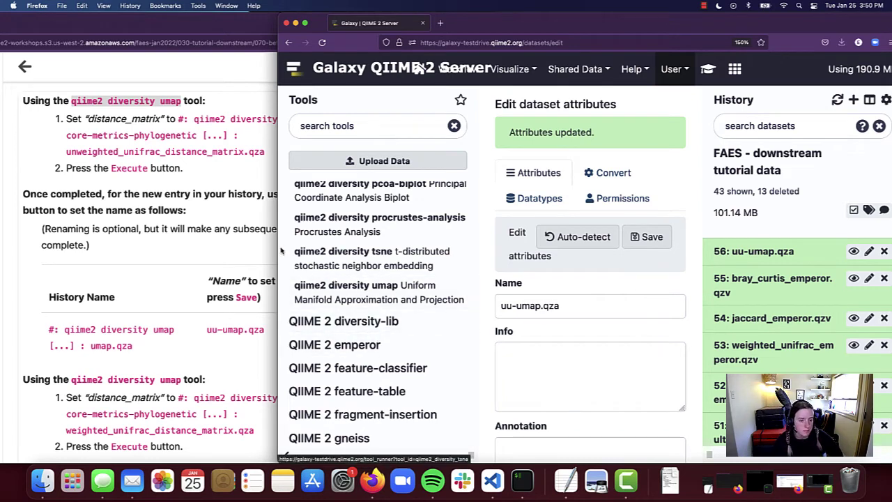
# Bring the tutorial's weighted UniFrac umap instructions into view and open the qiime2 diversity umap tool again in Galaxy.
pyautogui.moveTo(278, 247); pyautogui.dragTo(282, 247)
pyautogui.moveTo(308, 245); pyautogui.dragTo(333, 245)
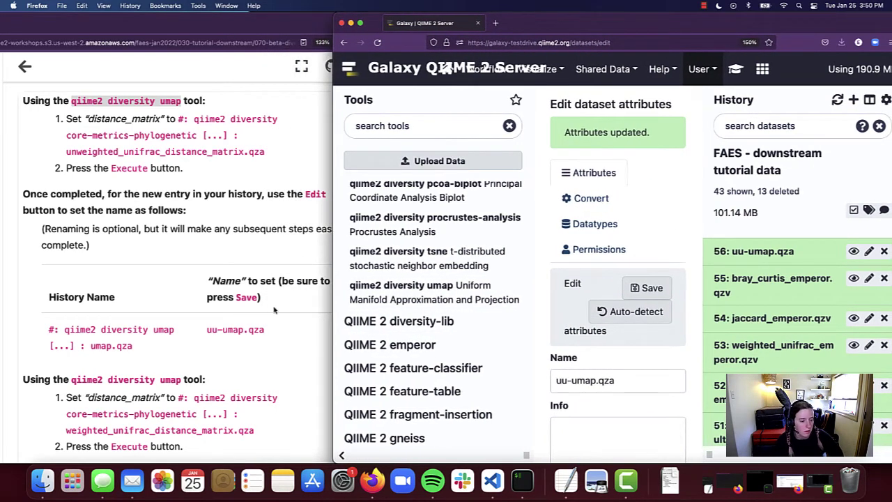
pyautogui.scroll(-3, 276, 300)
pyautogui.scroll(-10, 274, 310)
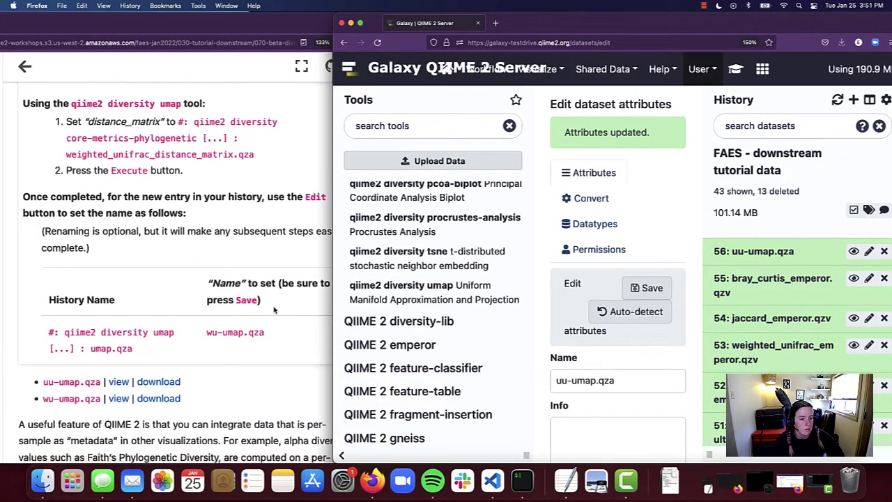
pyautogui.scroll(-1, 274, 310)
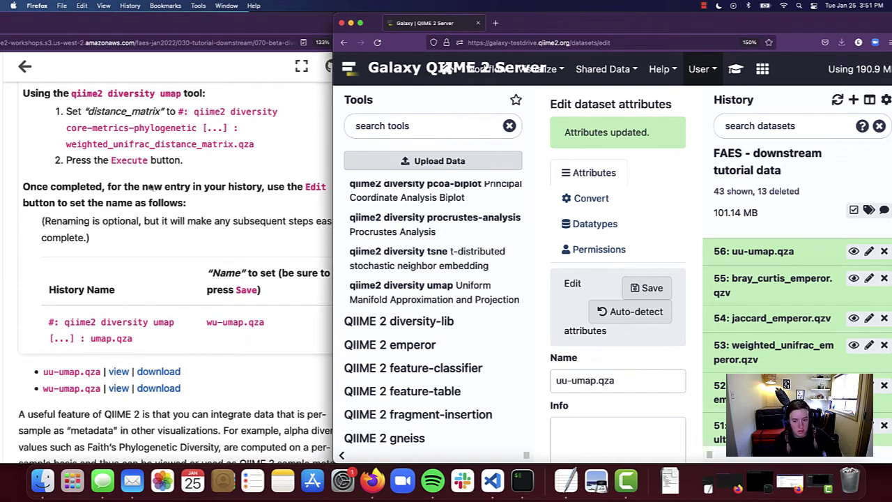
pyautogui.click(427, 293)
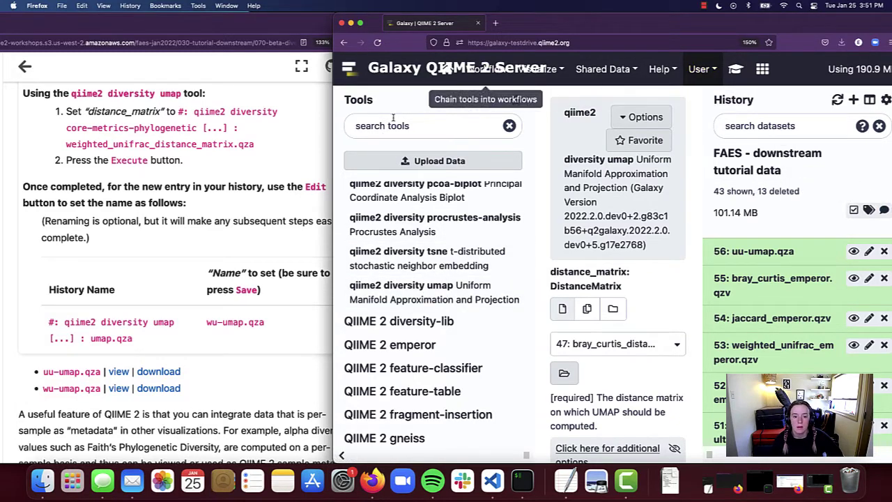
# Run the umap tool with distance_matrix set to 45: weighted_unifrac_distance_matrix.qza.
pyautogui.moveTo(332, 130); pyautogui.dragTo(289, 129)
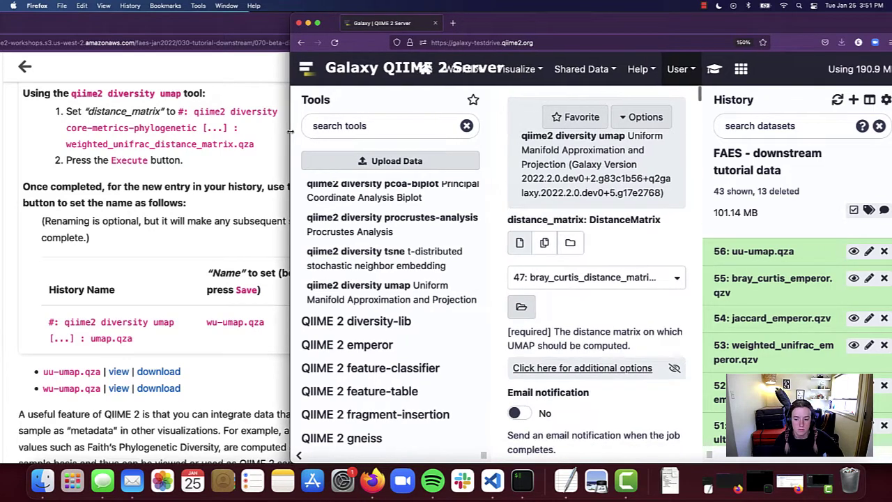
pyautogui.moveTo(647, 28); pyautogui.dragTo(726, 25)
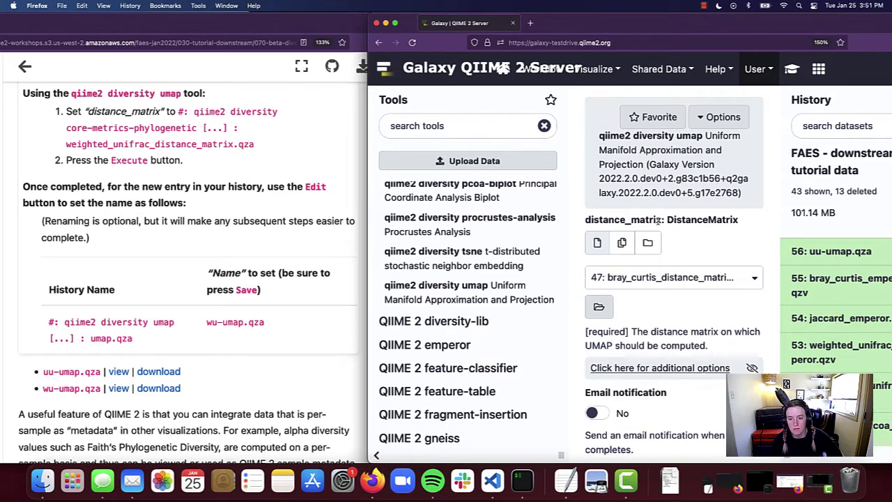
pyautogui.click(749, 282)
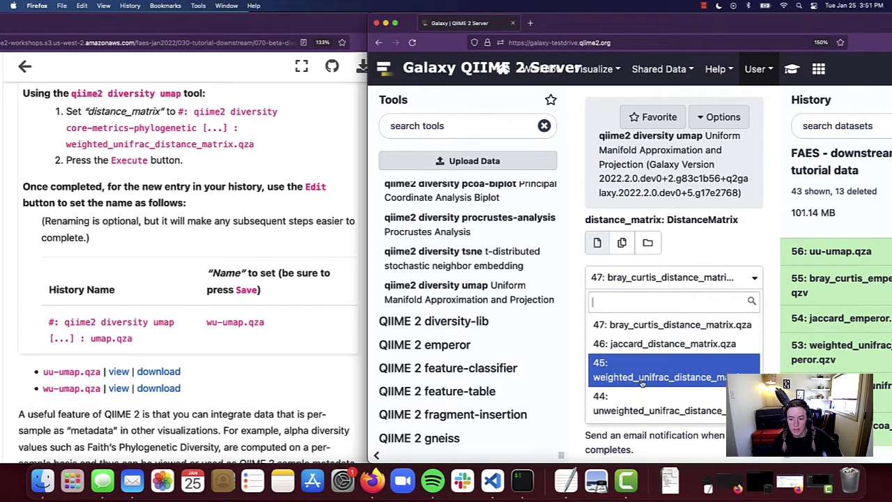
pyautogui.click(694, 377)
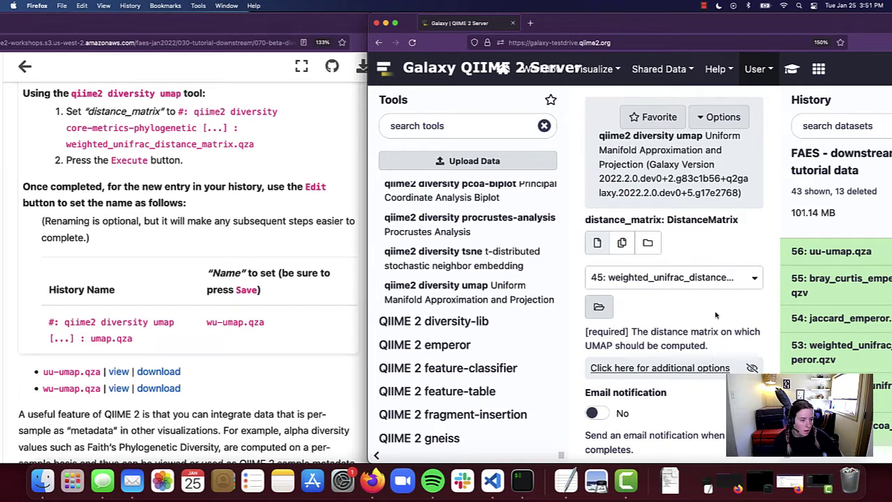
pyautogui.scroll(-4, 707, 318)
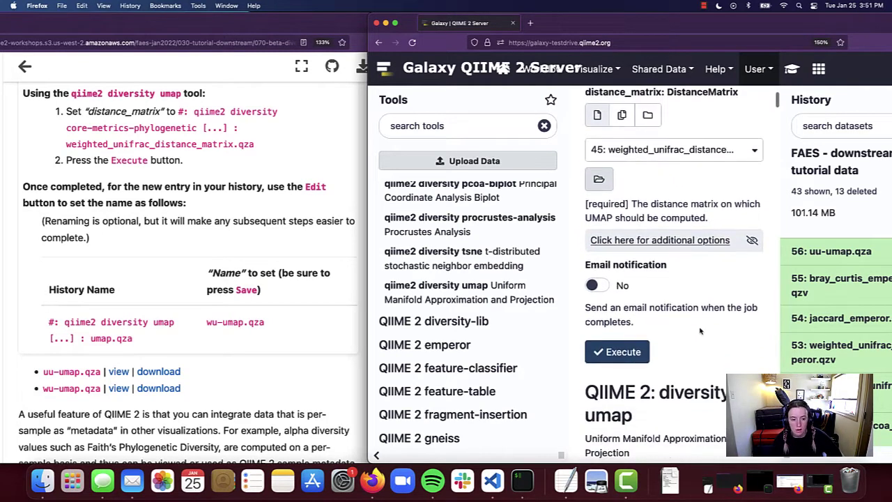
pyautogui.click(624, 353)
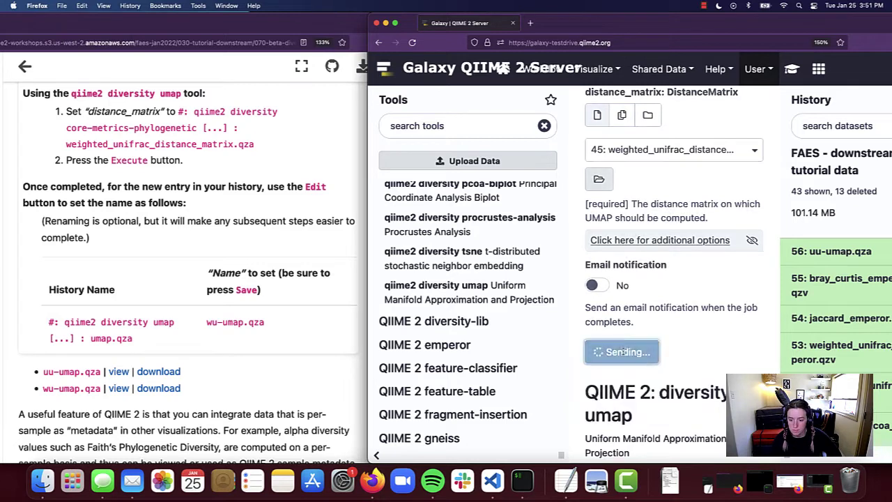
# Rename the new umap output, history dataset 57, as wu-umap.qza and save its attributes.
pyautogui.moveTo(743, 28); pyautogui.dragTo(654, 32)
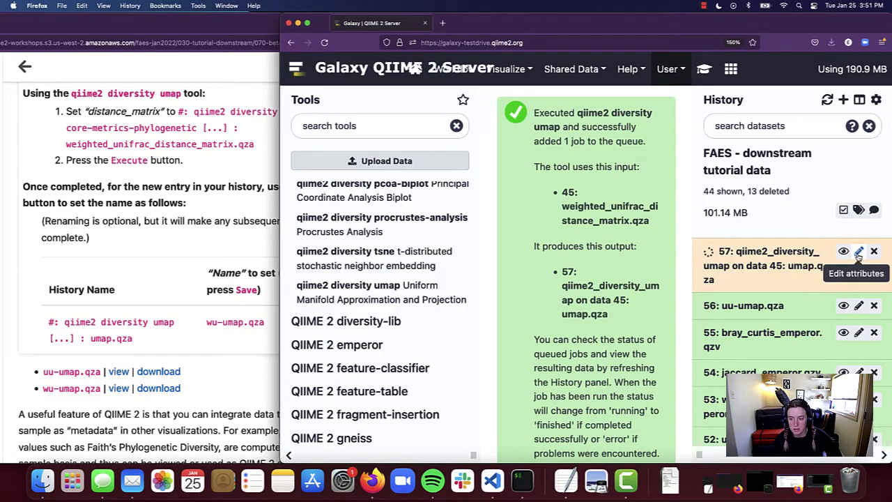
pyautogui.click(858, 252)
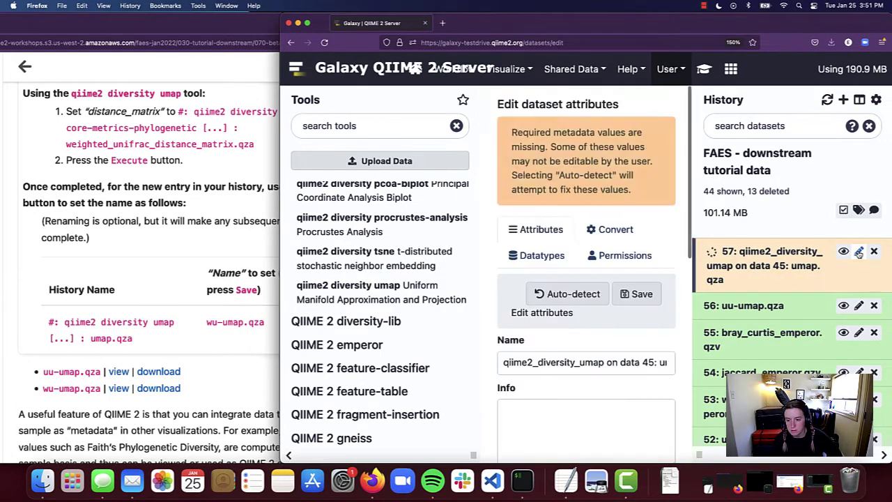
pyautogui.tripleClick(591, 363)
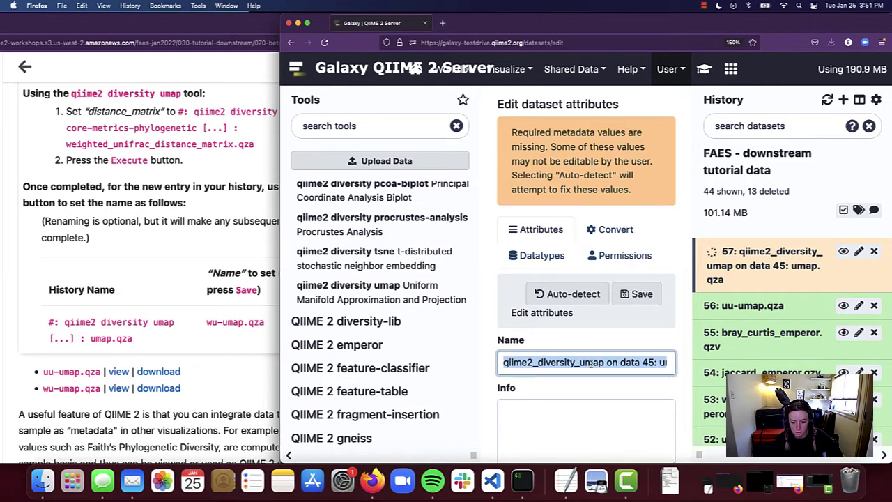
pyautogui.press('BackSpace')
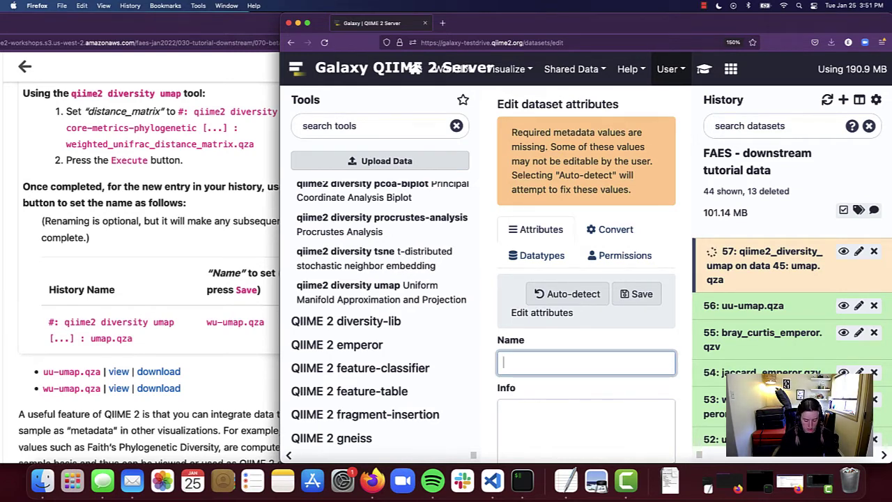
pyautogui.write('wu-u')
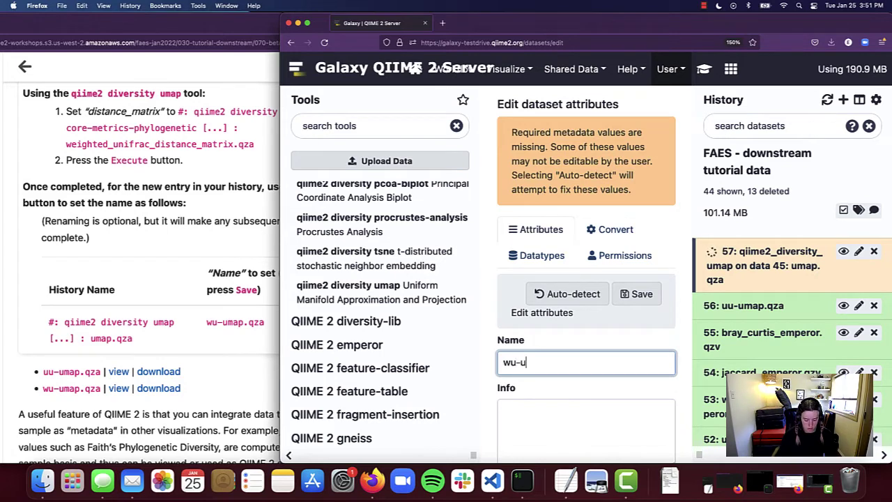
pyautogui.write('map.')
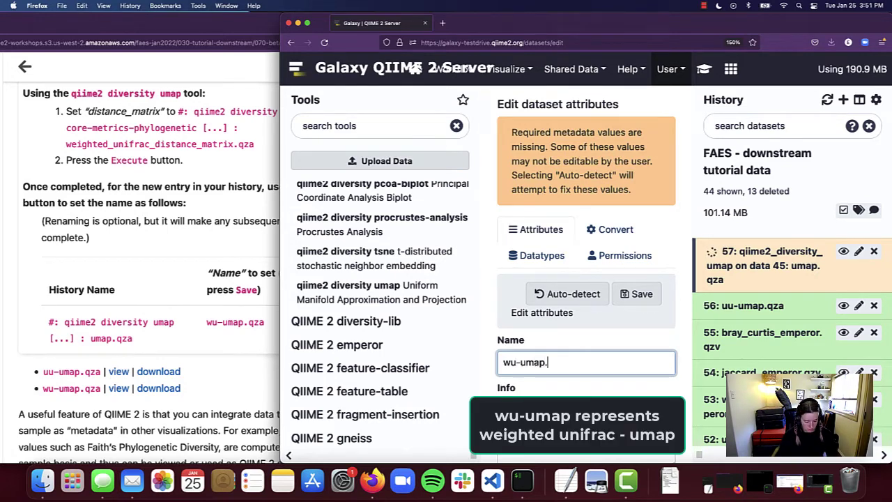
pyautogui.write('qza')
pyautogui.click(640, 389)
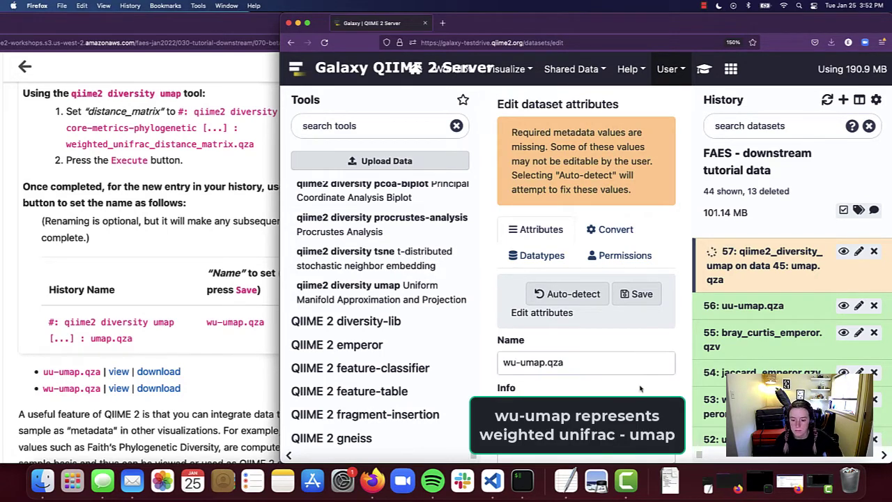
pyautogui.click(641, 294)
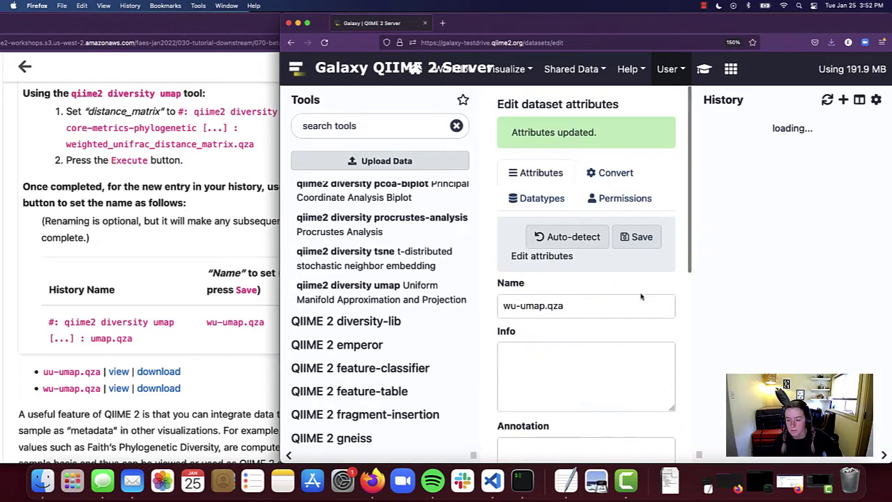
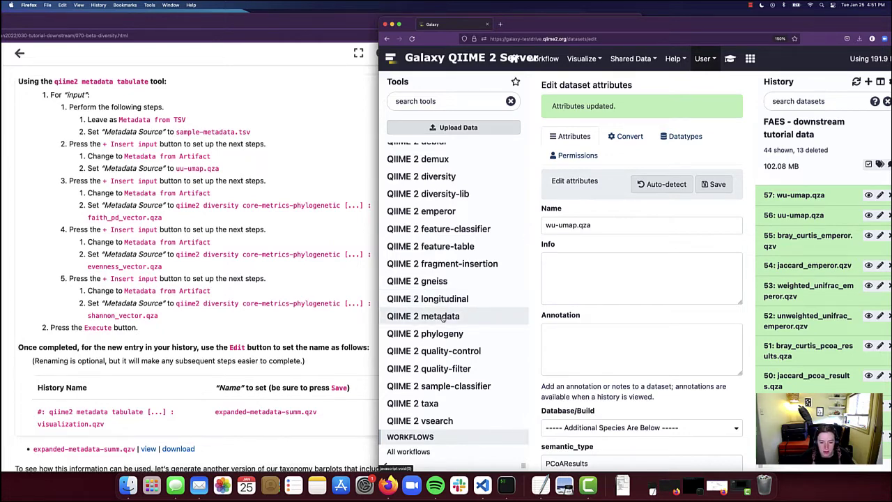
# Open the qiime2 metadata tabulate tool and check that its first input uses Metadata from TSV with 3: sample-metadata.tsv.
pyautogui.click(442, 317)
pyautogui.scroll(-2, 428, 331)
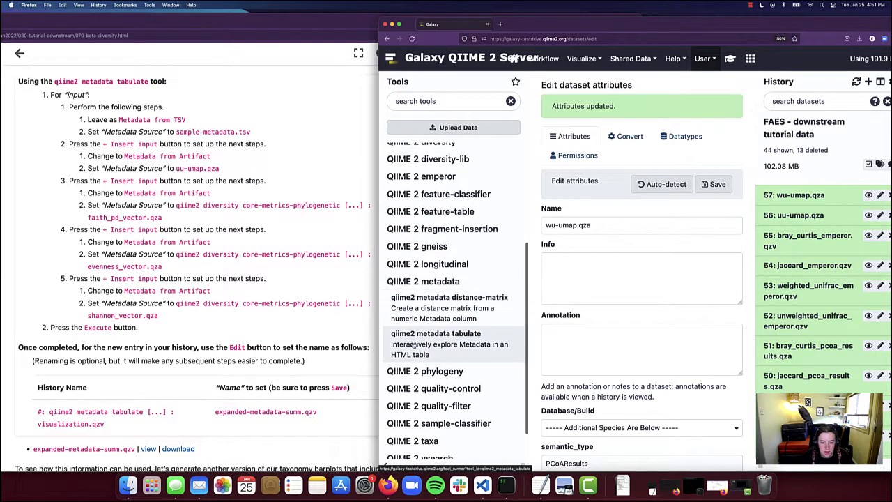
pyautogui.click(450, 342)
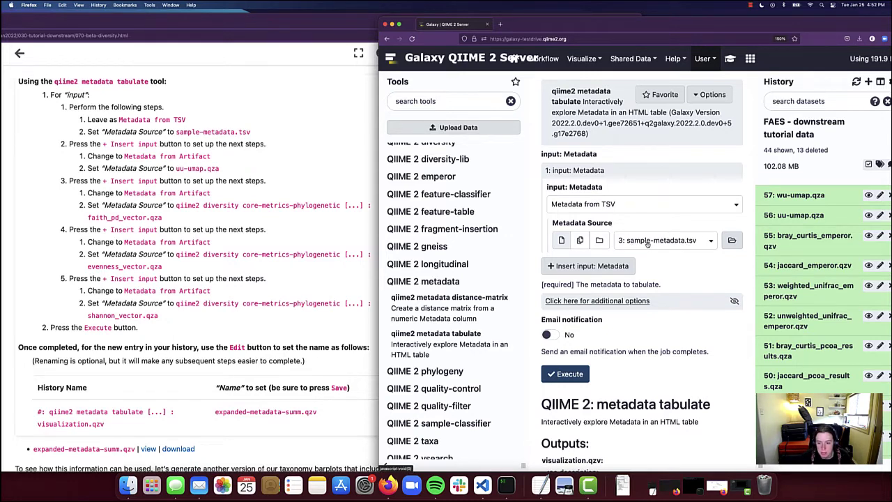
pyautogui.click(711, 241)
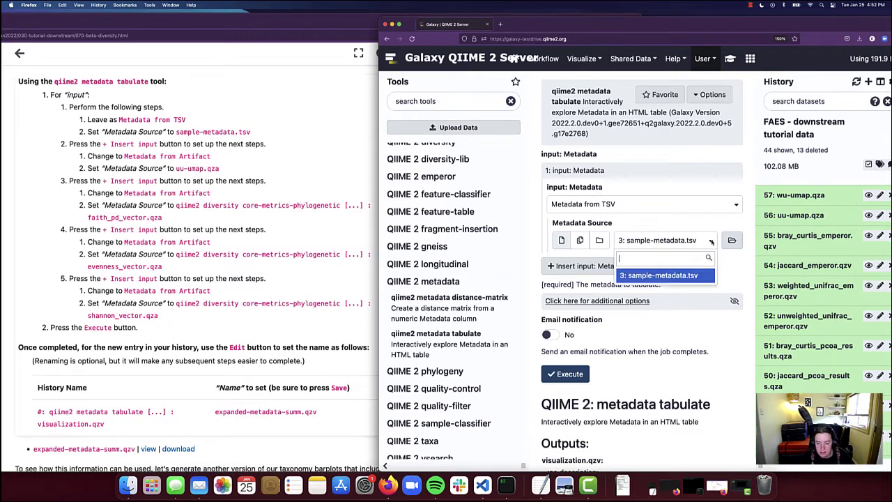
pyautogui.click(711, 241)
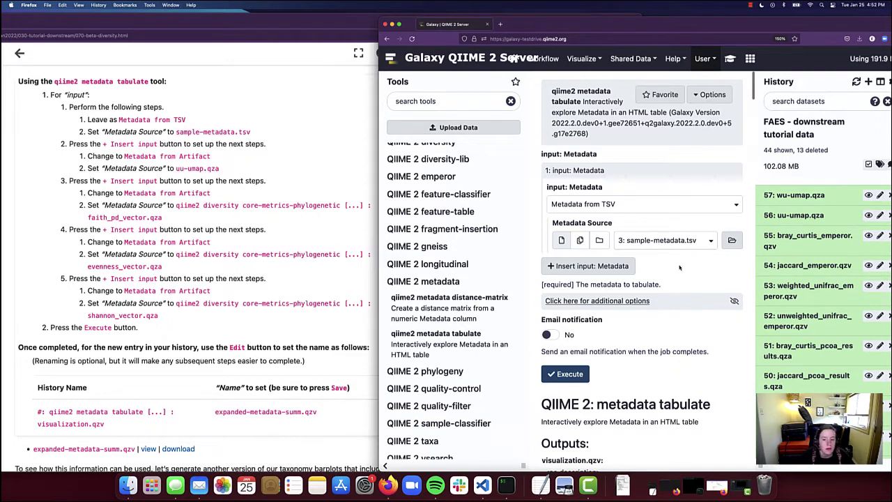
# Add a second metadata input of type Metadata from Artifact with 56: uu-umap.qza as its Metadata Source.
pyautogui.scroll(-1, 681, 268)
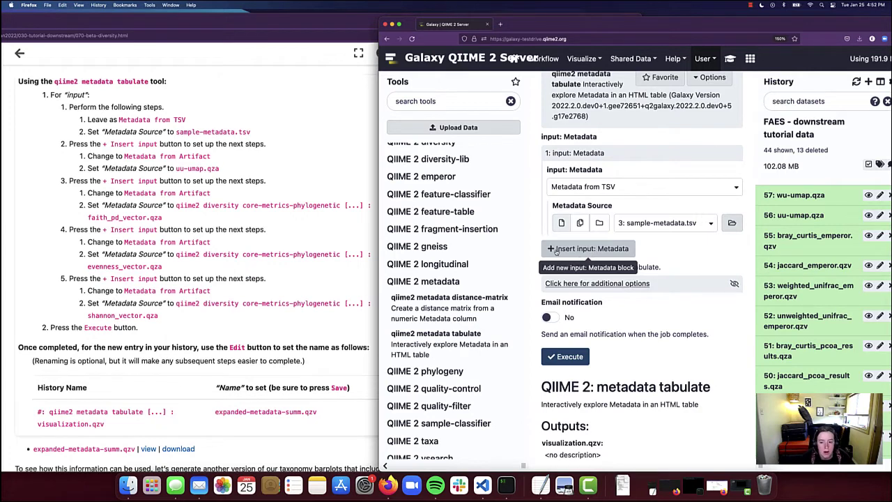
pyautogui.click(589, 248)
pyautogui.scroll(-2, 646, 260)
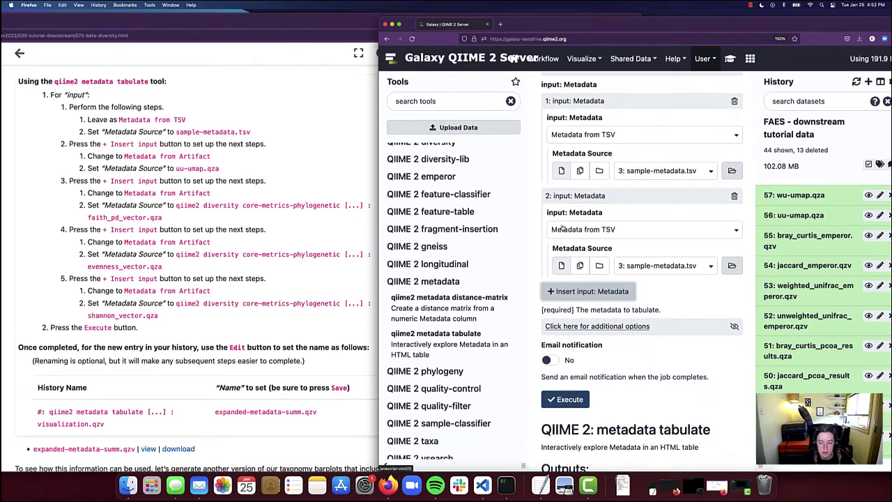
pyautogui.click(636, 231)
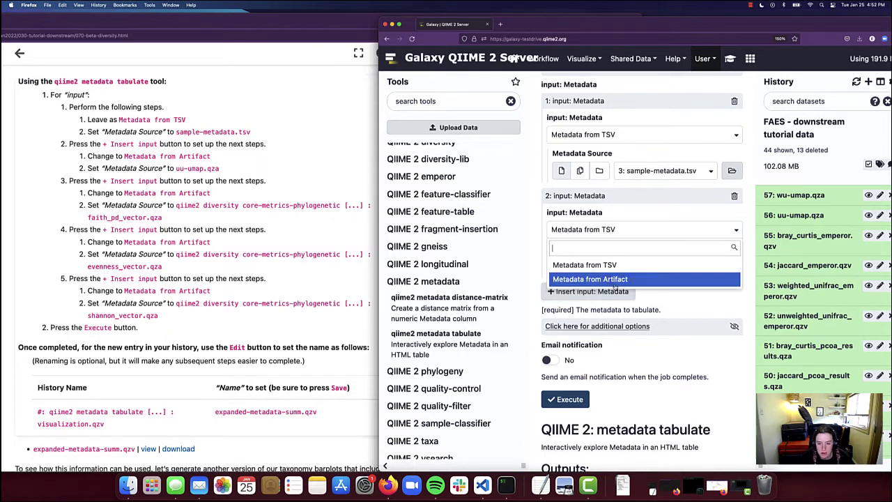
pyautogui.click(641, 279)
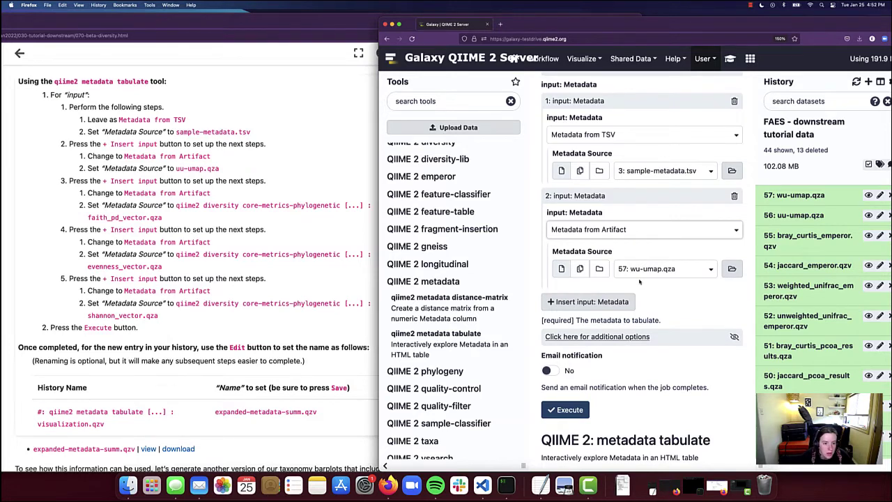
pyautogui.click(688, 271)
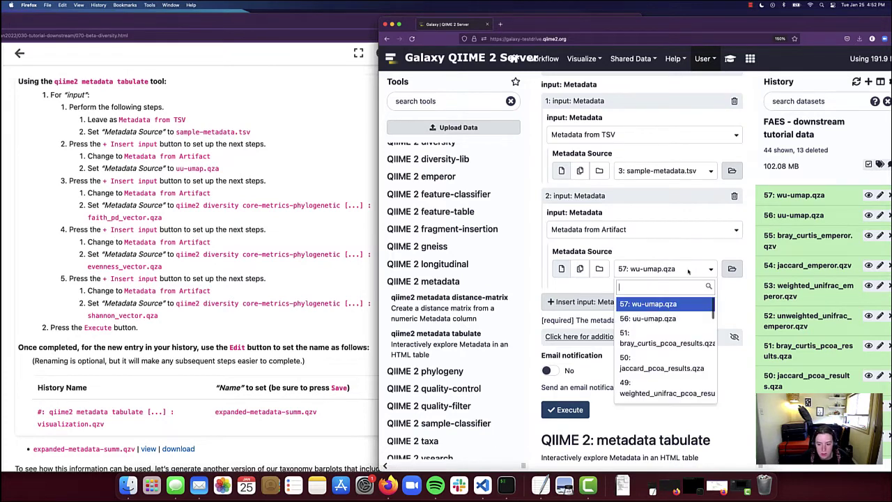
pyautogui.click(677, 319)
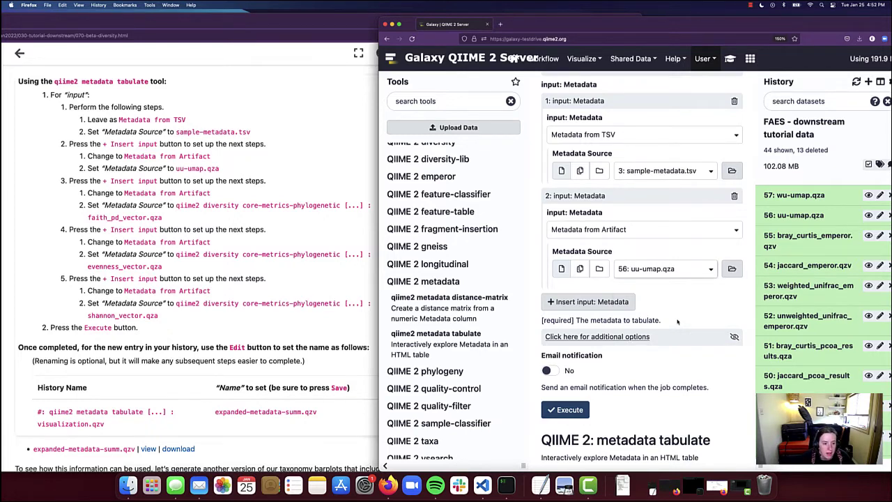
# Add a third metadata input of type Metadata from Artifact with 40: faith_pd_vector.qza as its Metadata Source.
pyautogui.scroll(-2, 677, 321)
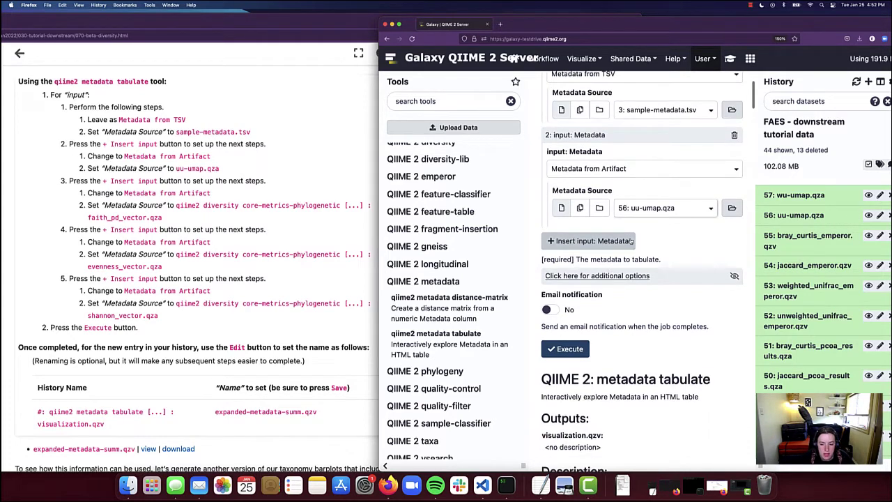
pyautogui.click(585, 241)
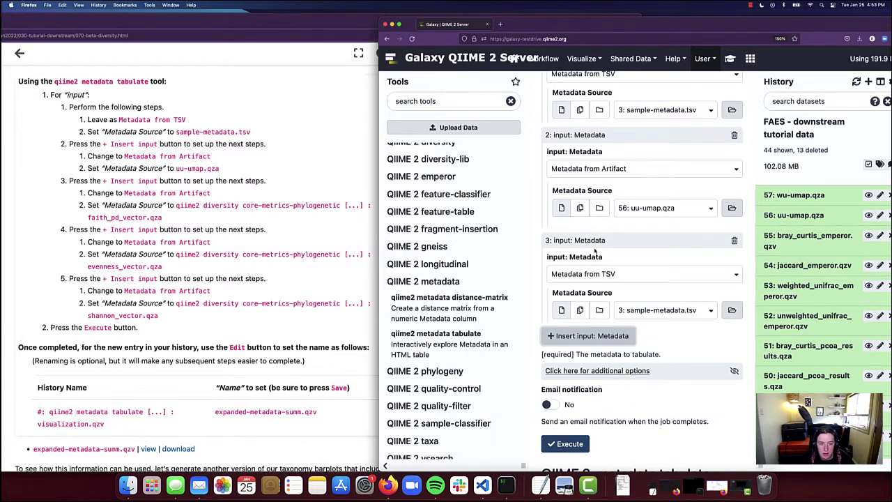
pyautogui.click(632, 276)
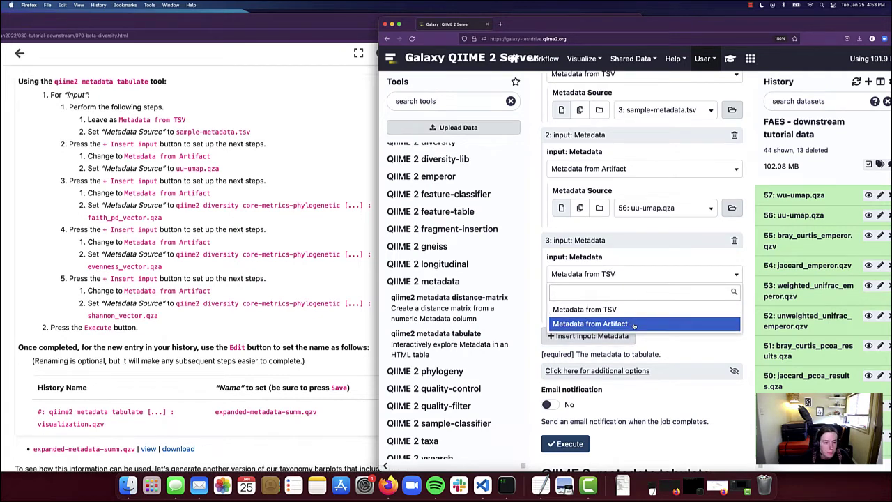
pyautogui.click(634, 324)
pyautogui.scroll(-1, 680, 315)
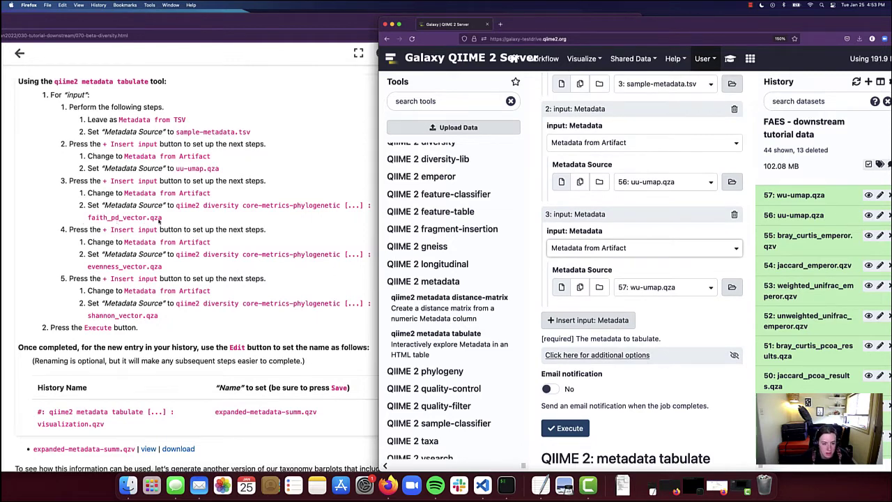
pyautogui.click(675, 291)
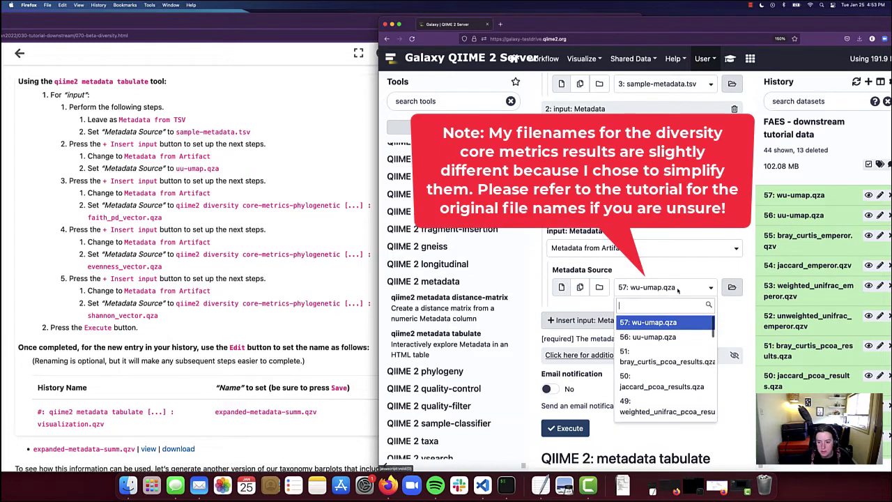
pyautogui.write('fai')
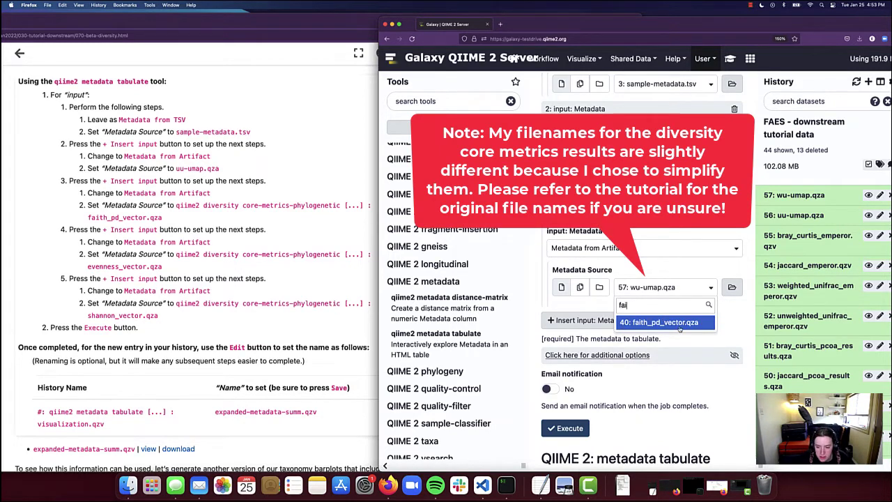
pyautogui.click(669, 322)
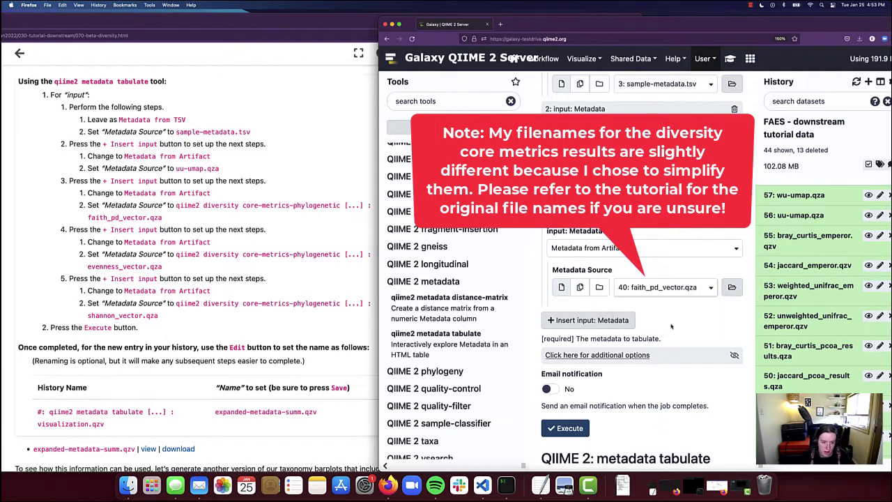
# Add a fourth metadata input of type Metadata from Artifact with 43: evenness_vector.qza as its Metadata Source.
pyautogui.scroll(-2, 671, 325)
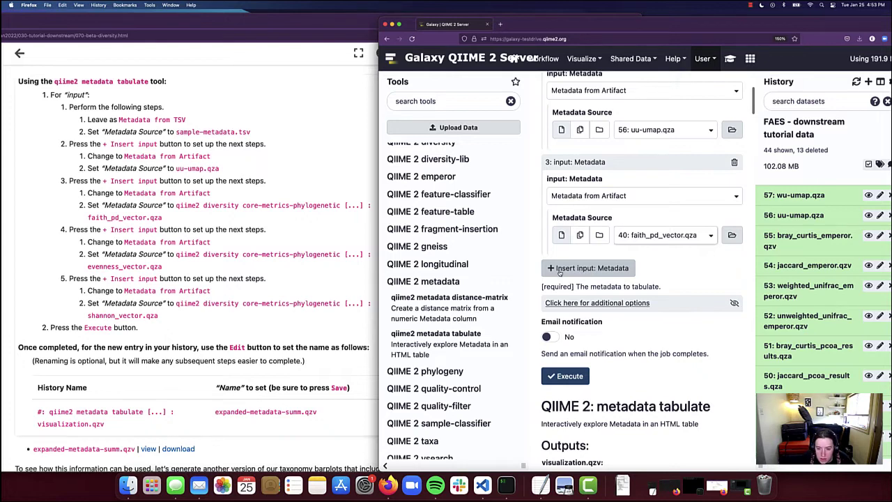
pyautogui.click(596, 271)
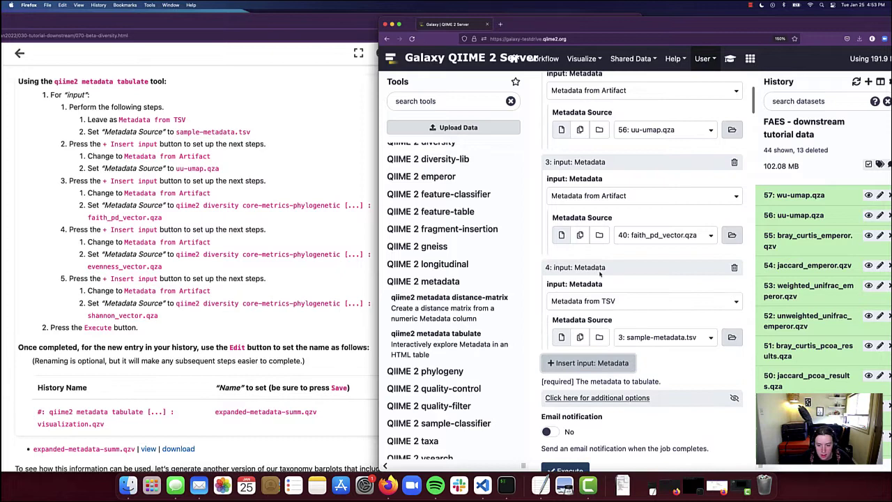
pyautogui.click(639, 304)
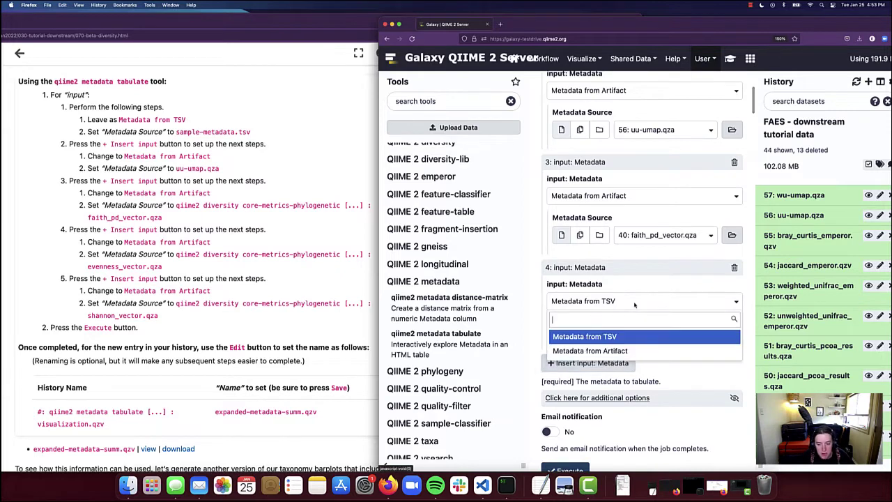
pyautogui.click(626, 351)
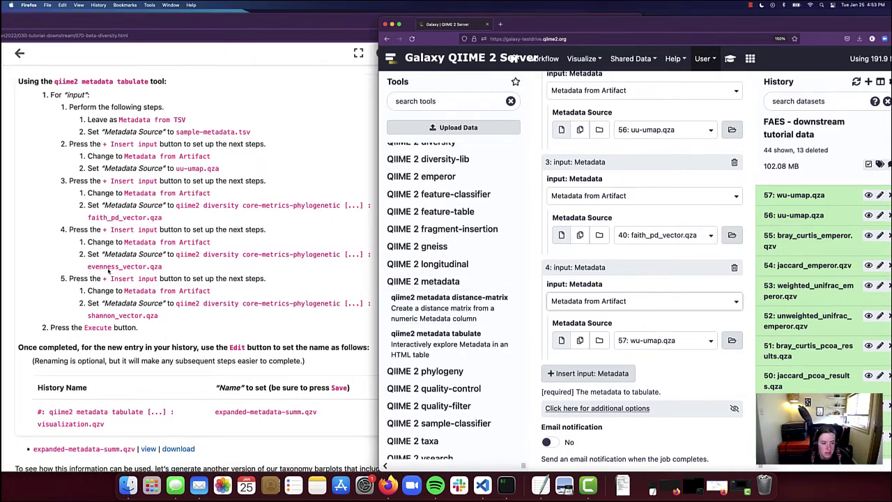
pyautogui.click(664, 341)
pyautogui.write('even')
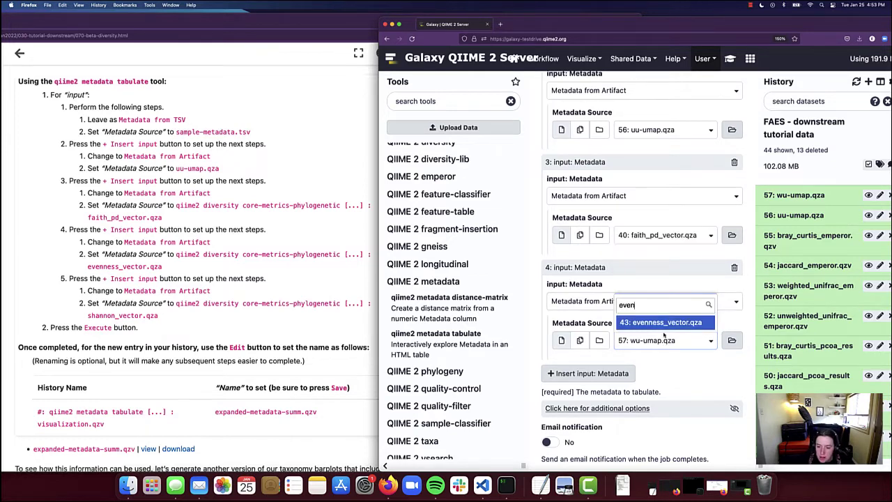
pyautogui.click(657, 322)
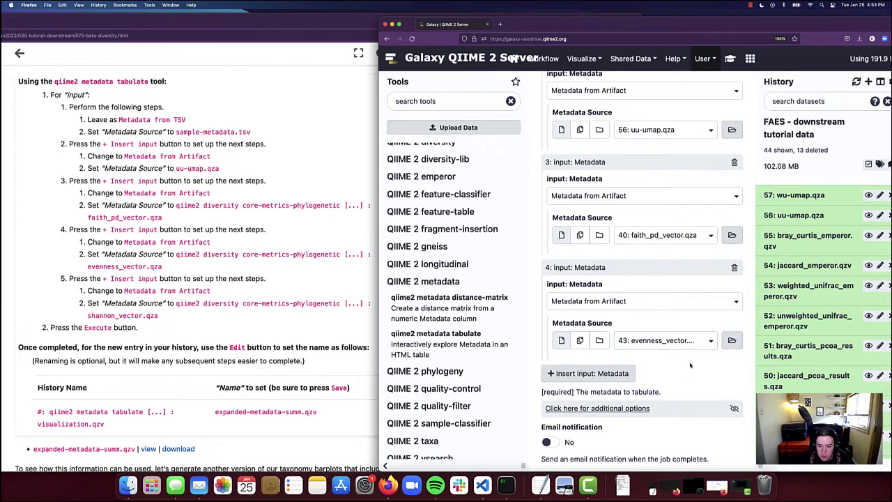
# Add a fifth metadata input of type Metadata from Artifact with 42: shannon_vector.qza as its Metadata Source, and execute the metadata tabulate tool.
pyautogui.scroll(-2, 690, 365)
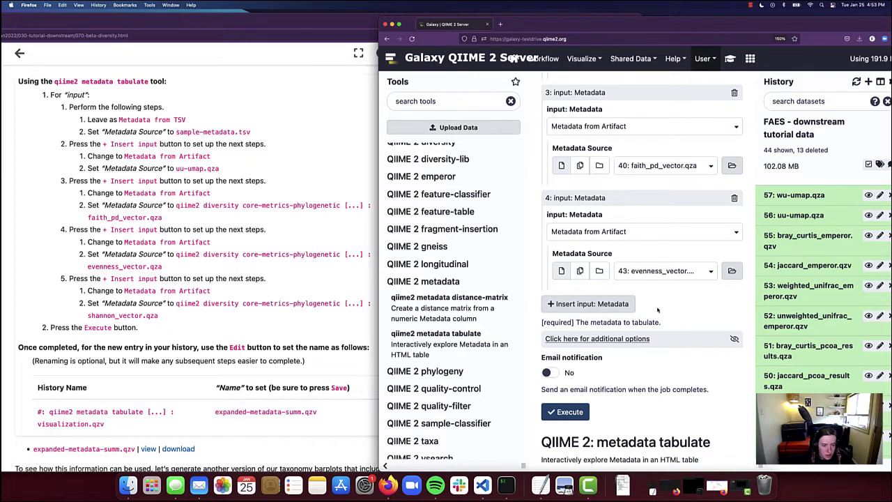
pyautogui.click(591, 305)
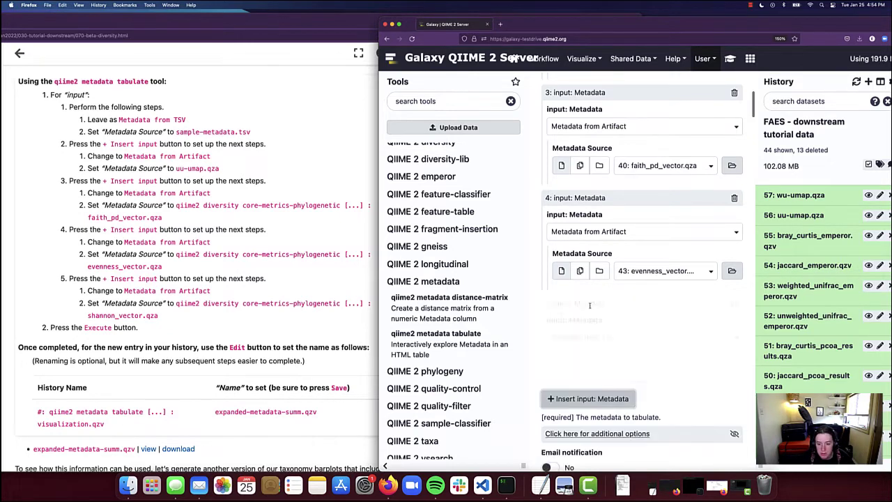
pyautogui.scroll(-1, 649, 309)
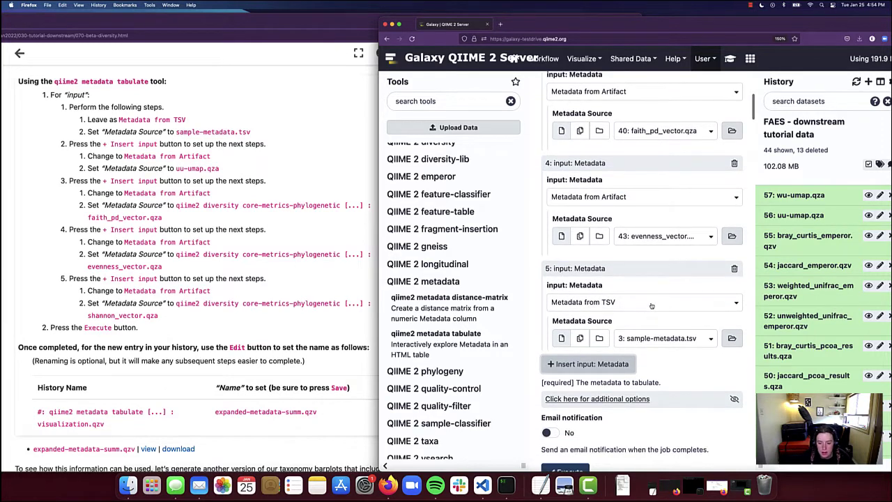
pyautogui.click(651, 306)
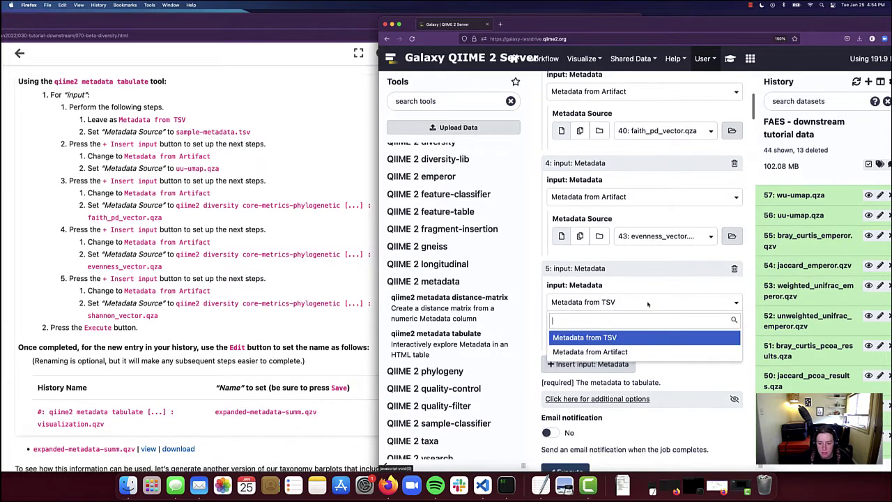
pyautogui.click(642, 352)
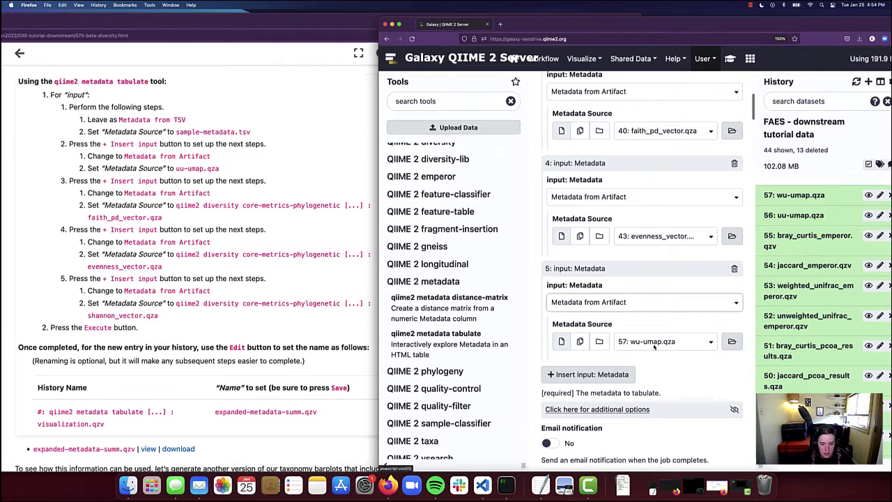
pyautogui.click(654, 344)
pyautogui.write('sh')
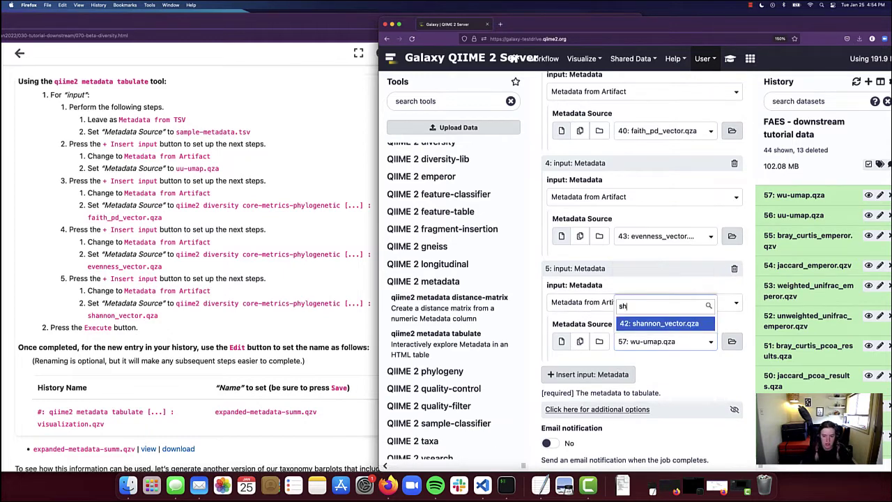
pyautogui.click(666, 327)
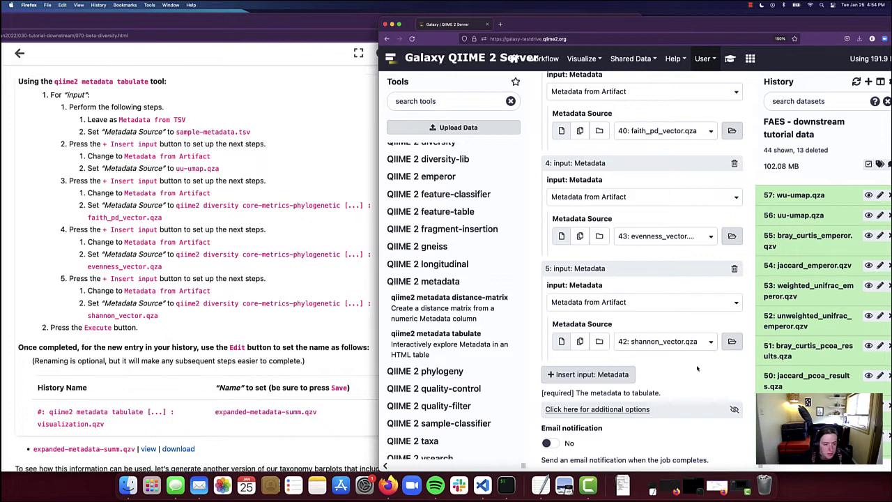
pyautogui.scroll(-3, 697, 367)
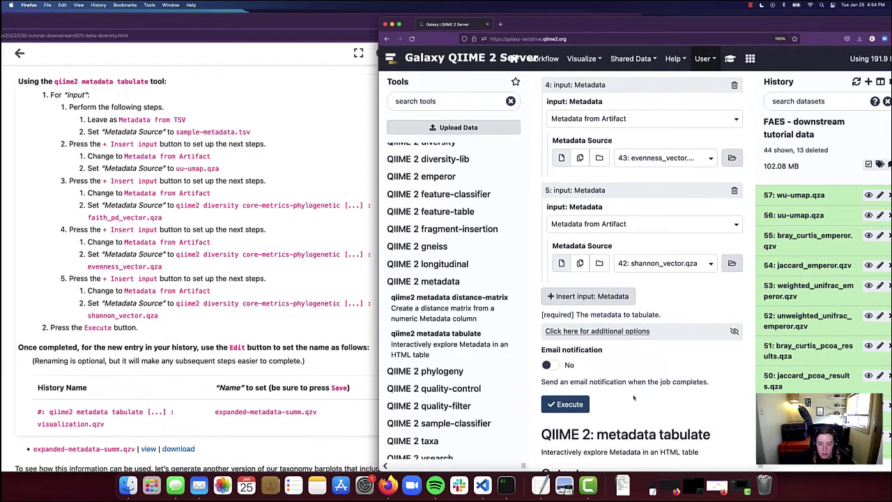
pyautogui.click(569, 410)
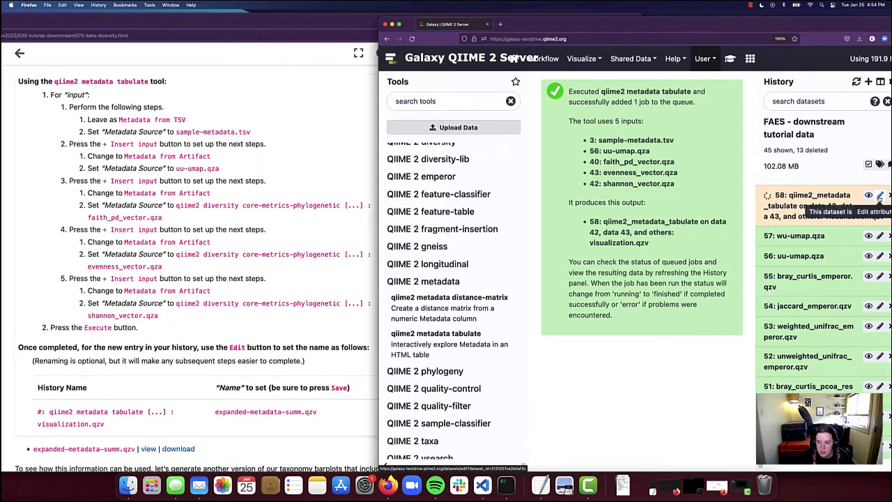
# Rename the new metadata tabulate output, history dataset 58, as expanded-metadata-summ.qzv and save its attributes.
pyautogui.click(879, 197)
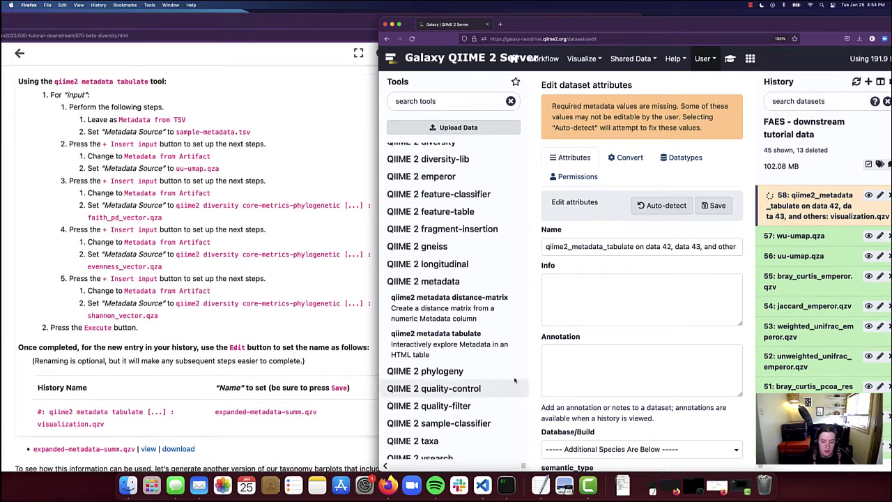
pyautogui.tripleClick(620, 246)
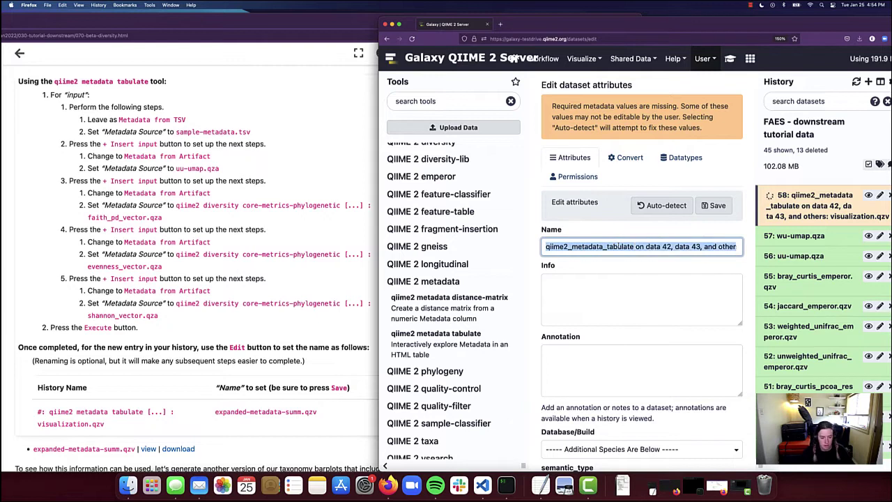
pyautogui.write('expanded')
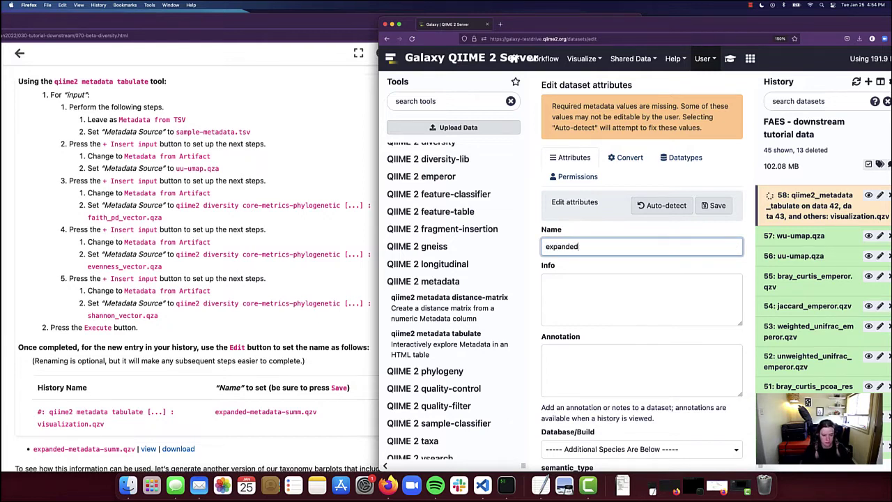
pyautogui.write('-metadata')
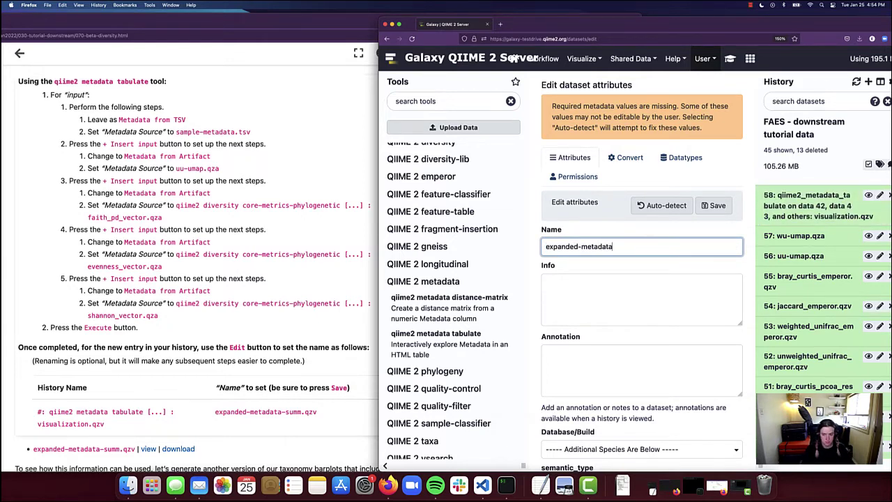
pyautogui.write('-summ.qzv')
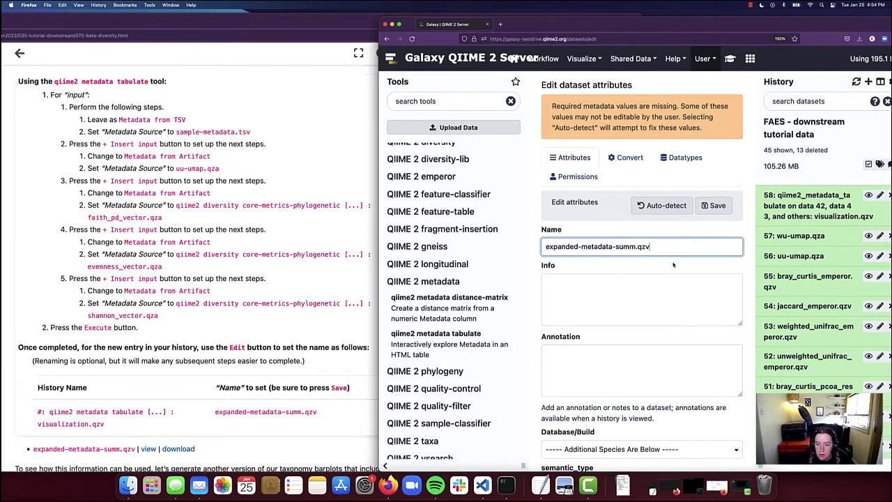
pyautogui.click(714, 211)
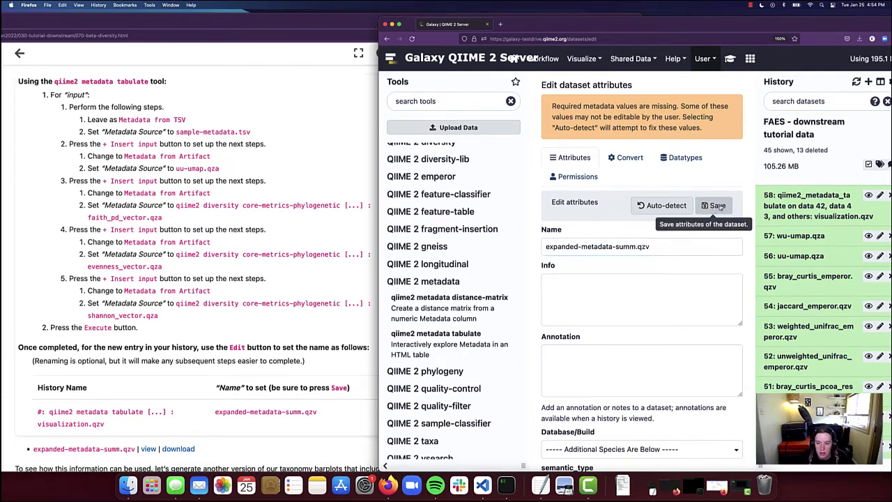
pyautogui.click(717, 207)
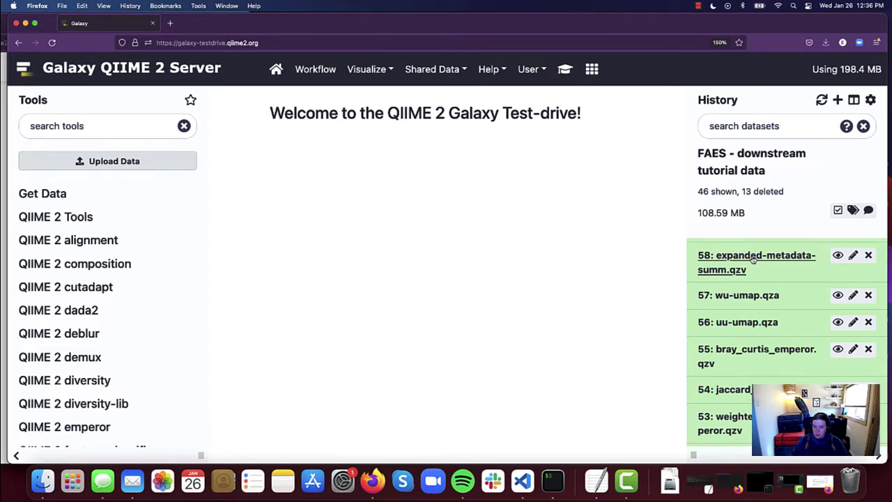
# Open dataset 58, expanded-metadata-summ.qzv, in qiime2view and examine the metadata table's columns across to the Axis 1 and Axis 2 columns.
pyautogui.click(753, 258)
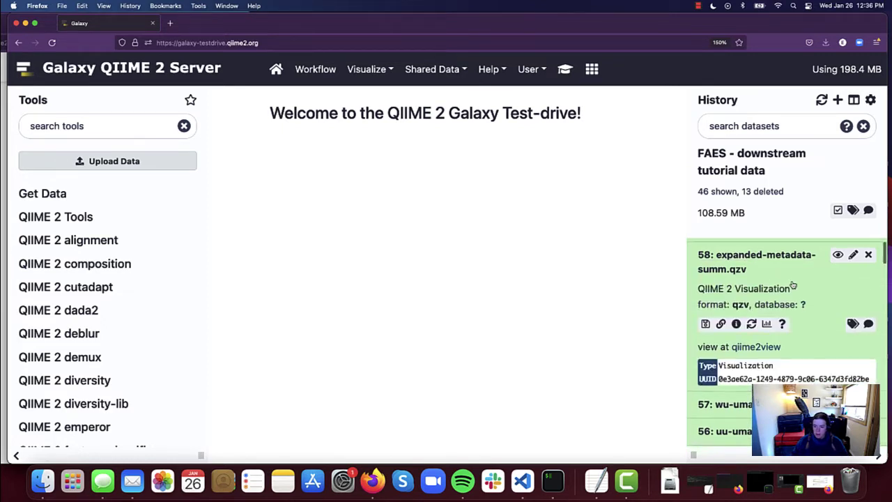
pyautogui.scroll(-1, 792, 276)
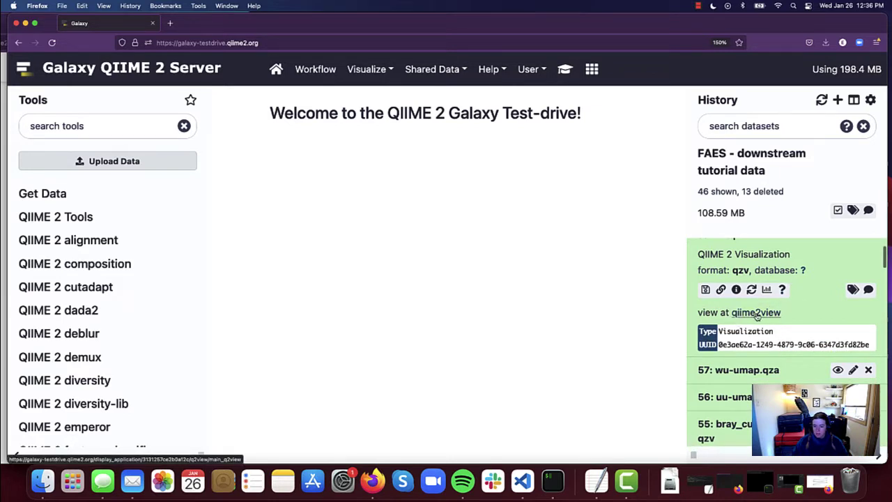
pyautogui.click(757, 313)
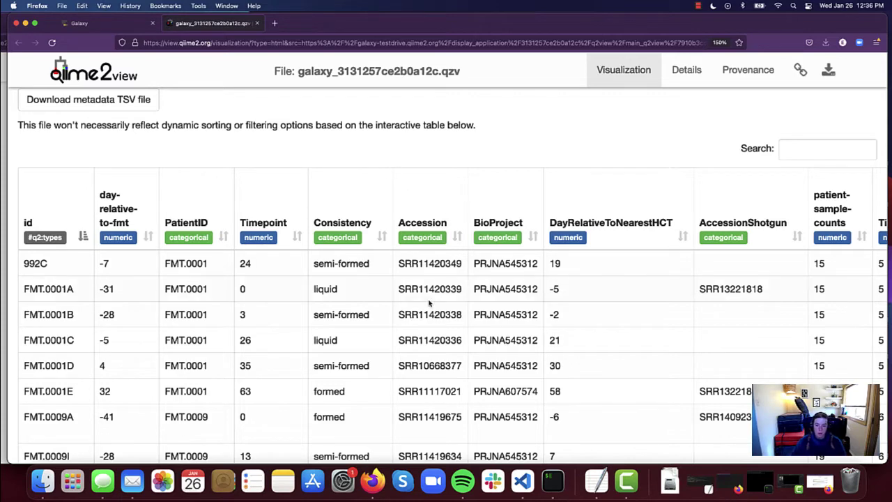
pyautogui.hscroll(6, 413, 286)
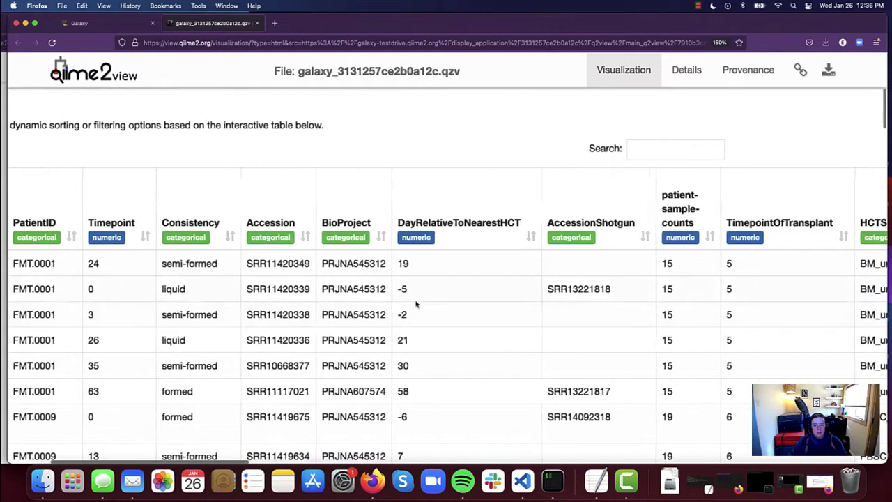
pyautogui.hscroll(20, 416, 304)
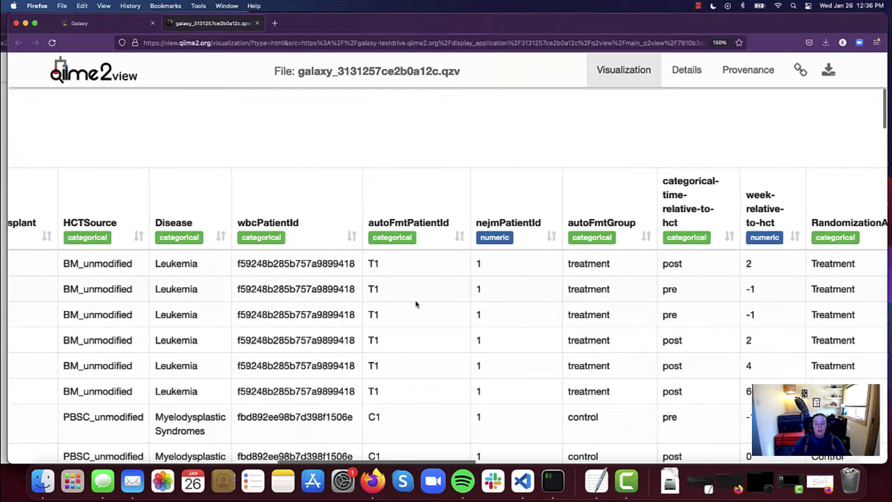
pyautogui.hscroll(20, 416, 303)
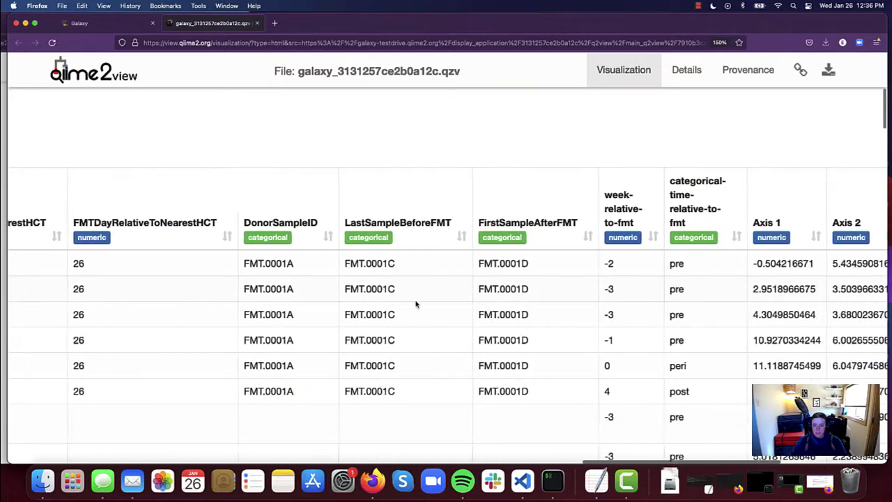
# Examine the Axis, faith_pd, pielou_evenness and shannon_entropy columns in the expanded metadata table and look through its sample rows.
pyautogui.hscroll(5, 416, 304)
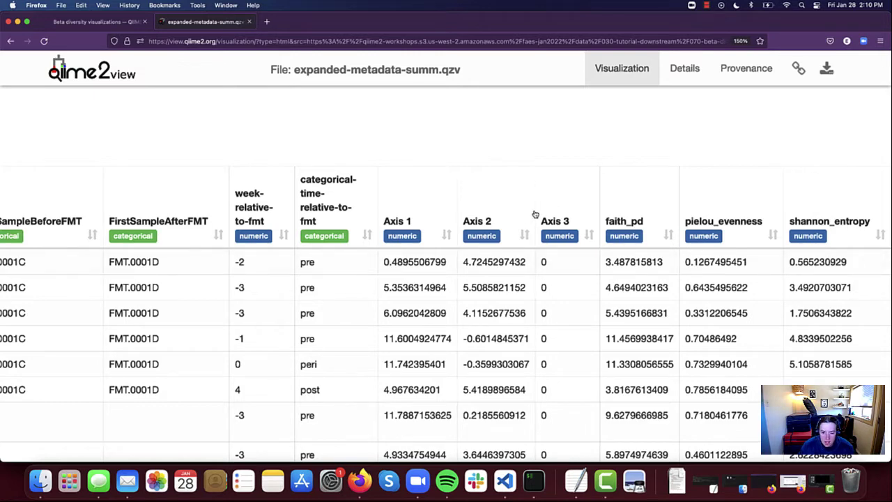
pyautogui.scroll(-3, 538, 344)
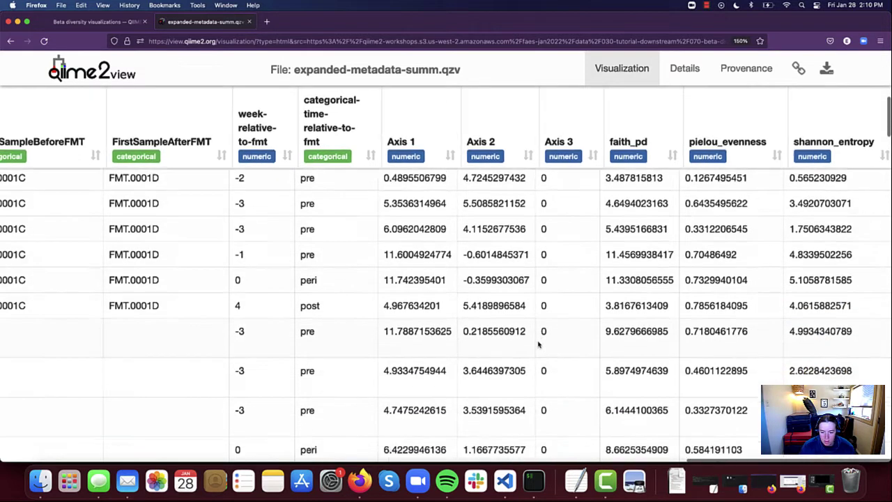
pyautogui.scroll(-15, 538, 344)
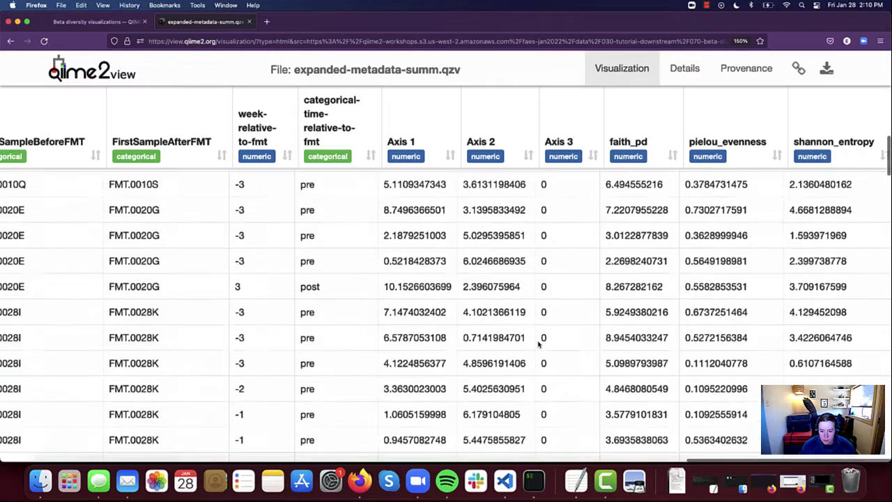
pyautogui.scroll(20, 538, 343)
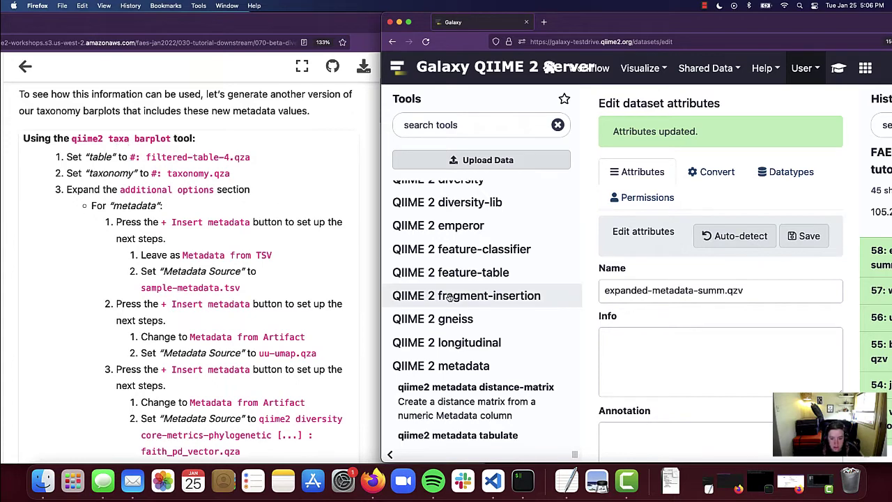
# Open the qiime2 taxa barplot tool from the QIIME 2 taxa tools in Galaxy.
pyautogui.scroll(-1, 480, 370)
pyautogui.click(476, 354)
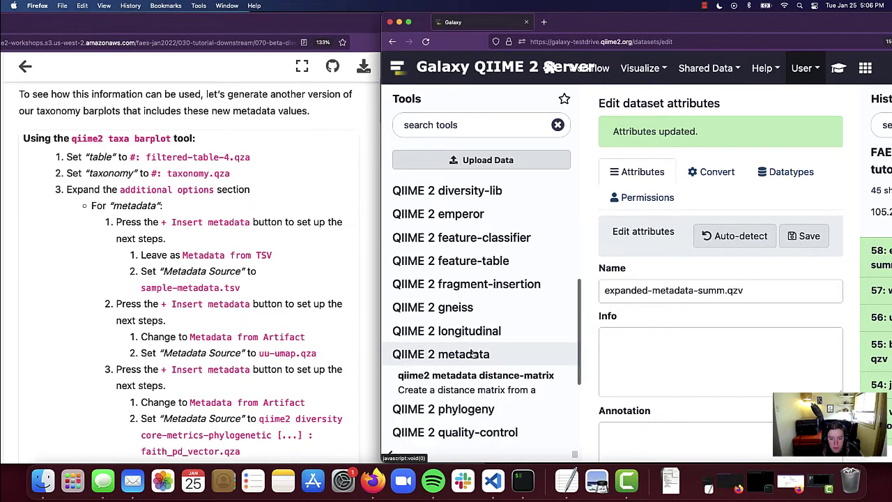
pyautogui.scroll(-3, 482, 351)
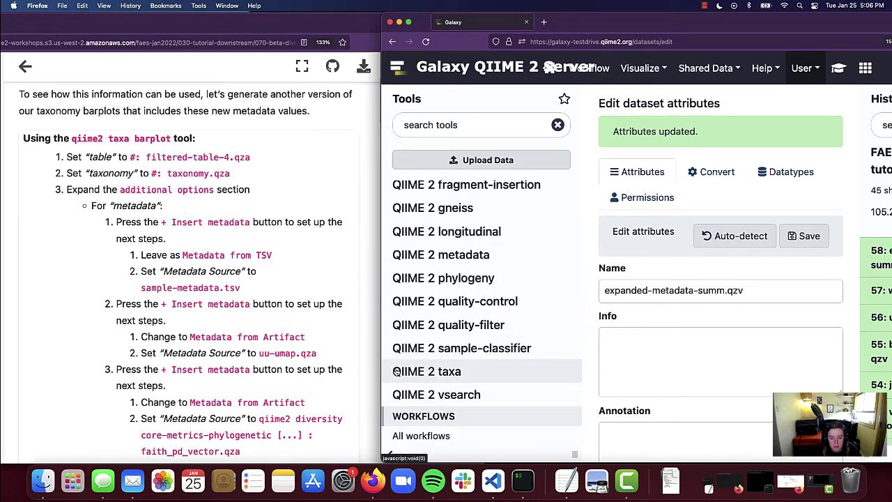
pyautogui.click(427, 374)
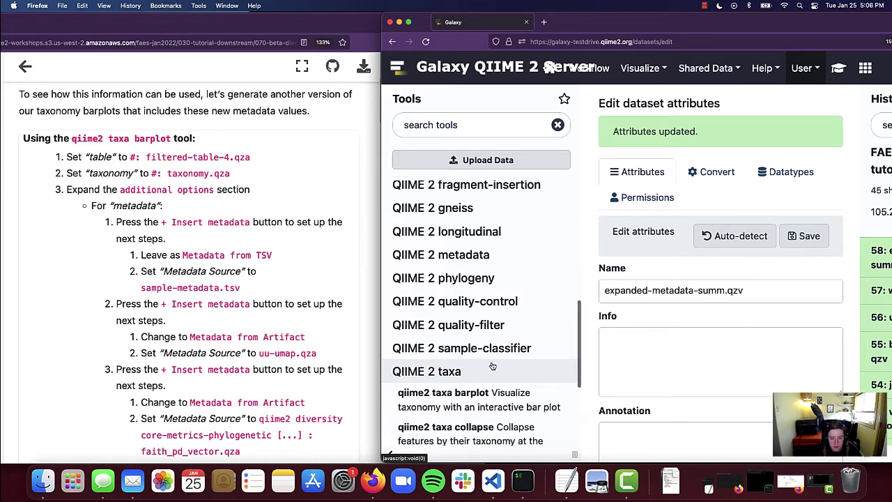
pyautogui.scroll(-2, 492, 367)
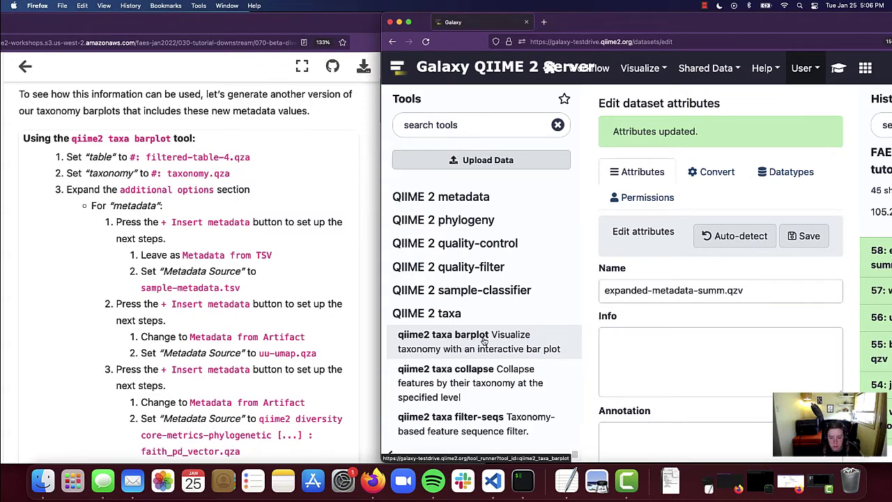
pyautogui.click(485, 338)
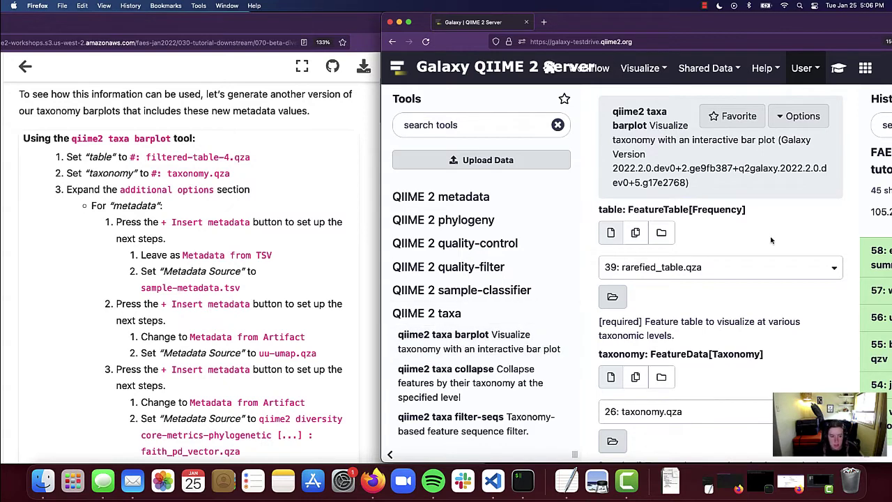
# Set the barplot's feature table to 29: filtered-table-4.qza and its taxonomy to 26: taxonomy.qza.
pyautogui.scroll(-1, 771, 240)
pyautogui.scroll(-1, 771, 240)
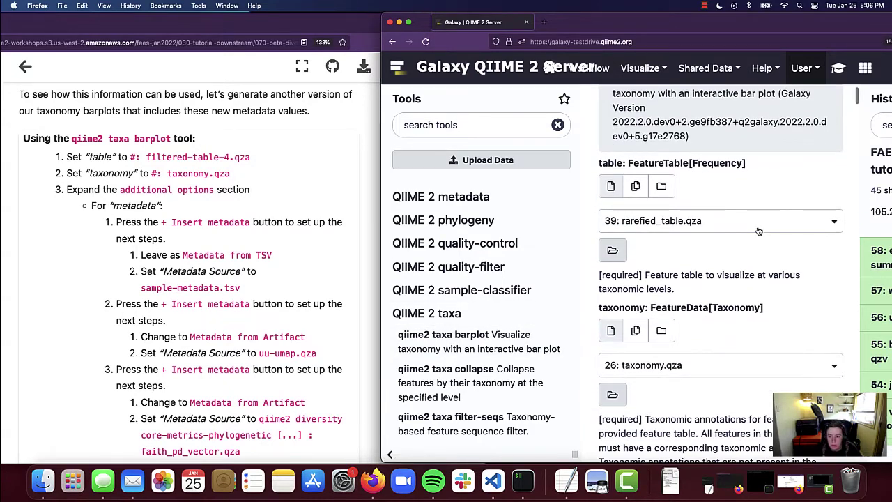
pyautogui.click(768, 223)
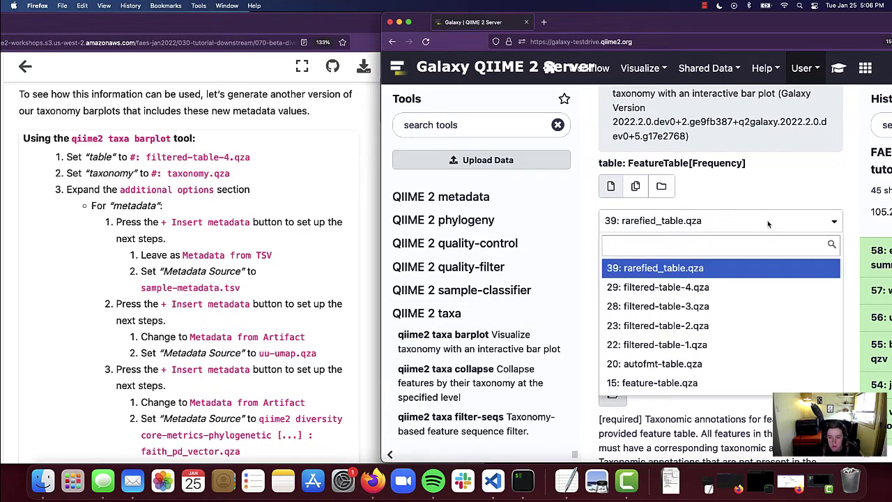
pyautogui.click(738, 289)
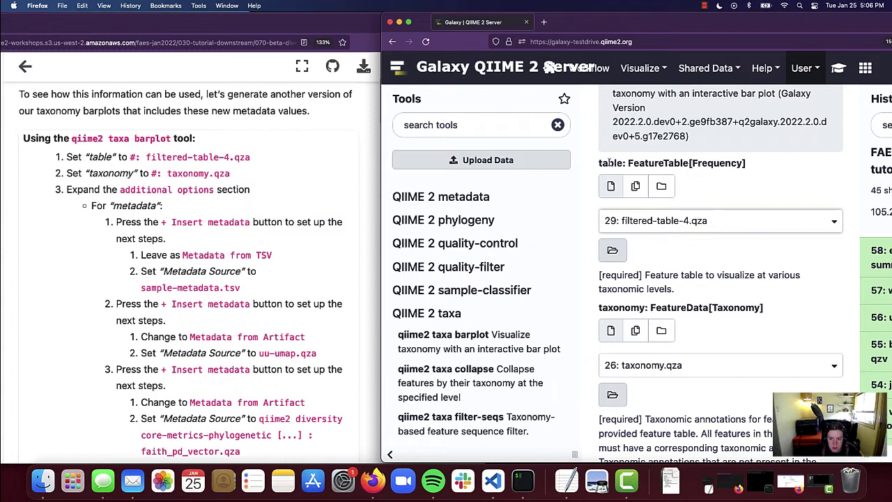
pyautogui.scroll(-2, 761, 275)
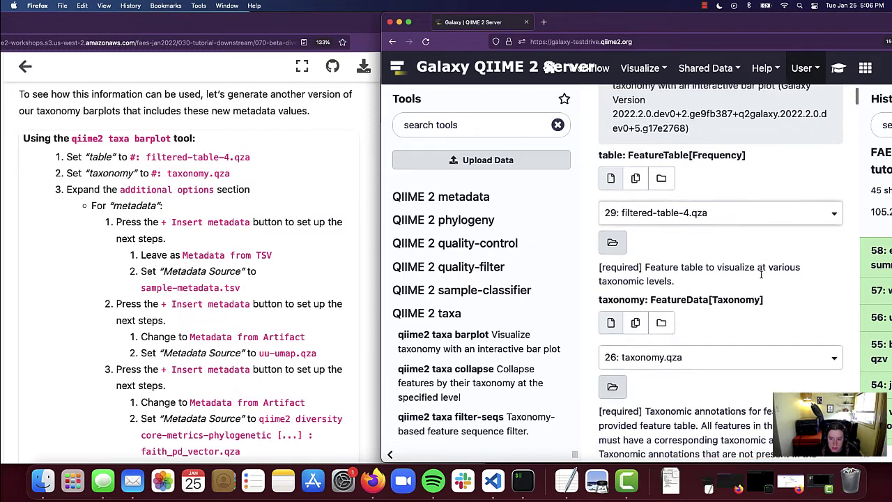
pyautogui.scroll(-1, 761, 277)
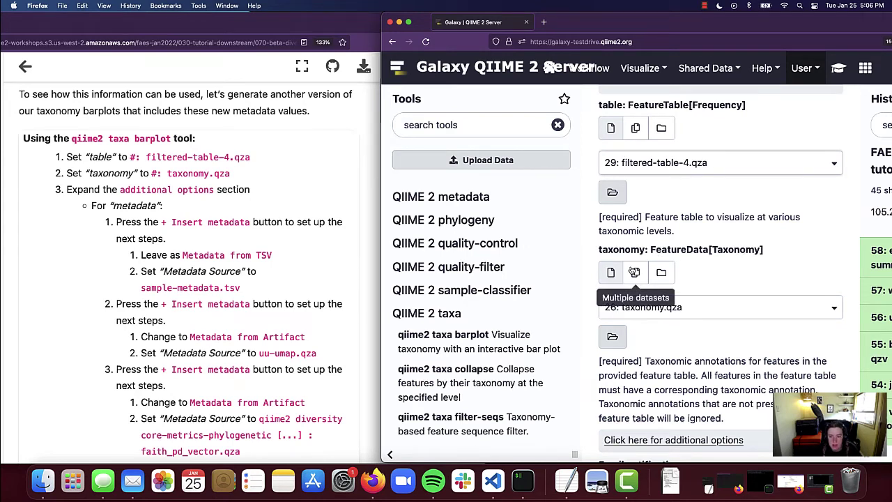
pyautogui.click(719, 309)
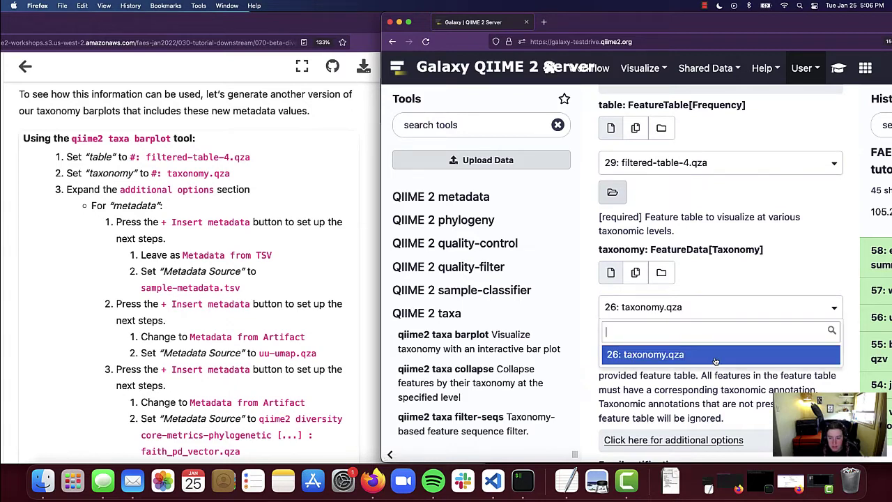
pyautogui.click(714, 358)
# Expand the barplot's additional options and insert a first metadata input of type Metadata from TSV with 3: sample-metadata.tsv as its source.
pyautogui.scroll(-3, 725, 343)
pyautogui.scroll(-2, 724, 342)
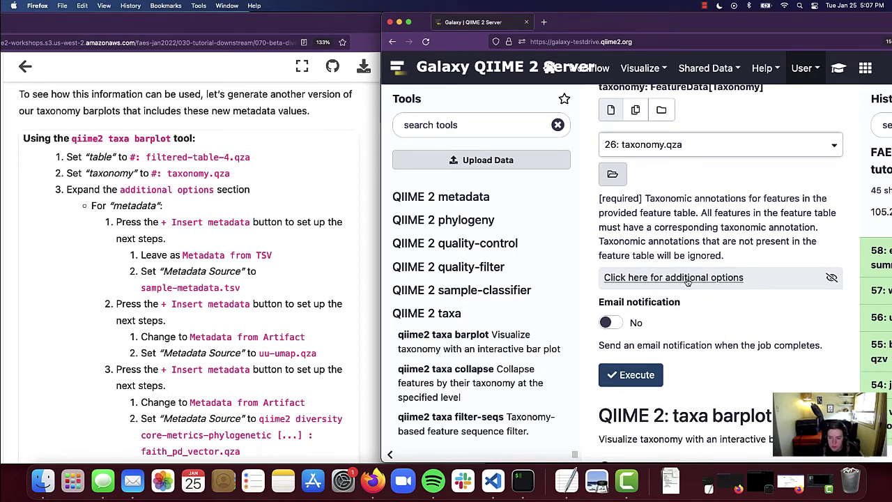
pyautogui.click(687, 278)
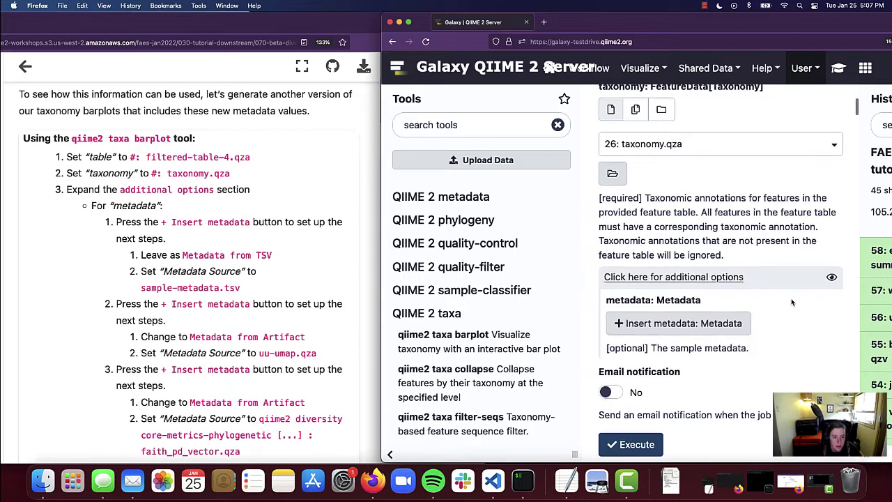
pyautogui.scroll(-2, 792, 302)
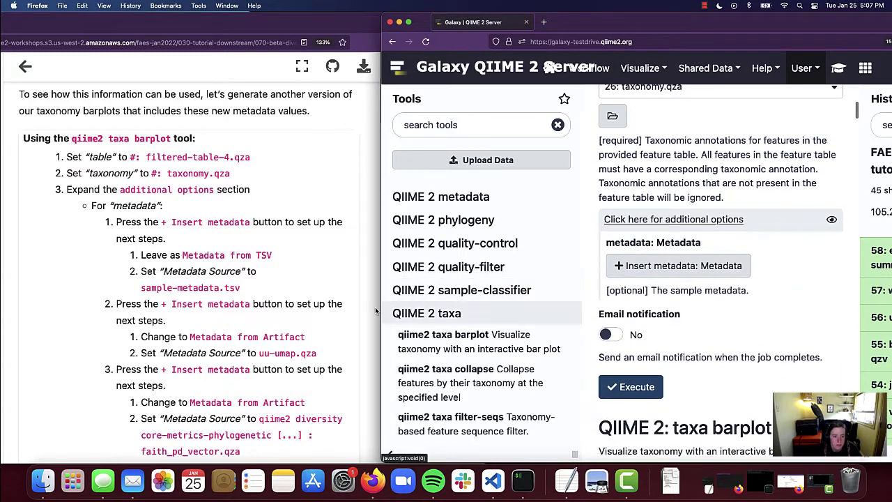
pyautogui.scroll(-3, 312, 327)
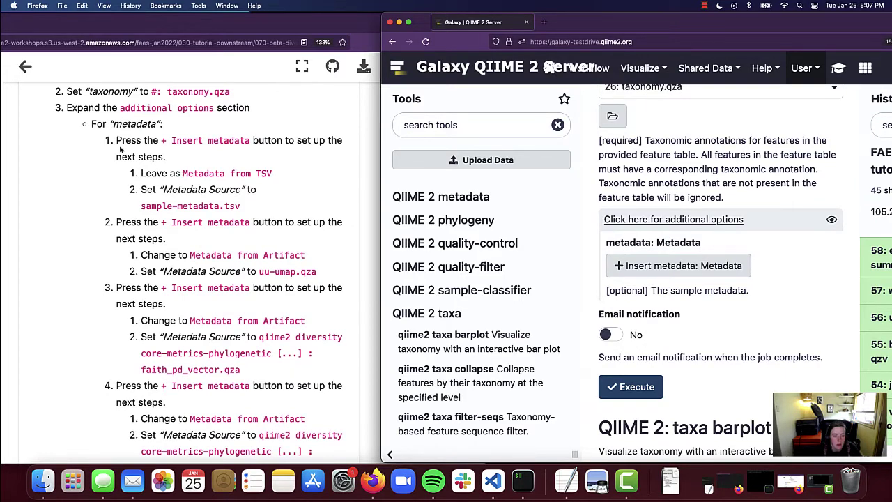
pyautogui.click(673, 266)
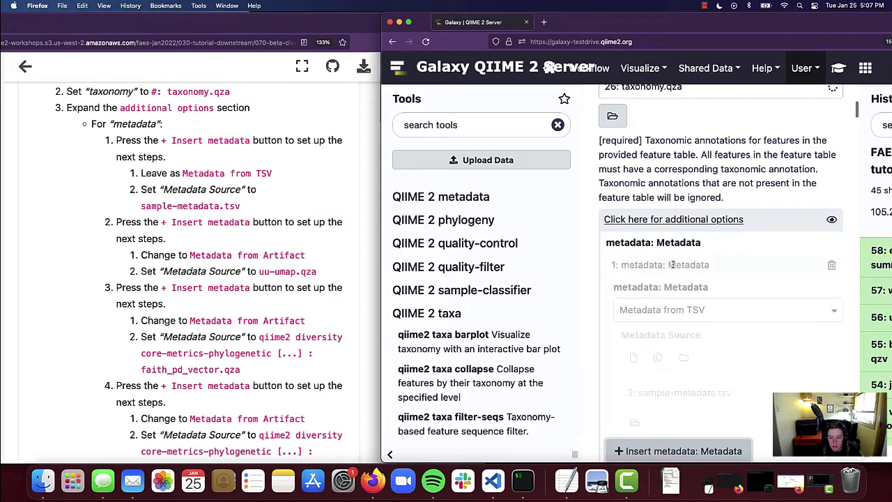
pyautogui.scroll(-1, 761, 310)
pyautogui.scroll(-1, 762, 310)
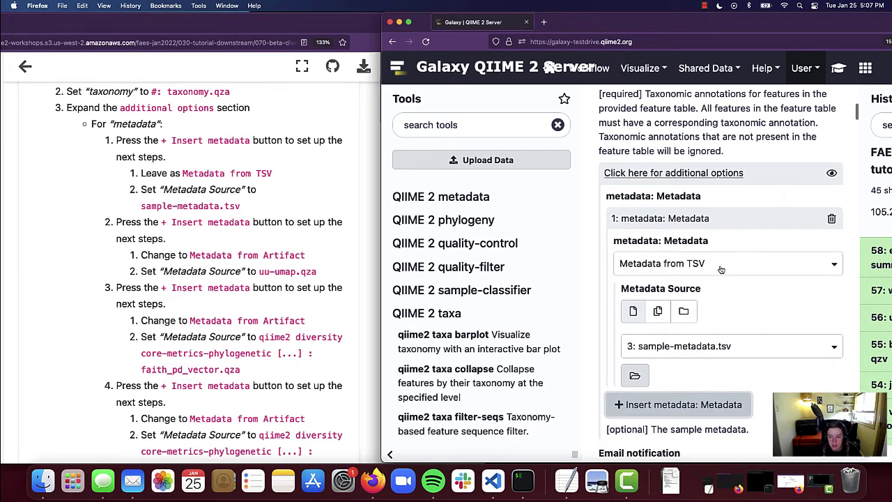
pyautogui.scroll(-2, 771, 293)
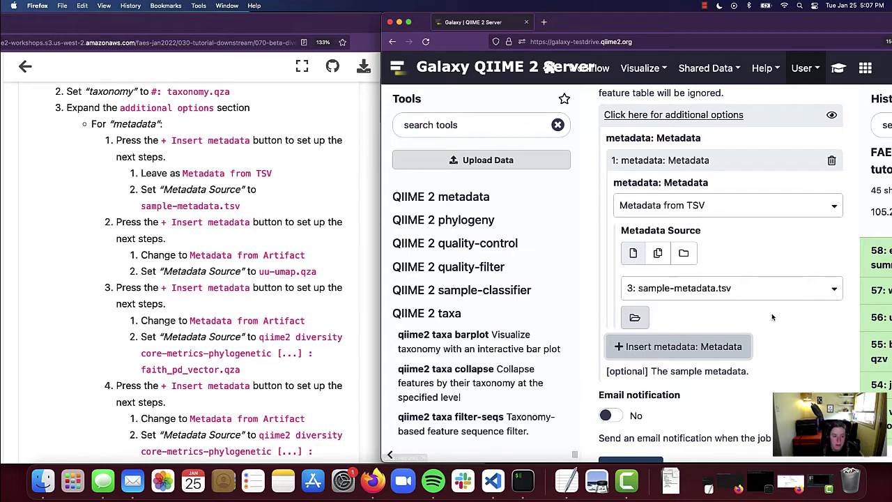
# Add a second metadata input of type Metadata from Artifact with 56: uu-umap.qza as its Metadata Source.
pyautogui.scroll(-3, 771, 313)
pyautogui.scroll(-1, 771, 317)
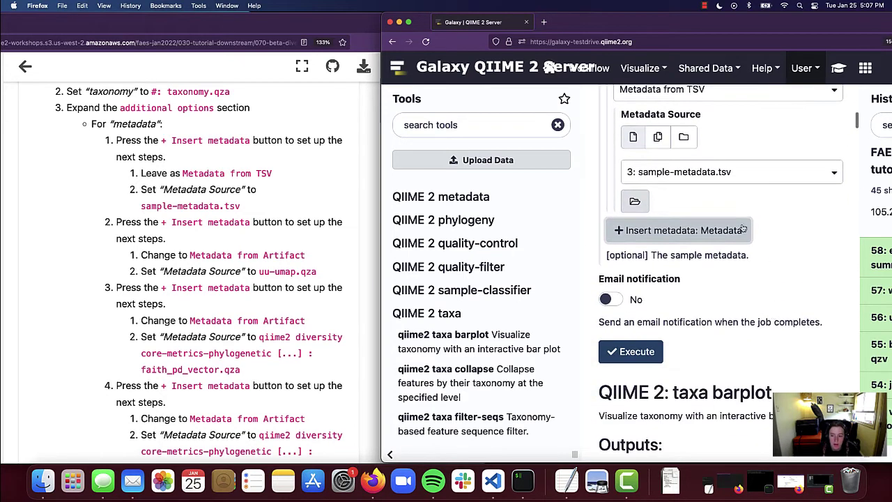
pyautogui.click(685, 233)
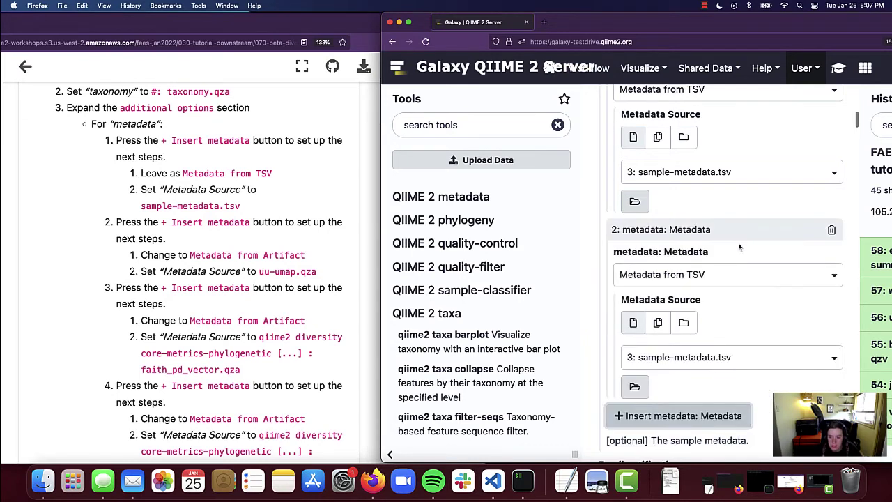
pyautogui.scroll(-1, 755, 261)
pyautogui.scroll(-1, 756, 265)
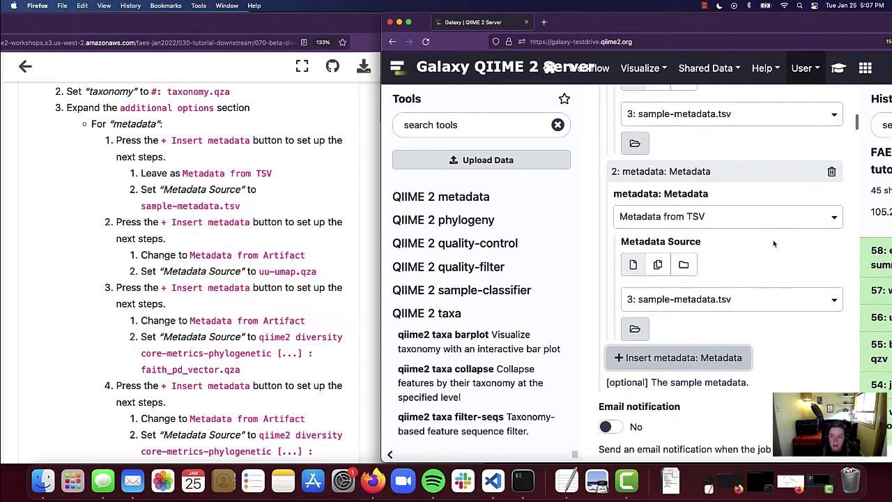
pyautogui.click(728, 219)
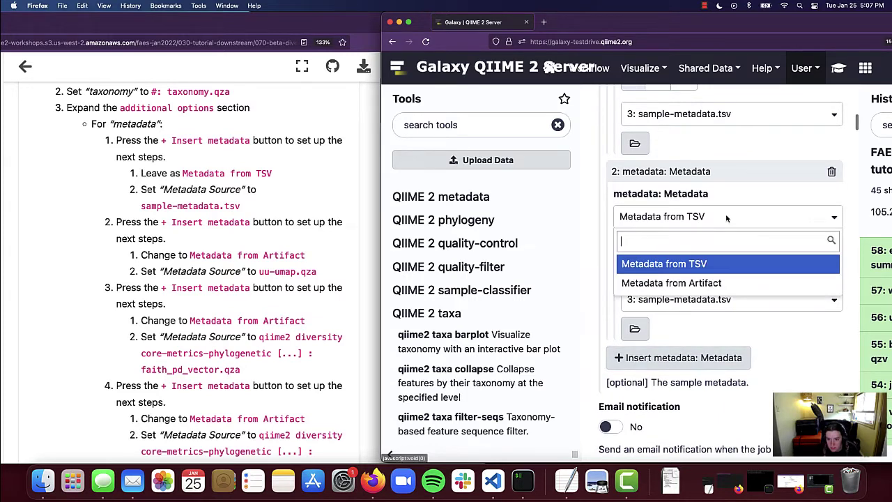
pyautogui.click(735, 284)
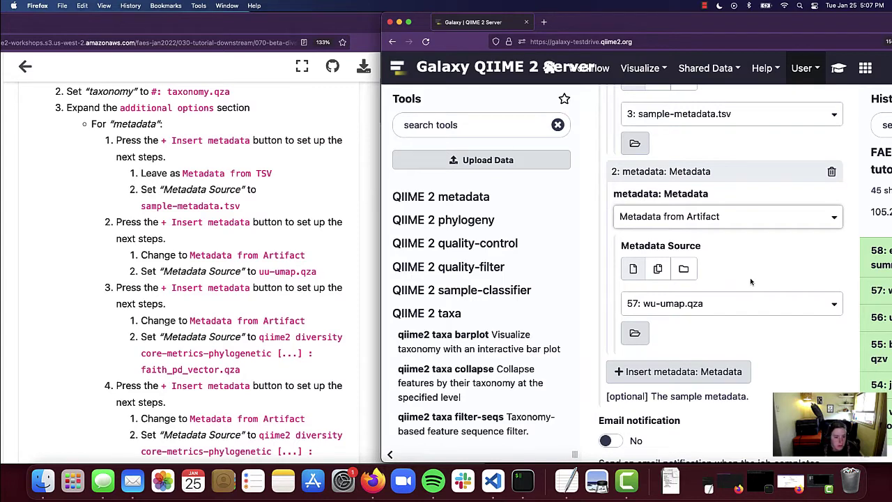
pyautogui.scroll(-1, 750, 282)
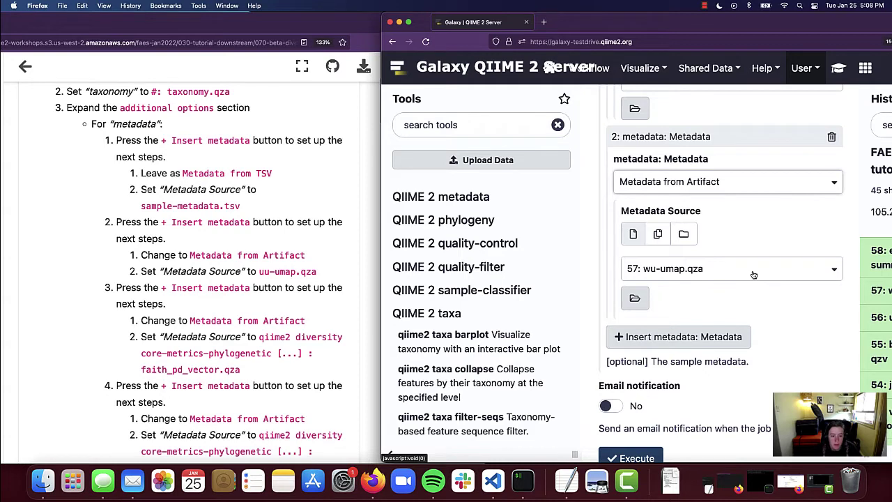
pyautogui.click(753, 274)
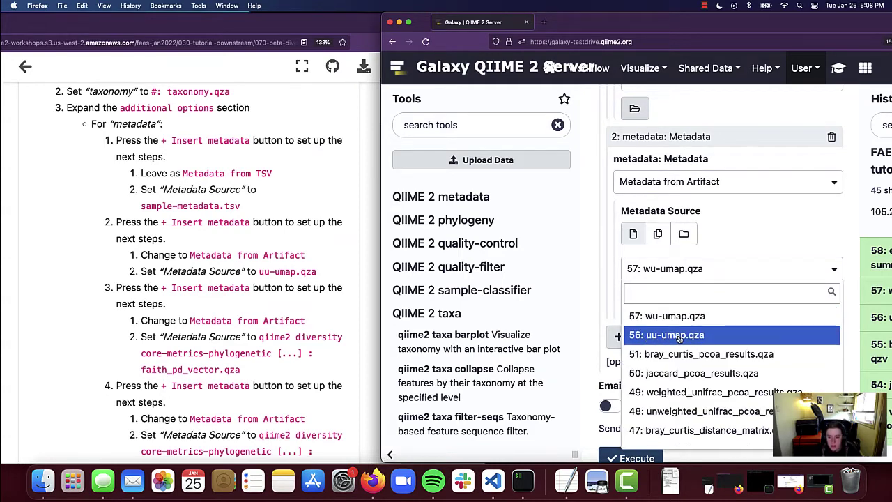
pyautogui.click(710, 337)
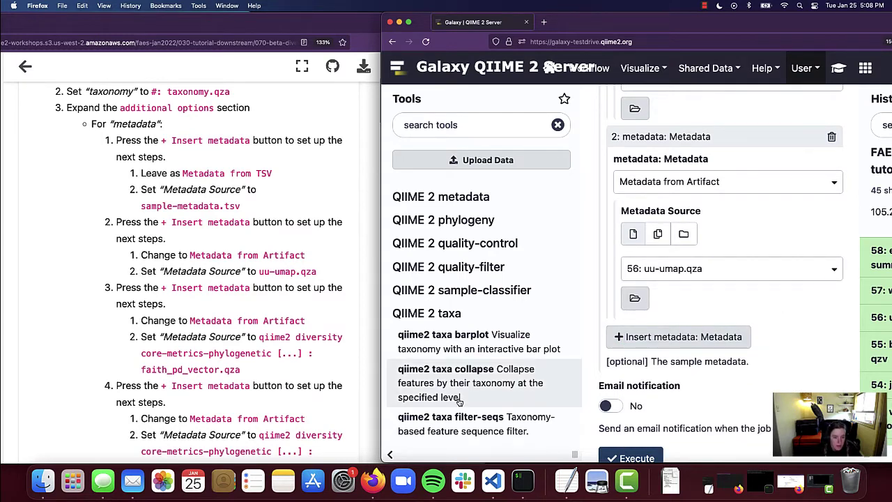
# Add a third metadata input of type Metadata from Artifact with 40: faith_pd_vector.qza as its Metadata Source.
pyautogui.scroll(-5, 286, 381)
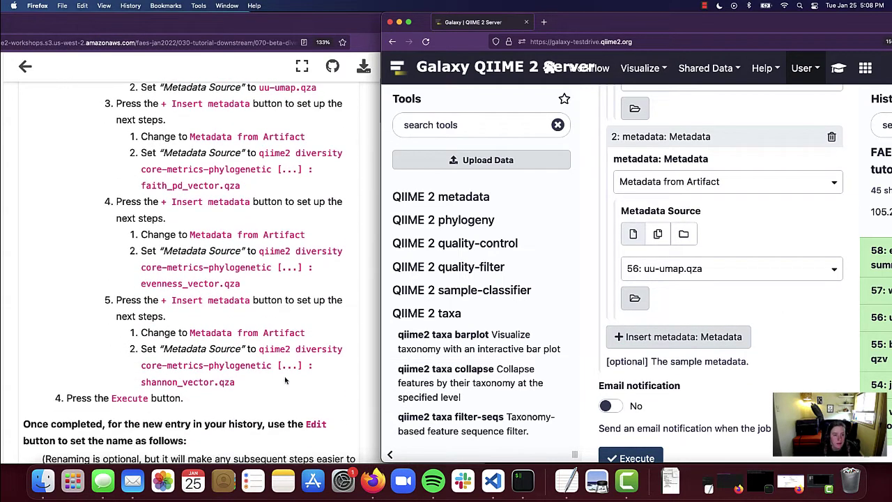
pyautogui.scroll(-1, 711, 349)
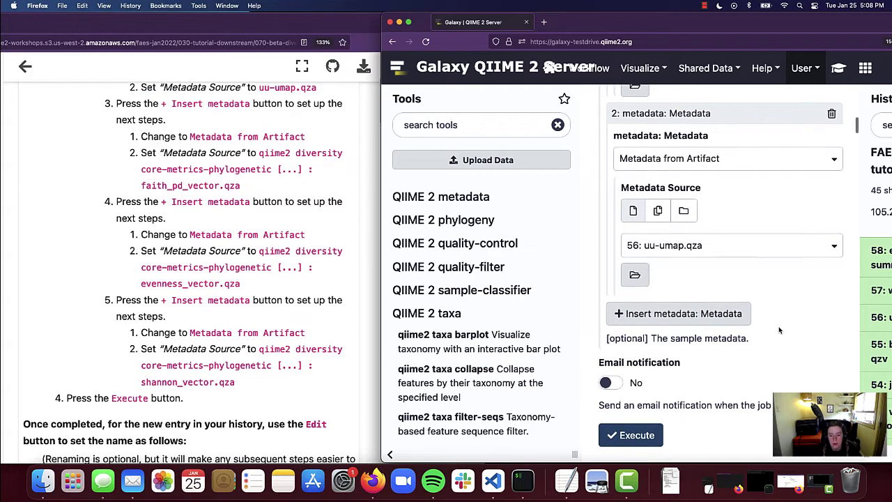
pyautogui.click(687, 317)
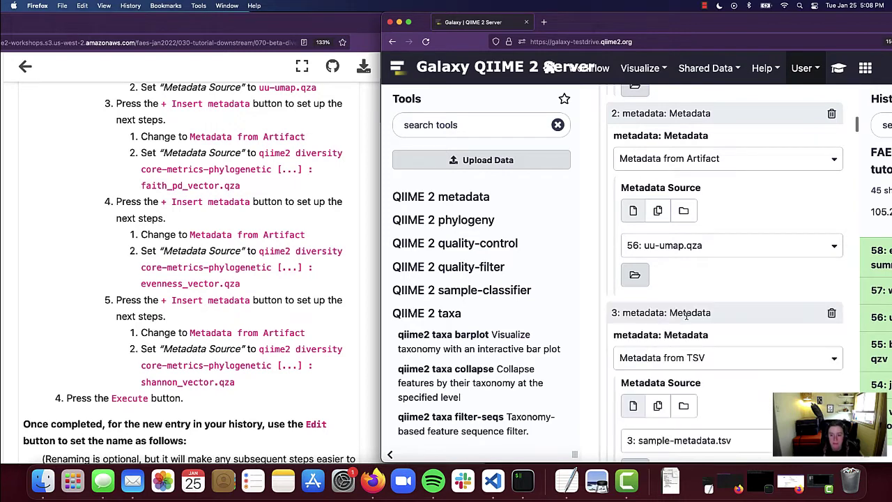
pyautogui.scroll(-5, 753, 306)
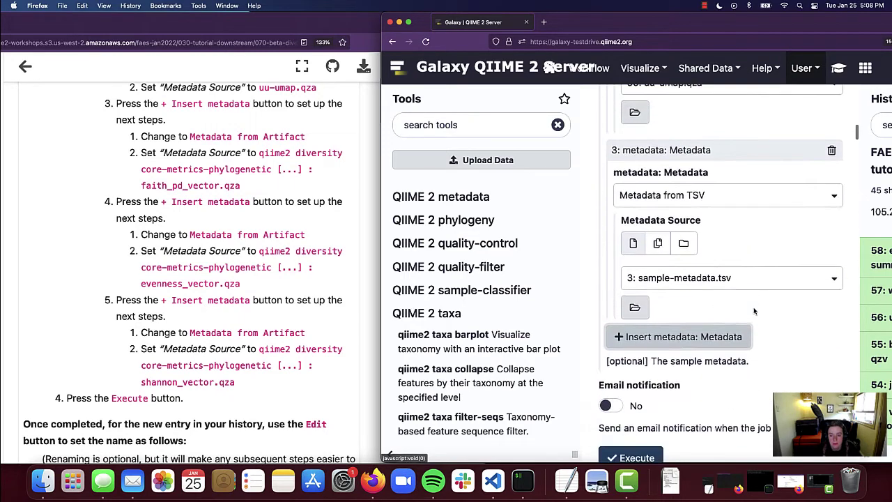
pyautogui.click(753, 198)
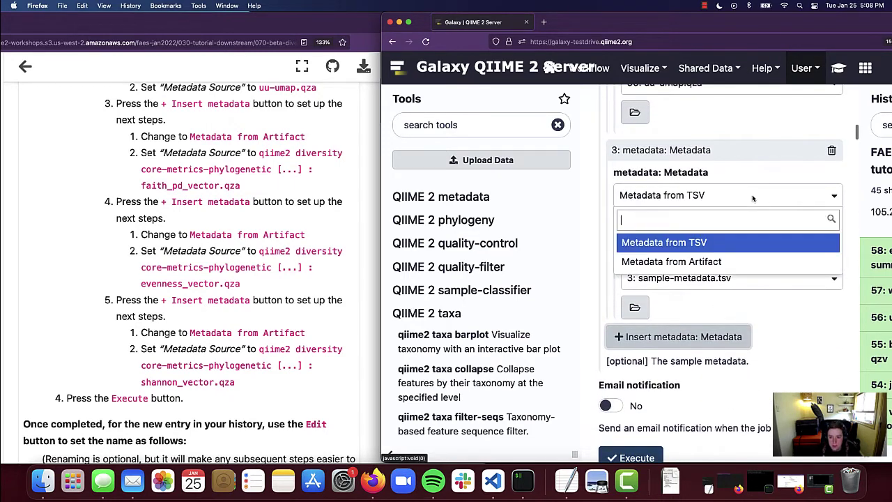
pyautogui.click(739, 264)
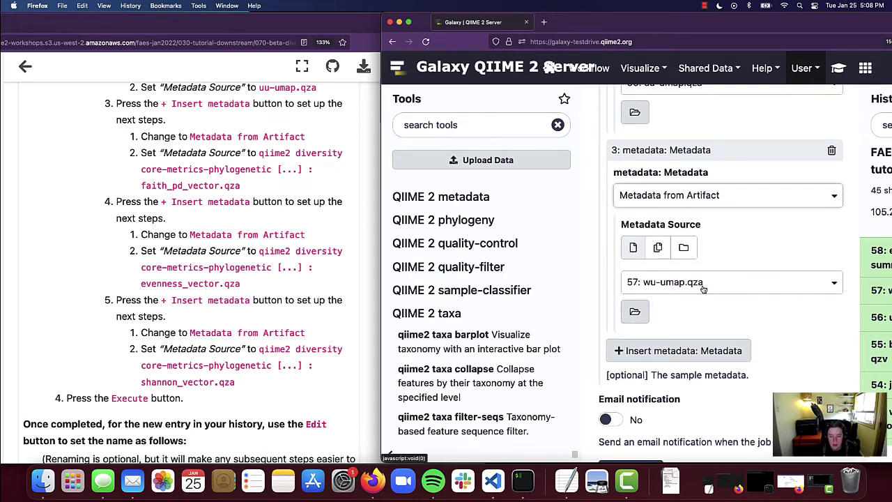
pyautogui.click(744, 289)
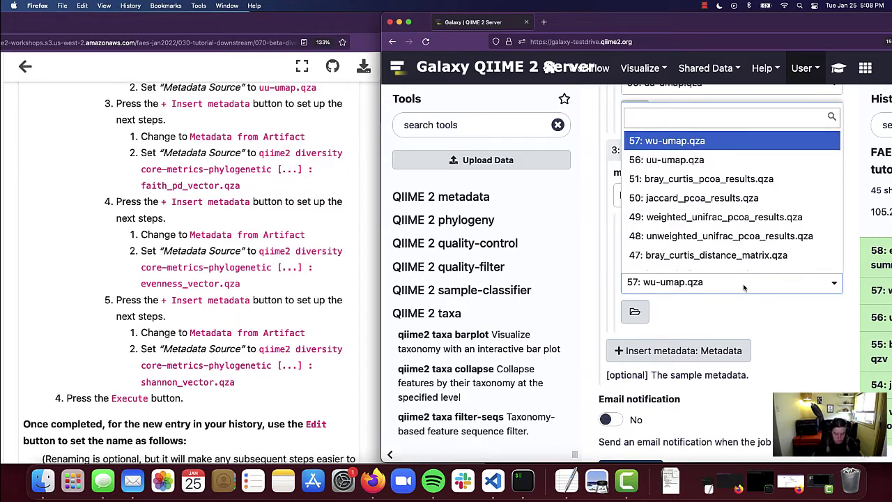
pyautogui.write('fai')
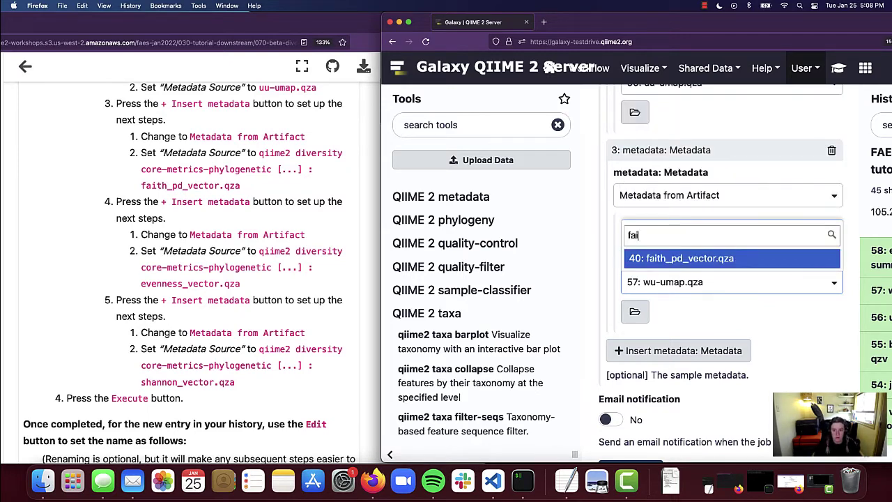
pyautogui.click(763, 260)
# Add a fourth metadata input of type Metadata from Artifact with 43: evenness_vector.qza as its Metadata Source.
pyautogui.scroll(-3, 825, 322)
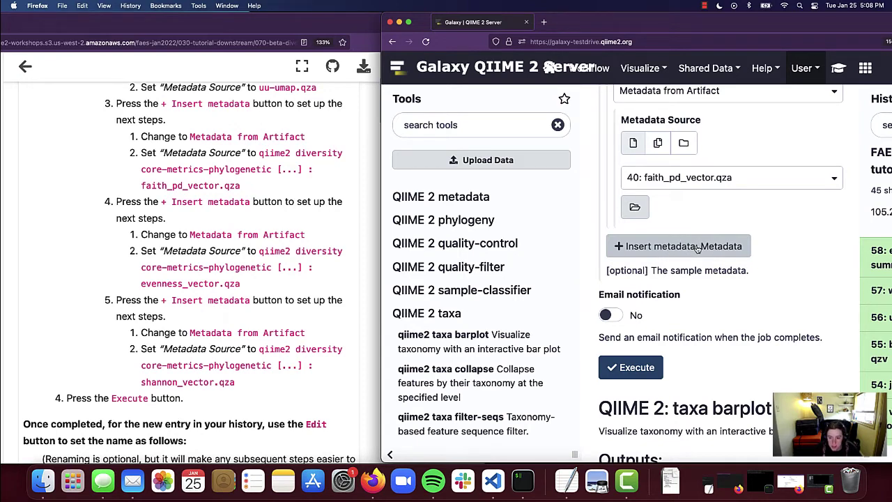
pyautogui.click(698, 248)
pyautogui.scroll(-2, 732, 309)
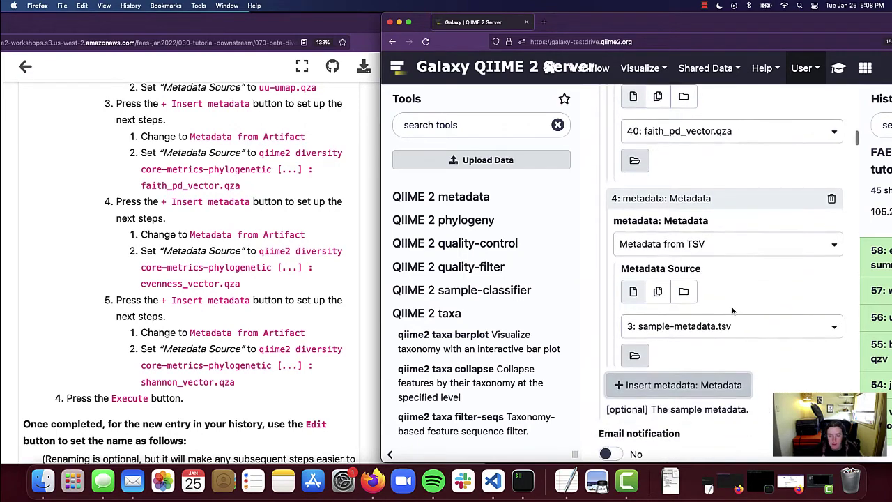
pyautogui.click(737, 252)
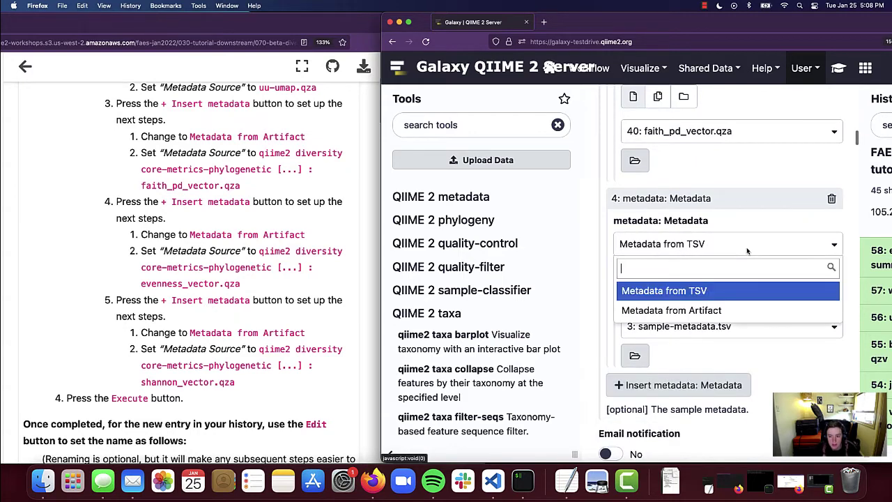
pyautogui.click(723, 311)
pyautogui.scroll(-2, 728, 300)
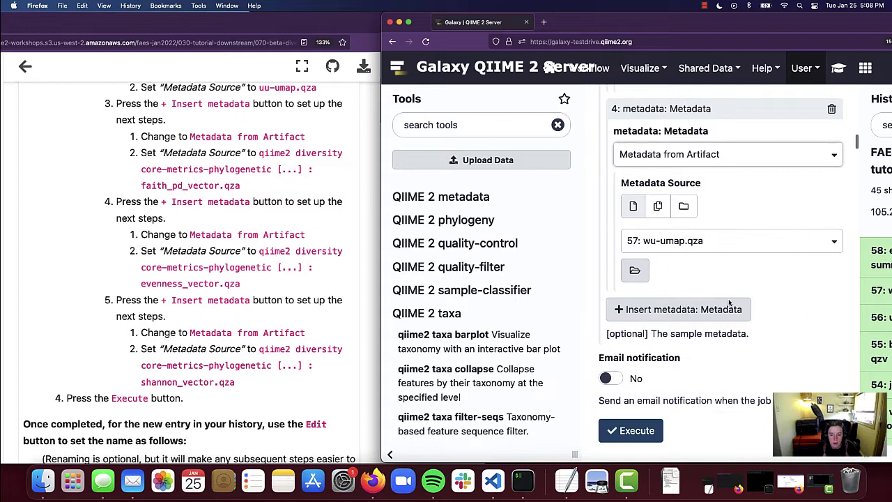
pyautogui.click(740, 243)
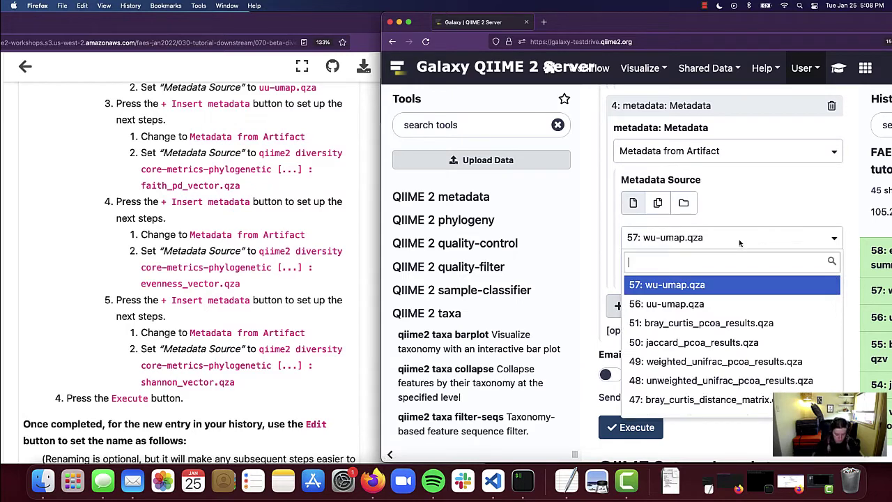
pyautogui.write('even')
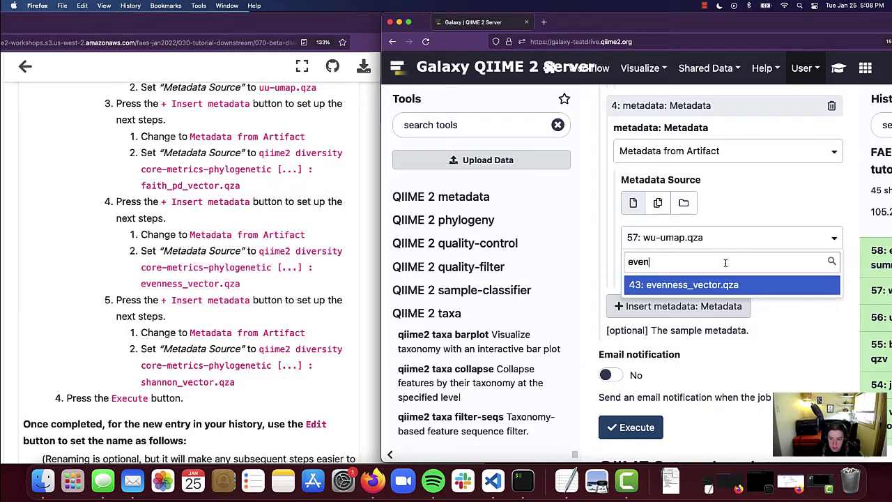
pyautogui.click(759, 287)
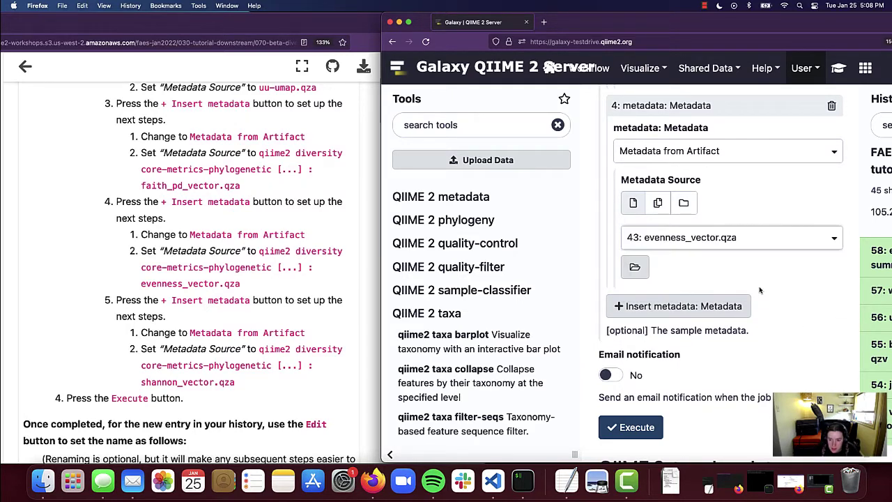
# Add a fifth metadata input of type Metadata from Artifact with 42: shannon_vector.qza as its Metadata Source.
pyautogui.scroll(-2, 790, 295)
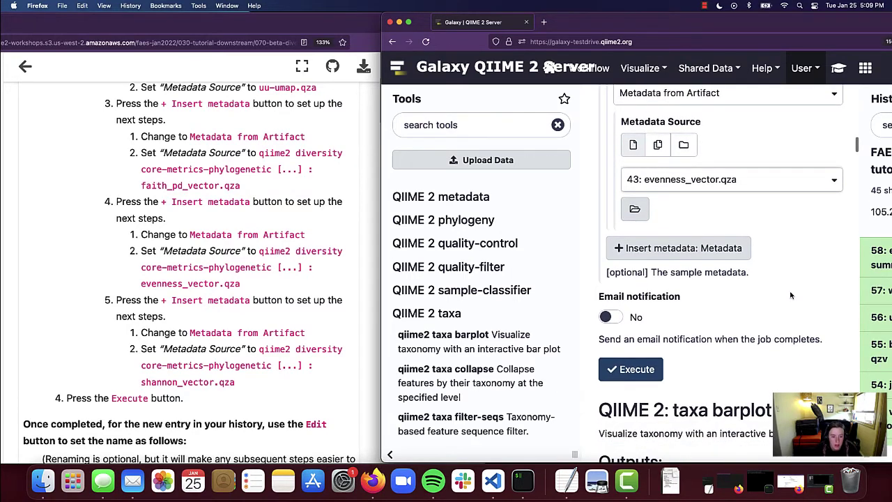
pyautogui.click(679, 250)
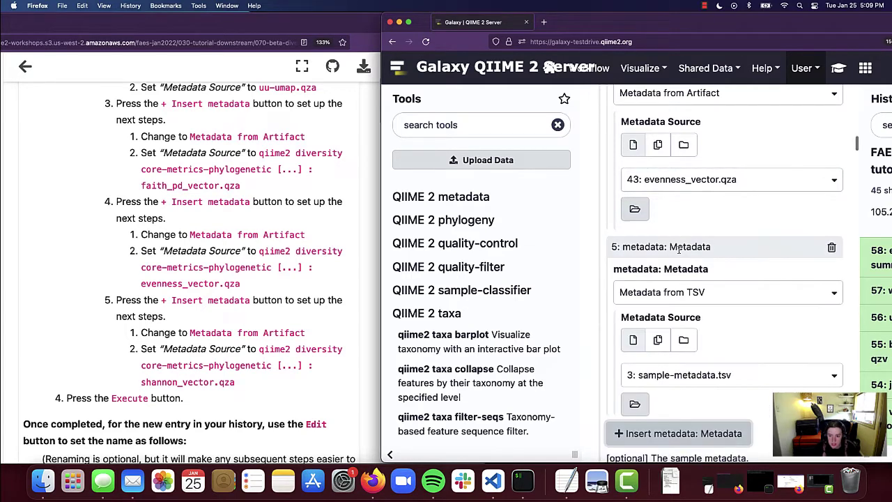
pyautogui.scroll(-1, 759, 294)
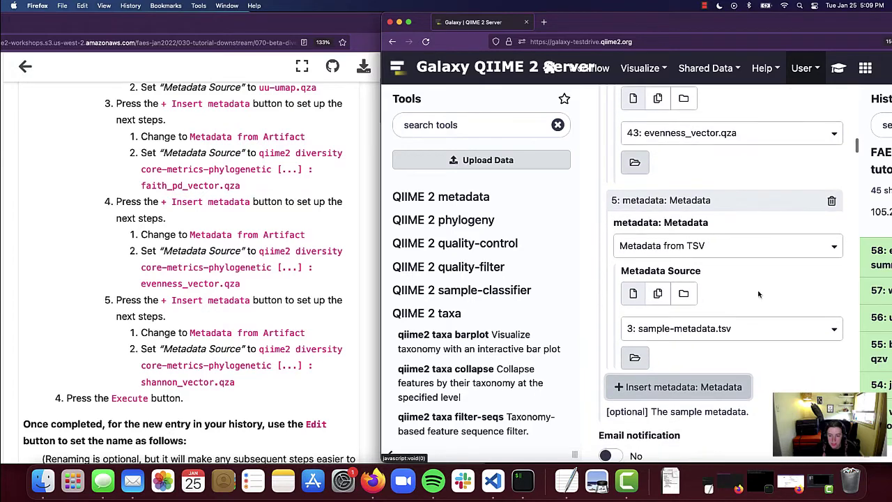
pyautogui.click(755, 245)
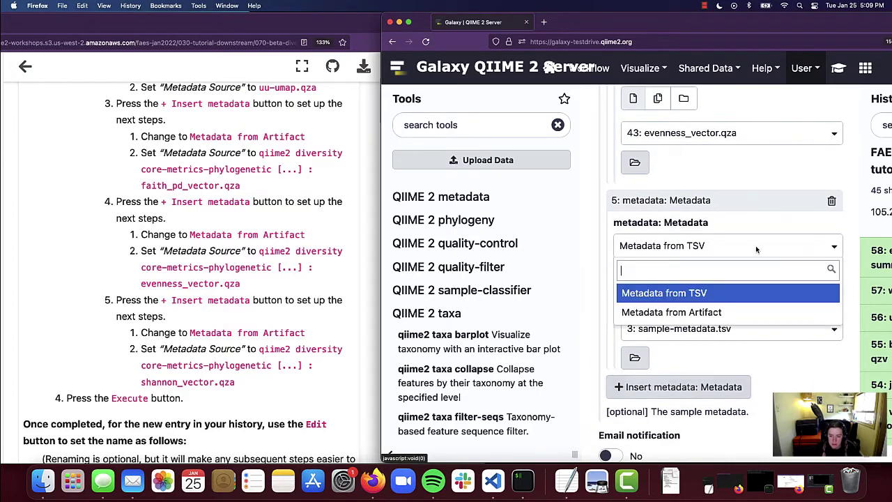
pyautogui.click(750, 315)
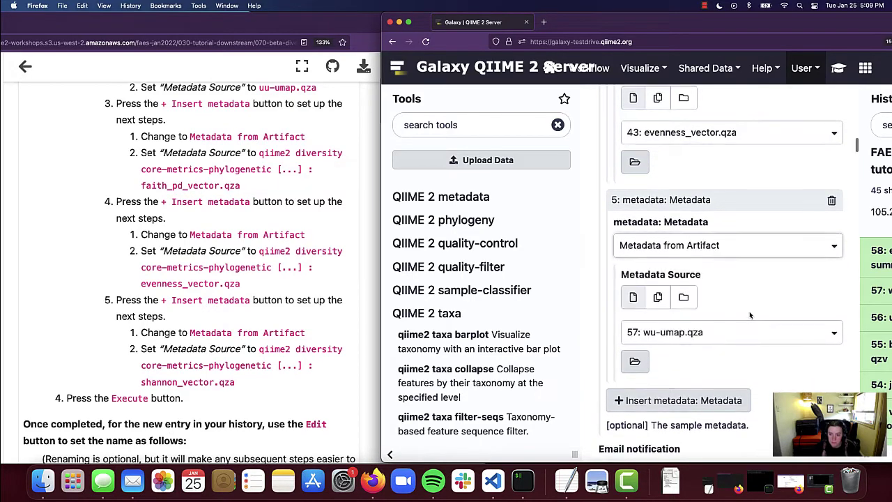
pyautogui.scroll(-2, 749, 314)
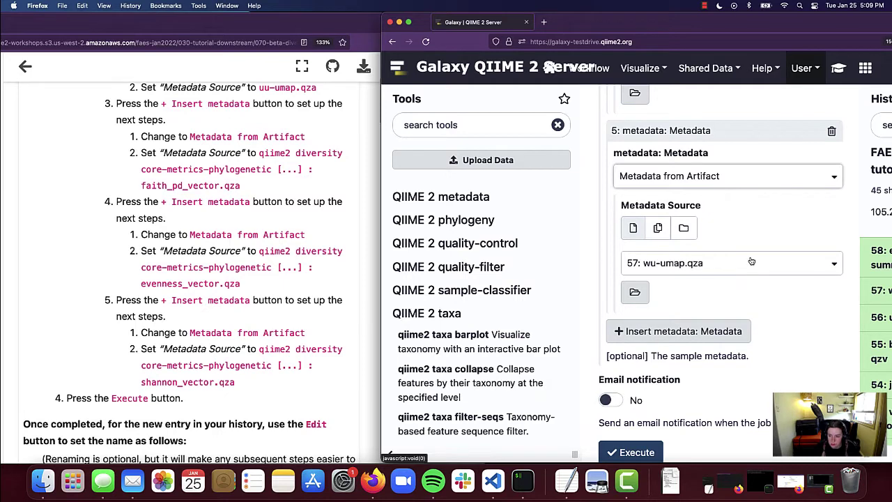
pyautogui.click(752, 264)
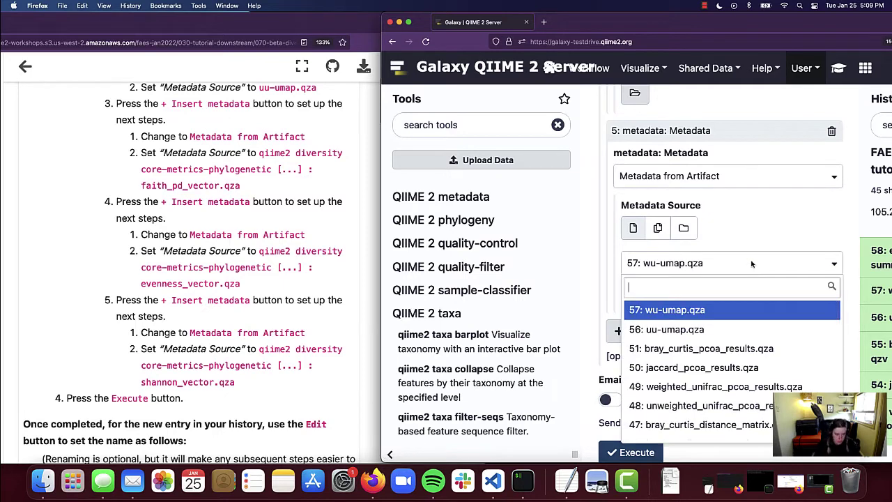
pyautogui.write('sha')
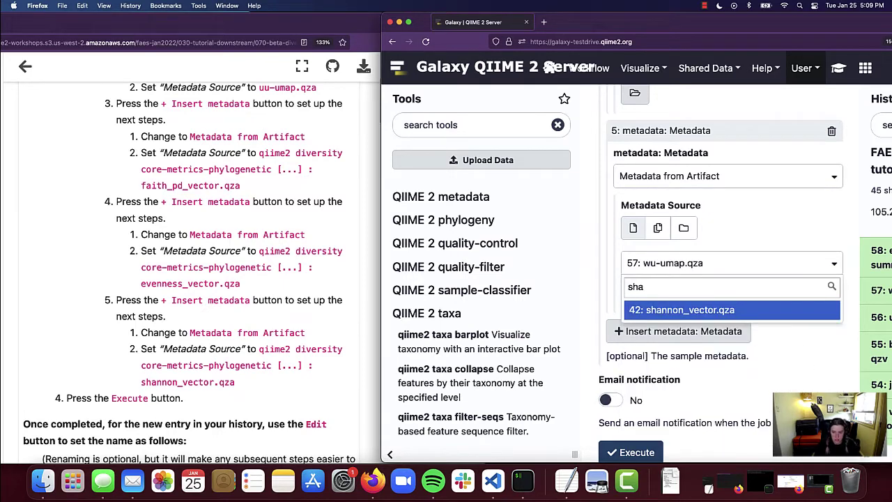
pyautogui.click(756, 313)
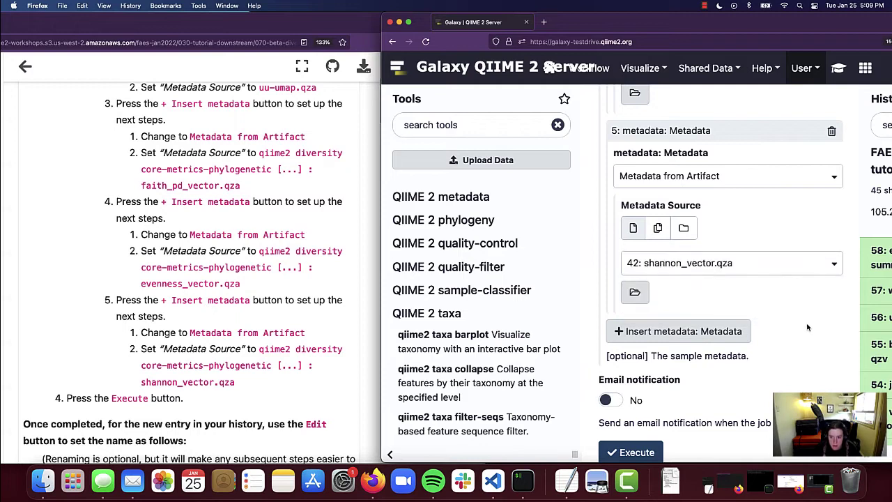
# Execute the taxa barplot tool and review the input files listed for the submitted job.
pyautogui.scroll(-3, 807, 328)
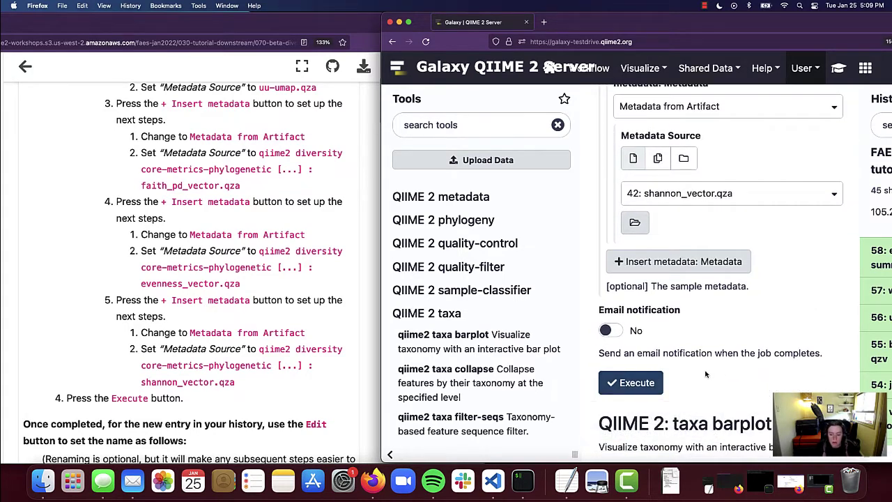
pyautogui.click(636, 384)
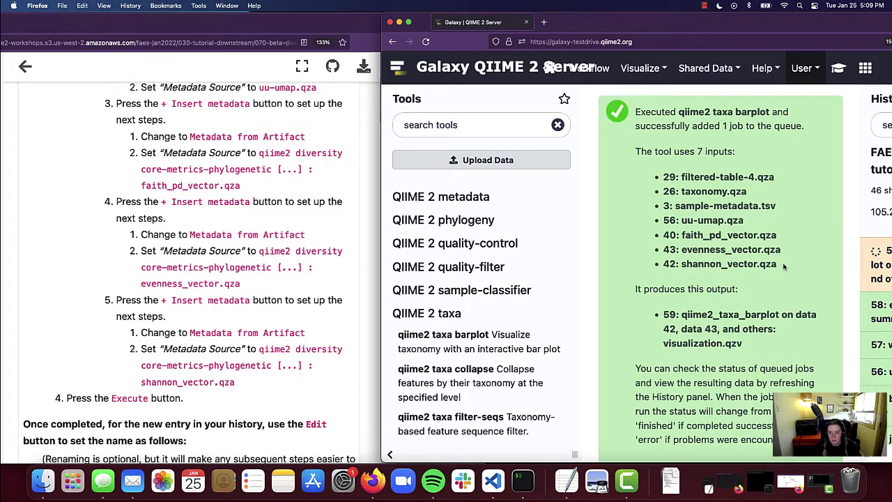
pyautogui.moveTo(783, 266); pyautogui.dragTo(656, 225)
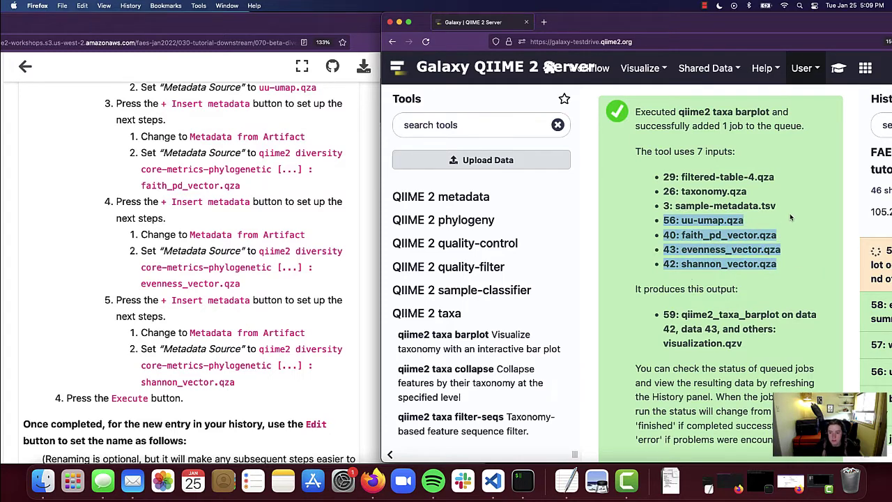
pyautogui.click(789, 213)
pyautogui.tripleClick(737, 206)
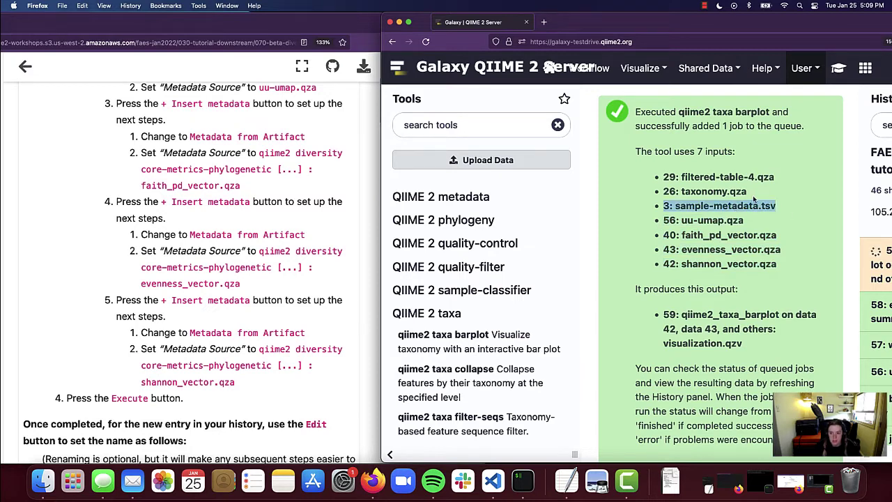
pyautogui.tripleClick(721, 192)
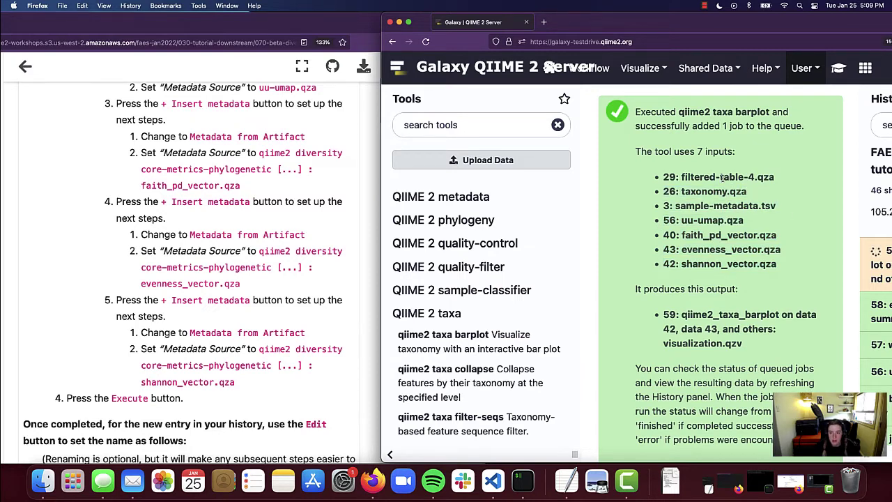
pyautogui.tripleClick(721, 178)
pyautogui.click(790, 203)
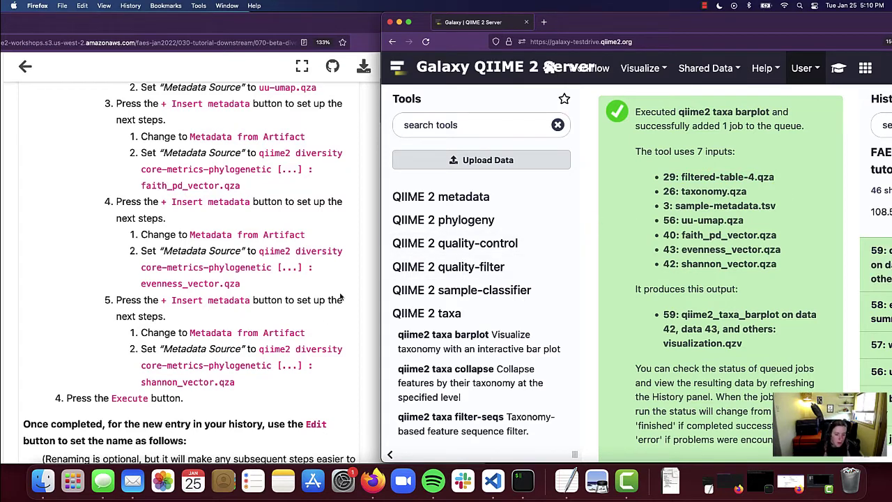
# Rename the new qiime2_taxa_barplot visualization, dataset 59 in the history, to taxa-bar-plots-2.qzv and save its attributes.
pyautogui.scroll(-5, 313, 337)
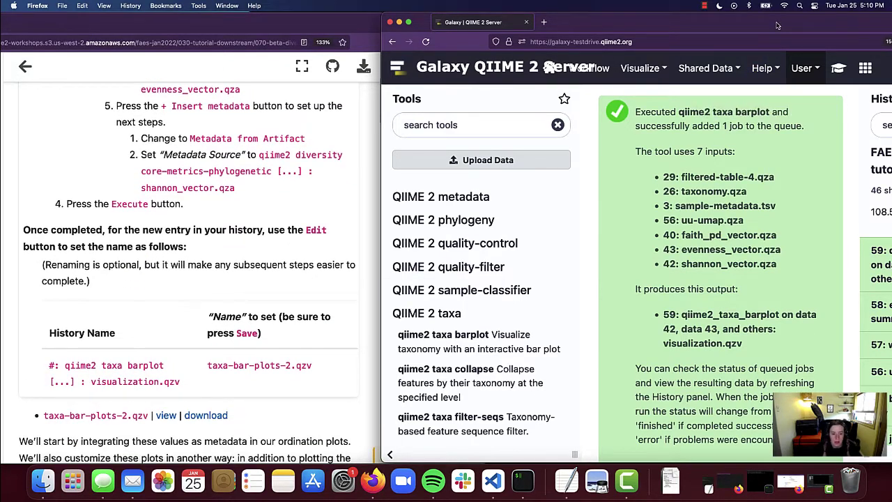
pyautogui.moveTo(778, 25); pyautogui.dragTo(620, 12)
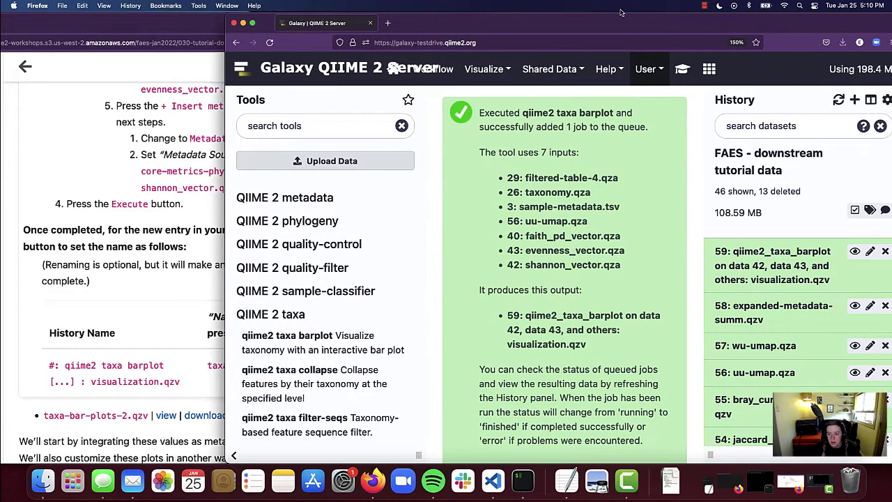
pyautogui.click(869, 252)
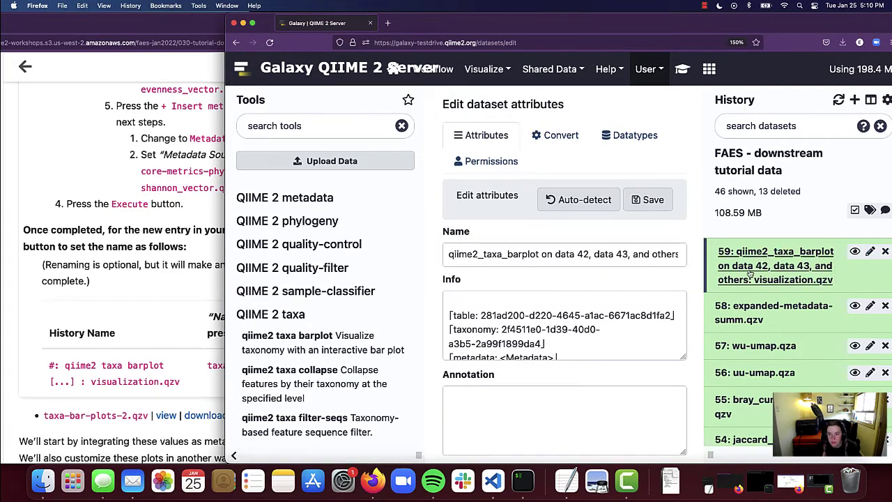
pyautogui.tripleClick(565, 255)
pyautogui.press('BackSpace')
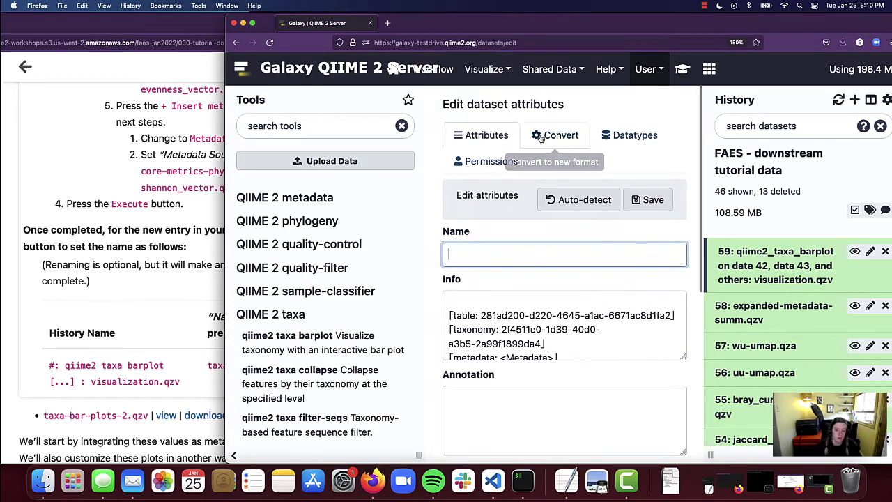
pyautogui.moveTo(461, 28); pyautogui.dragTo(571, 28)
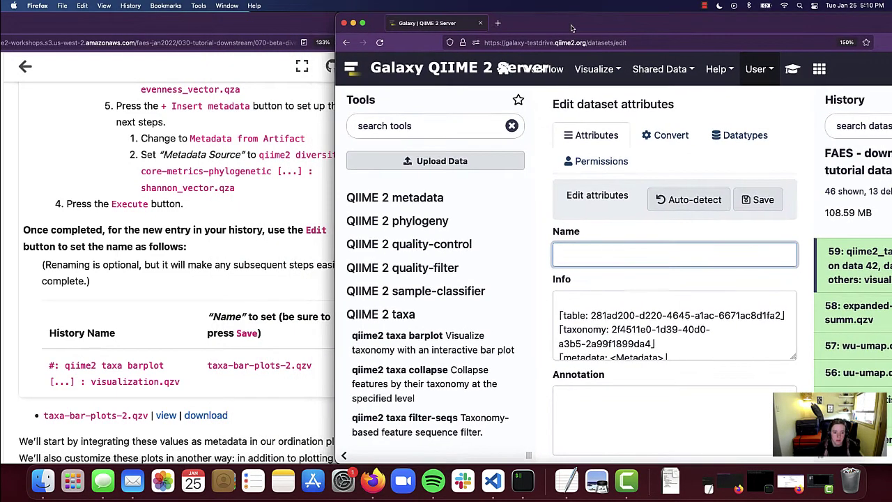
pyautogui.write('taxa')
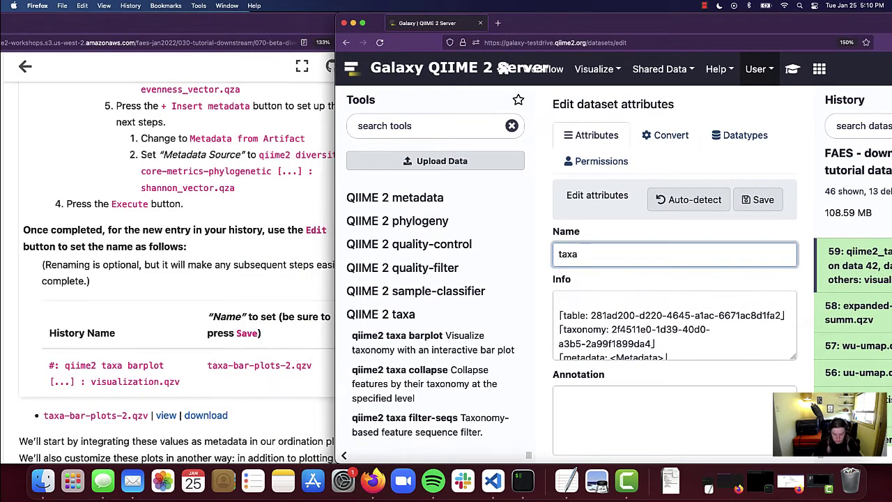
pyautogui.write('-bar-plots-2.qzv')
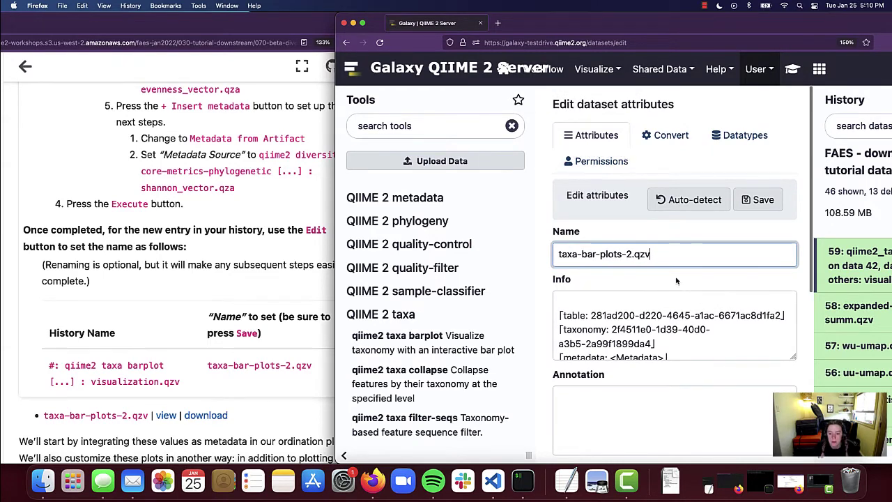
pyautogui.click(760, 232)
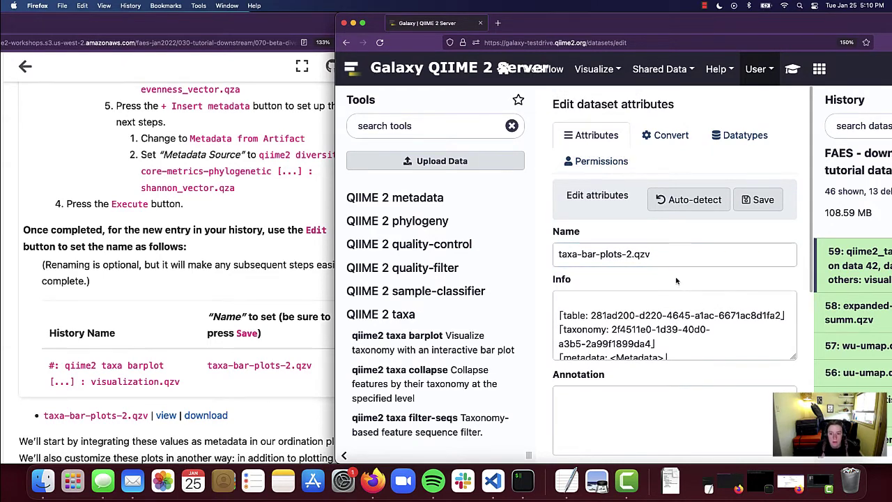
pyautogui.click(763, 200)
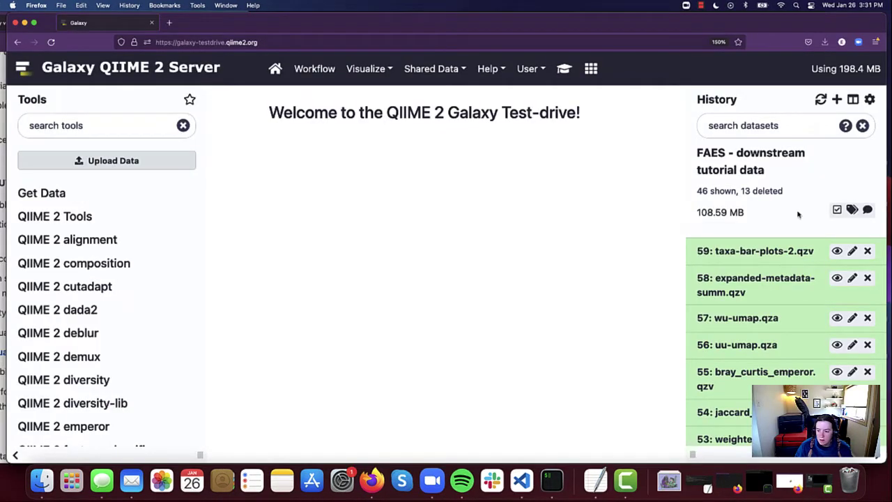
# Open the taxa-bar-plots-2.qzv dataset from the history in QIIME 2 View and look over the barplot.
pyautogui.click(774, 252)
pyautogui.scroll(-2, 799, 370)
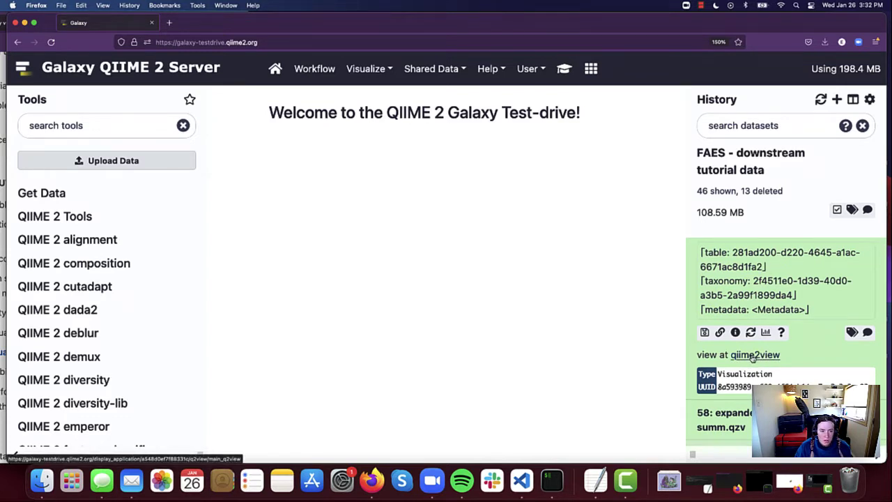
pyautogui.click(754, 355)
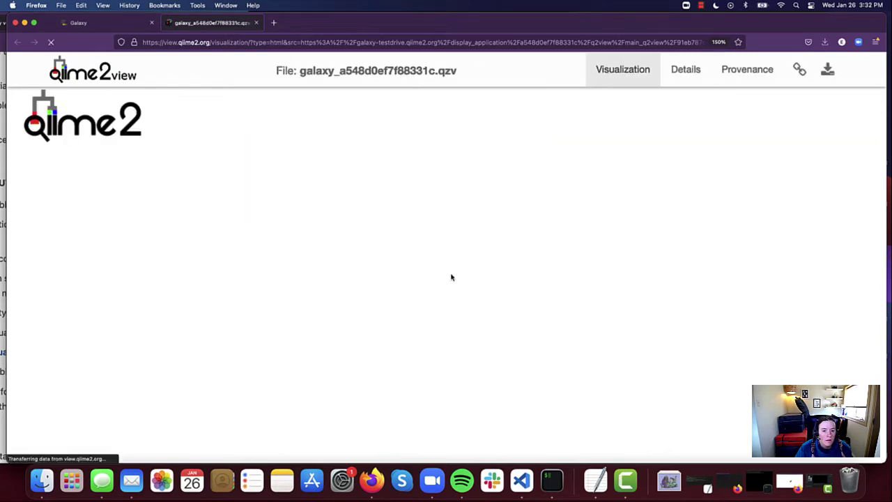
pyautogui.scroll(-2, 753, 208)
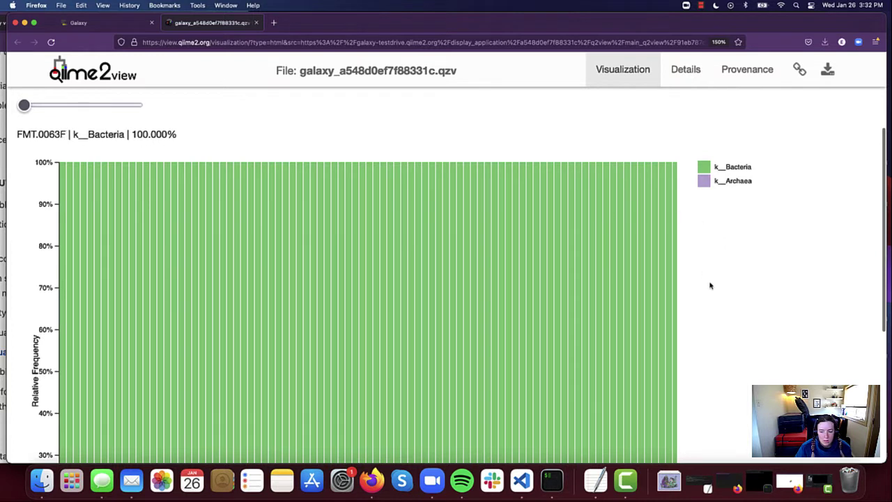
pyautogui.scroll(2, 710, 286)
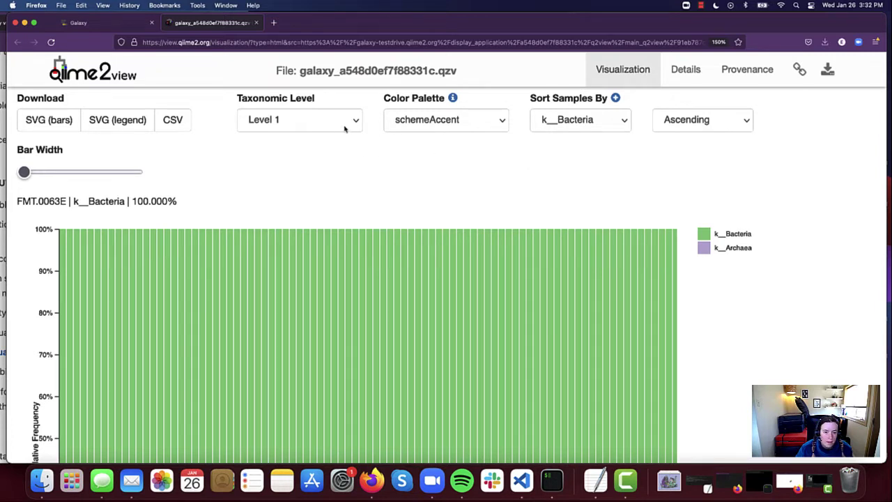
# Set the barplot's taxonomic level to Level 3 and look over the bars and the class legend.
pyautogui.click(303, 126)
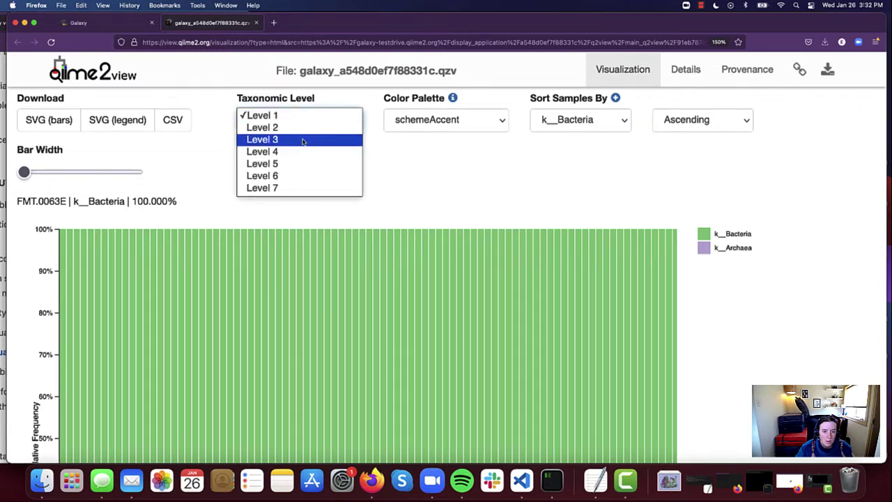
pyautogui.click(303, 140)
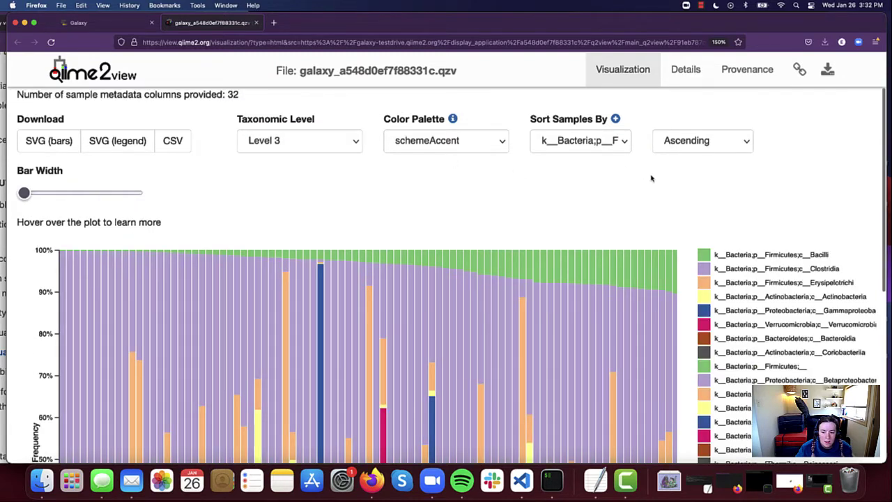
pyautogui.scroll(-5, 651, 178)
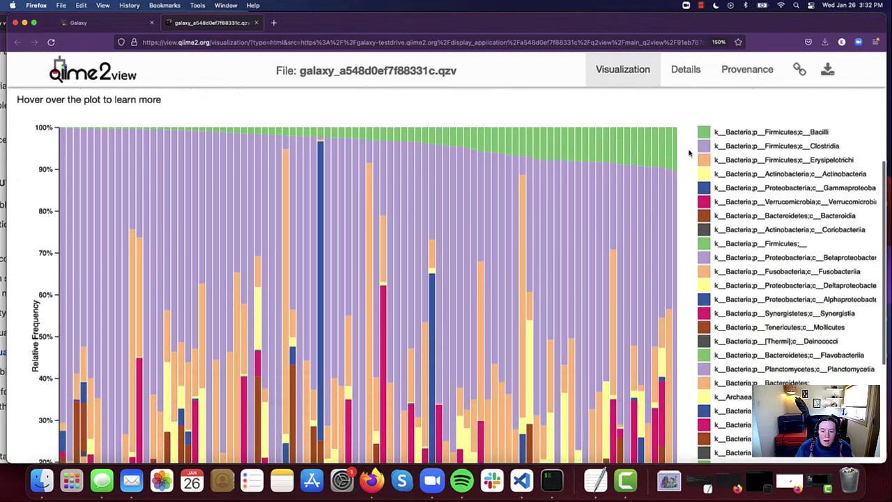
pyautogui.scroll(-2, 688, 153)
pyautogui.scroll(-1, 688, 152)
pyautogui.scroll(4, 689, 152)
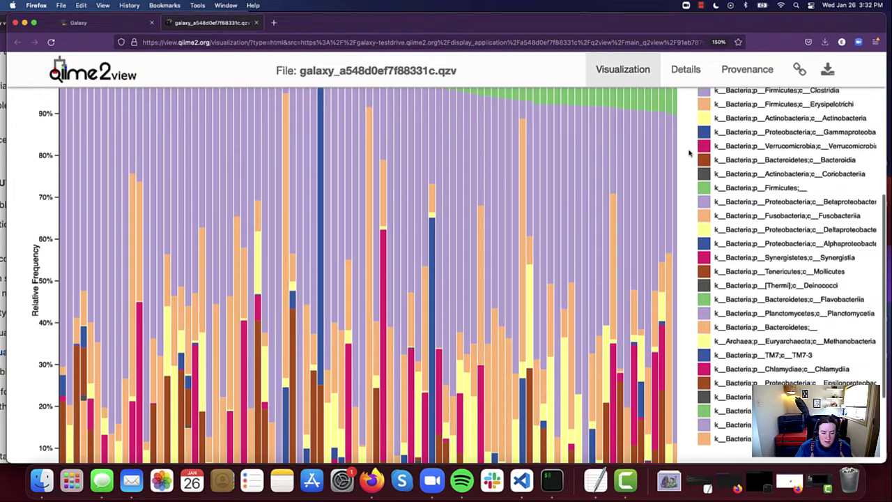
pyautogui.scroll(4, 688, 153)
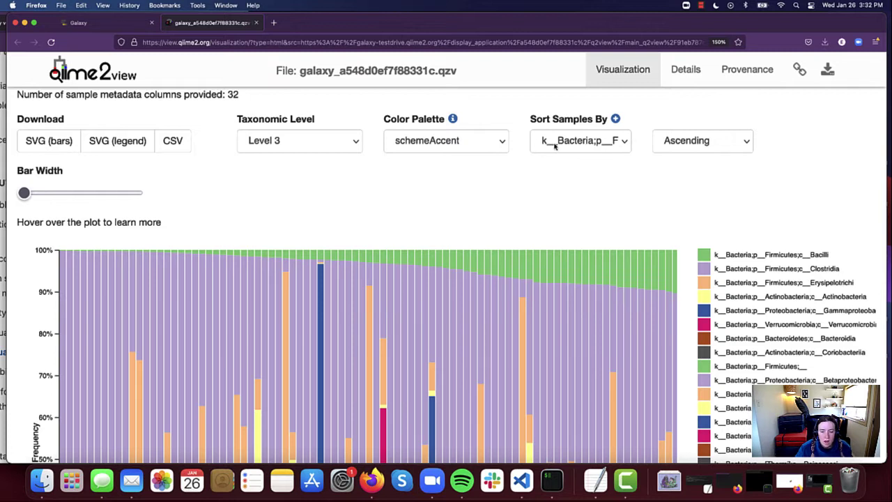
# Review the available metadata and taxonomic abundance sort options and sort the barplot's samples by Axis 1.
pyautogui.click(605, 140)
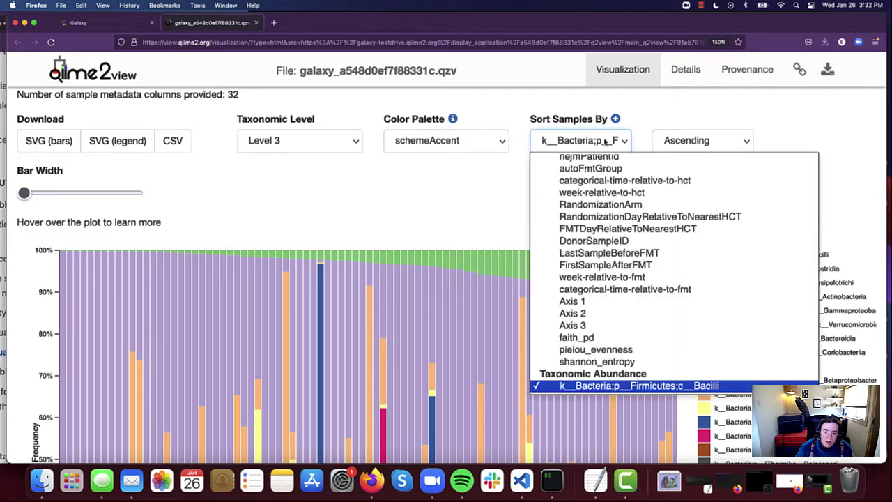
pyautogui.scroll(5, 605, 232)
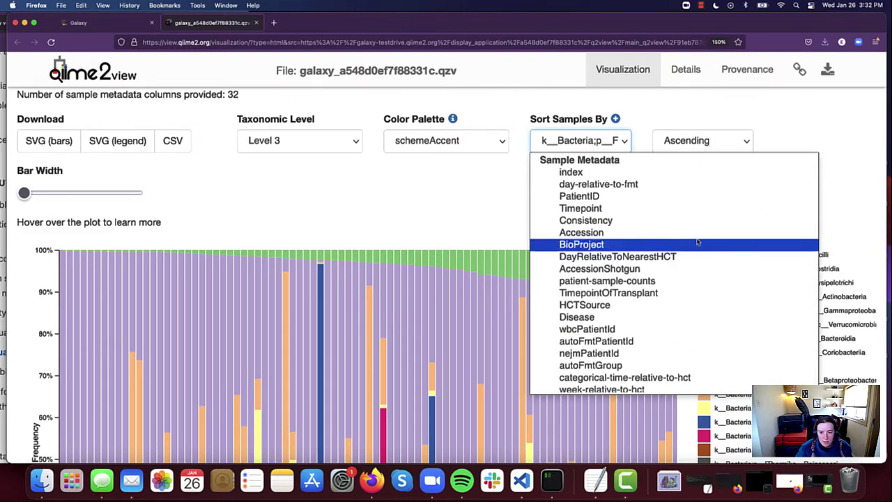
pyautogui.scroll(-8, 697, 242)
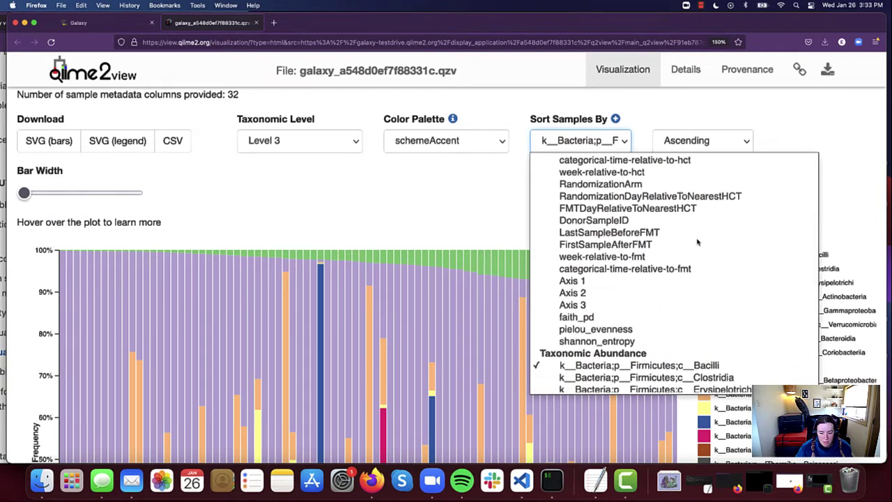
pyautogui.scroll(-4, 697, 241)
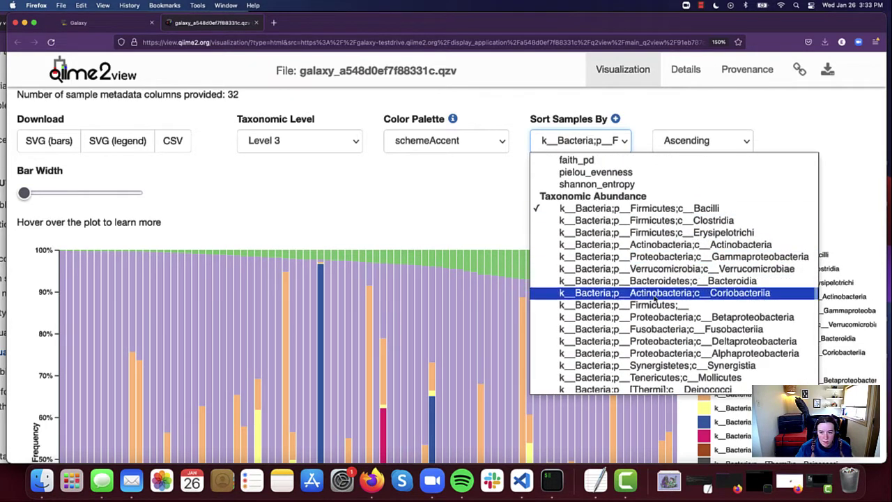
pyautogui.scroll(-5, 697, 293)
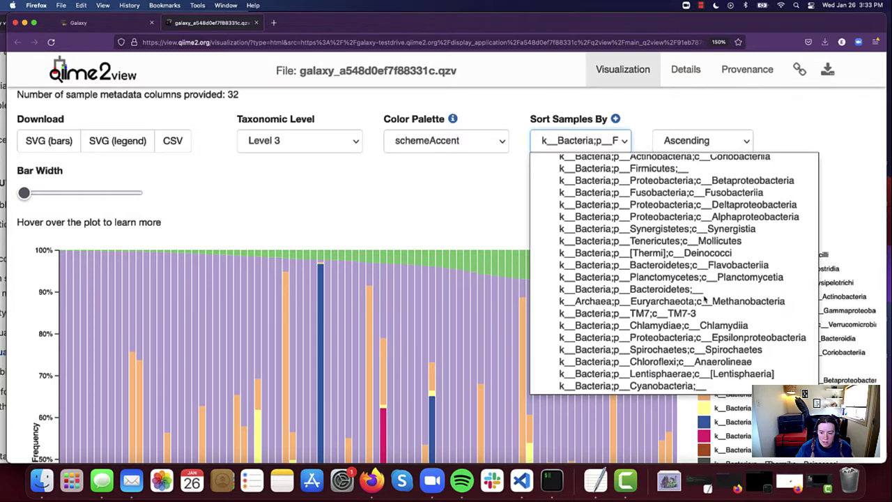
pyautogui.scroll(10, 704, 299)
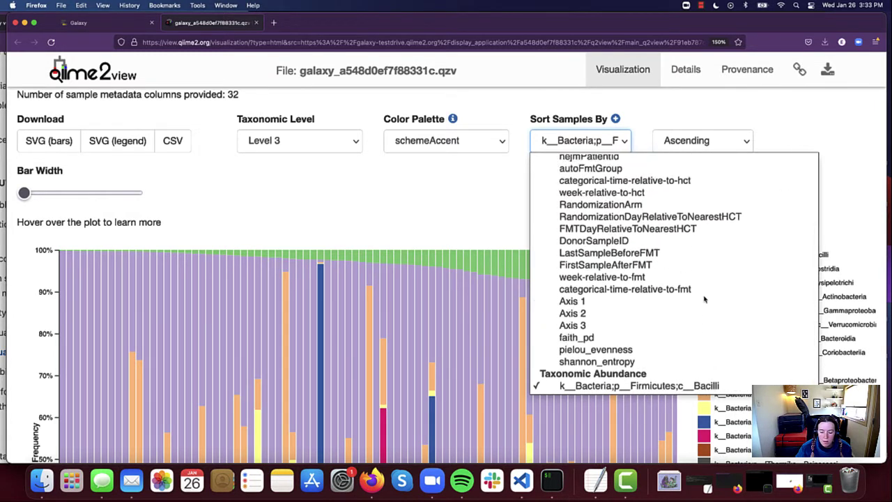
pyautogui.scroll(1, 703, 299)
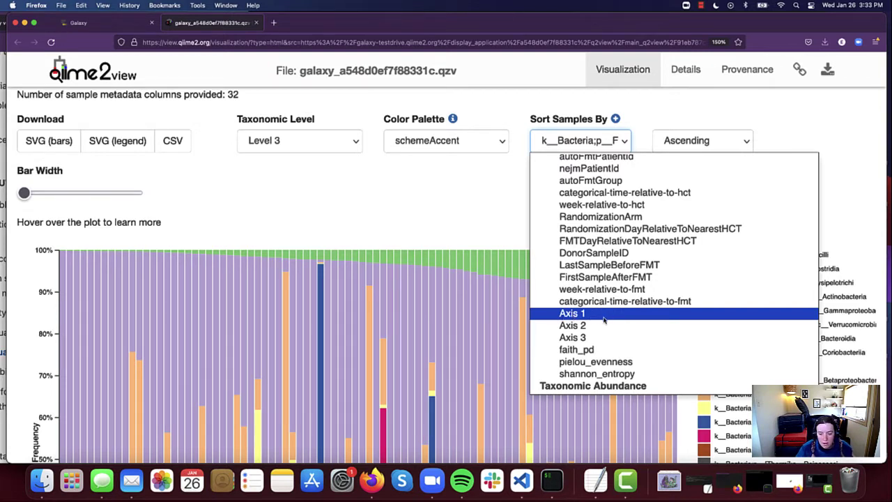
pyautogui.click(599, 315)
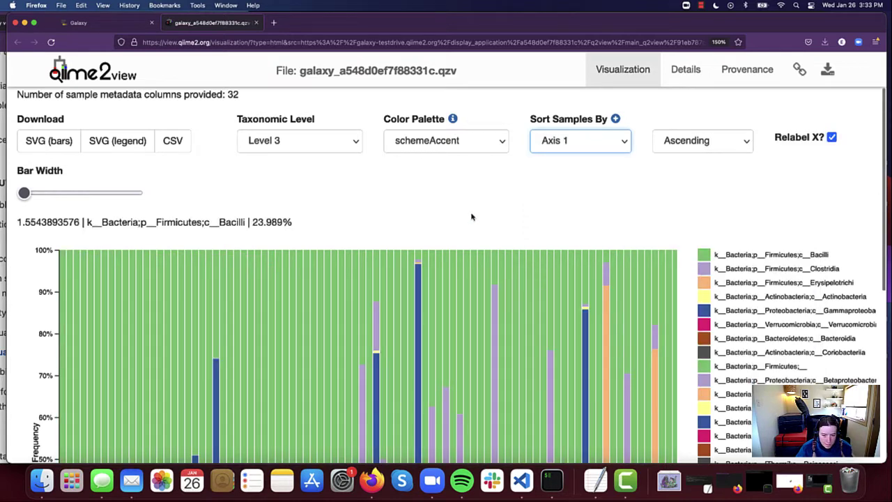
# Isolate the Firmicutes classes Bacilli and Clostridia in the barplot and examine their relative frequencies along the sorted samples.
pyautogui.scroll(-6, 679, 208)
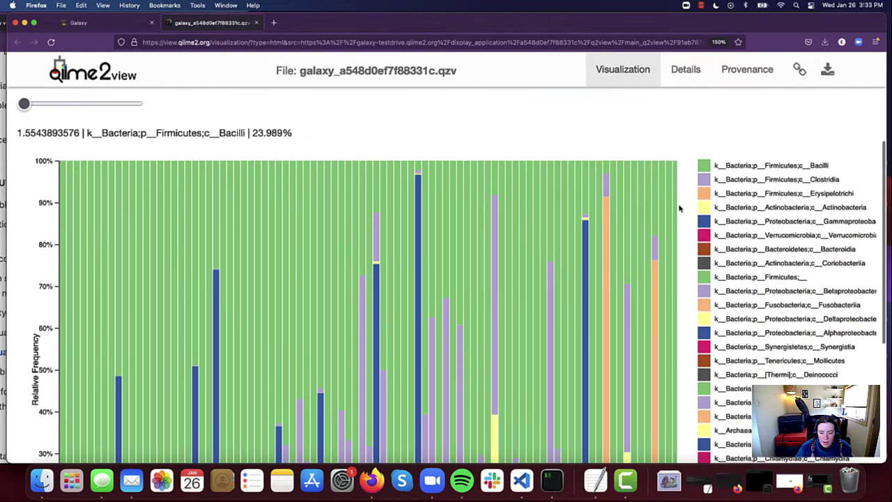
pyautogui.scroll(3, 680, 208)
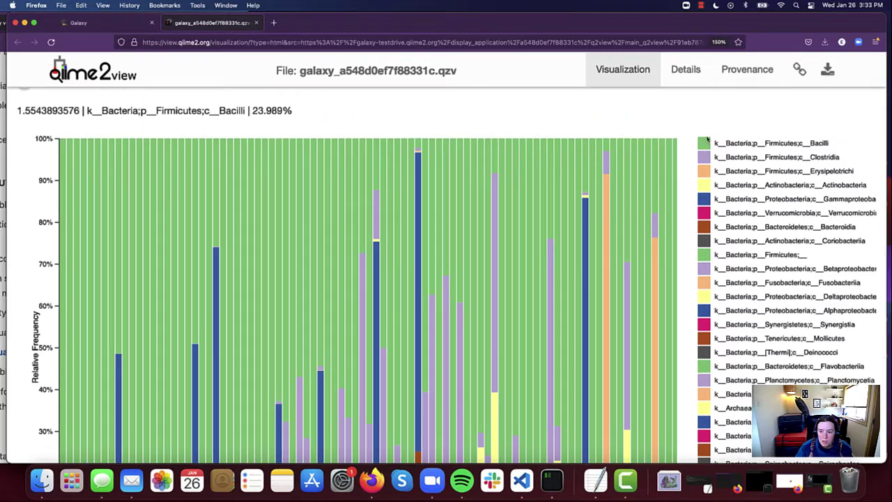
pyautogui.click(704, 144)
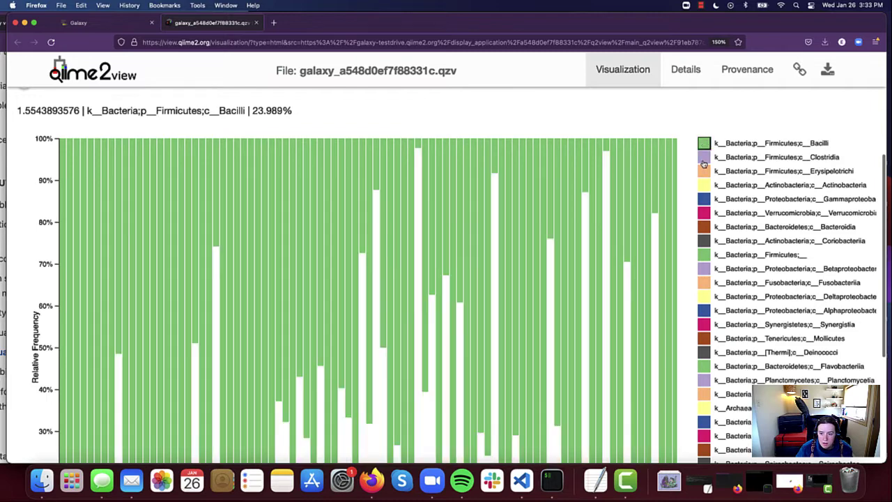
pyautogui.click(703, 160)
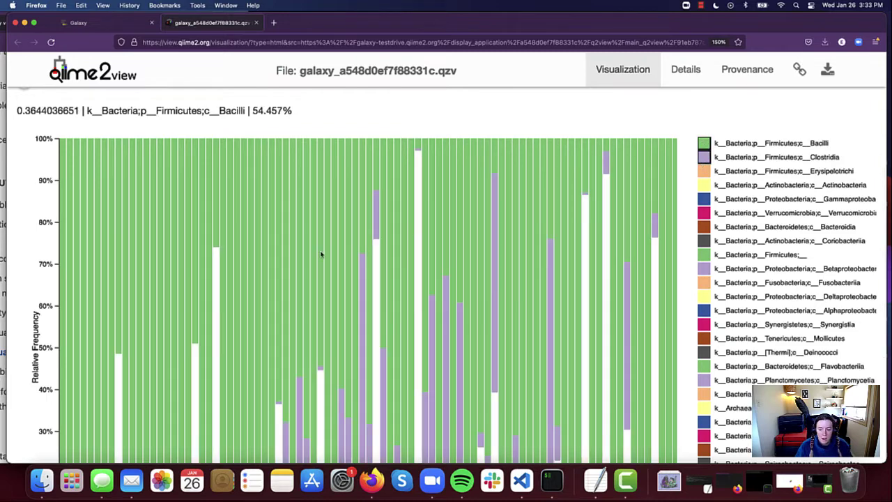
pyautogui.scroll(-5, 321, 254)
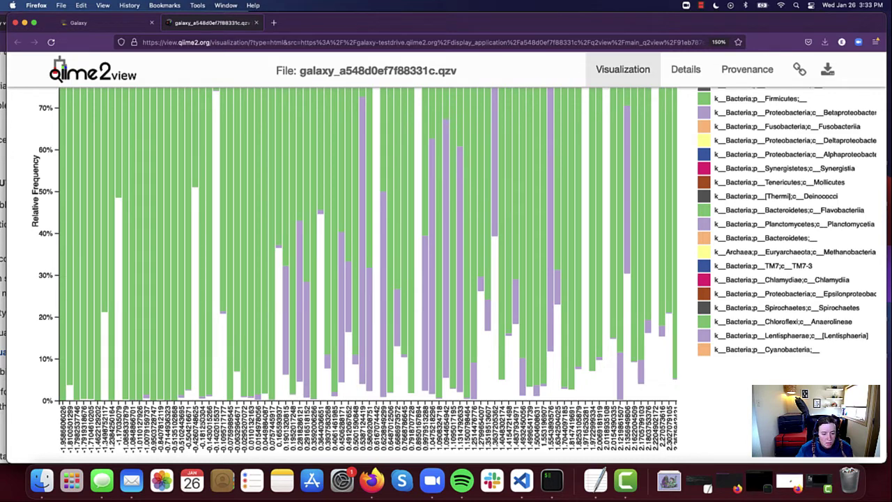
pyautogui.scroll(4, 38, 378)
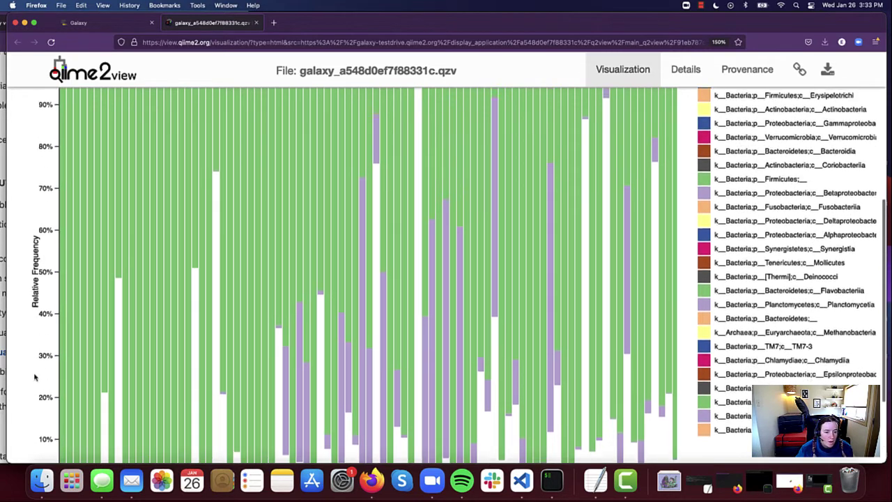
pyautogui.hscroll(10, 255, 317)
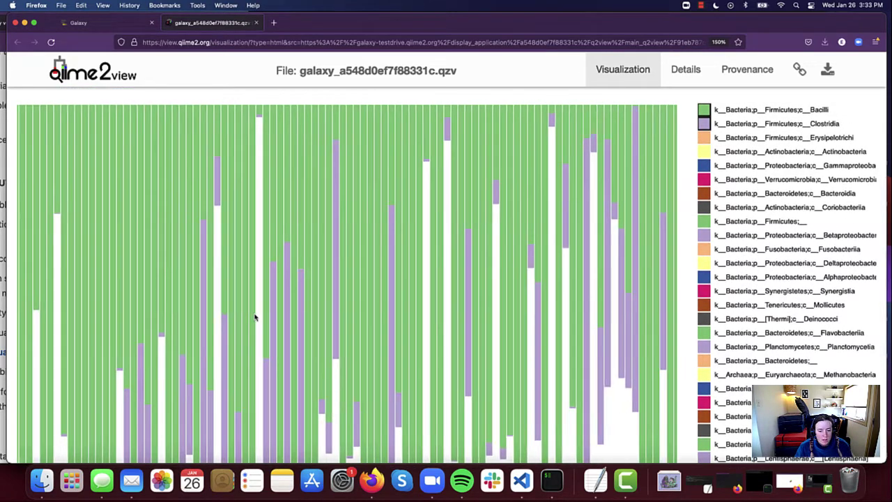
pyautogui.hscroll(10, 255, 317)
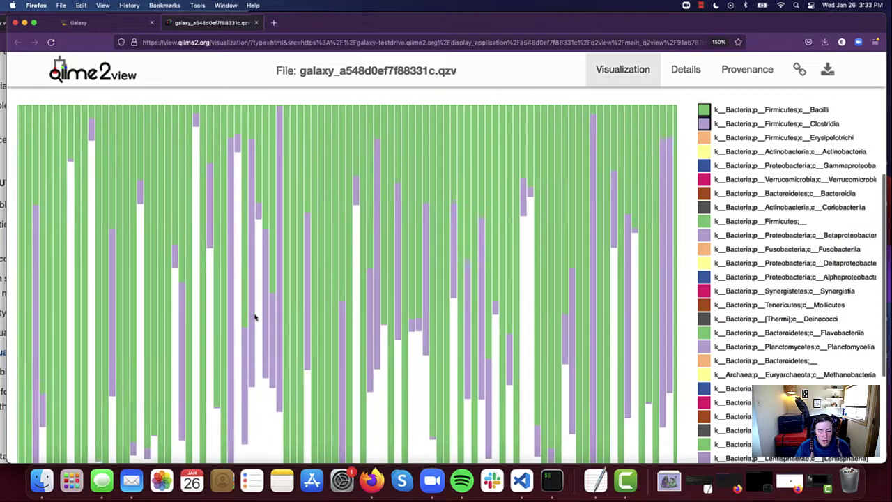
pyautogui.hscroll(10, 255, 317)
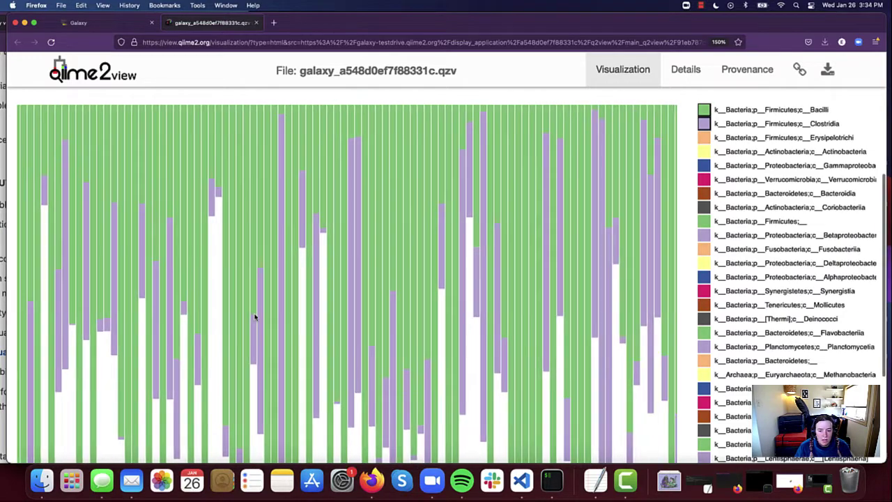
# Follow the Bacilli and Clostridia bars to the high end of Axis 1 and check the axis labels beneath them.
pyautogui.hscroll(10, 256, 317)
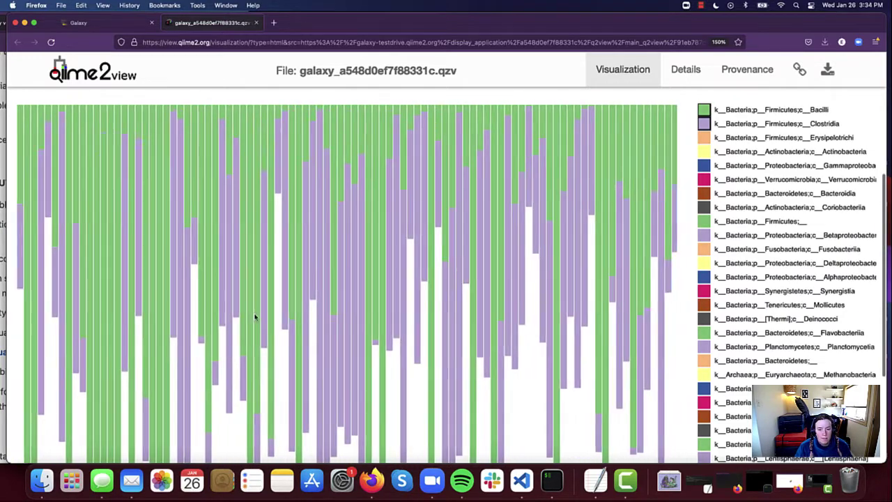
pyautogui.hscroll(10, 255, 317)
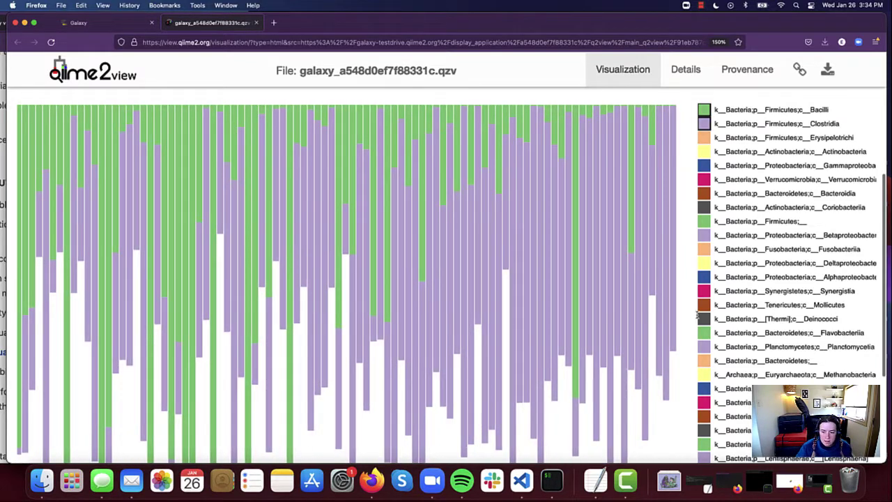
pyautogui.scroll(-3, 687, 311)
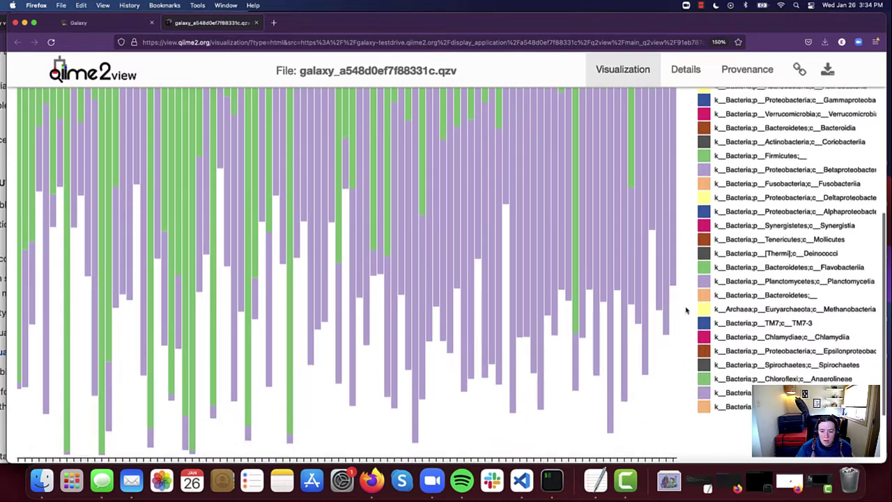
pyautogui.scroll(-3, 687, 311)
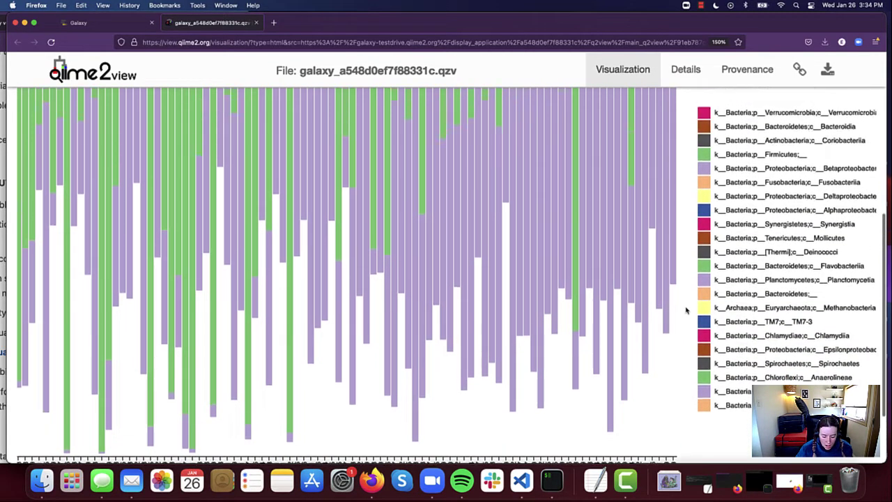
pyautogui.scroll(4, 687, 311)
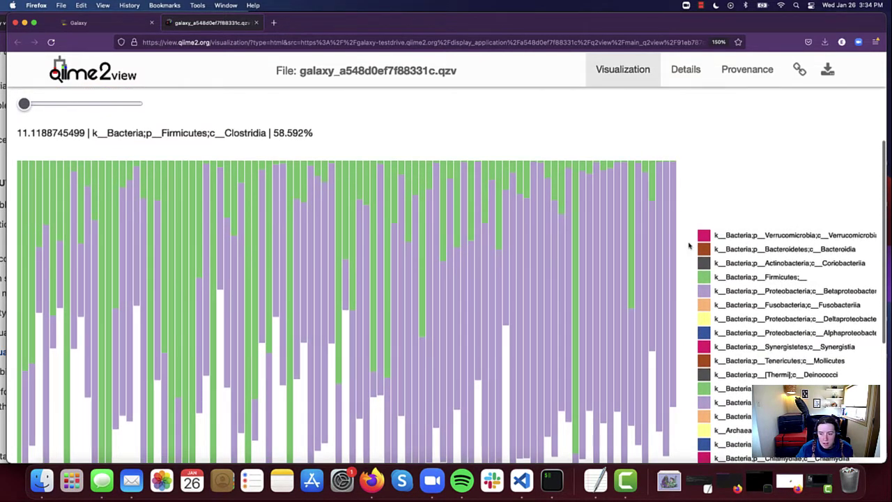
pyautogui.scroll(3, 687, 197)
pyautogui.scroll(-5, 687, 200)
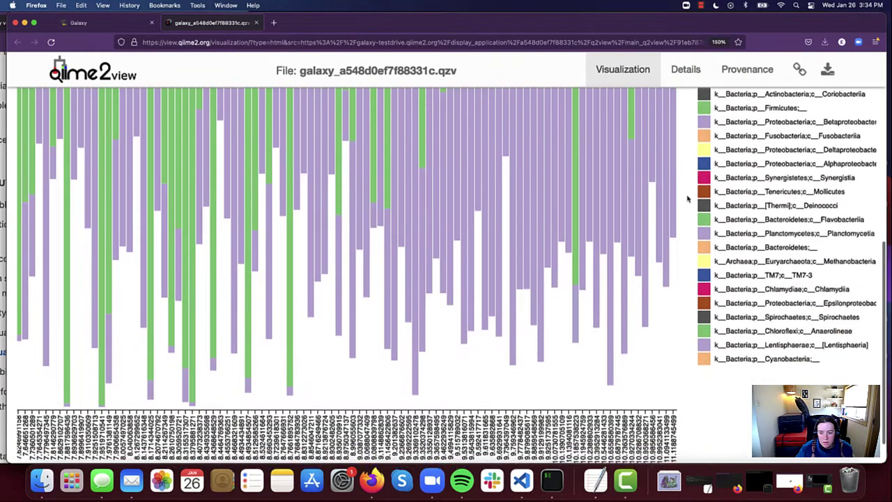
pyautogui.scroll(3, 687, 199)
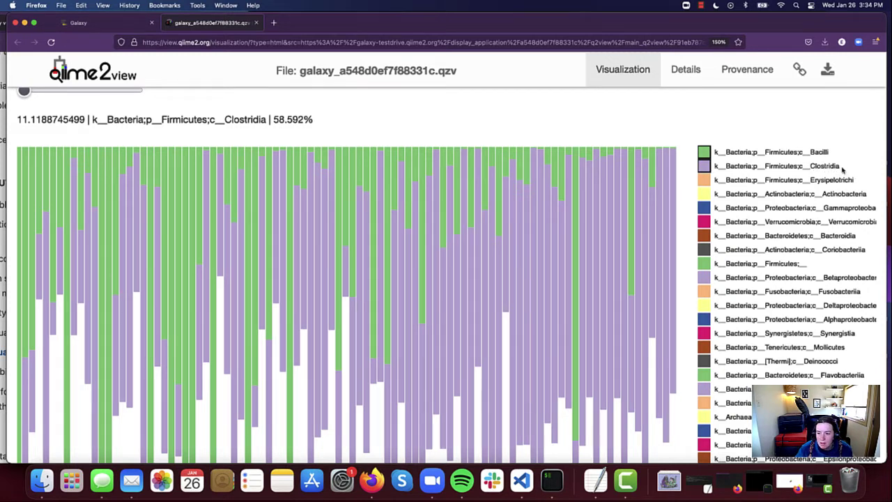
# Remove Clostridia from the highlighted classes and examine the relative frequency of Bacilli alone across the samples sorted by Axis 1.
pyautogui.click(704, 168)
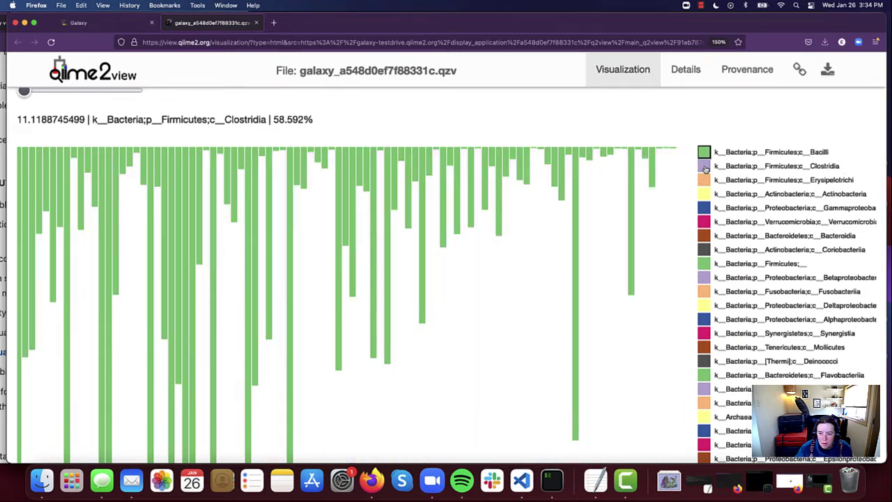
pyautogui.scroll(3, 666, 275)
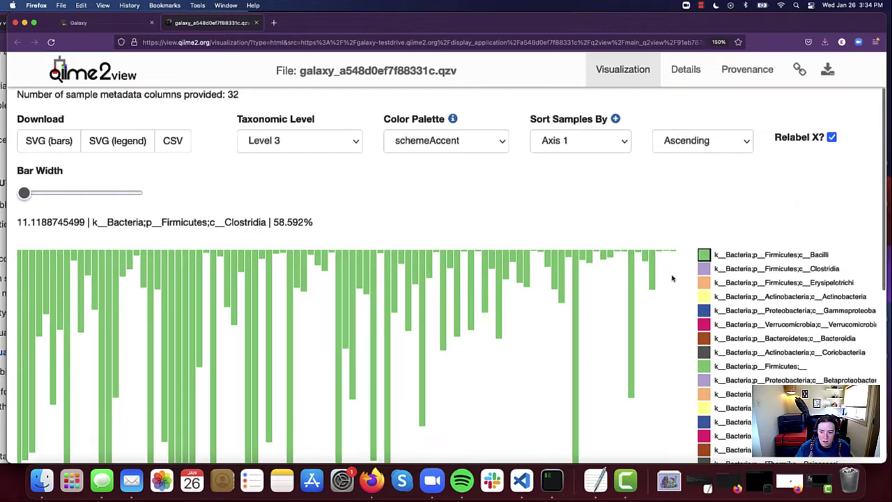
pyautogui.scroll(-5, 679, 277)
pyautogui.hscroll(10, 615, 302)
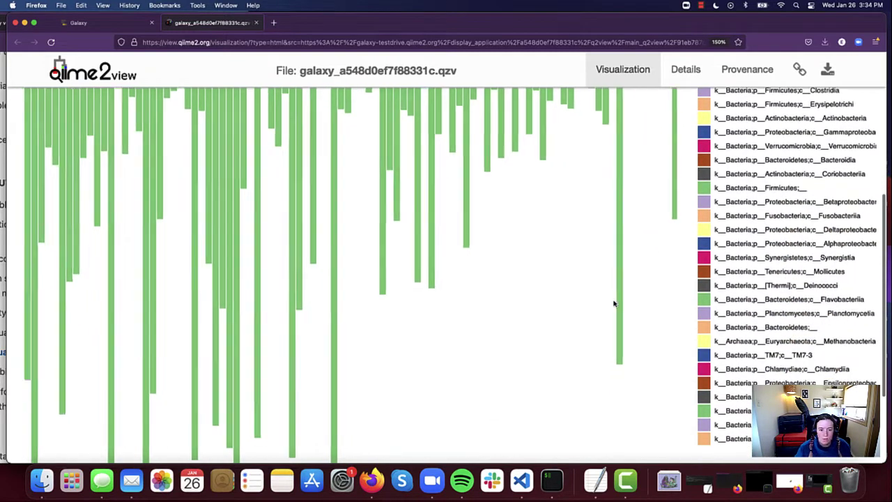
pyautogui.hscroll(10, 614, 303)
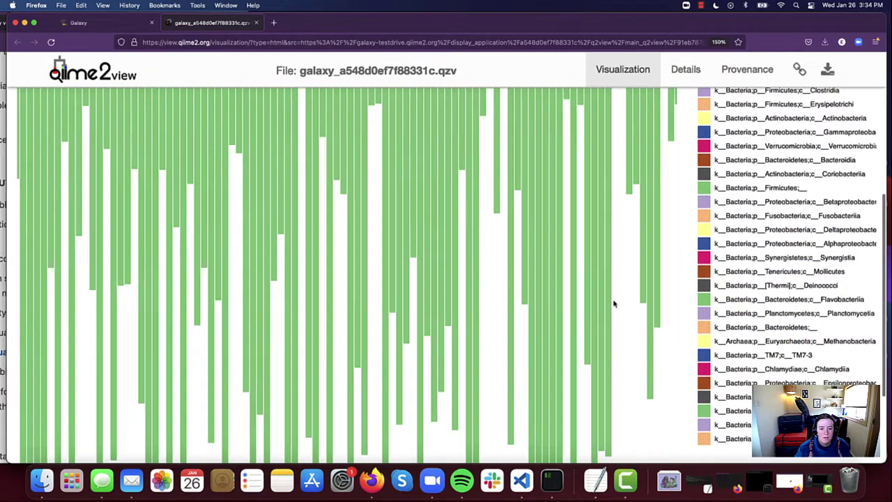
pyautogui.hscroll(10, 613, 303)
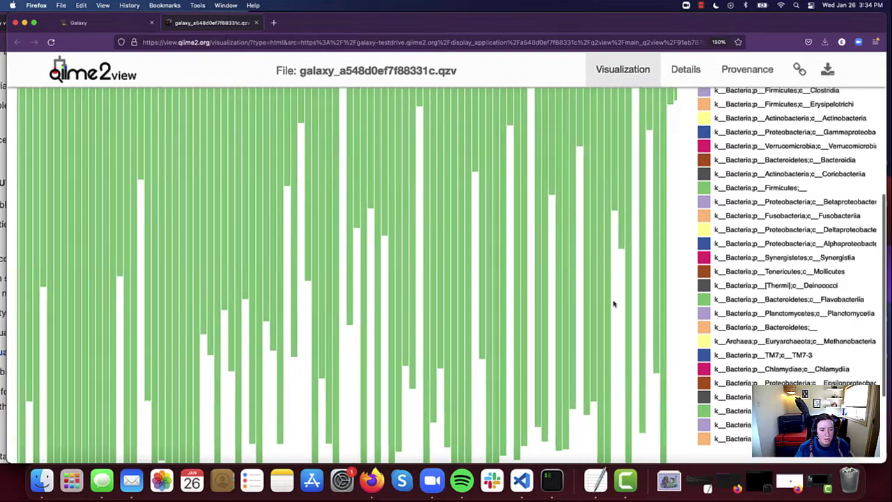
pyautogui.hscroll(10, 614, 303)
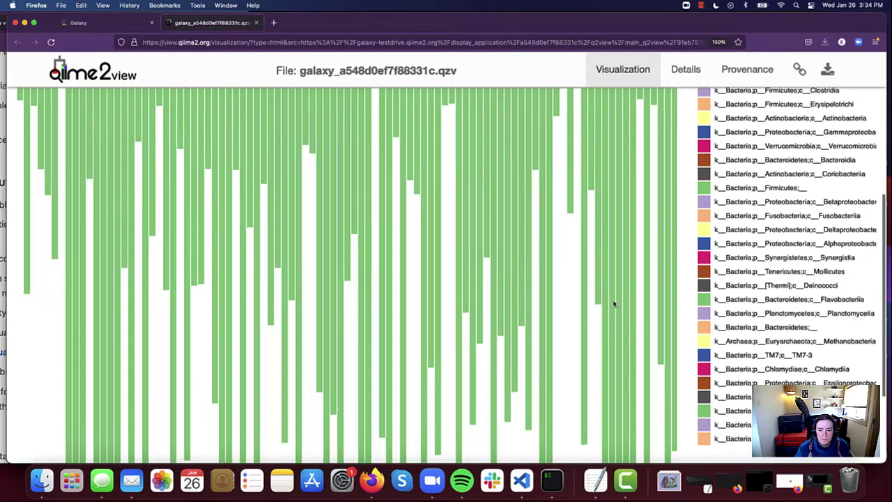
pyautogui.hscroll(5, 618, 303)
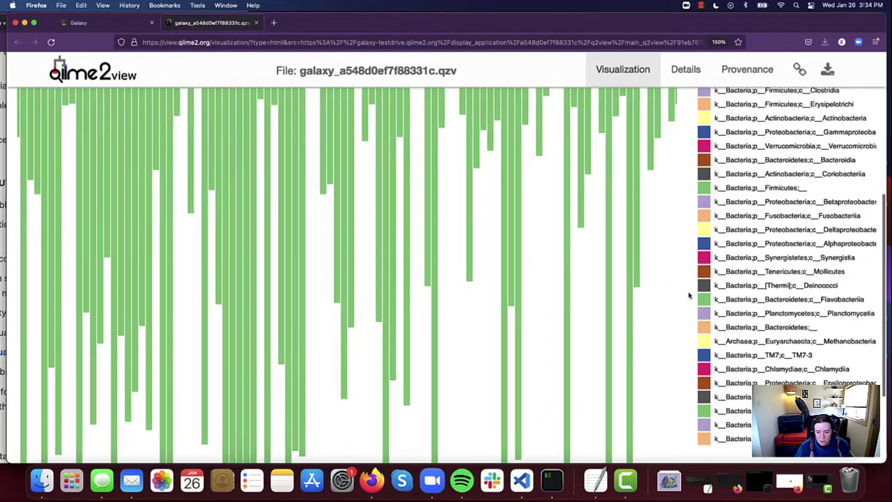
pyautogui.scroll(3, 689, 295)
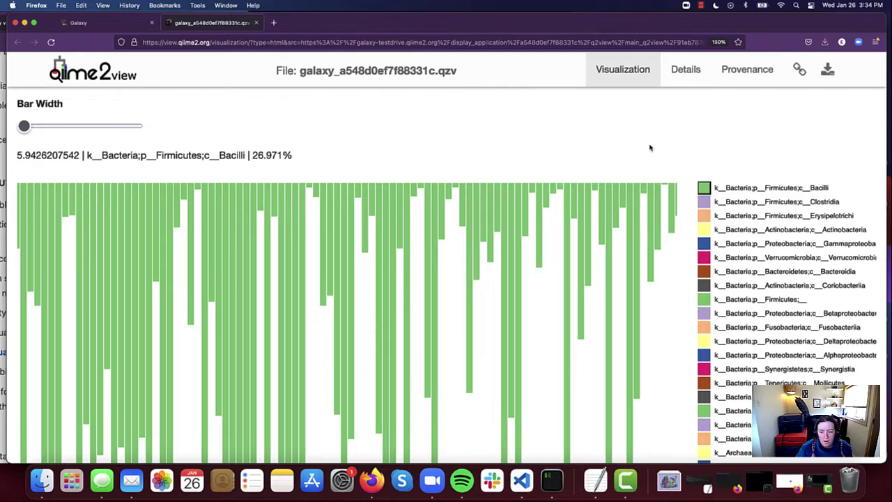
pyautogui.hscroll(10, 537, 265)
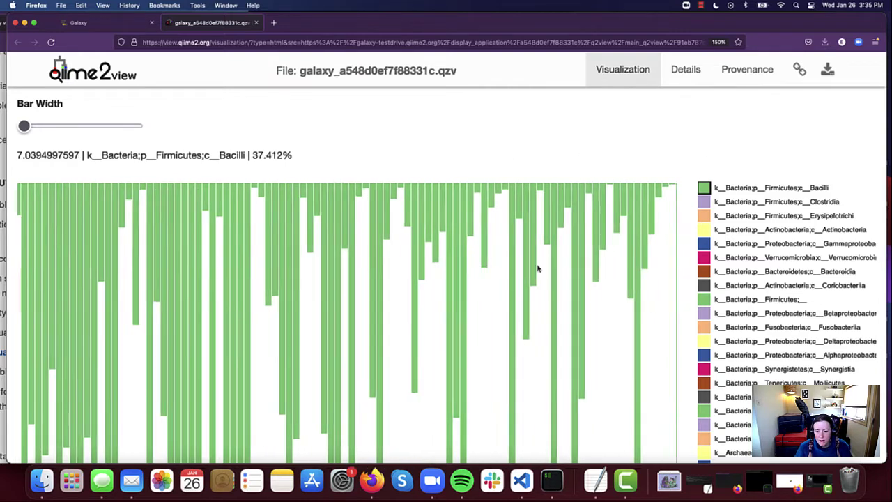
pyautogui.hscroll(10, 537, 266)
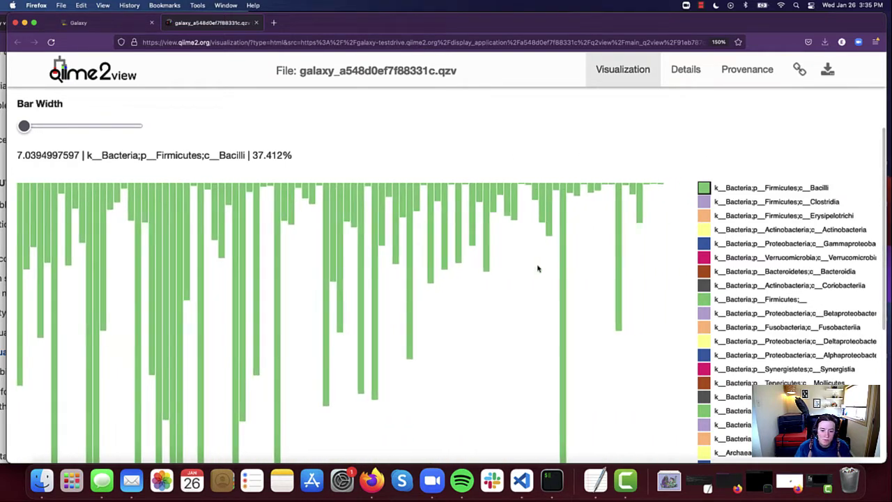
# Highlight Clostridia again alongside Bacilli and compare the two classes at the high end of Axis 1.
pyautogui.click(705, 203)
pyautogui.scroll(-2, 681, 279)
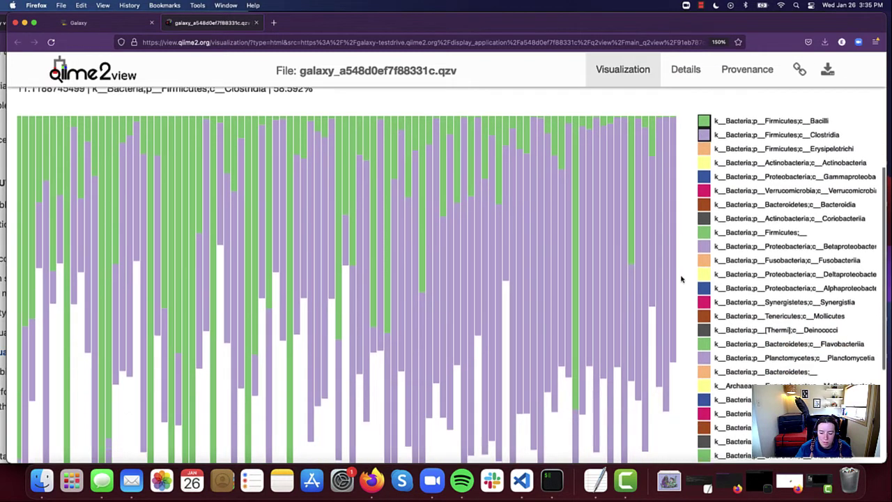
pyautogui.scroll(-3, 681, 278)
pyautogui.scroll(6, 682, 279)
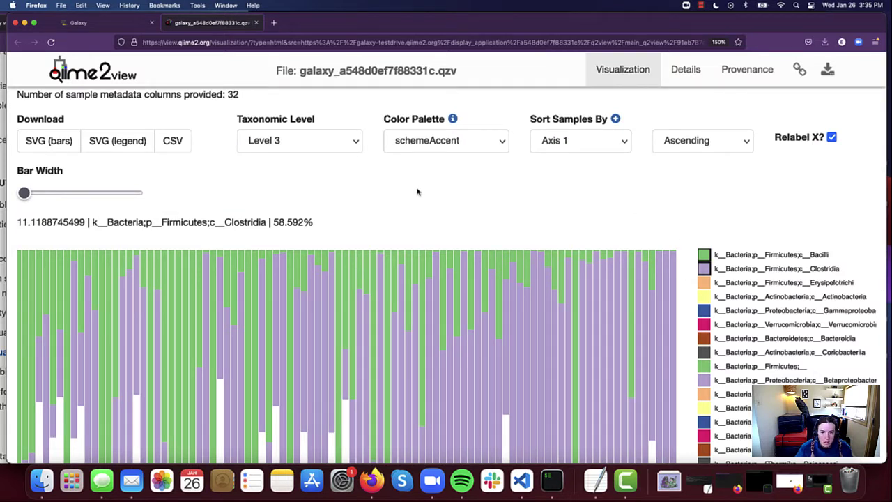
# Set the barplot's taxonomic level to Level 6 and sort the samples by pielou_evenness.
pyautogui.click(326, 147)
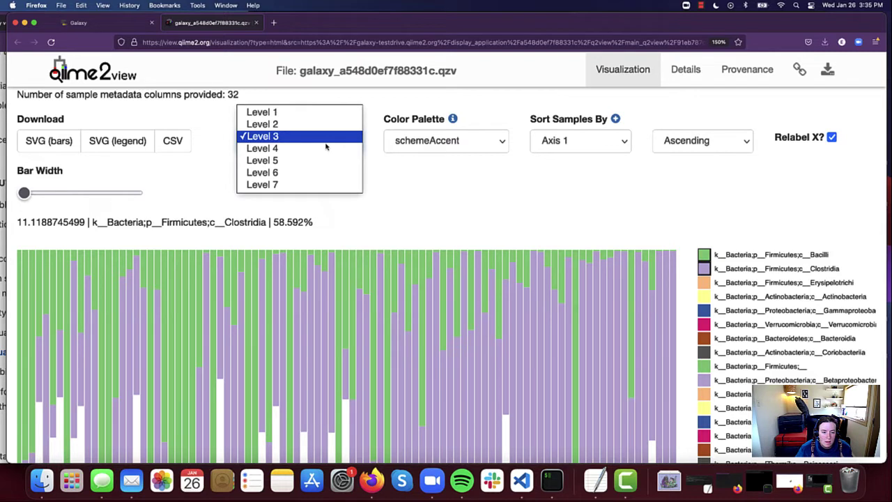
pyautogui.click(274, 177)
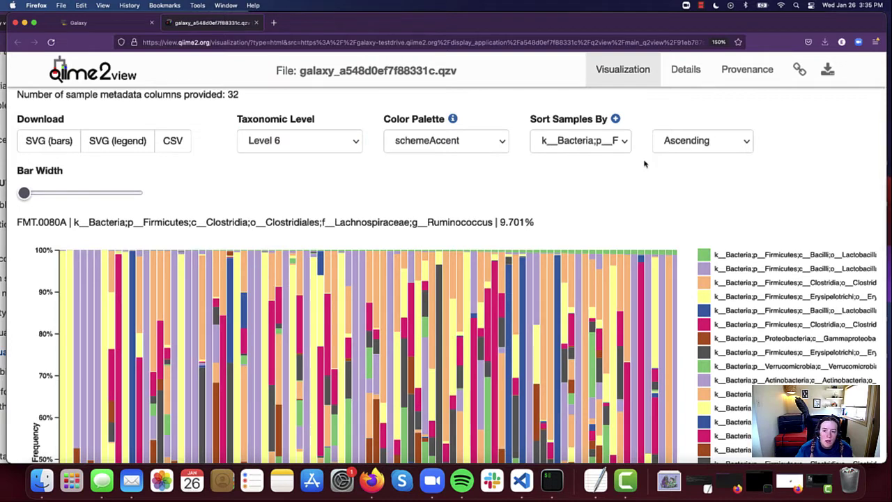
pyautogui.click(583, 142)
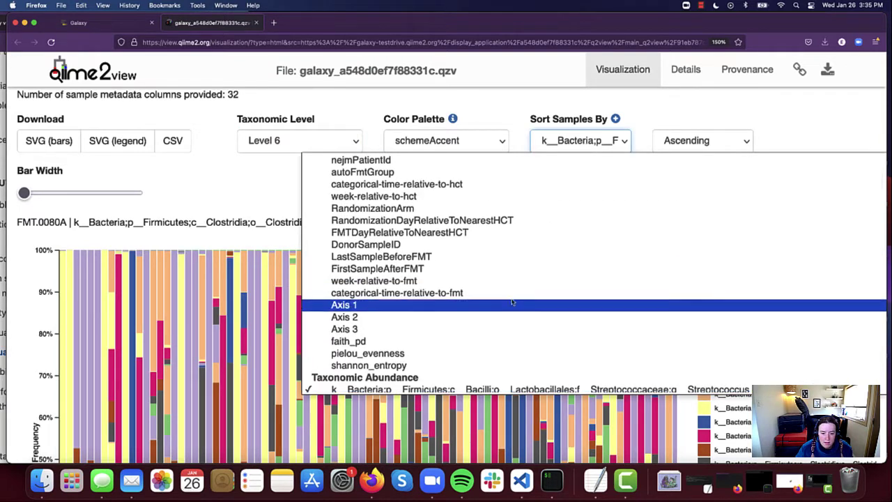
pyautogui.click(409, 354)
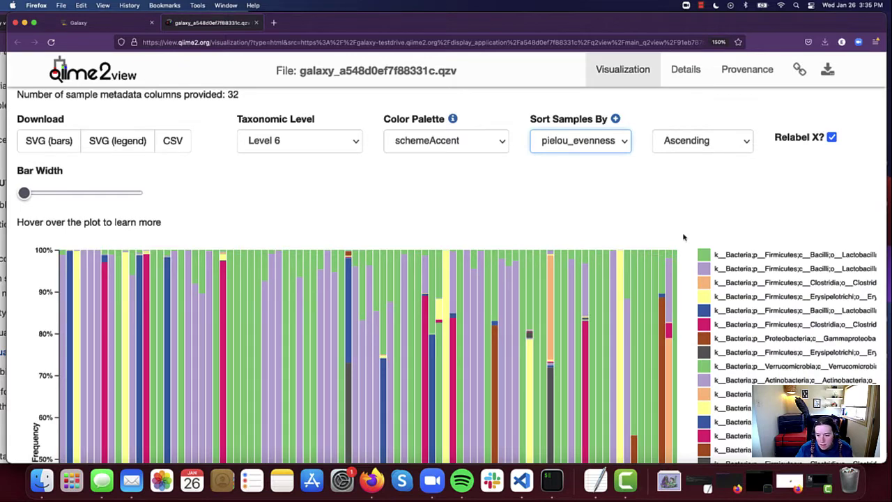
# Examine how the Level 6 taxonomic composition changes between the lowest and highest Pielou evenness samples, including the axis labels.
pyautogui.scroll(-5, 684, 237)
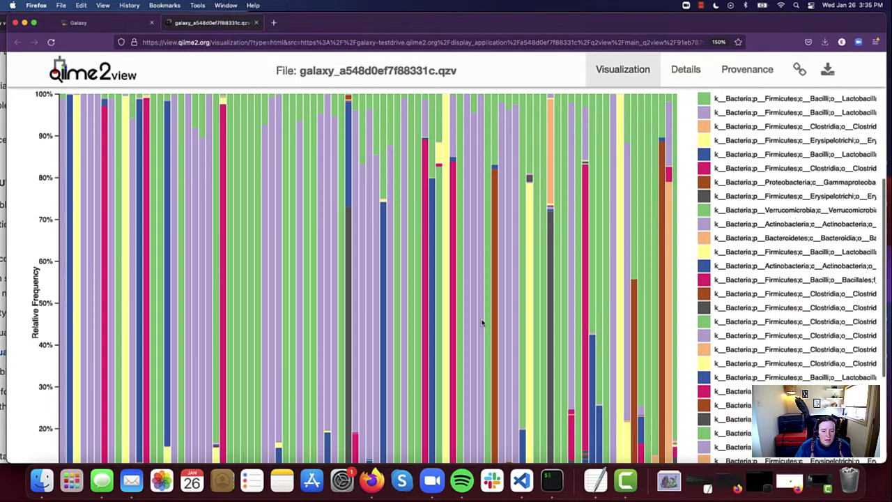
pyautogui.hscroll(5, 234, 329)
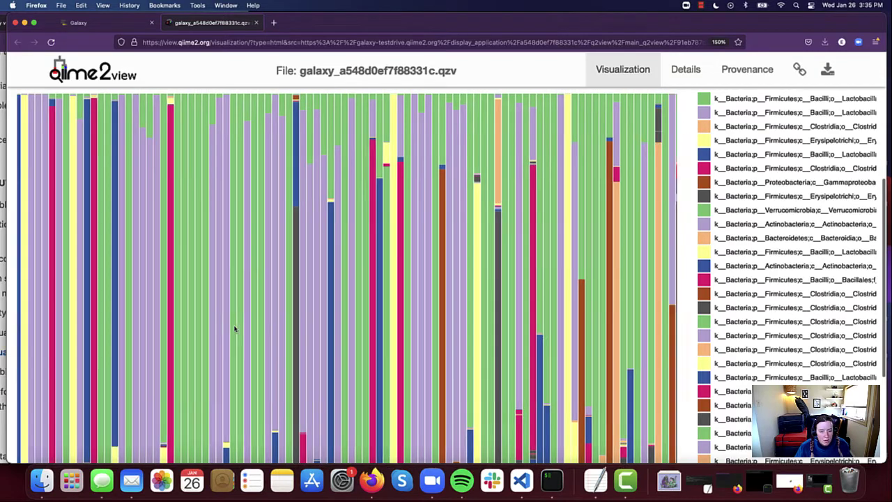
pyautogui.hscroll(10, 234, 329)
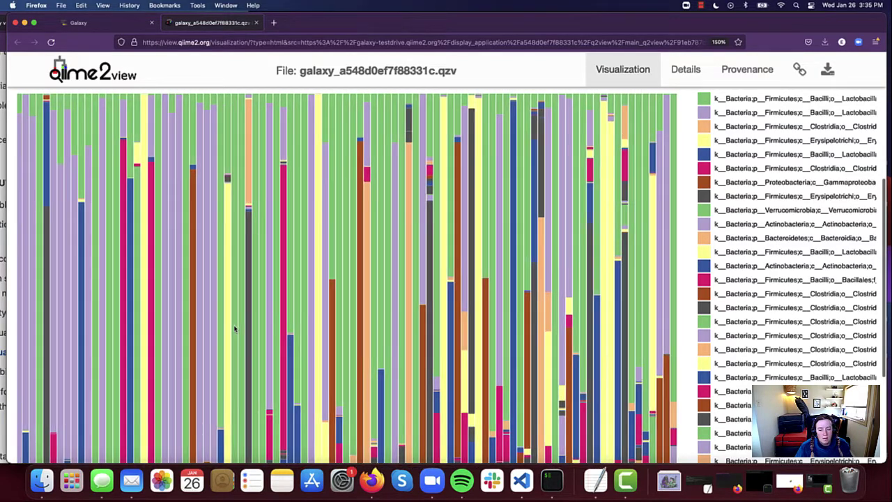
pyautogui.hscroll(10, 235, 329)
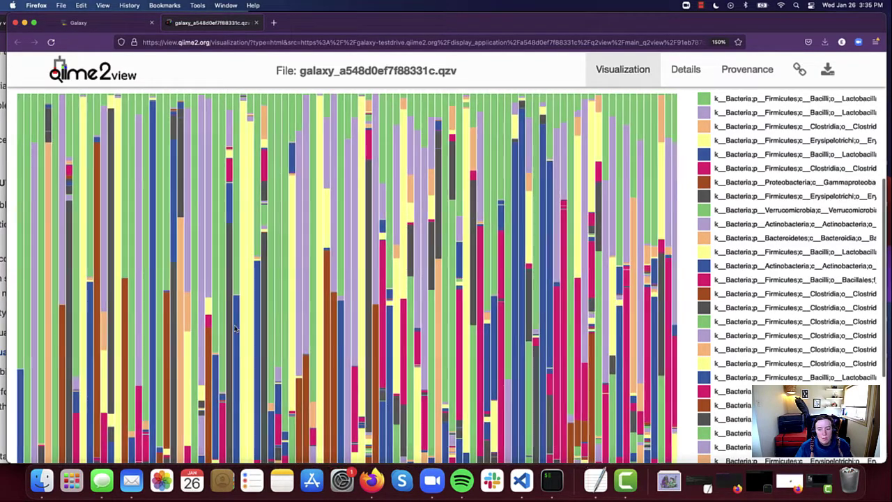
pyautogui.hscroll(10, 234, 329)
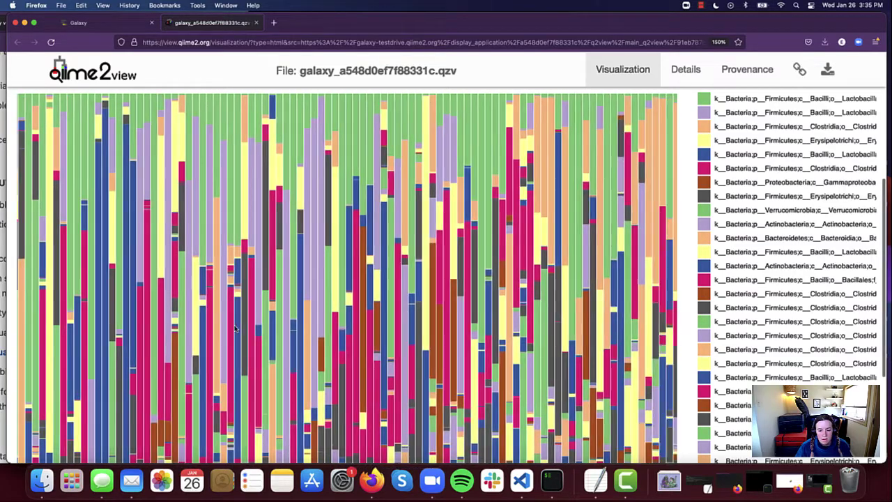
pyautogui.hscroll(5, 235, 329)
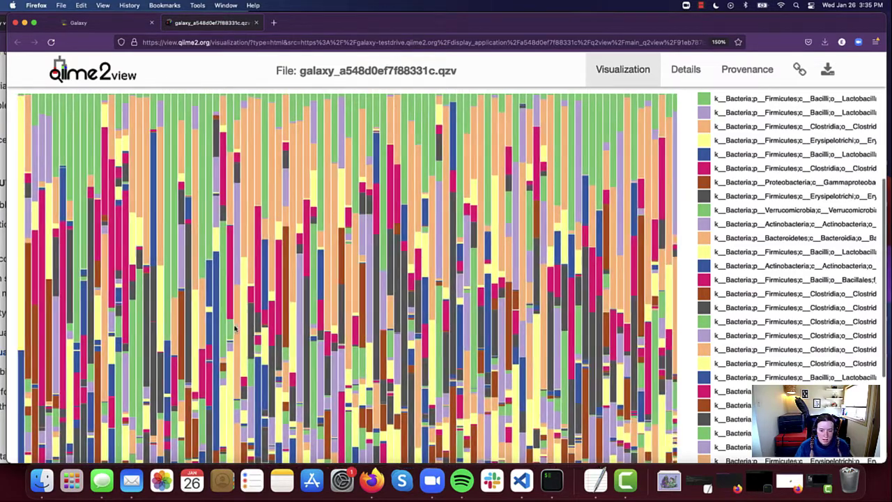
pyautogui.hscroll(5, 235, 329)
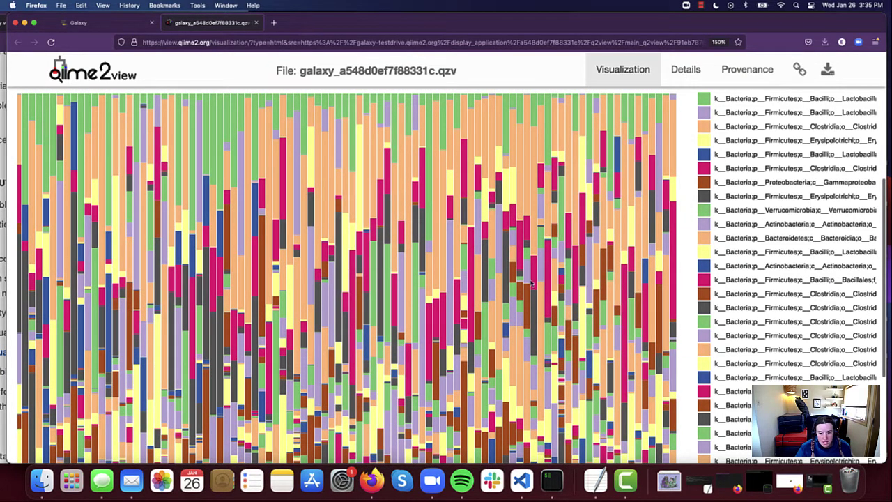
pyautogui.scroll(-5, 666, 390)
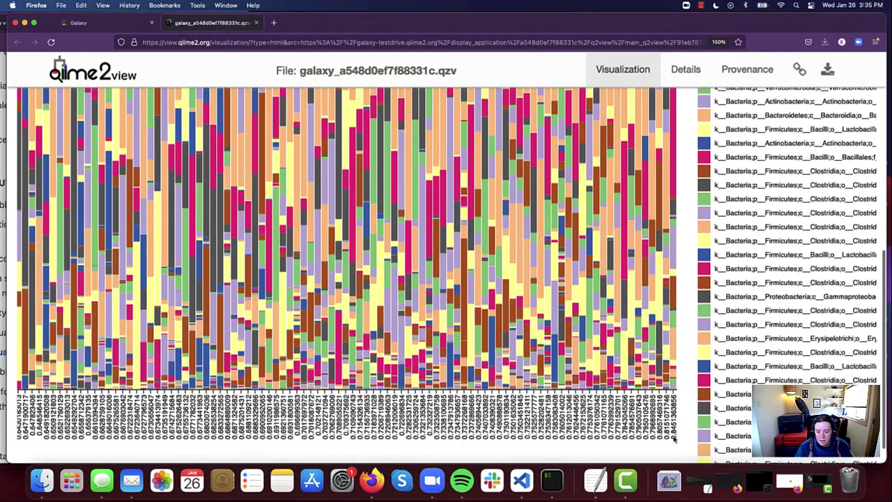
pyautogui.scroll(5, 690, 380)
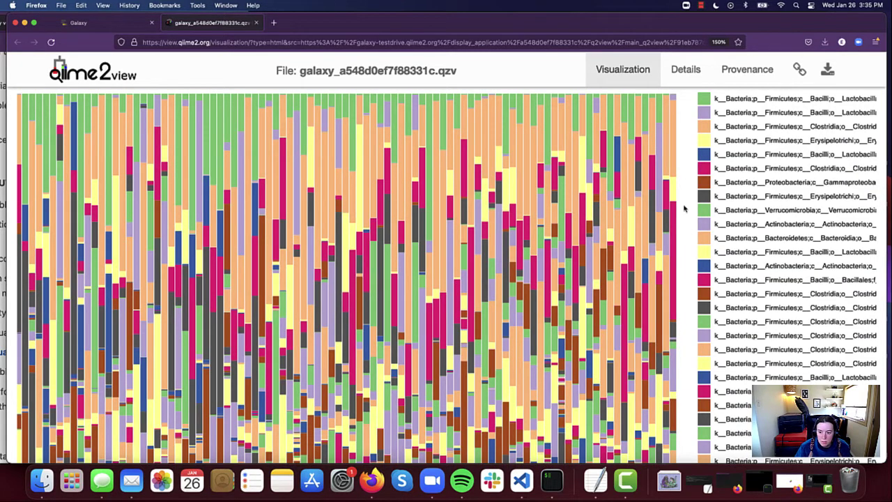
pyautogui.hscroll(-5, 642, 322)
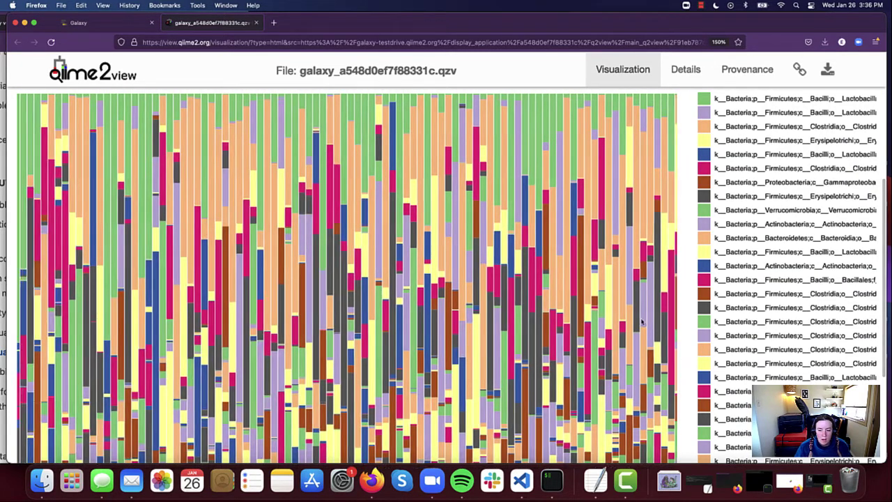
pyautogui.hscroll(-5, 642, 321)
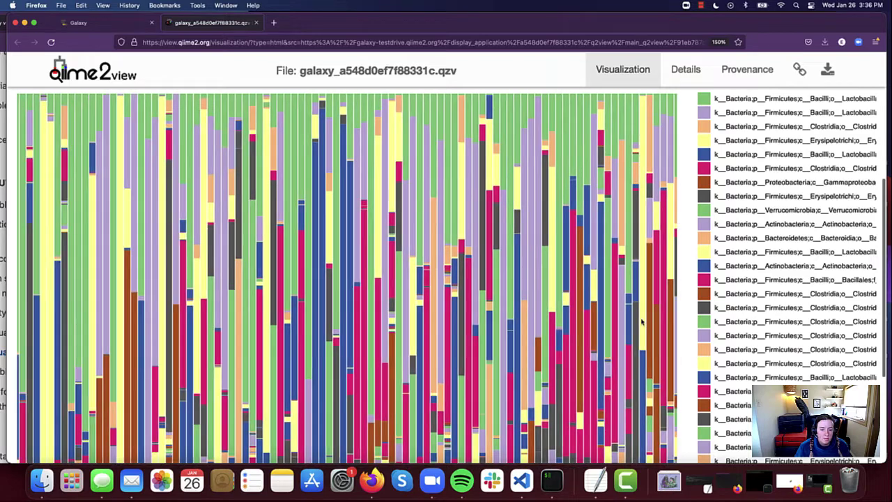
pyautogui.hscroll(-5, 641, 321)
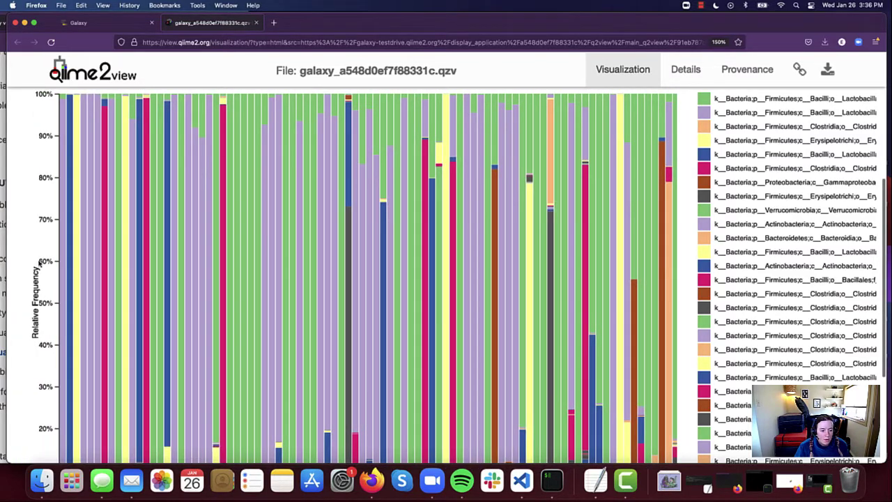
# Compare the dominant Level 6 taxa in the evenness-sorted bars over their full height, down to the sample labels.
pyautogui.scroll(-5, 39, 263)
pyautogui.scroll(4, 40, 264)
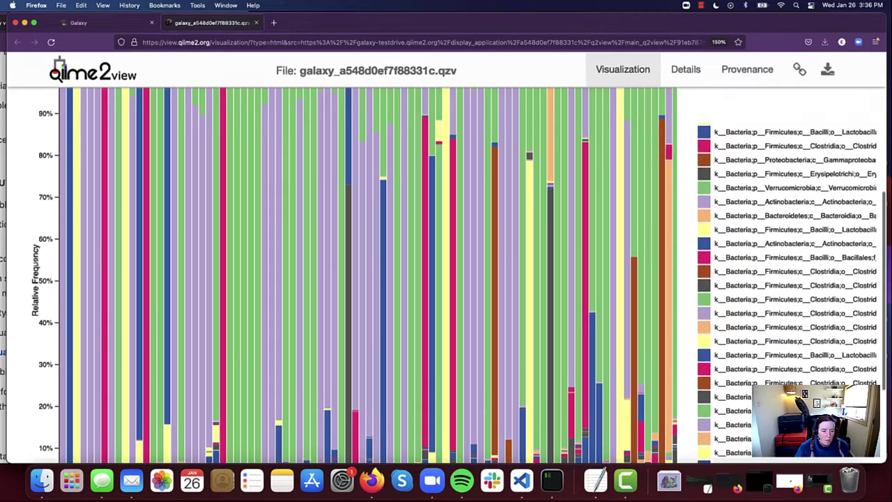
pyautogui.scroll(4, 159, 258)
pyautogui.scroll(-6, 160, 259)
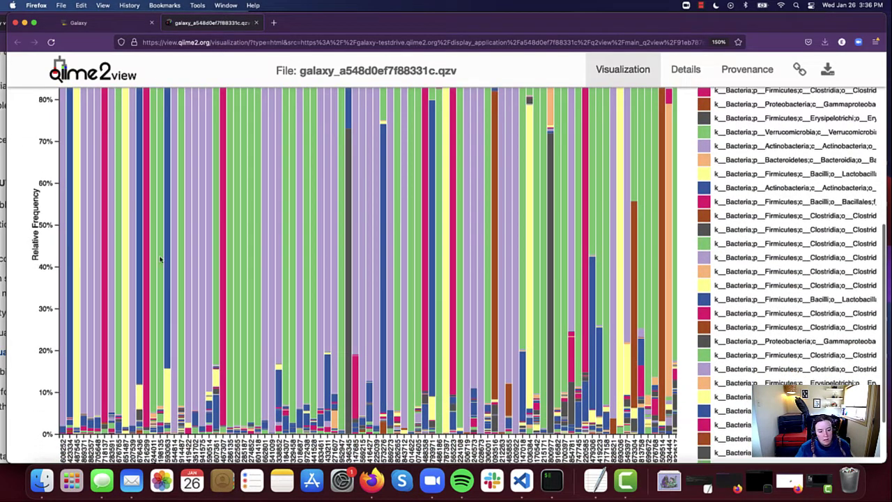
pyautogui.scroll(4, 154, 307)
pyautogui.scroll(-2, 154, 307)
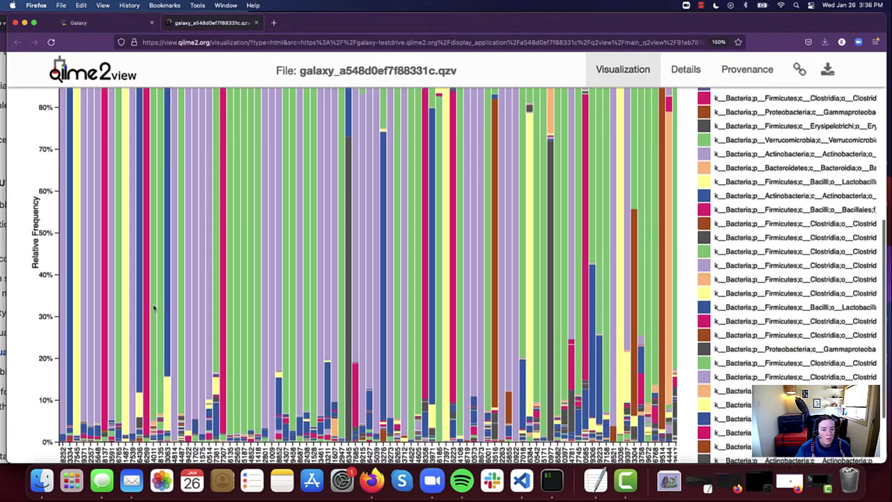
pyautogui.scroll(2, 641, 169)
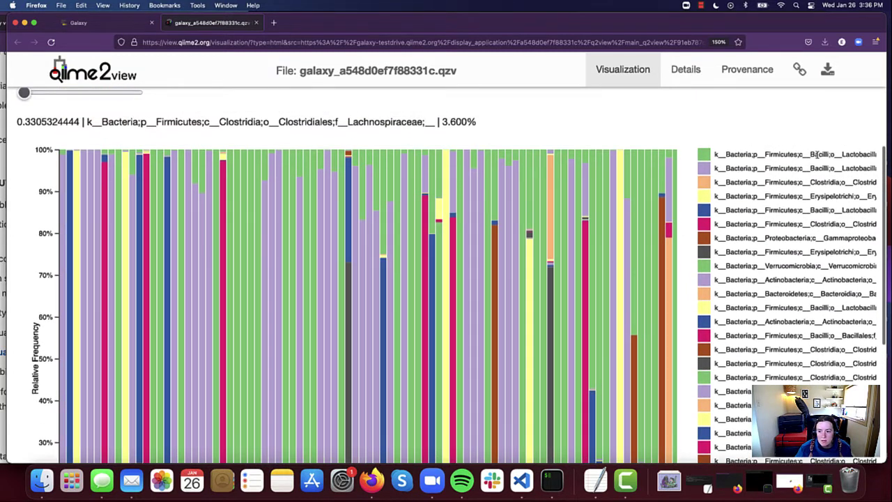
# Check the genus names at the end of the legend entries and highlight the first two taxa, Streptococcus and Enterococcus, in the barplot.
pyautogui.hscroll(8, 814, 156)
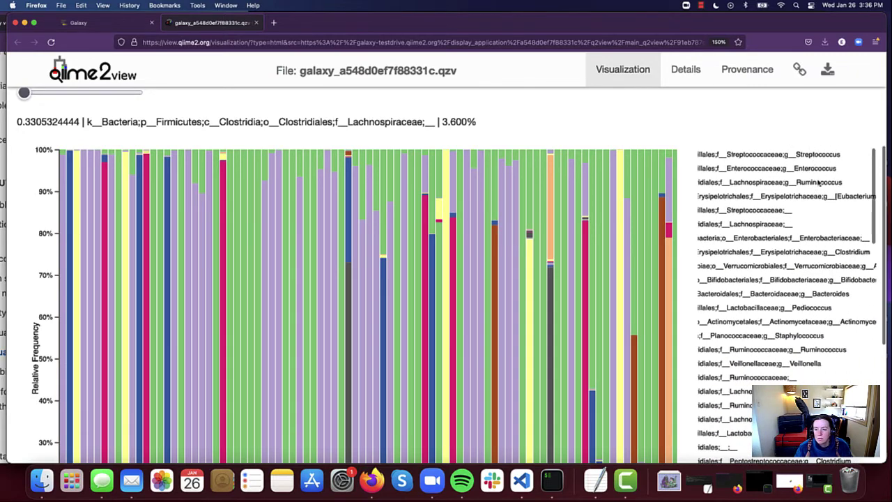
pyautogui.hscroll(-8, 818, 183)
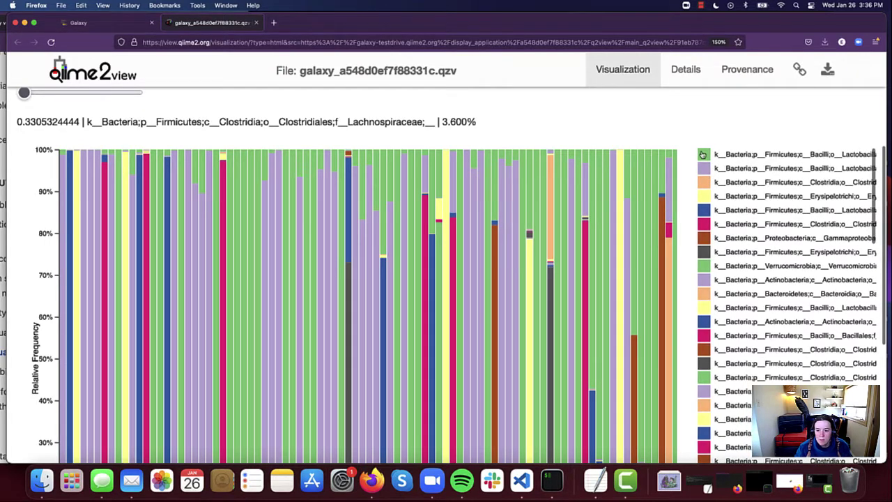
pyautogui.click(703, 154)
pyautogui.click(705, 169)
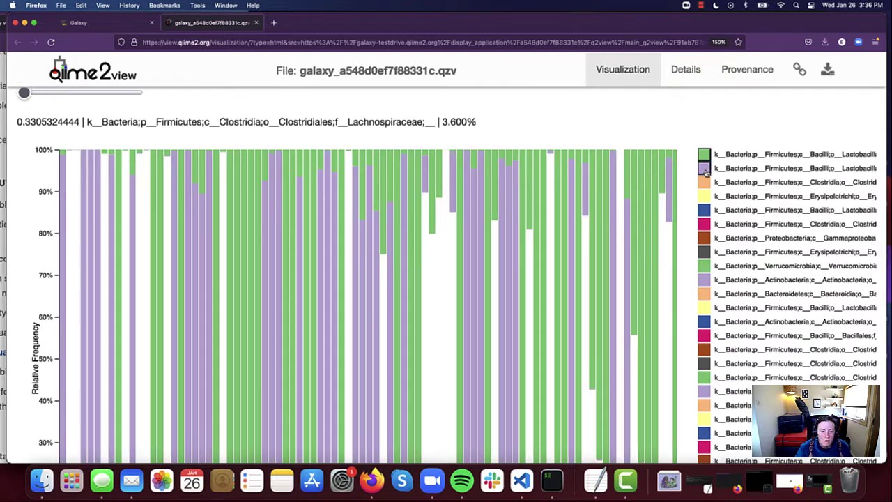
# Highlight the third legend taxon (Clostridia) too and compare the three highlighted taxa across the bar plot samples sorted by ascending pielou_evenness.
pyautogui.scroll(-5, 310, 249)
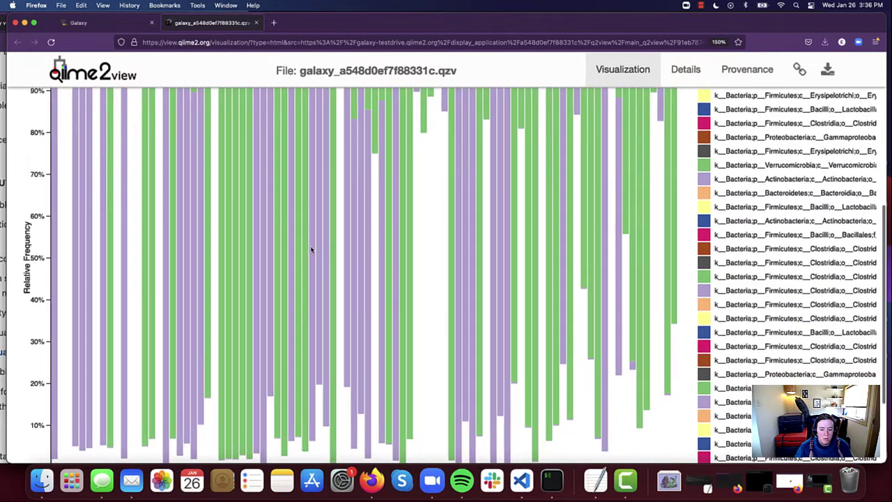
pyautogui.scroll(5, 742, 207)
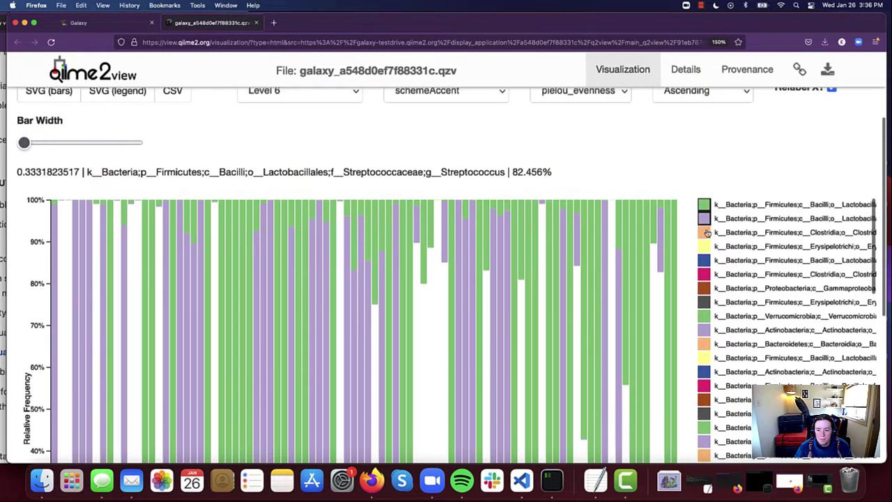
pyautogui.scroll(-5, 491, 263)
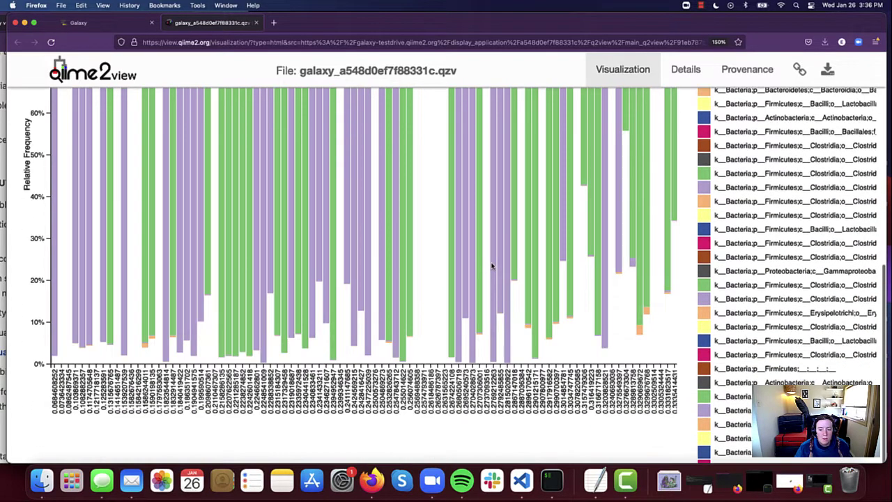
pyautogui.scroll(4, 491, 263)
pyautogui.scroll(1, 424, 276)
pyautogui.hscroll(10, 390, 279)
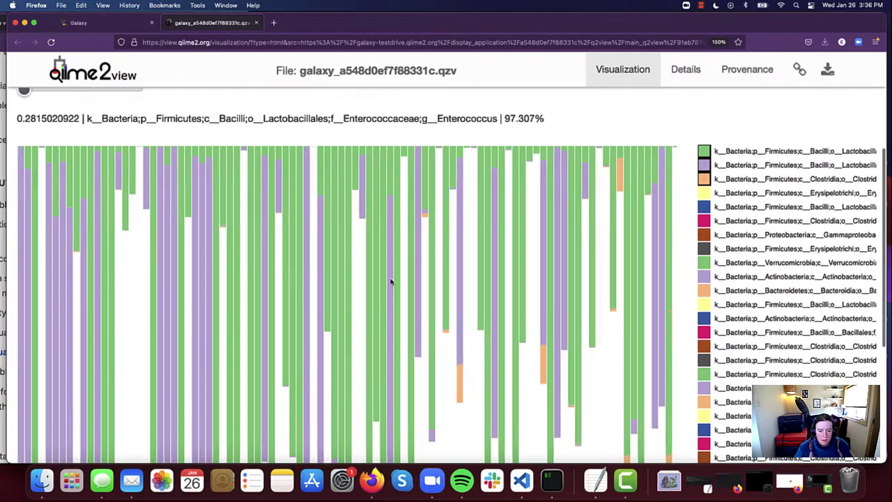
pyautogui.hscroll(15, 390, 282)
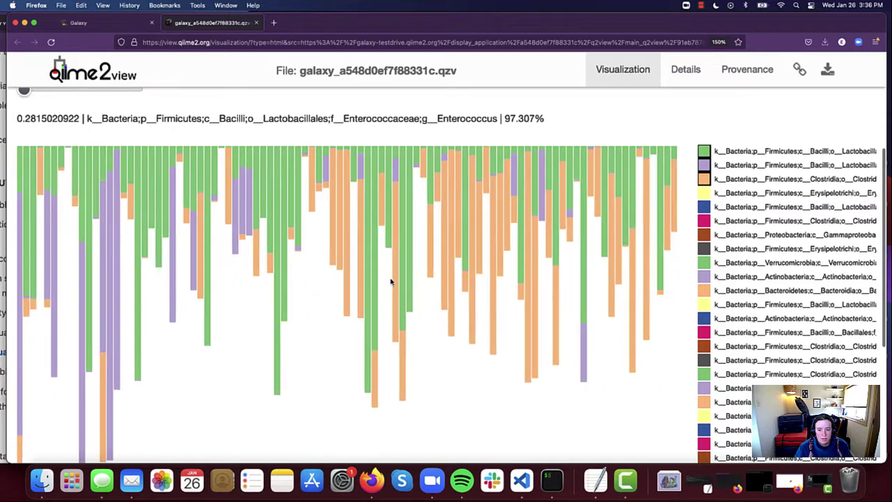
pyautogui.hscroll(8, 390, 281)
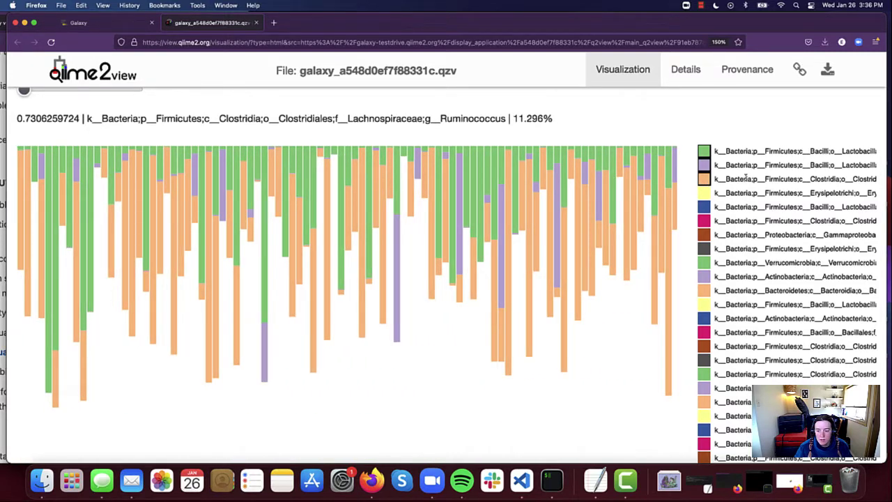
pyautogui.hscroll(5, 442, 275)
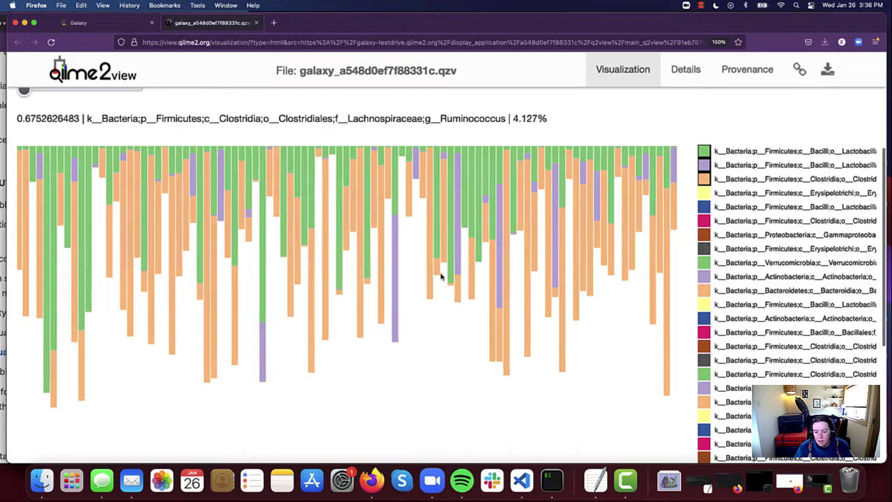
pyautogui.hscroll(1, 440, 277)
pyautogui.hscroll(3, 440, 277)
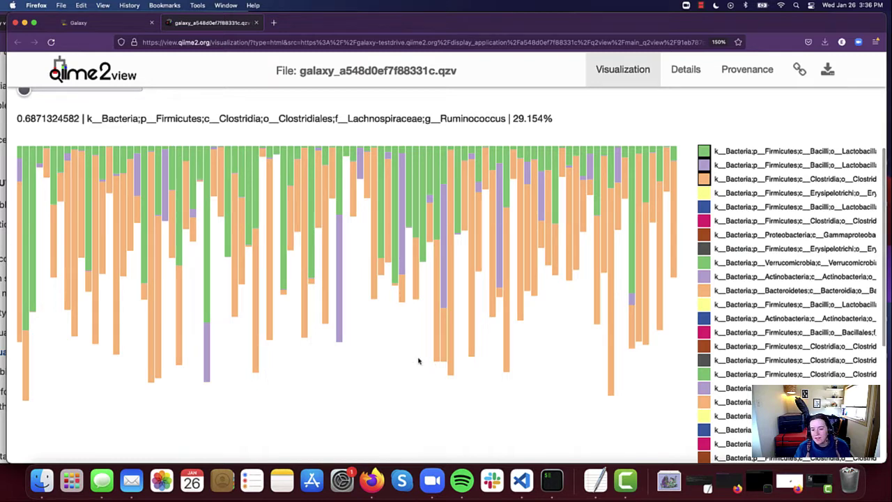
pyautogui.hscroll(8, 419, 360)
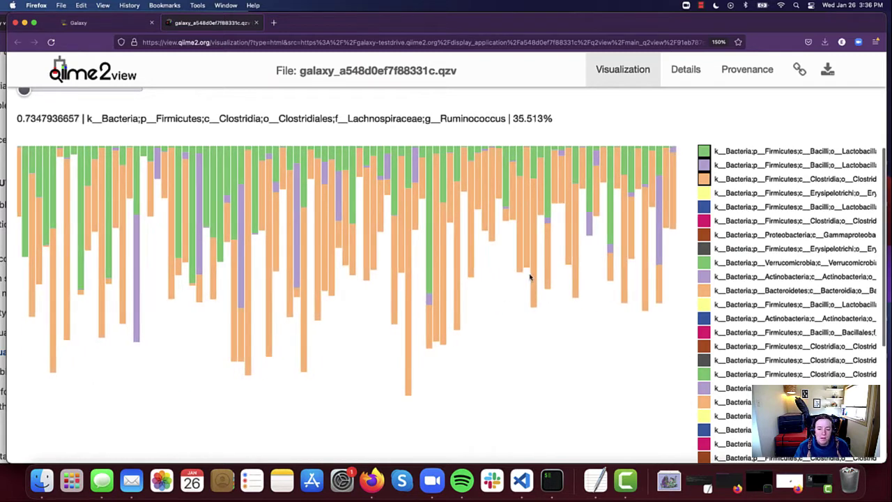
pyautogui.scroll(-3, 687, 229)
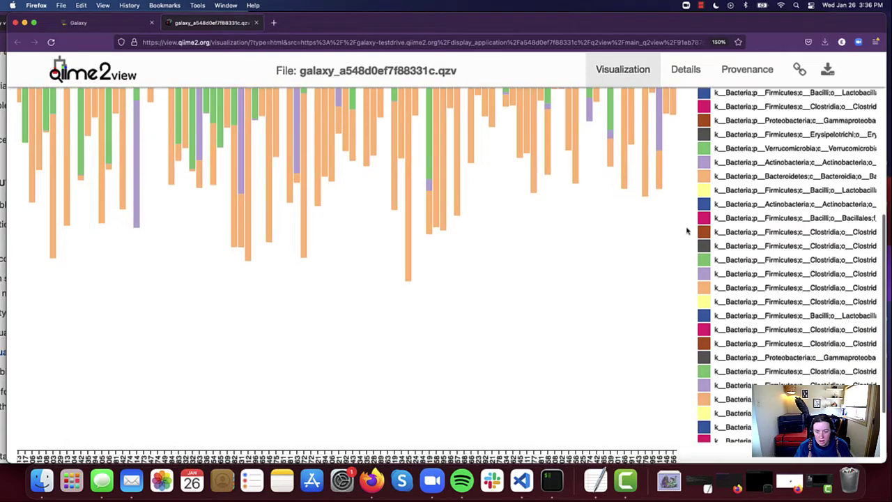
pyautogui.scroll(-2, 687, 231)
pyautogui.scroll(6, 687, 231)
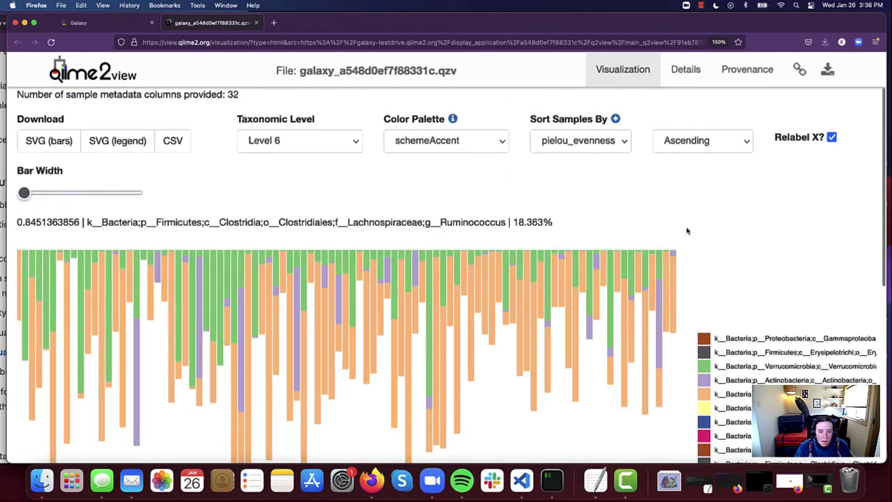
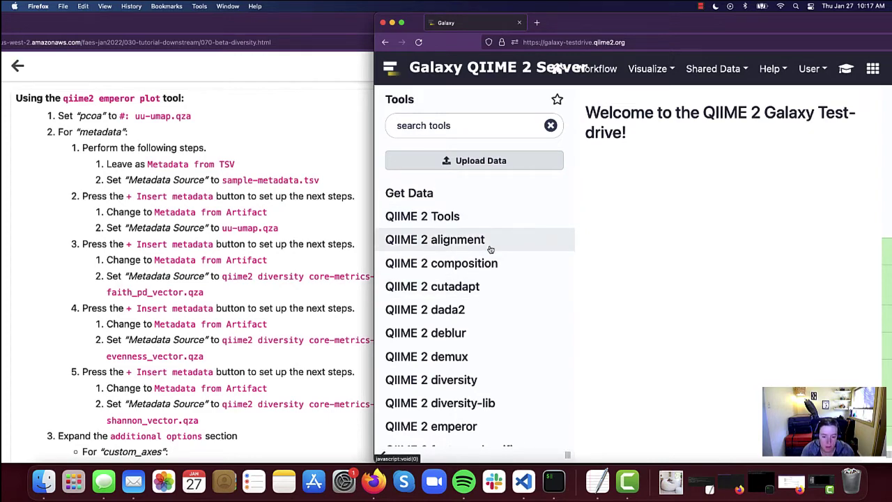
# Open the qiime2 emperor plot tool from the QIIME 2 emperor tools and set its pcoa input to 56: uu-umap.qza.
pyautogui.scroll(-2, 490, 249)
pyautogui.scroll(-3, 490, 249)
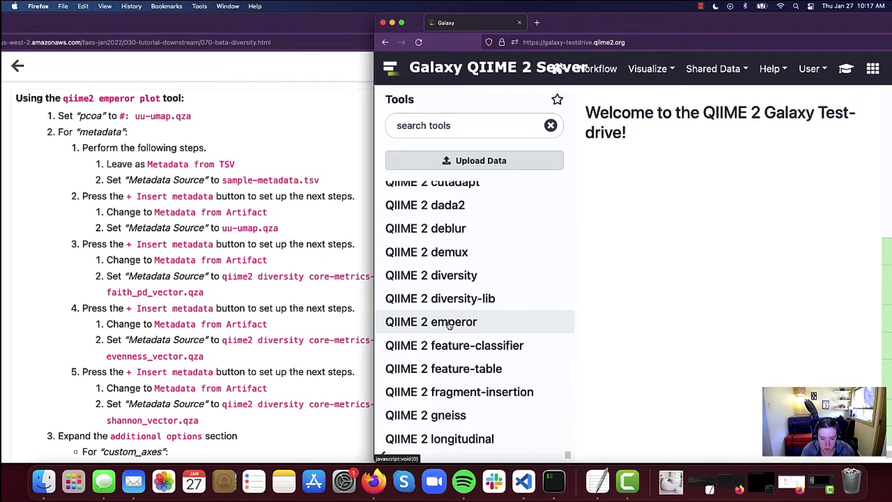
pyautogui.click(449, 324)
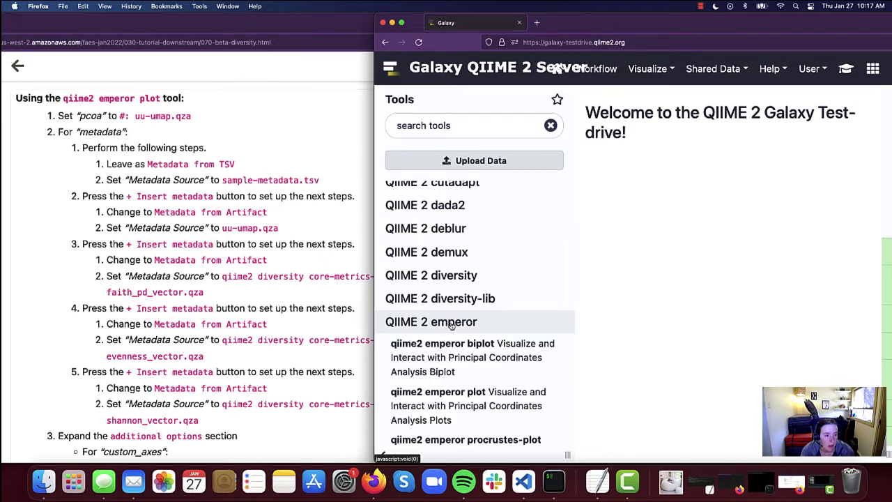
pyautogui.scroll(-4, 486, 326)
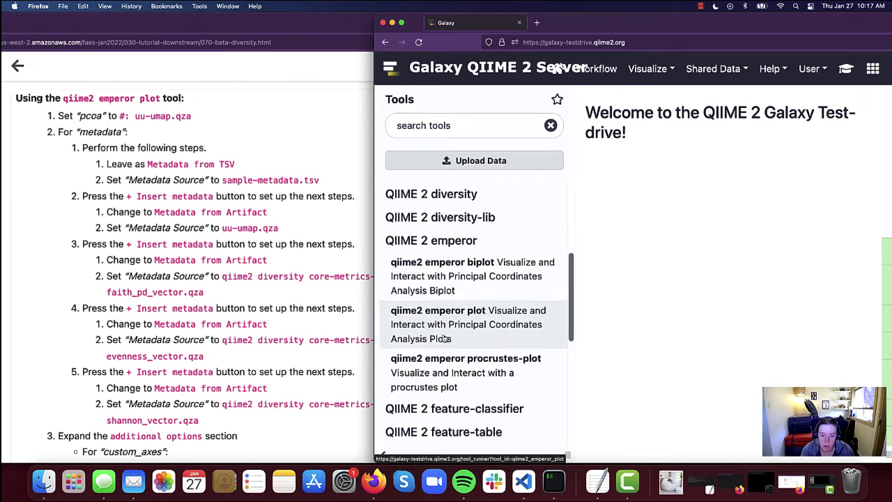
pyautogui.click(467, 319)
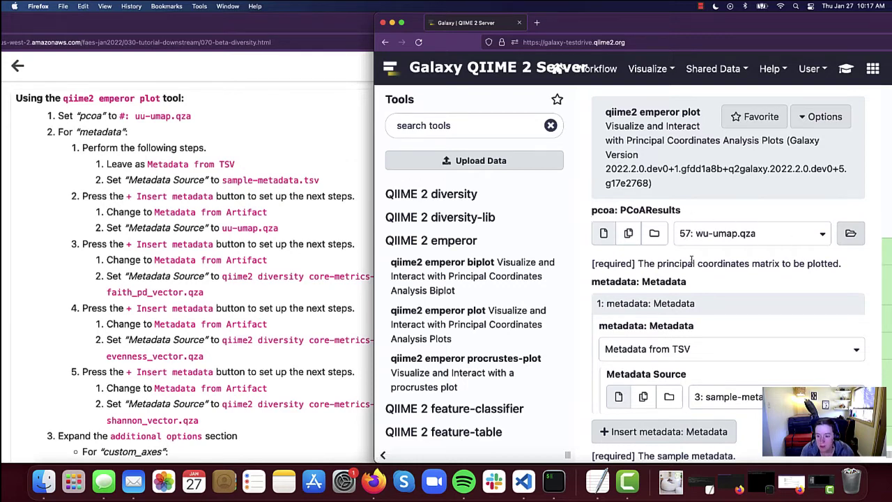
pyautogui.click(761, 237)
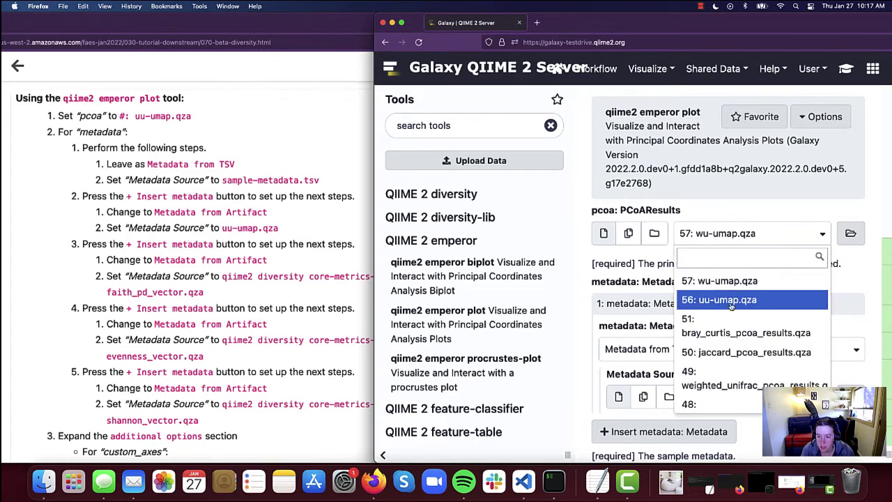
pyautogui.click(764, 303)
# Insert a second metadata entry, set it to Metadata from Artifact, and choose 56: uu-umap.qza as its source.
pyautogui.scroll(-3, 765, 286)
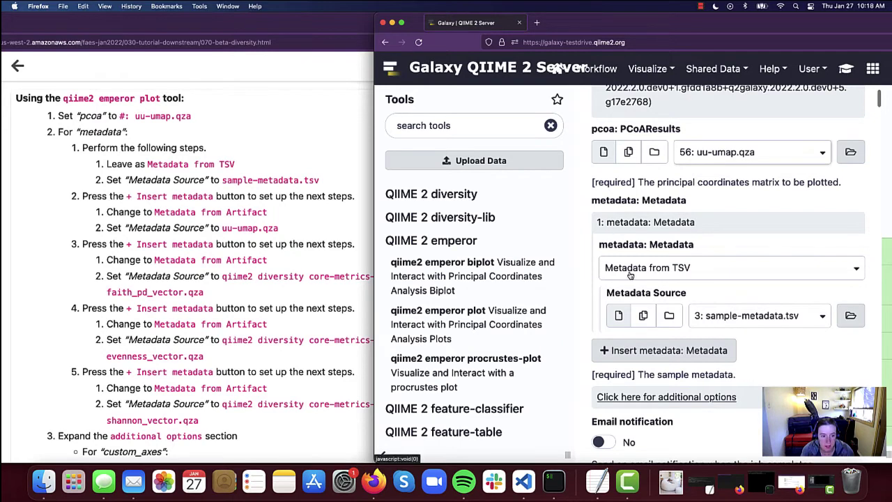
pyautogui.scroll(-3, 773, 276)
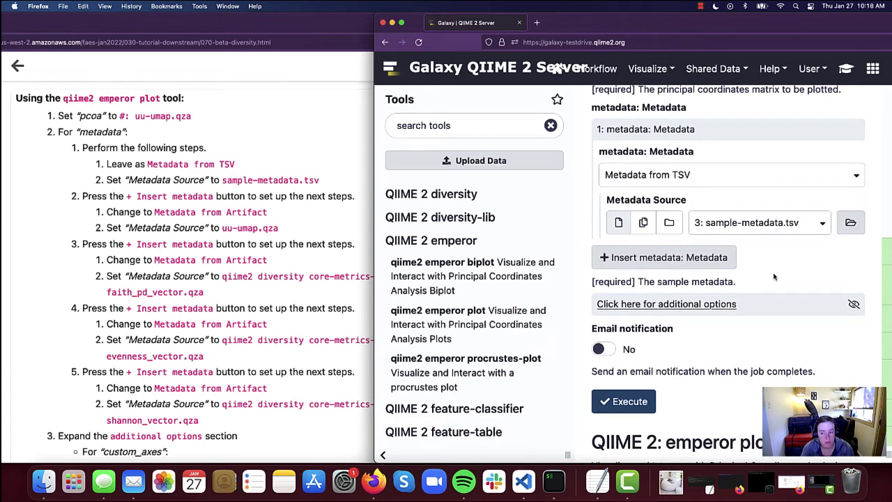
pyautogui.click(673, 258)
pyautogui.scroll(-2, 716, 273)
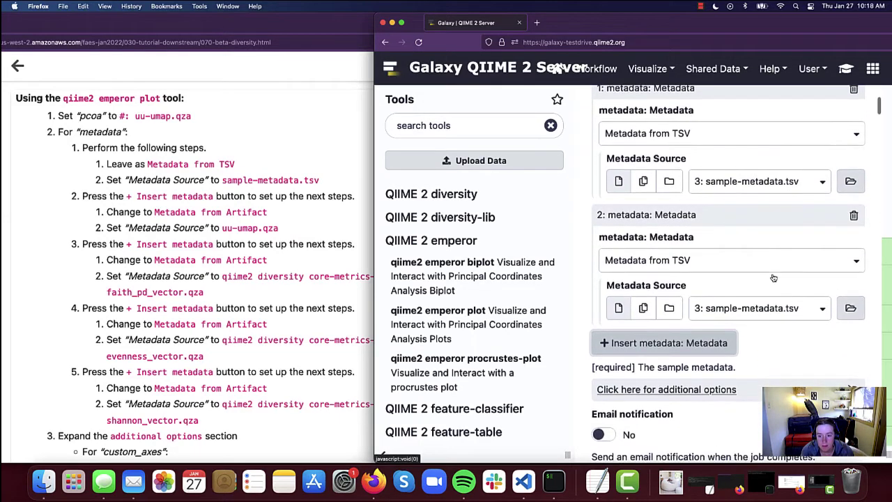
pyautogui.click(733, 261)
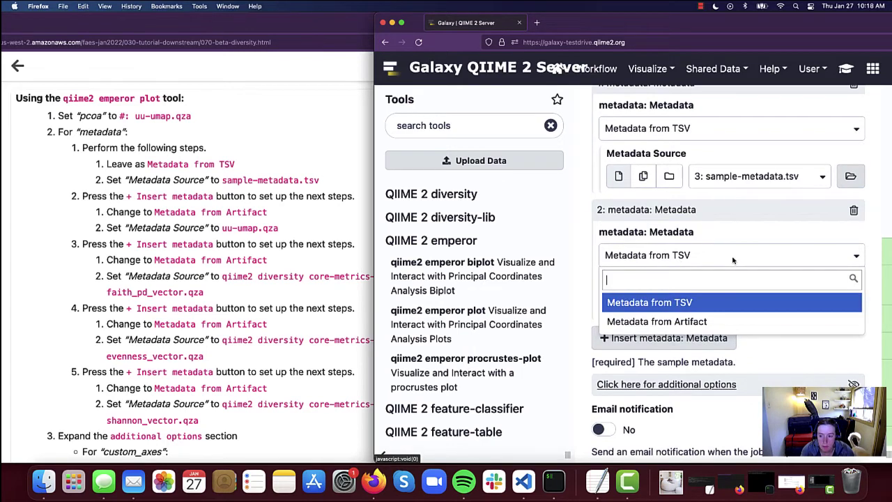
pyautogui.click(709, 324)
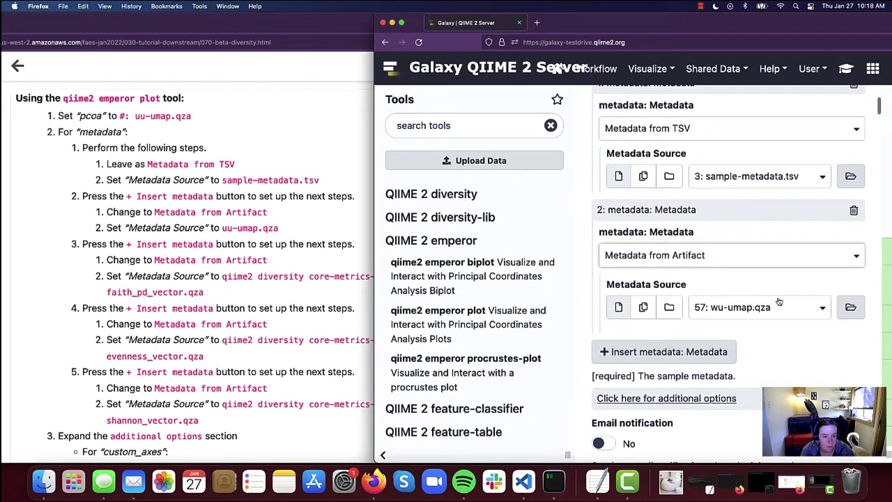
pyautogui.scroll(-1, 779, 301)
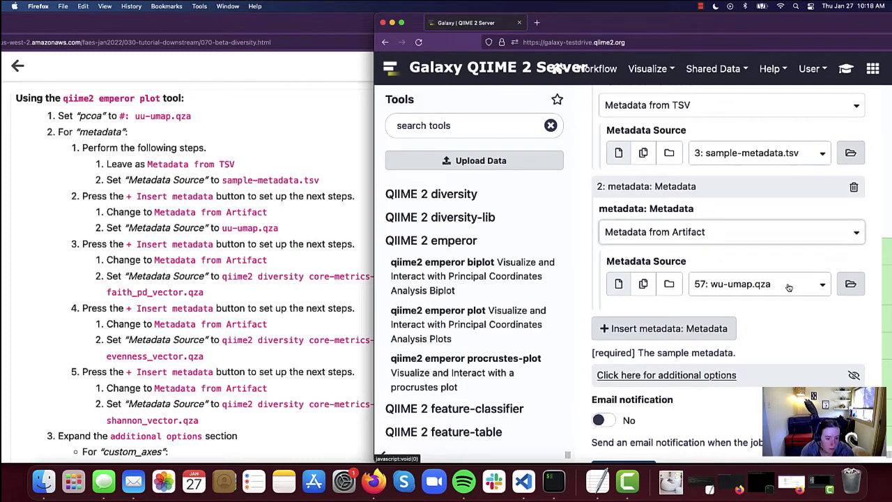
pyautogui.click(788, 287)
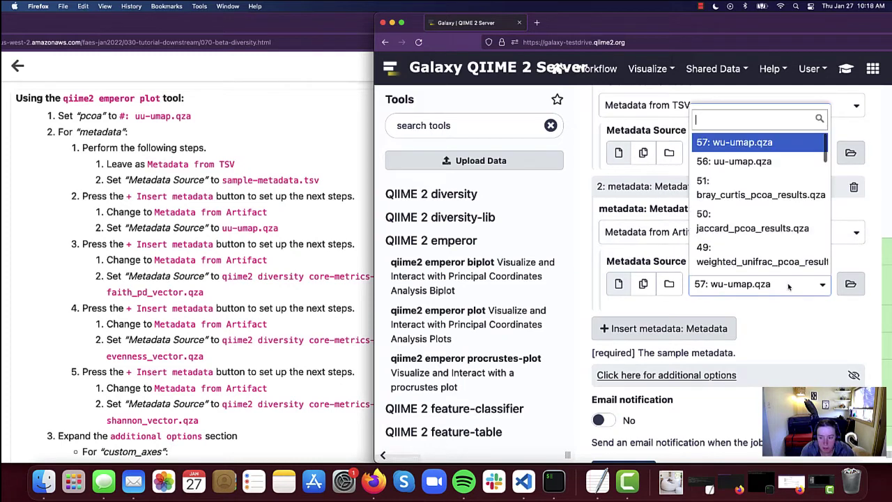
pyautogui.click(782, 162)
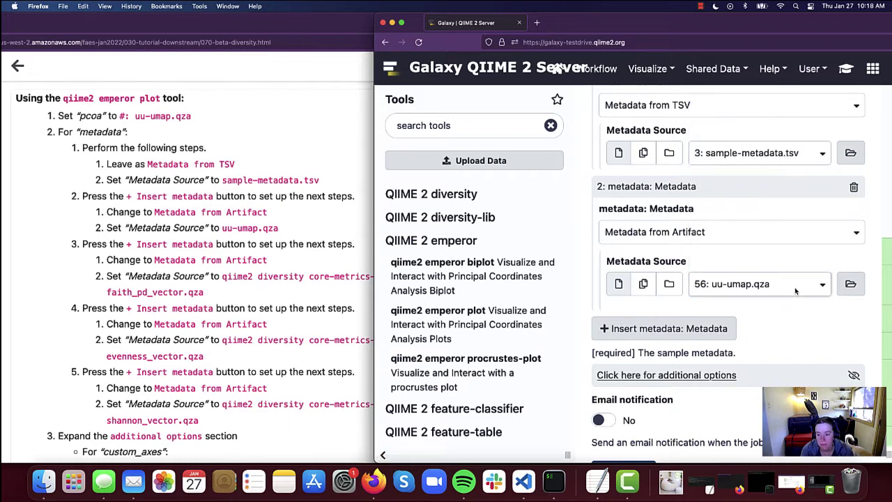
# Insert a third metadata entry, set it to Metadata from Artifact, and choose 40: faith_pd_vector.qza as its source.
pyautogui.scroll(-1, 798, 300)
pyautogui.scroll(-2, 797, 300)
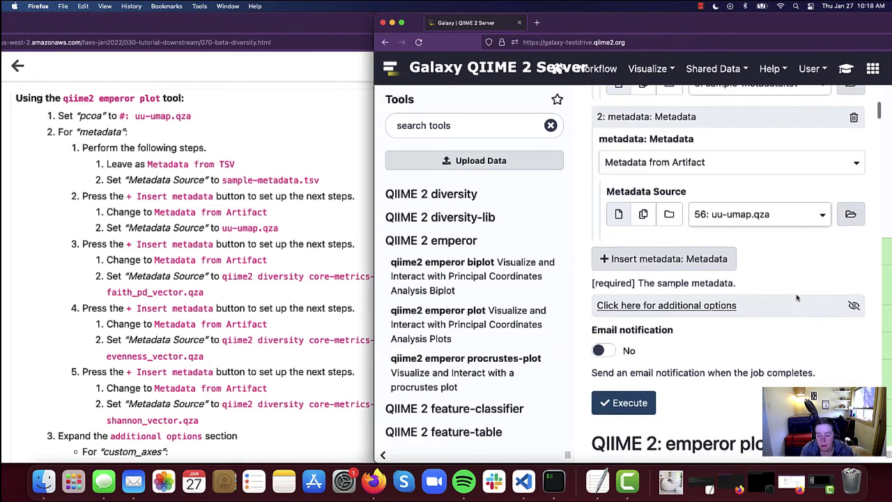
pyautogui.click(671, 259)
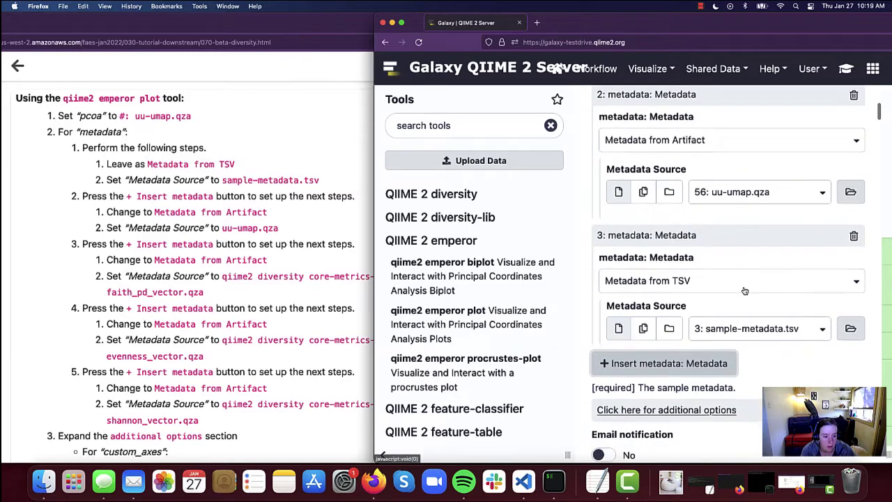
pyautogui.scroll(-1, 743, 288)
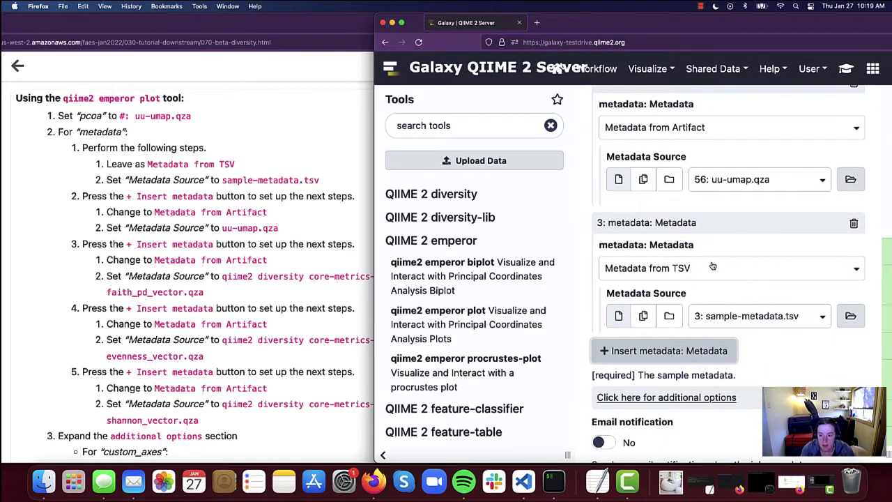
pyautogui.click(722, 271)
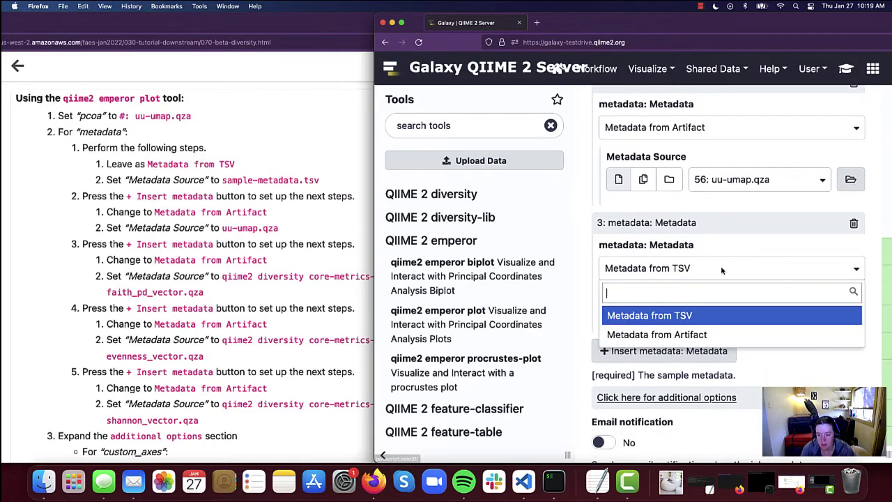
pyautogui.click(725, 335)
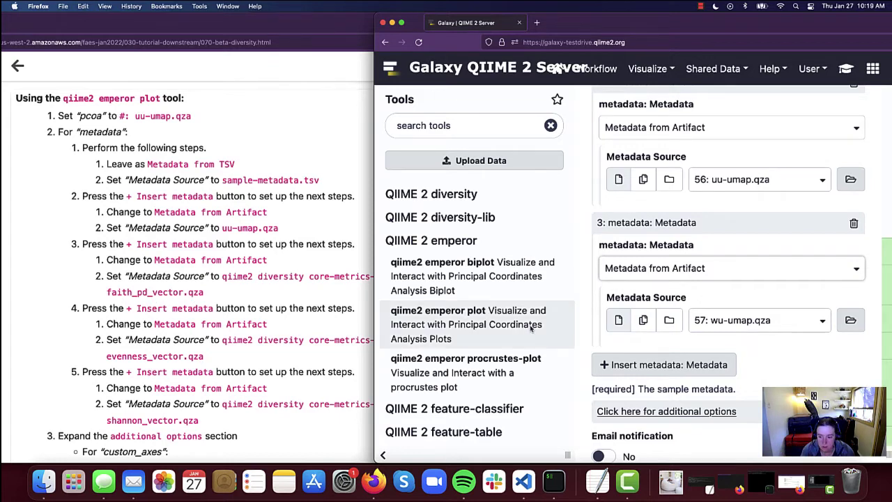
pyautogui.click(801, 322)
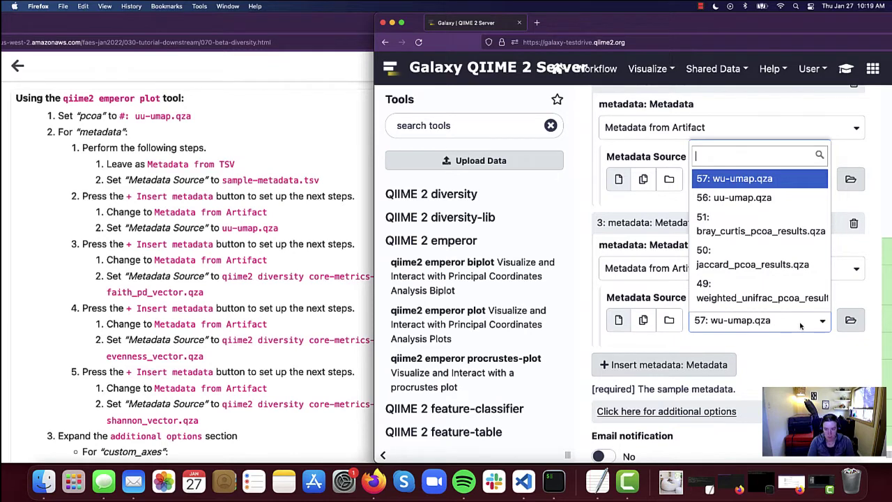
pyautogui.write('fai')
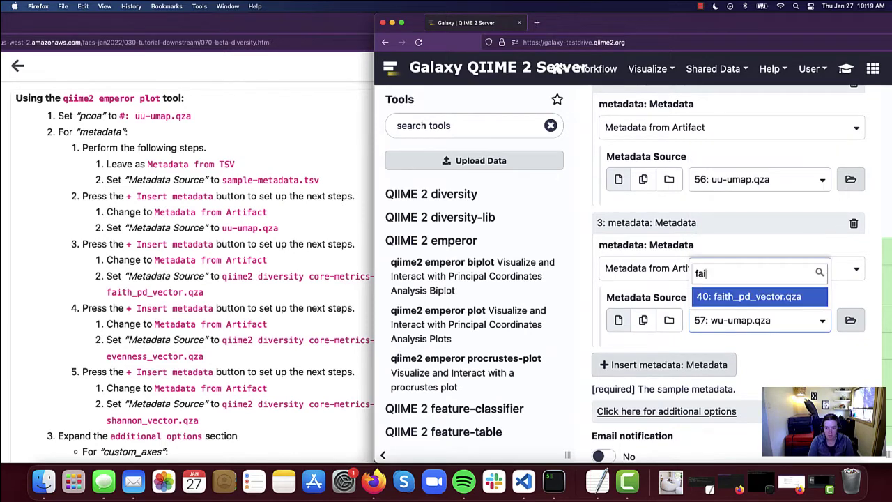
pyautogui.click(781, 297)
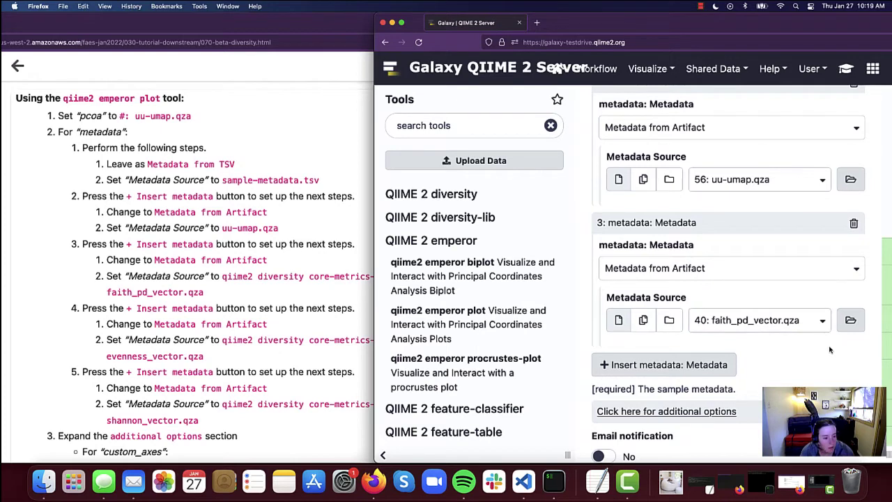
# Insert a fourth metadata entry, set it to Metadata from Artifact, and choose 43: evenness_vector.qza as its source.
pyautogui.scroll(-2, 829, 350)
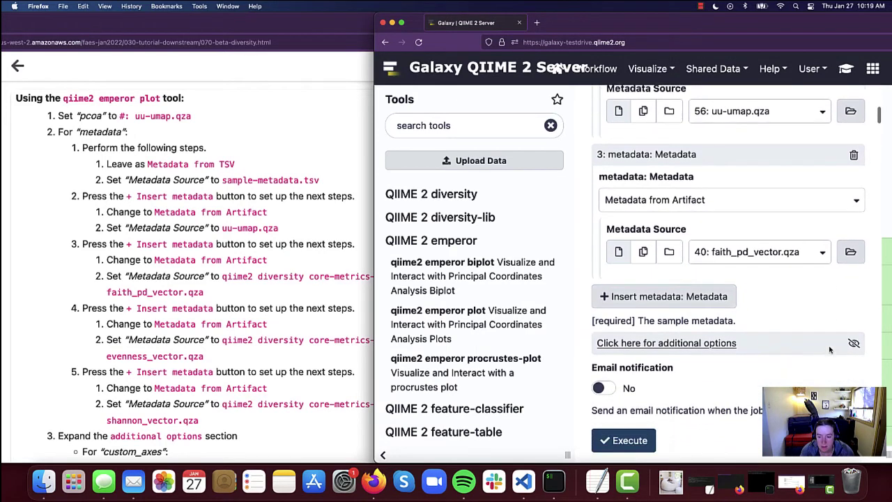
pyautogui.click(688, 295)
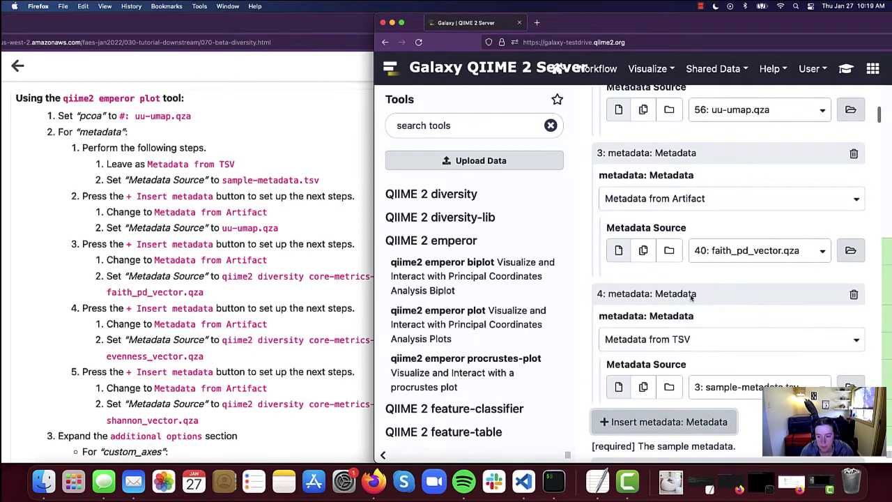
pyautogui.scroll(-2, 725, 292)
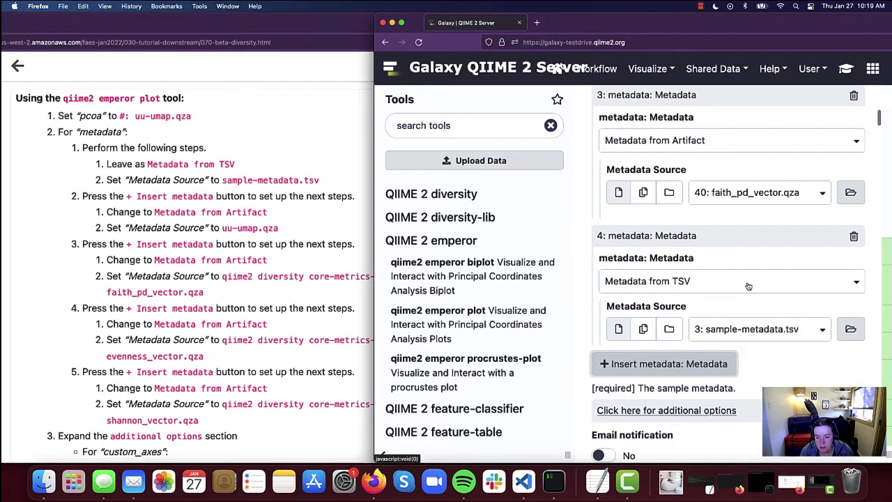
pyautogui.click(748, 283)
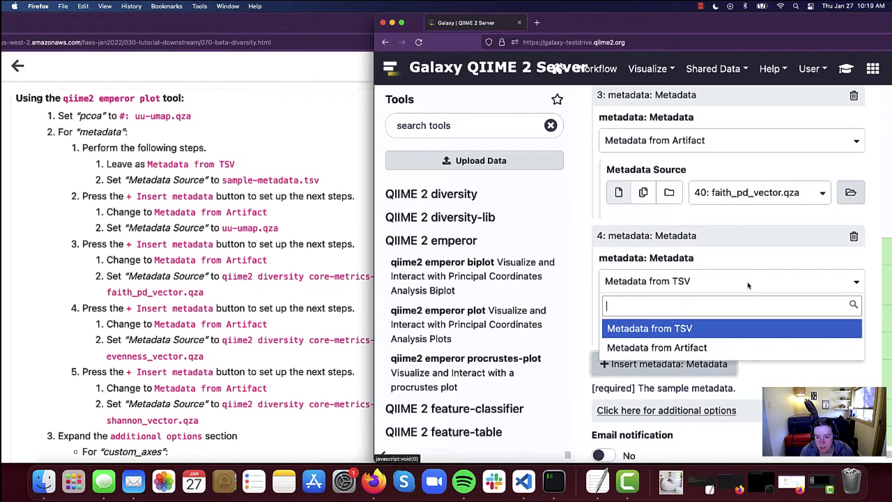
pyautogui.click(707, 348)
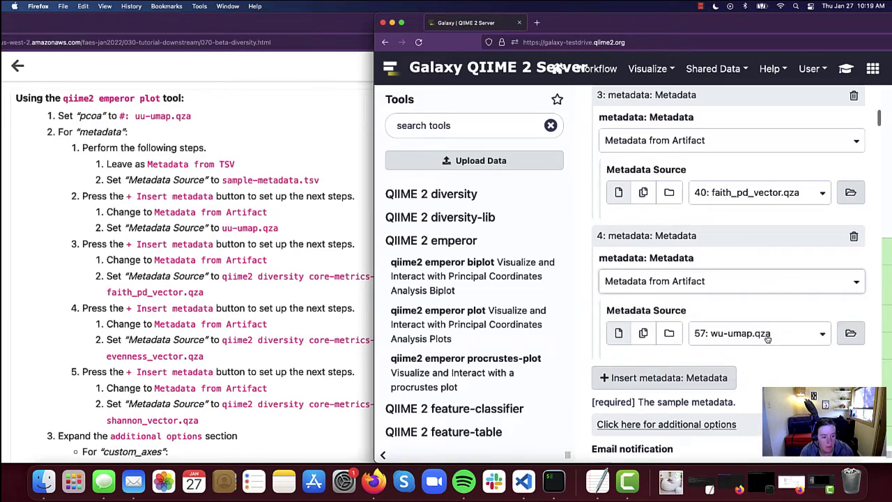
pyautogui.scroll(-1, 767, 339)
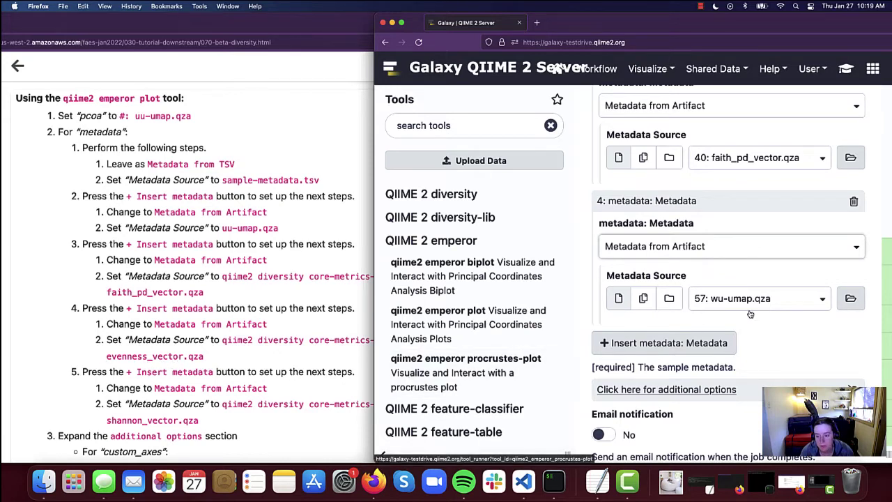
pyautogui.click(795, 299)
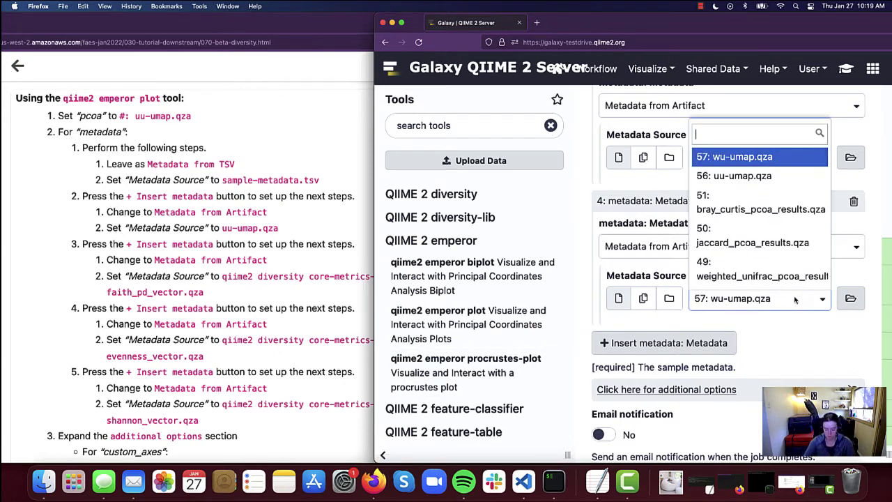
pyautogui.write('even')
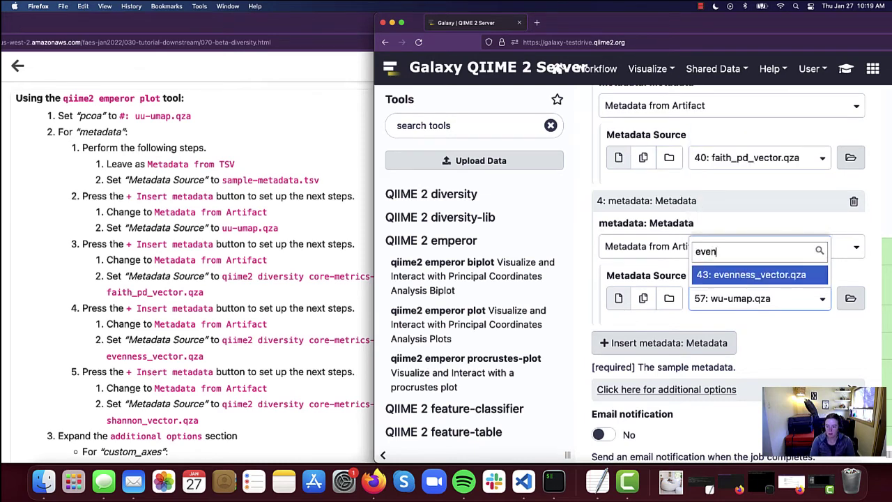
pyautogui.click(783, 276)
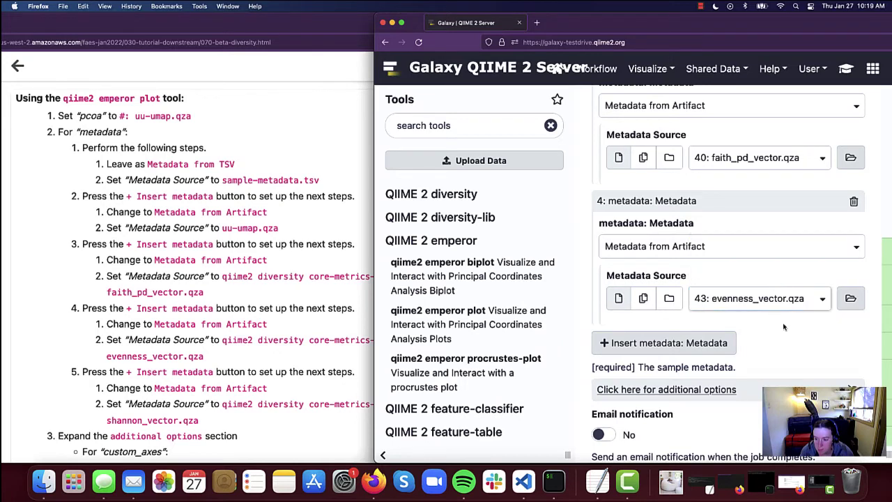
# Insert a fifth metadata entry, set it to Metadata from Artifact, and choose 42: shannon_vector.qza as its source.
pyautogui.scroll(-2, 828, 346)
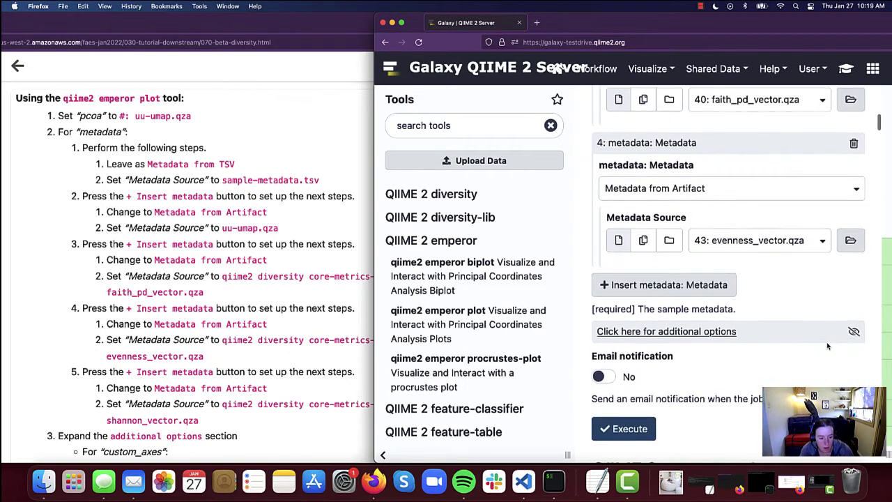
pyautogui.scroll(-2, 339, 370)
pyautogui.scroll(-2, 339, 370)
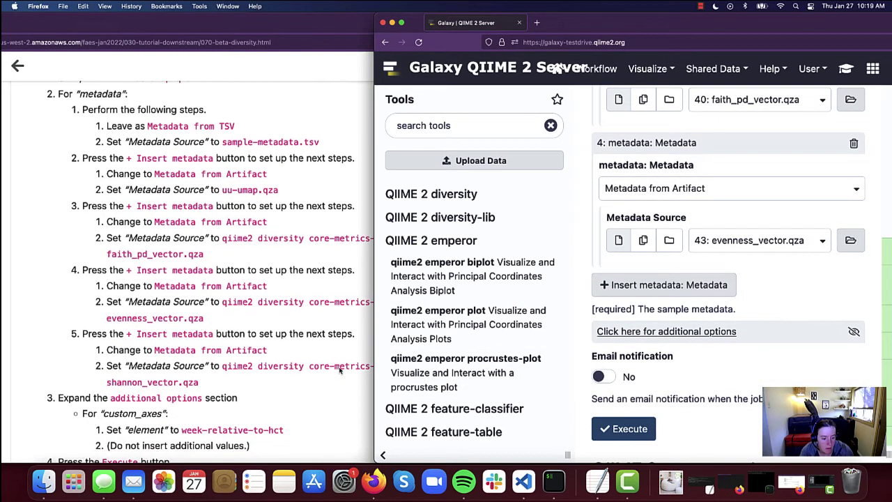
pyautogui.scroll(-1, 339, 370)
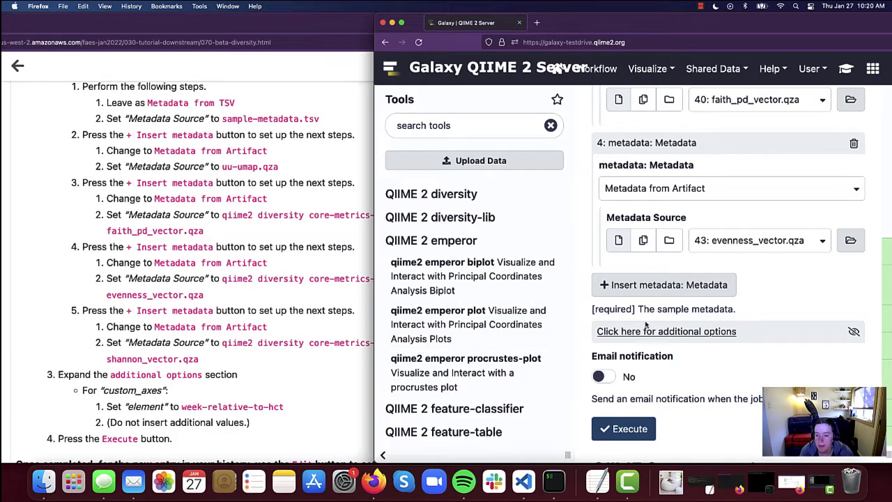
pyautogui.click(680, 286)
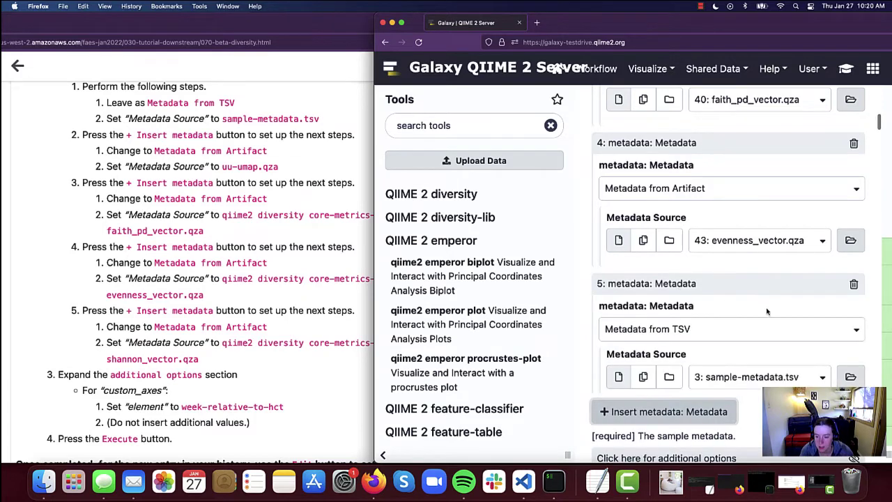
pyautogui.scroll(-2, 767, 311)
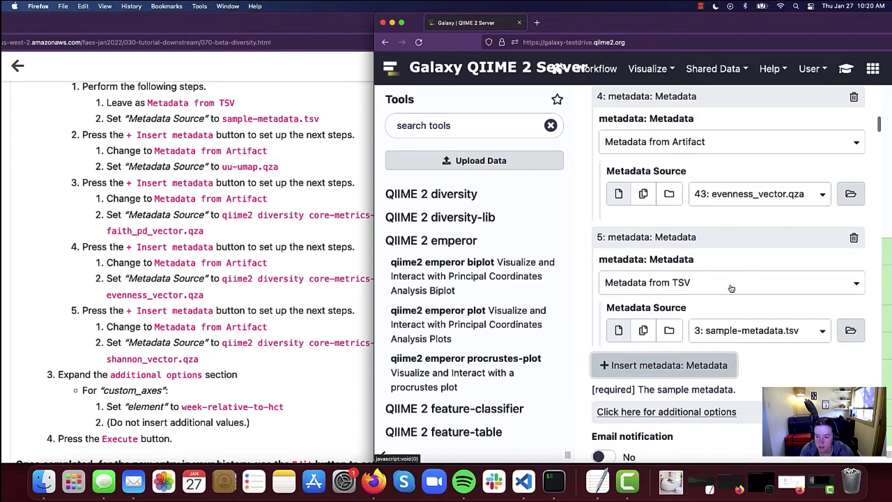
pyautogui.click(751, 286)
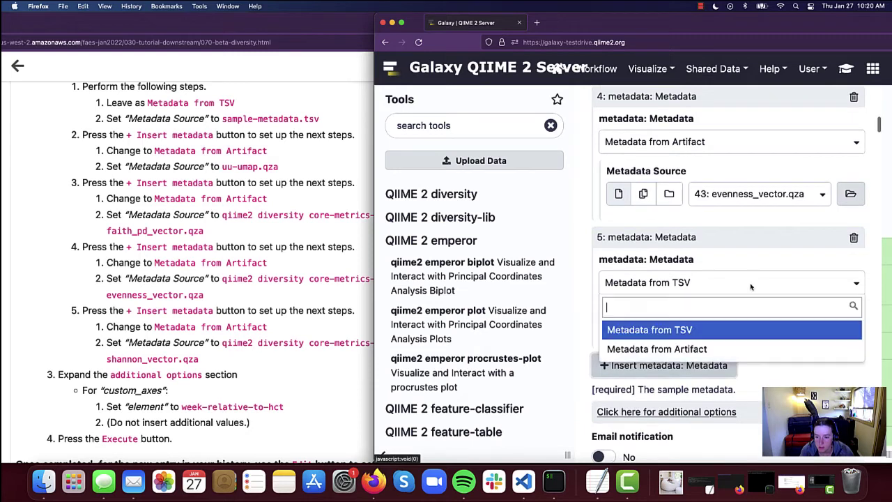
pyautogui.click(731, 349)
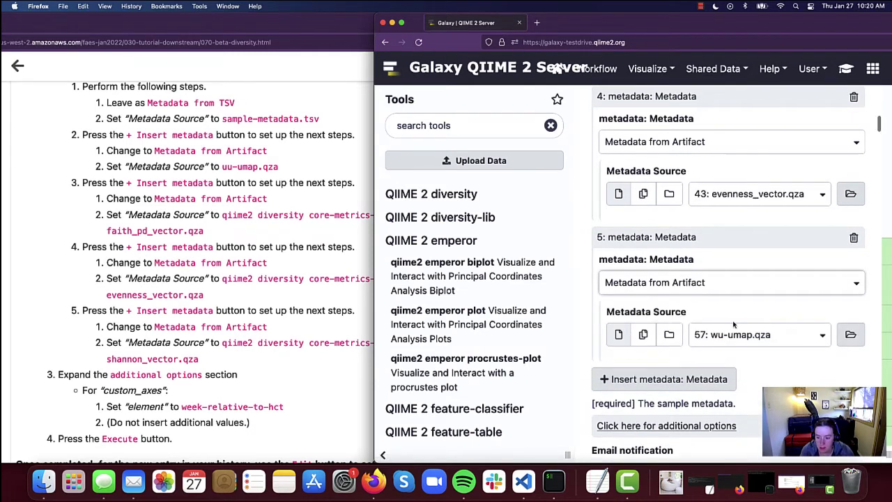
pyautogui.click(784, 336)
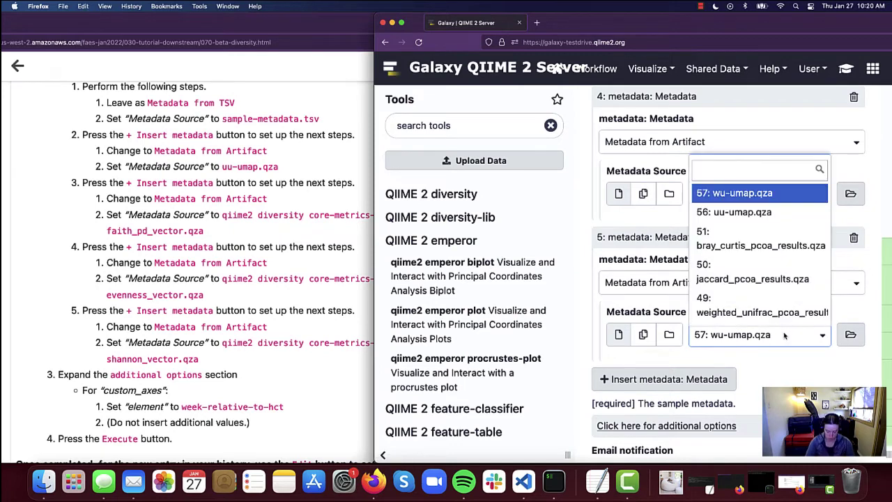
pyautogui.write('sha')
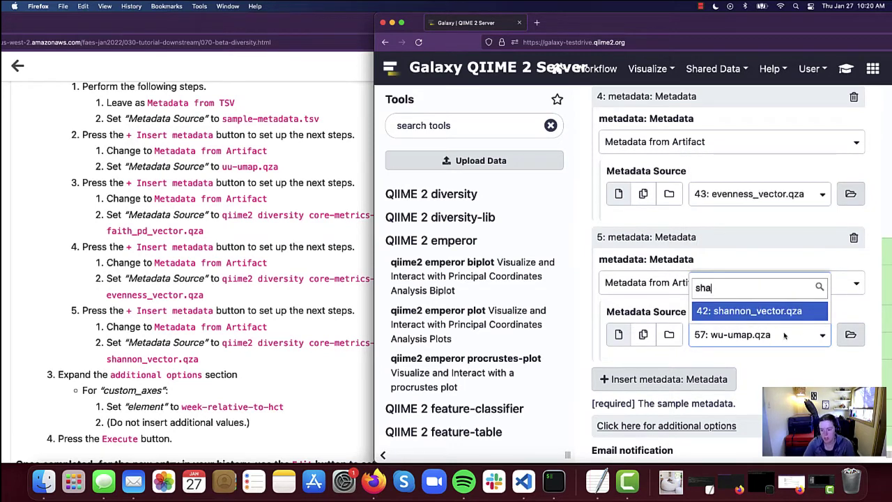
pyautogui.click(772, 313)
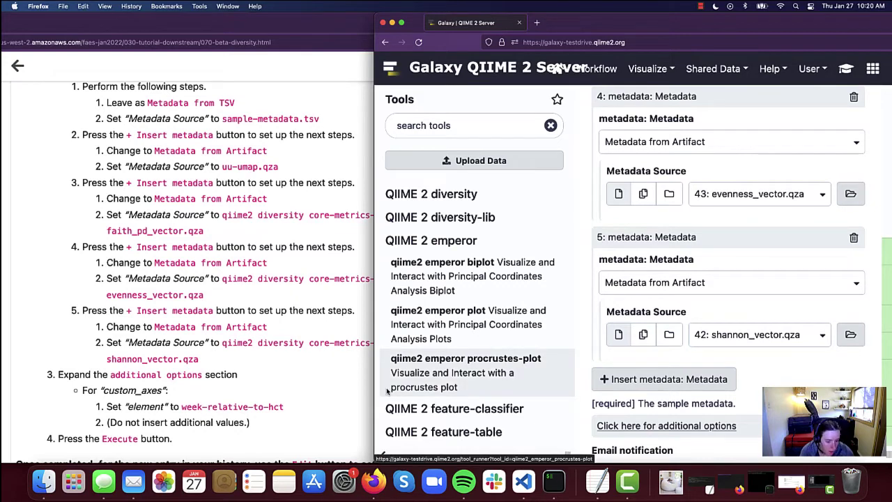
# Expand the additional options and insert a custom_axes entry with its element set to week-relative-to-hct.
pyautogui.scroll(-2, 305, 394)
pyautogui.scroll(-2, 305, 394)
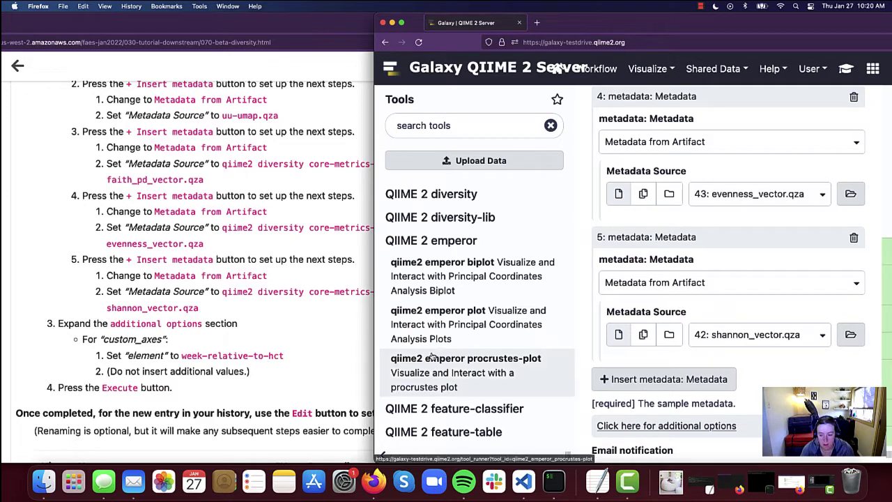
pyautogui.scroll(-3, 627, 369)
pyautogui.scroll(-2, 735, 373)
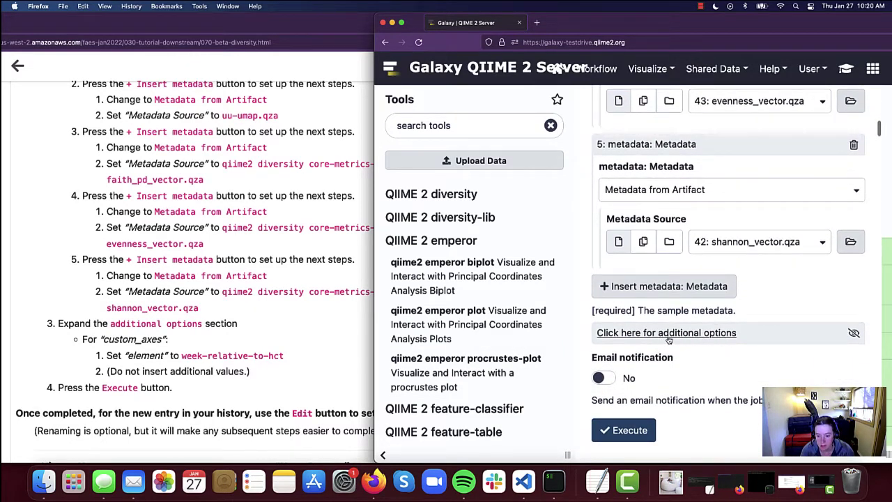
pyautogui.click(690, 338)
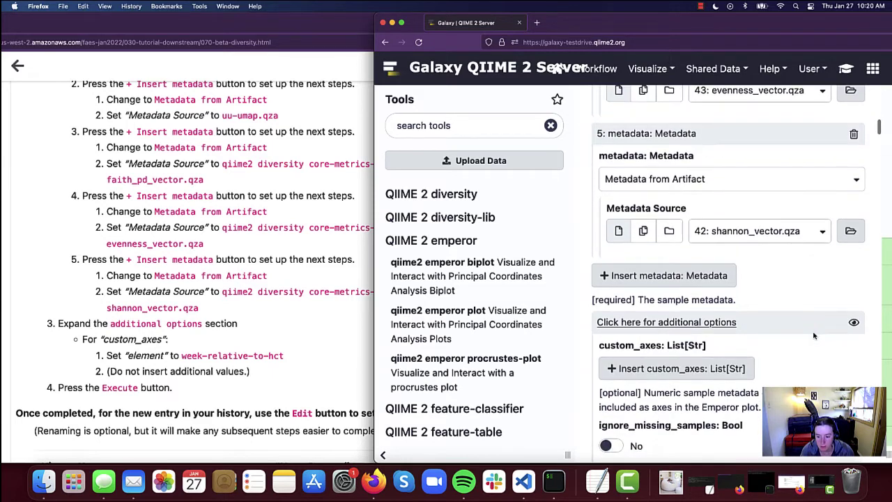
pyautogui.scroll(-3, 794, 335)
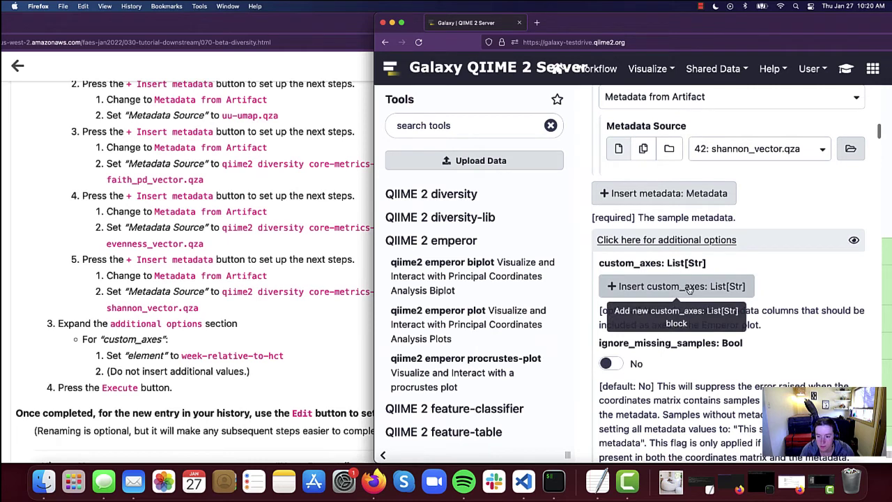
pyautogui.click(689, 287)
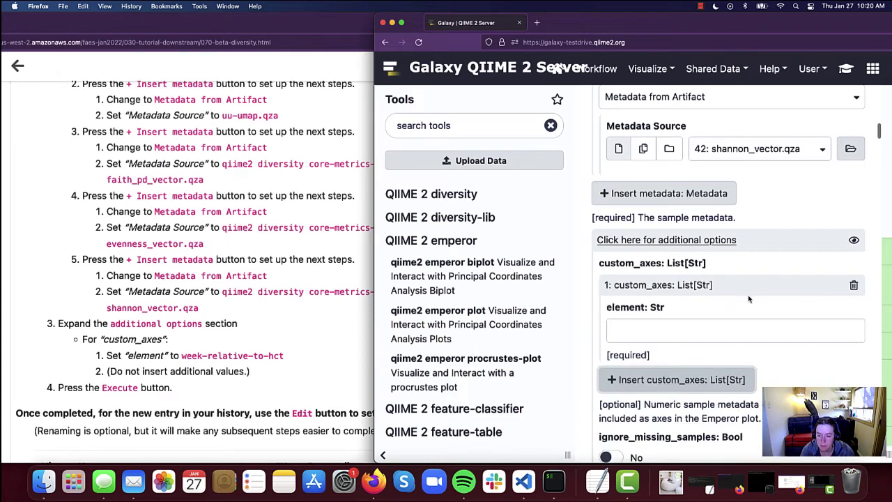
pyautogui.scroll(-1, 759, 297)
pyautogui.click(723, 292)
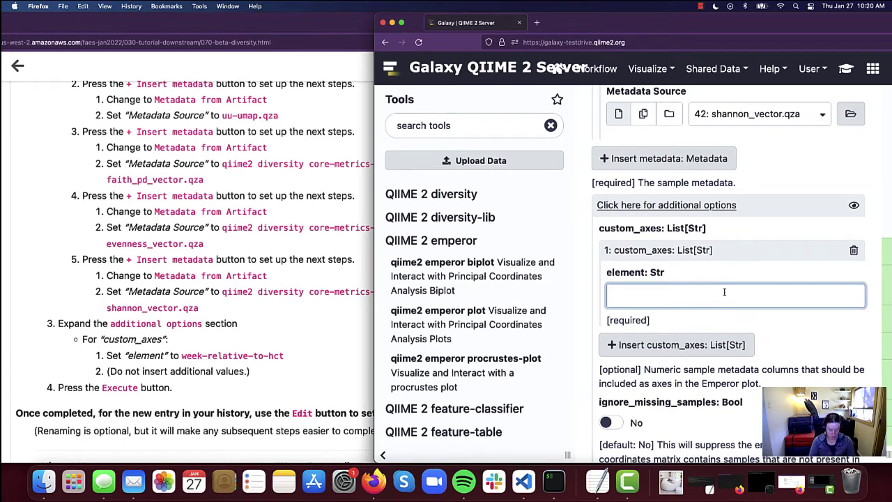
pyautogui.write('week')
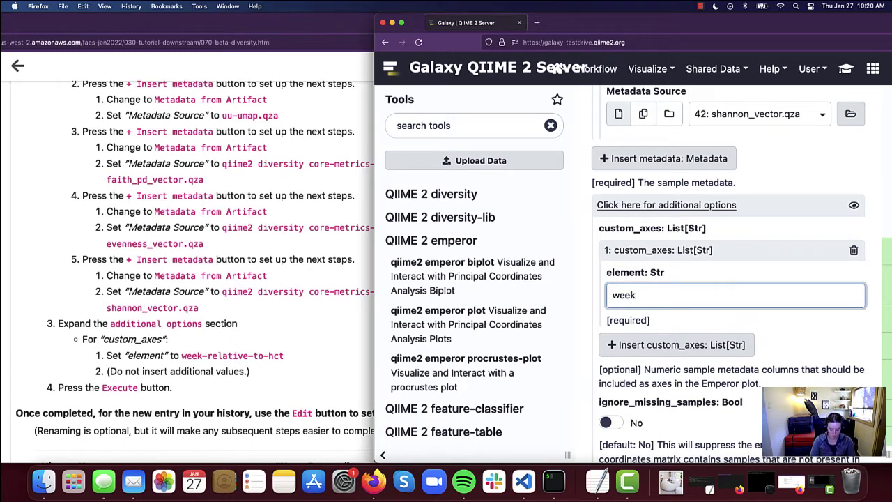
pyautogui.write('-relative-to-hct')
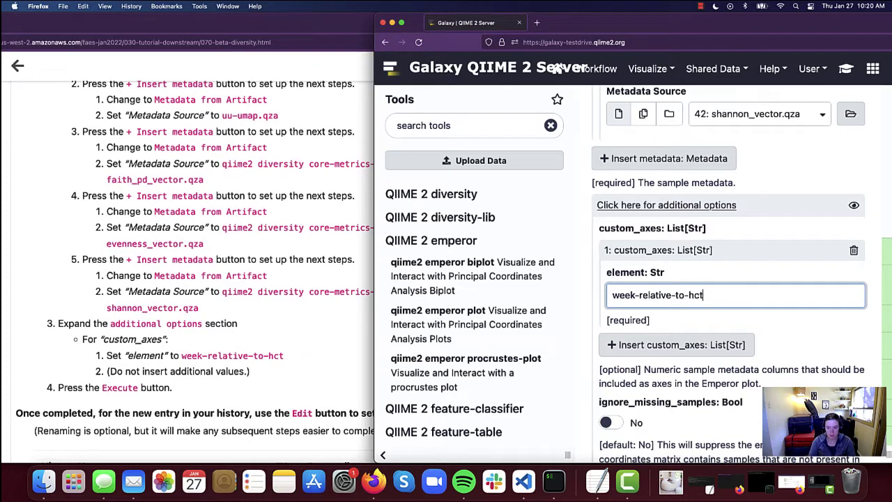
pyautogui.click(823, 325)
# Execute the qiime2 emperor plot tool with the configured inputs.
pyautogui.scroll(-5, 797, 343)
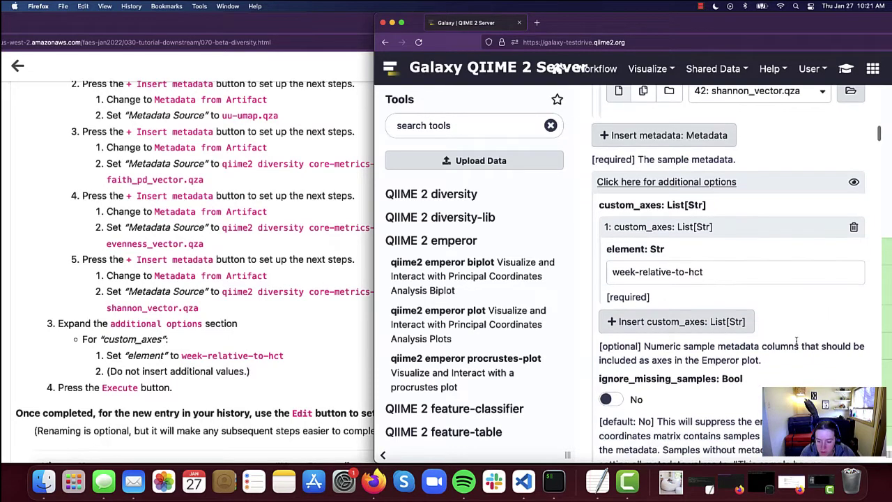
pyautogui.scroll(-5, 797, 340)
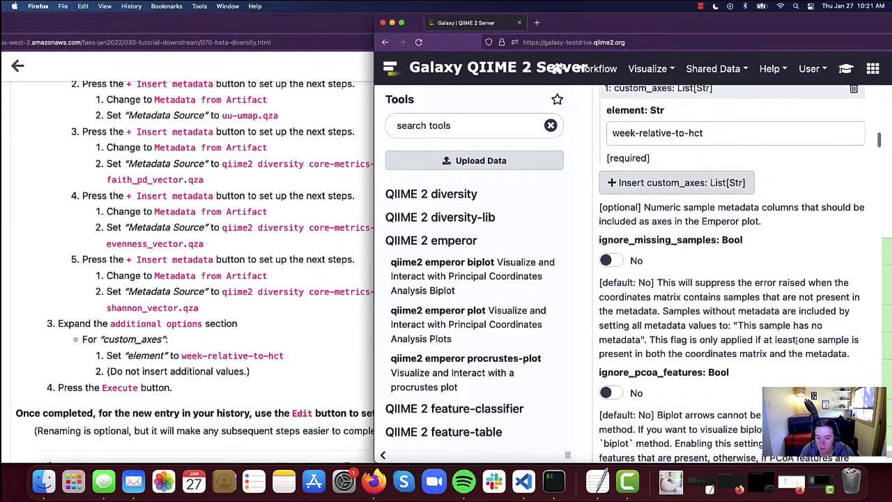
pyautogui.scroll(-8, 797, 344)
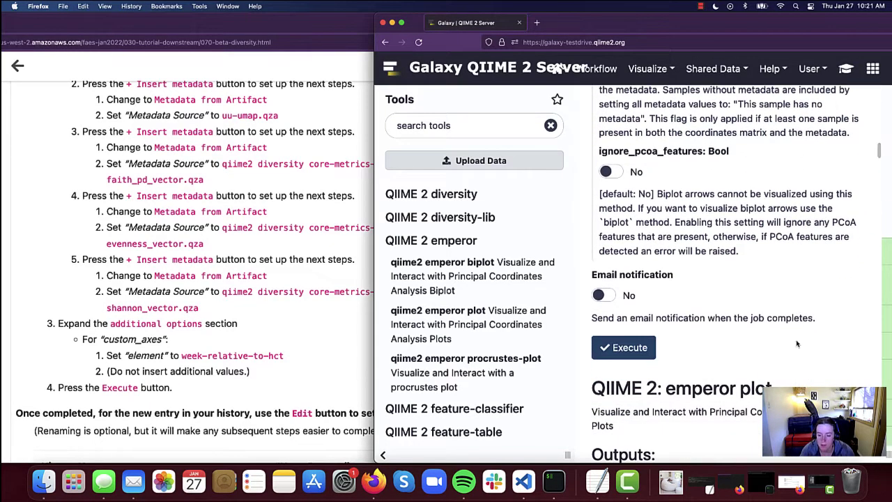
pyautogui.click(628, 351)
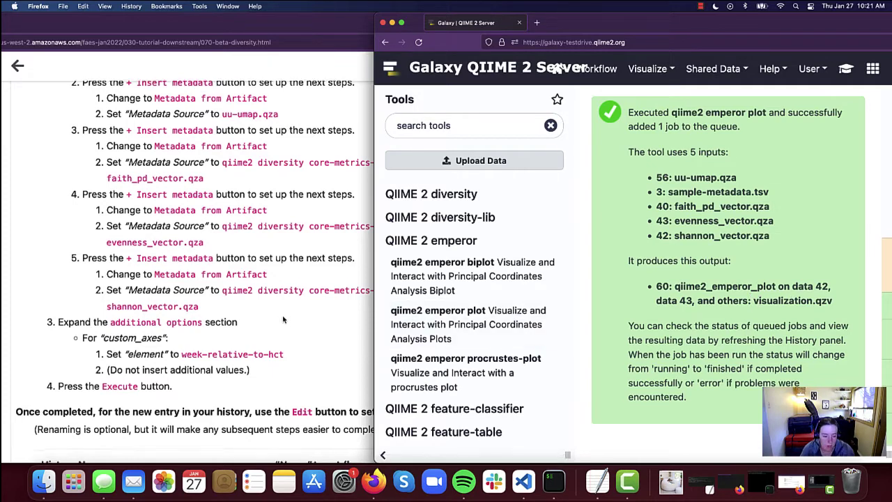
# Look up the prescribed output name in the tutorial and open the attributes of dataset 60, the new emperor plot, for editing.
pyautogui.scroll(-3, 283, 318)
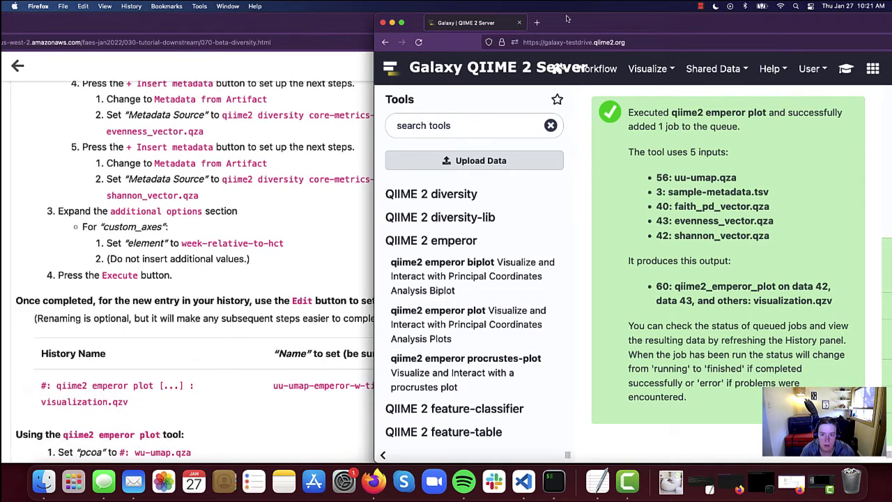
pyautogui.moveTo(576, 24); pyautogui.dragTo(629, 26)
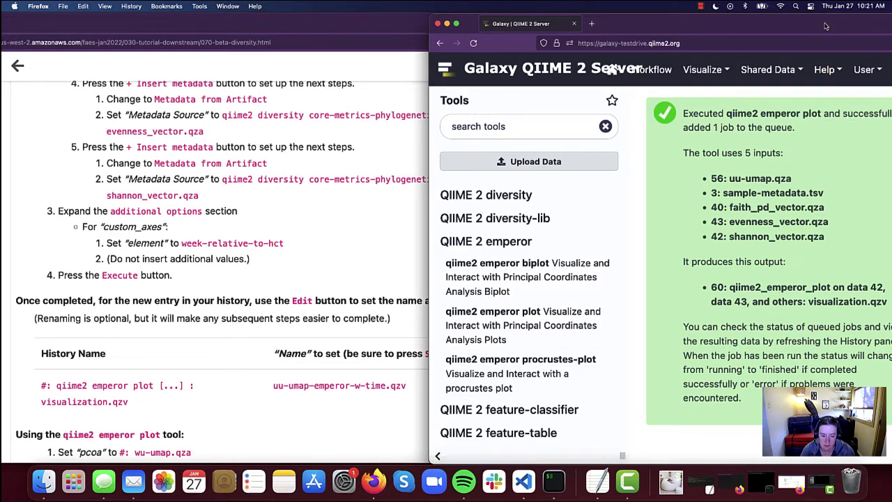
pyautogui.moveTo(825, 26); pyautogui.dragTo(582, 27)
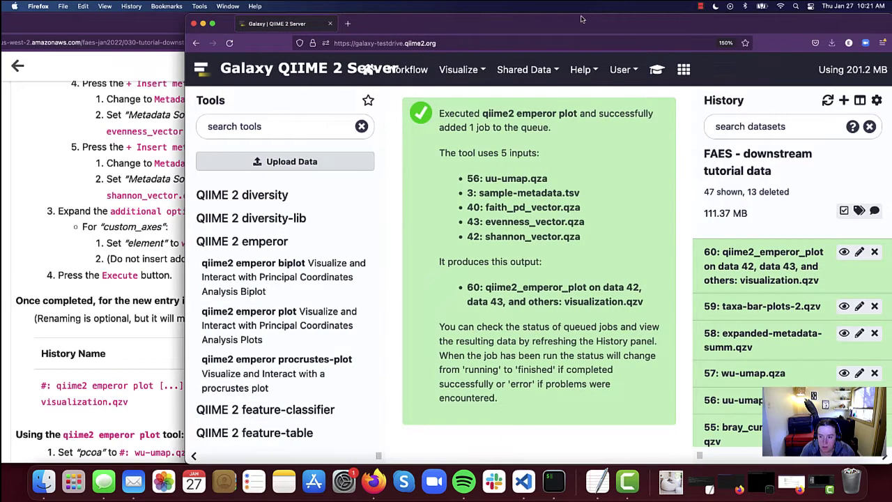
pyautogui.click(859, 255)
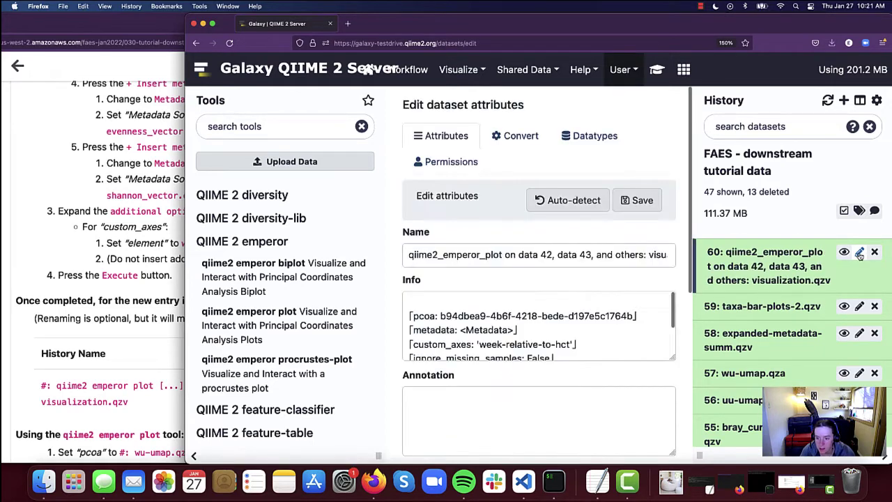
# Rename the emperor plot dataset as uu-umap-emperor-w-time.qzv and save its attributes.
pyautogui.click(505, 254)
pyautogui.press('super+a')
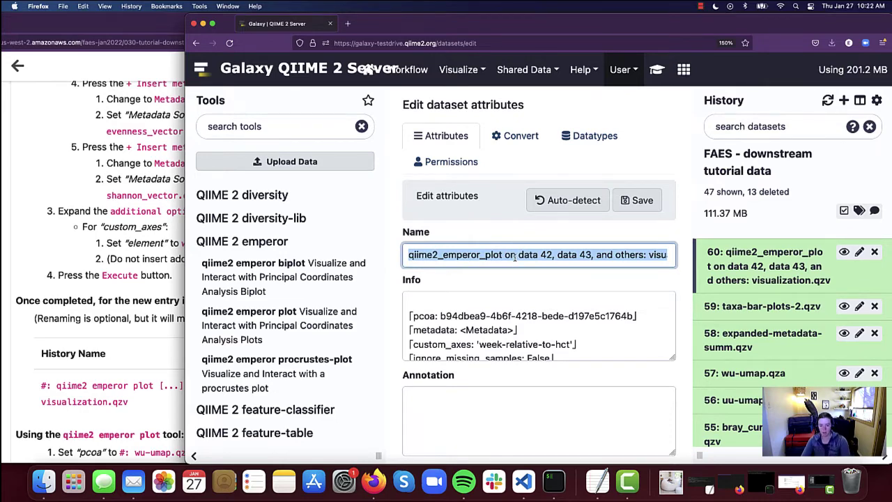
pyautogui.press('BackSpace')
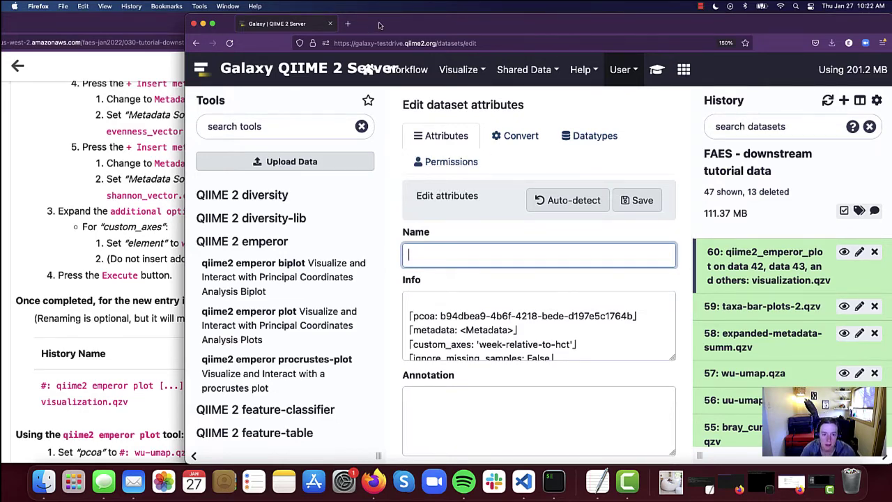
pyautogui.moveTo(380, 25); pyautogui.dragTo(602, 31)
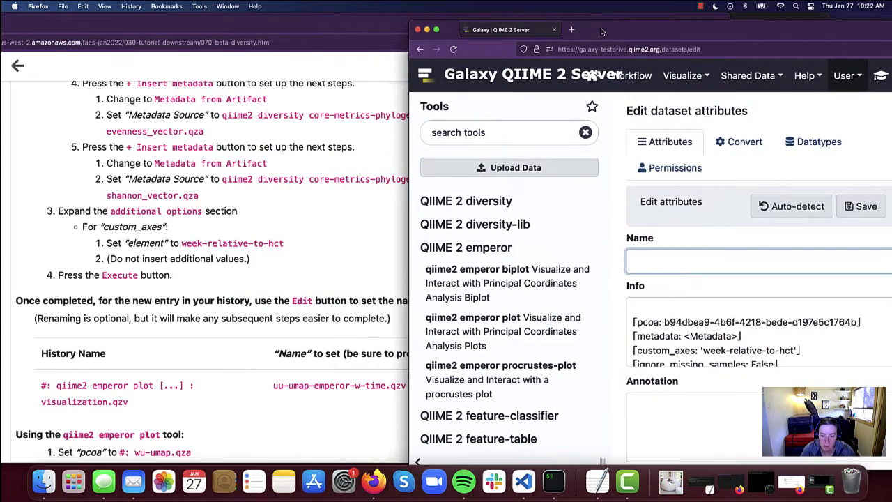
pyautogui.write('u')
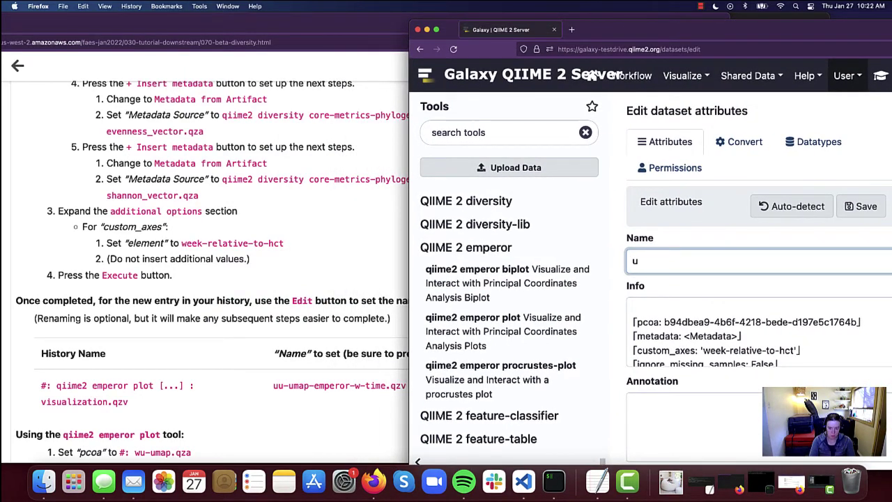
pyautogui.write('u-umap-emperor')
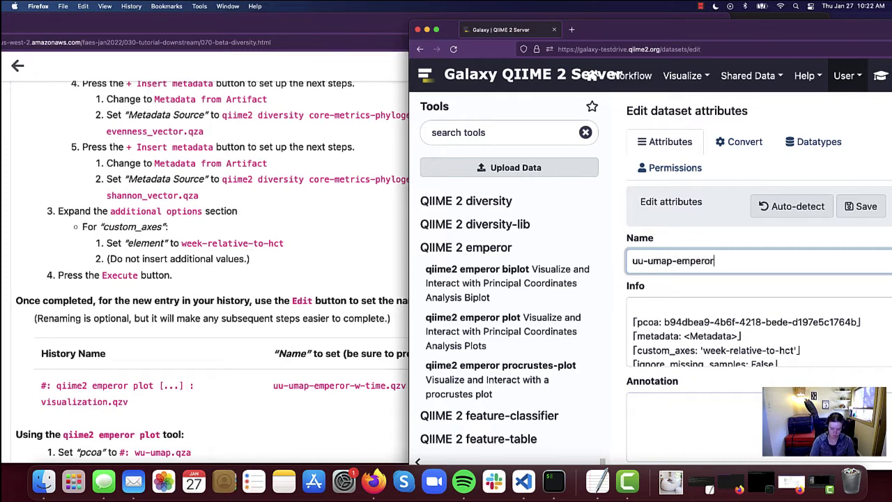
pyautogui.write('-w-time')
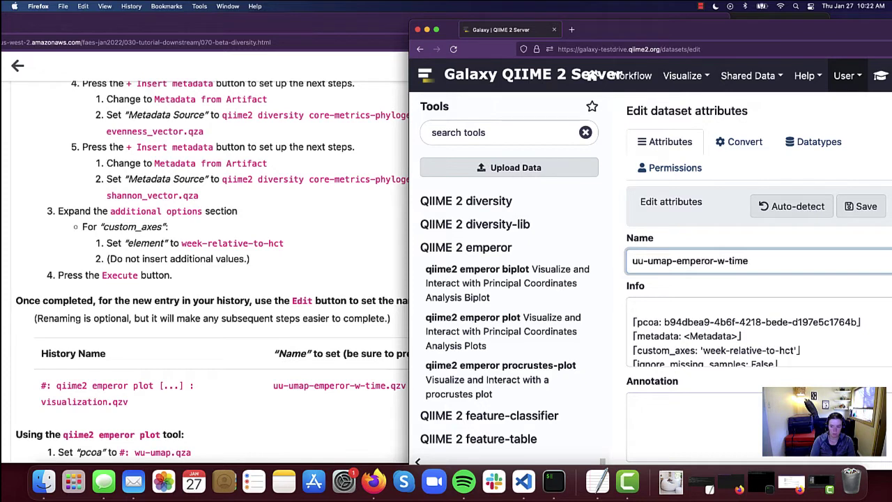
pyautogui.write('.qzv')
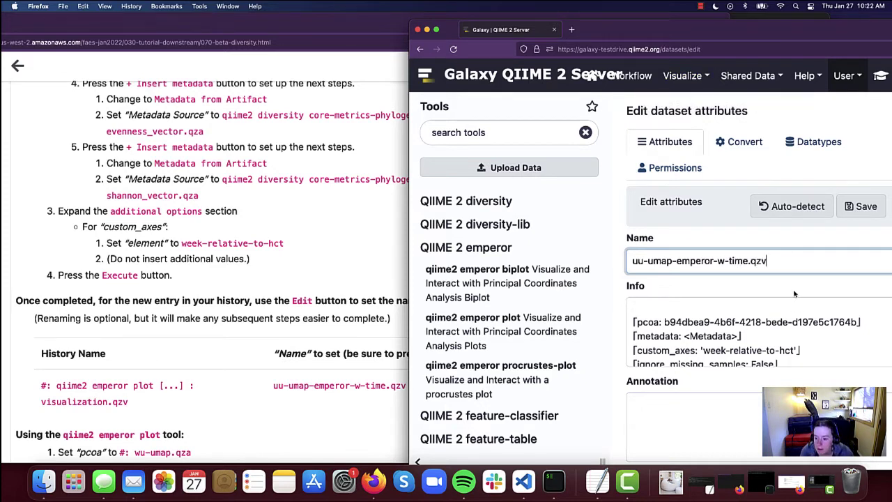
pyautogui.click(767, 233)
pyautogui.moveTo(711, 30); pyautogui.dragTo(564, 25)
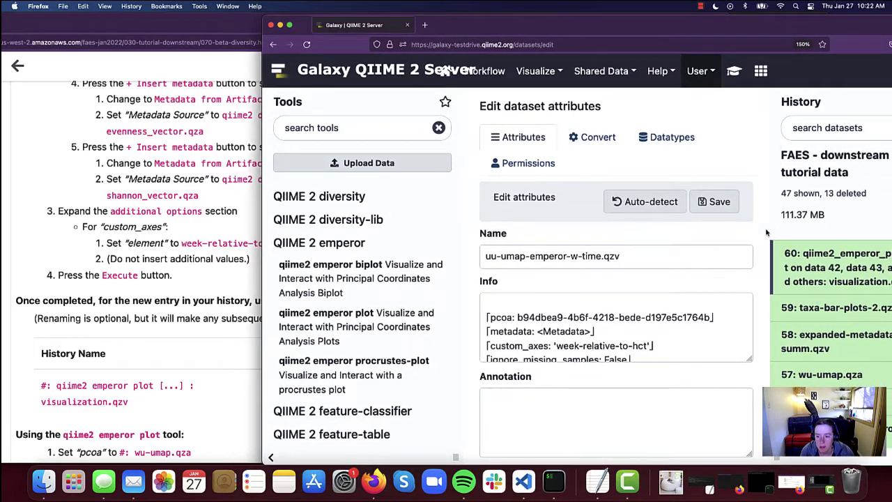
pyautogui.click(715, 204)
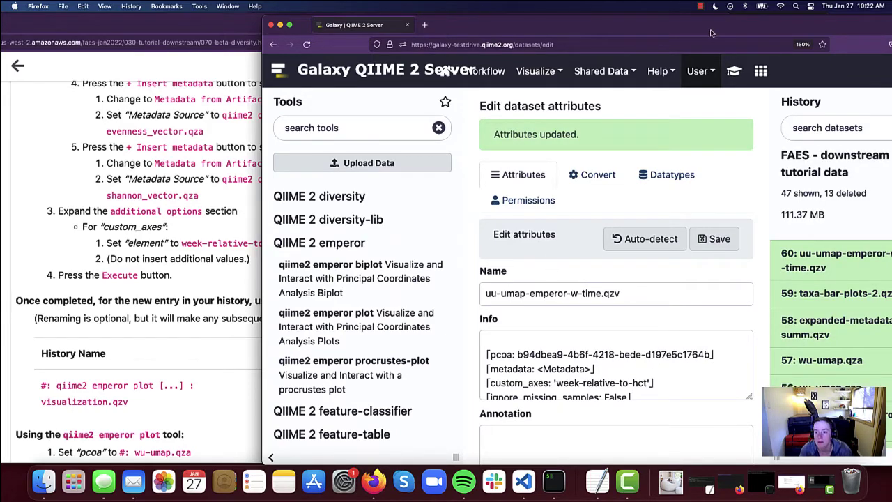
# Expand uu-umap-emperor-w-time.qzv in the history and load its emperor plot job for rerunning with the same settings.
pyautogui.moveTo(715, 30); pyautogui.dragTo(636, 33)
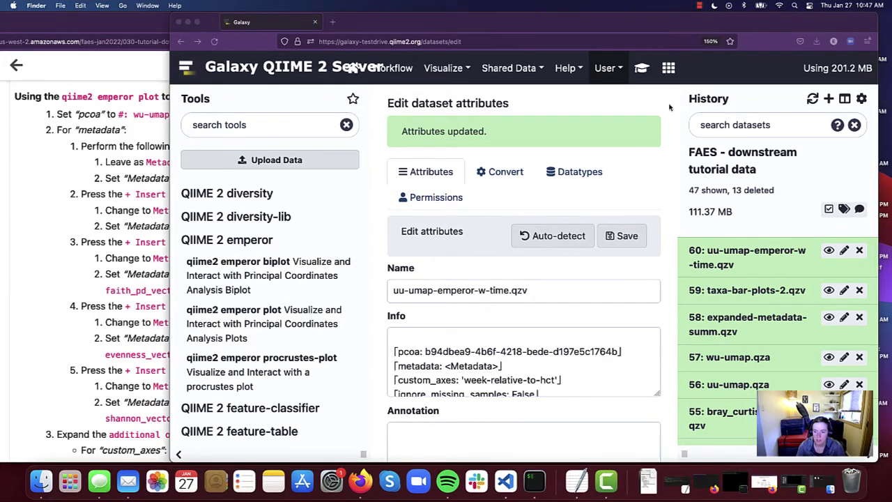
pyautogui.moveTo(696, 25); pyautogui.dragTo(704, 25)
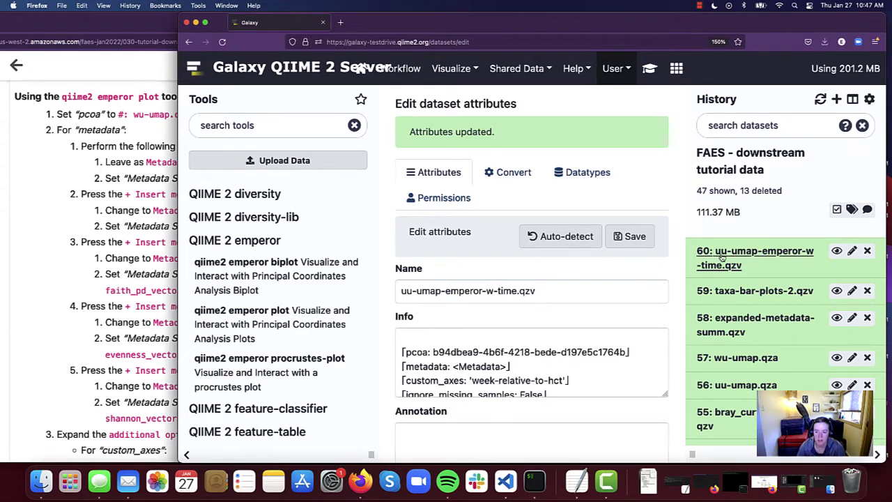
pyautogui.click(773, 255)
pyautogui.scroll(-2, 801, 275)
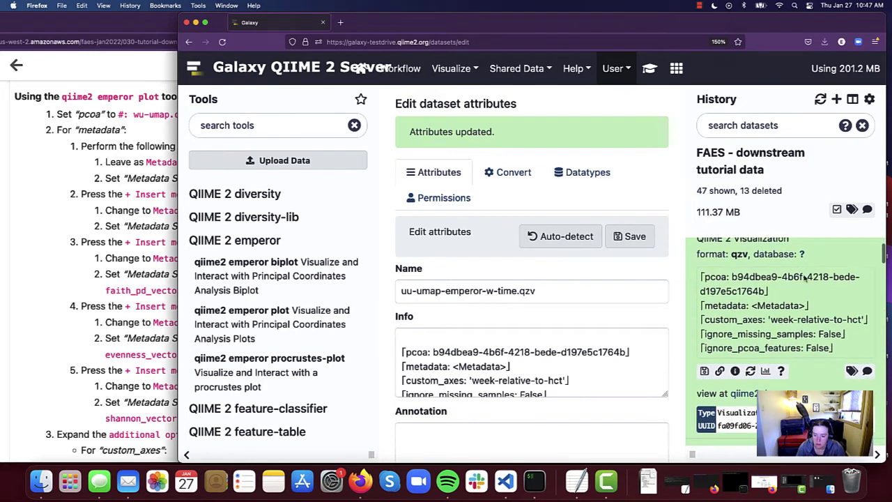
pyautogui.click(750, 372)
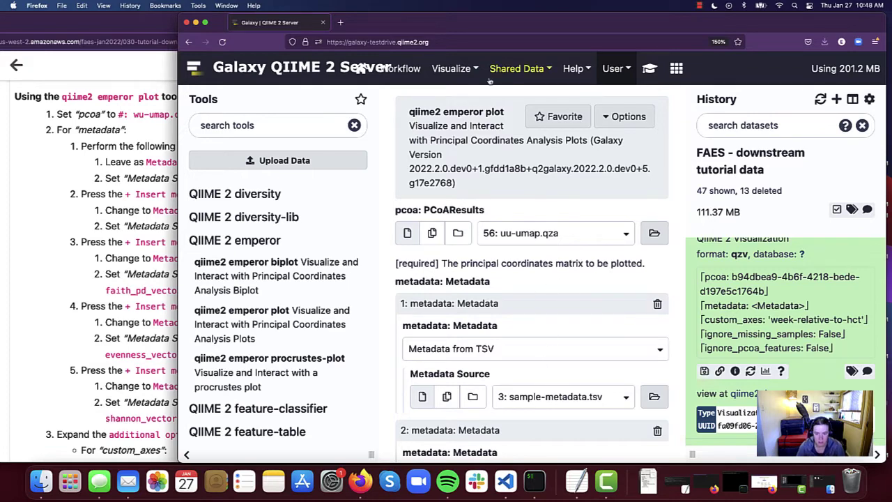
# Set the pcoa input of the emperor plot tool to 57: wu-umap.qza.
pyautogui.moveTo(413, 25); pyautogui.dragTo(607, 29)
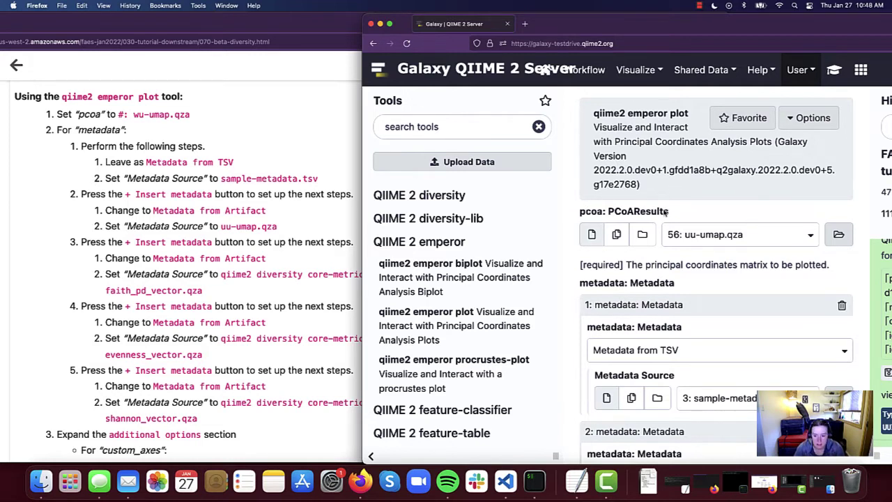
pyautogui.click(756, 237)
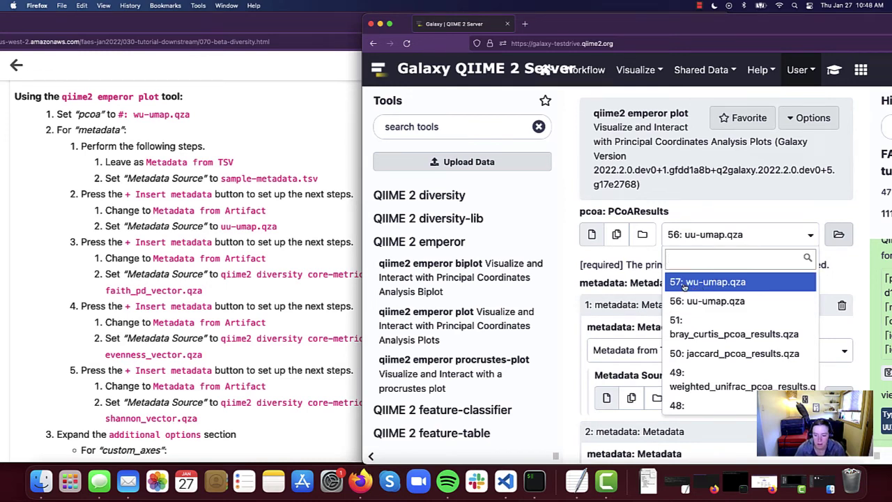
pyautogui.click(763, 285)
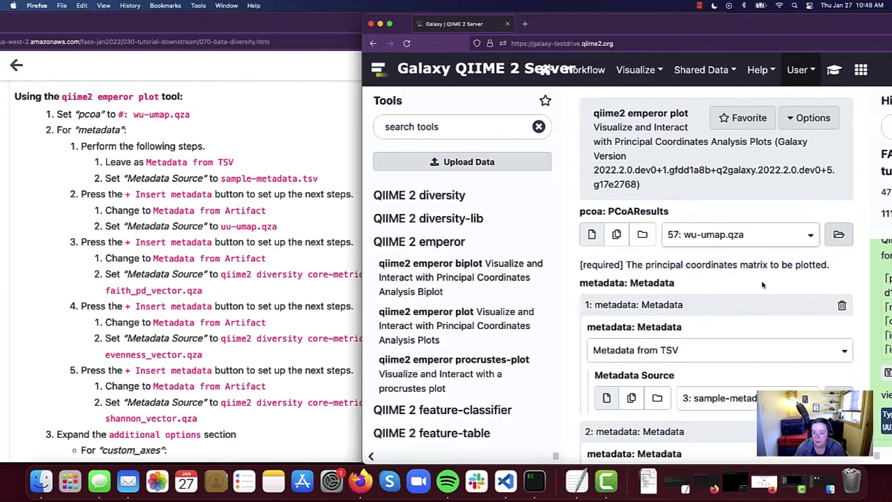
# Check the type and source of all five metadata entries in the tool form against the tutorial instructions.
pyautogui.scroll(-3, 763, 285)
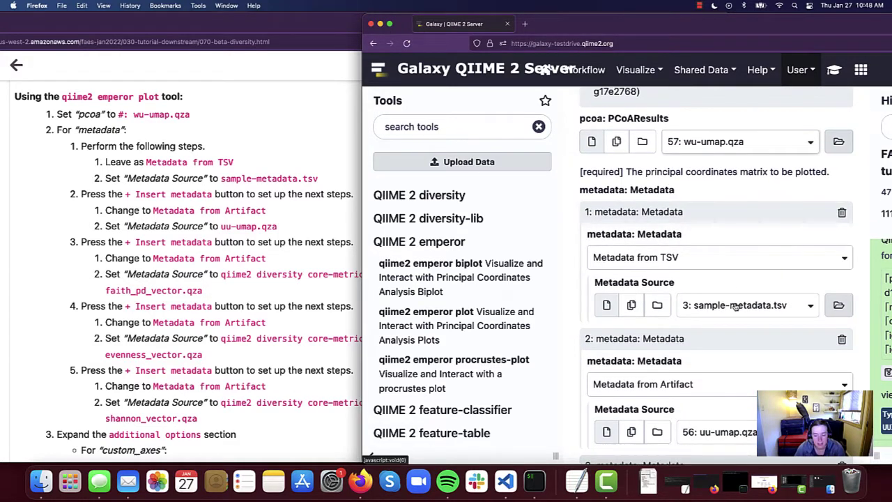
pyautogui.scroll(-3, 735, 313)
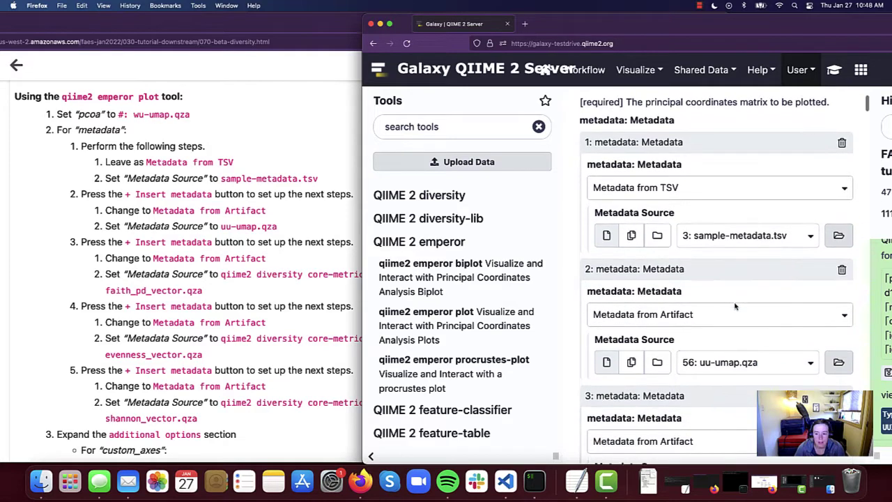
pyautogui.scroll(-1, 735, 307)
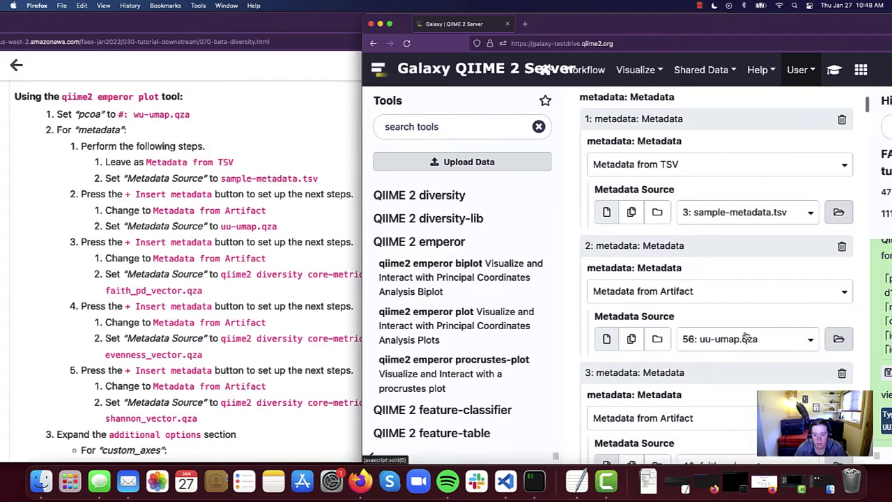
pyautogui.scroll(-4, 742, 337)
pyautogui.scroll(-1, 745, 336)
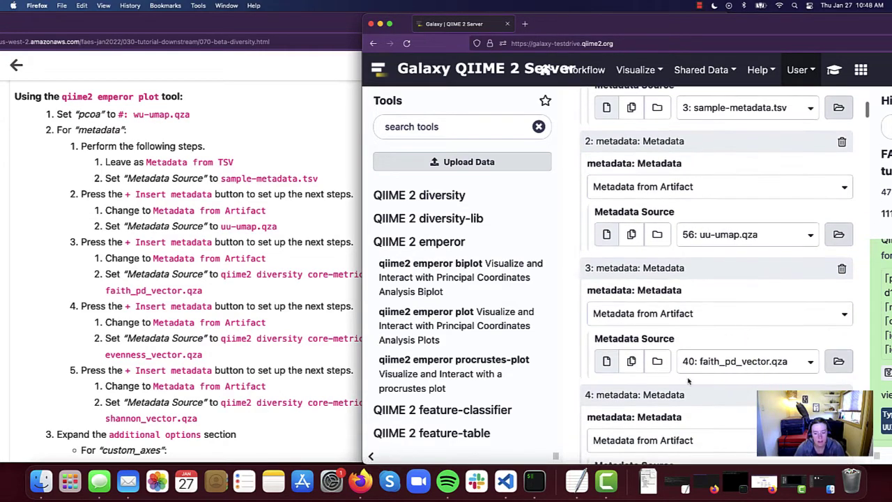
pyautogui.scroll(-7, 746, 352)
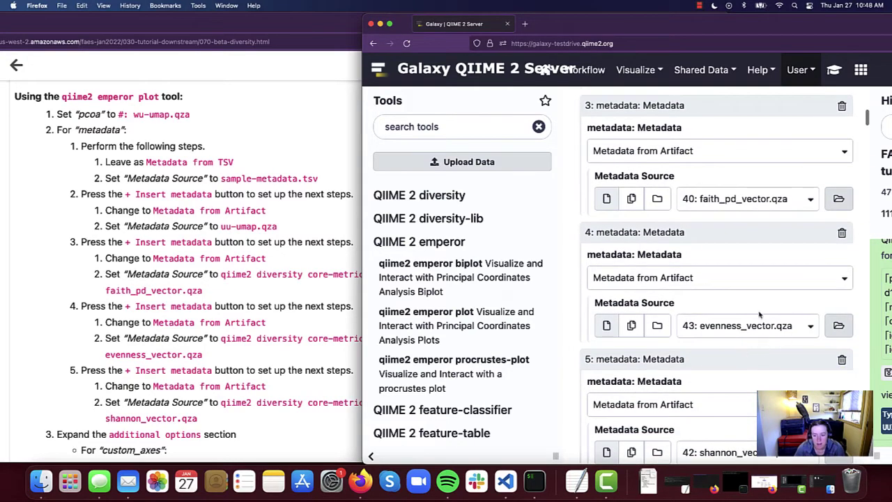
pyautogui.scroll(-5, 752, 321)
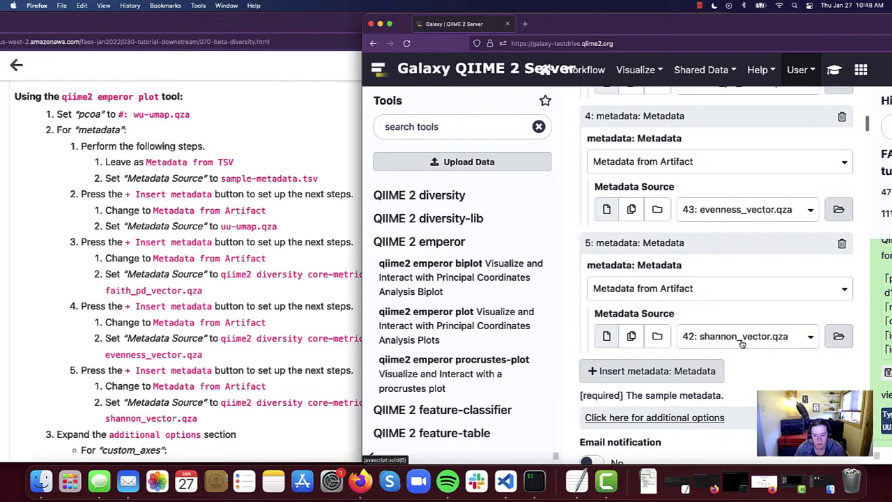
pyautogui.scroll(-4, 742, 343)
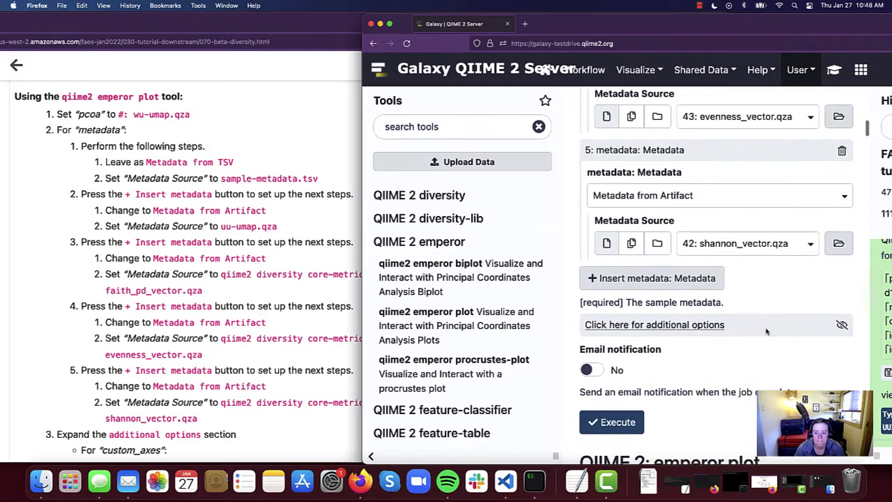
pyautogui.scroll(-1, 764, 331)
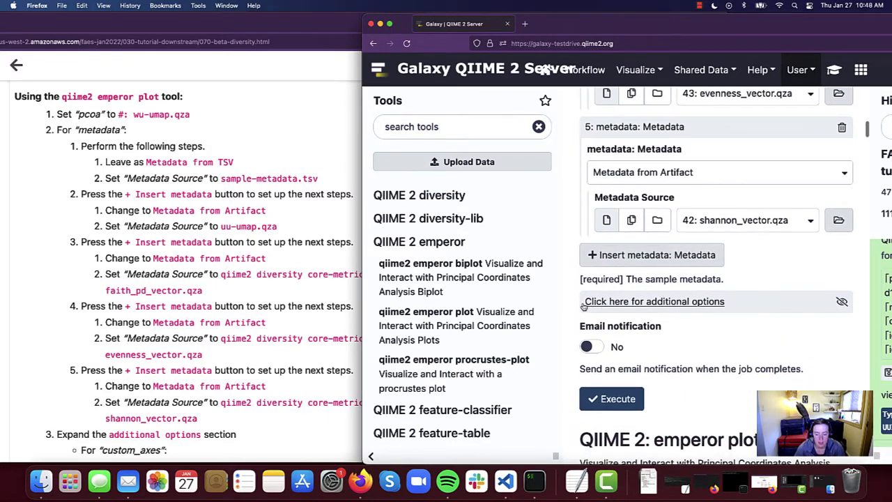
# Expand the additional options to check the custom_axes element, and execute the emperor plot tool.
pyautogui.click(671, 303)
pyautogui.scroll(-4, 757, 315)
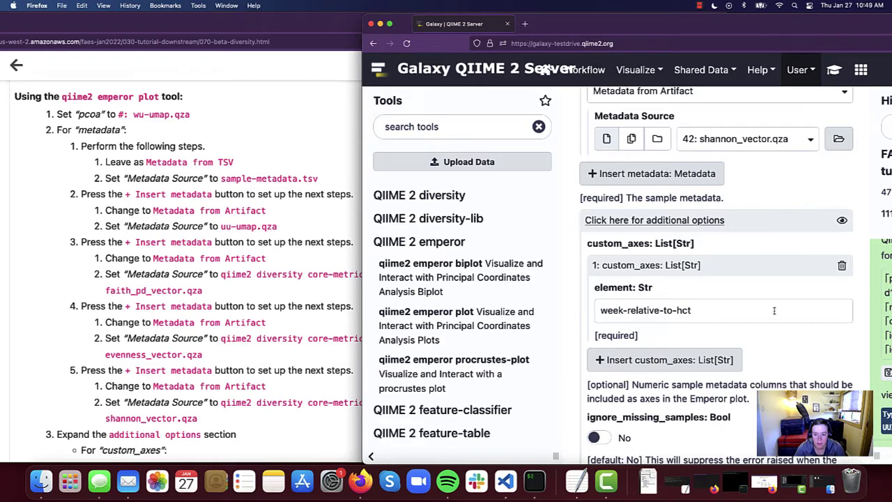
pyautogui.scroll(-10, 773, 310)
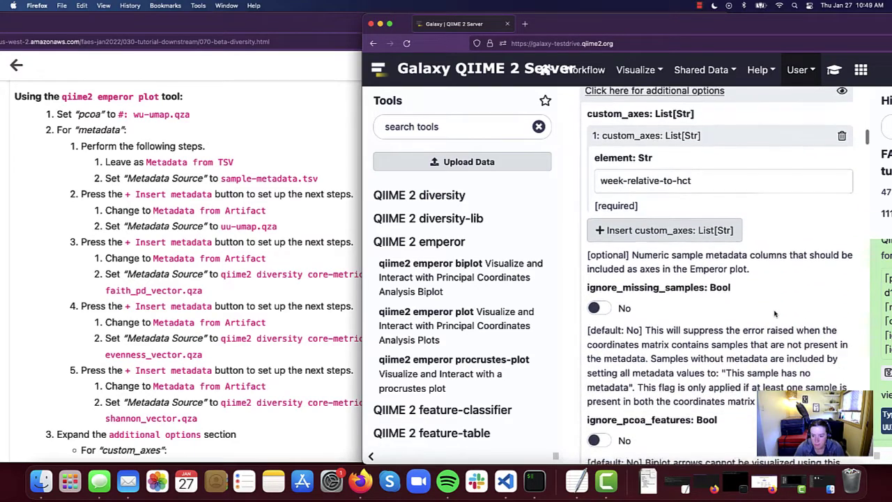
pyautogui.scroll(-9, 773, 310)
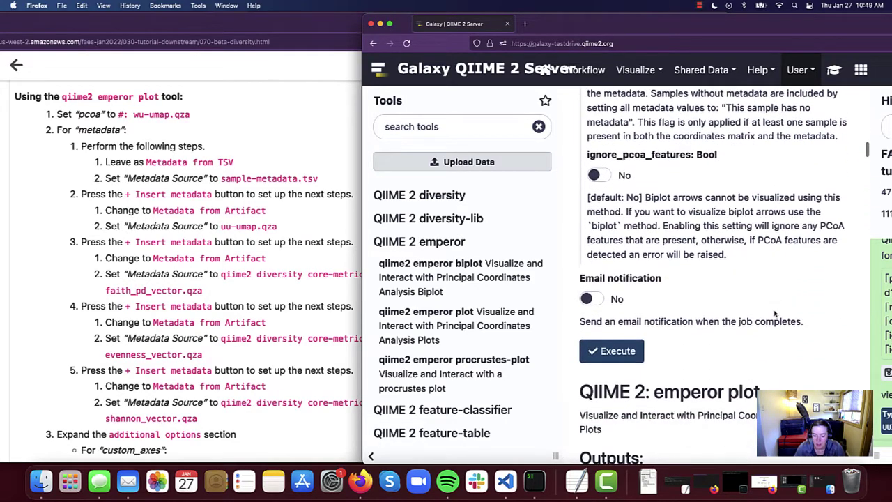
pyautogui.click(618, 351)
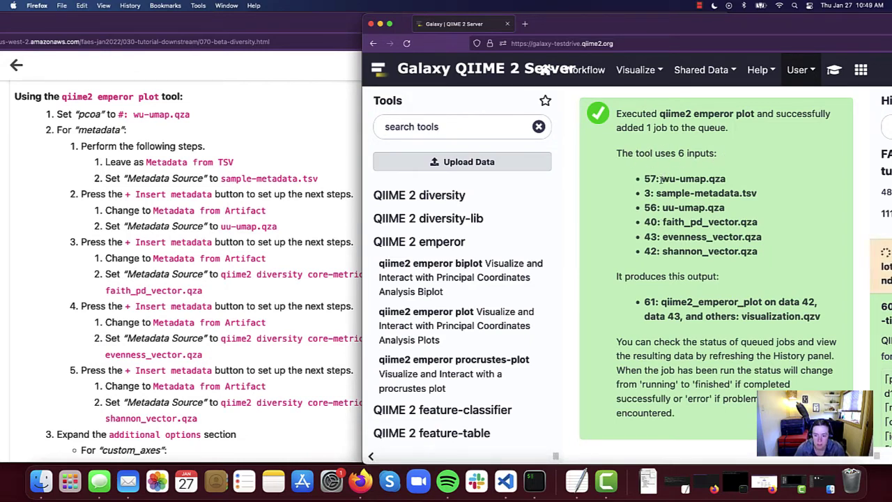
# Check the pcoa input of the executed emperor plot job and find the output's rename instruction in the tutorial.
pyautogui.moveTo(661, 179); pyautogui.dragTo(726, 180)
pyautogui.scroll(-1, 288, 326)
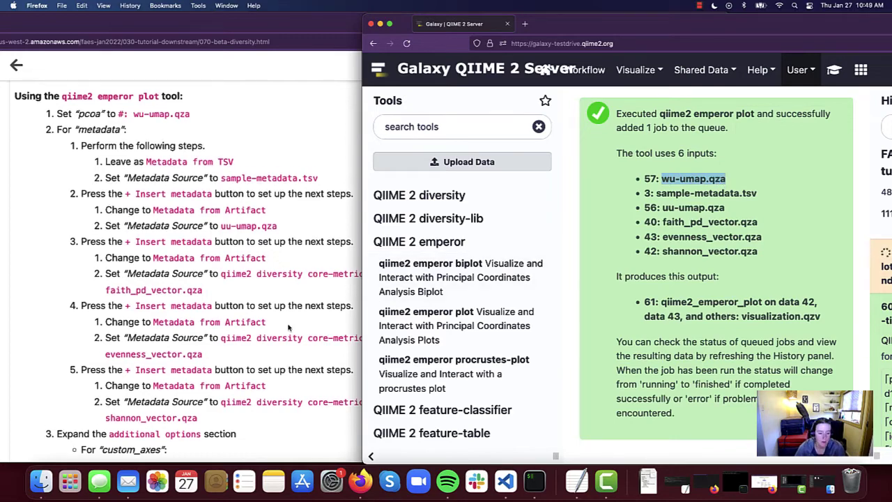
pyautogui.scroll(-6, 288, 327)
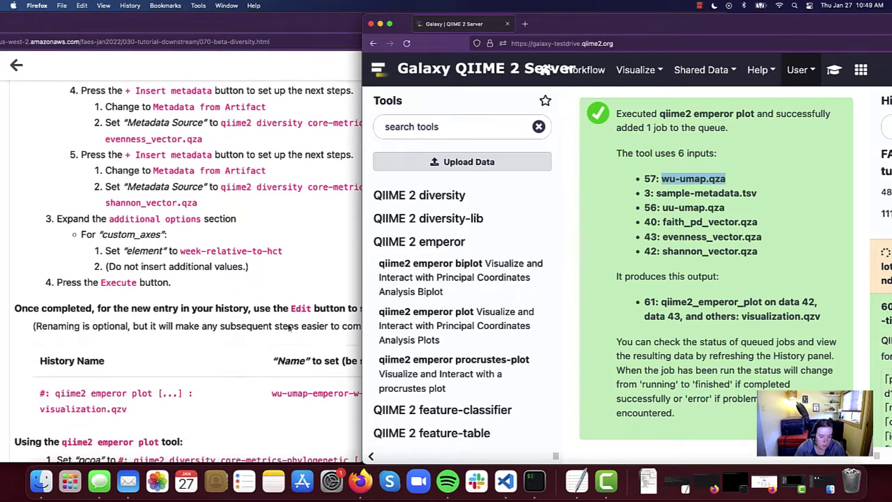
pyautogui.scroll(-2, 289, 327)
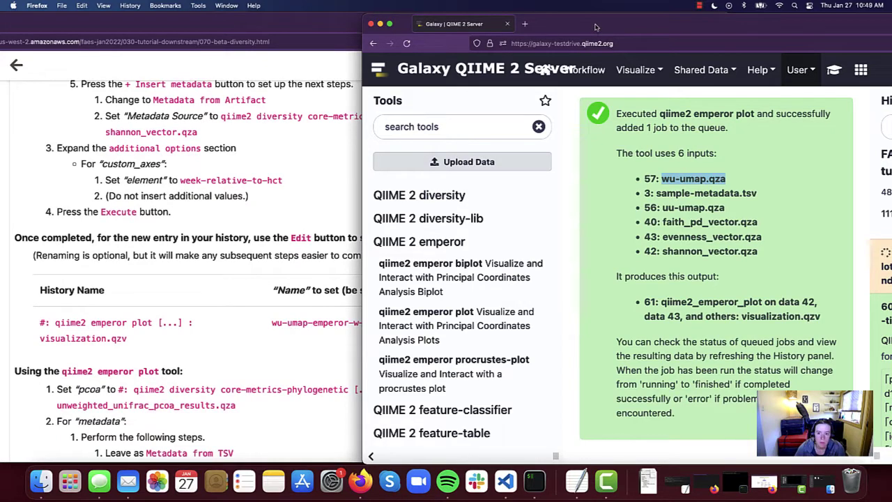
pyautogui.moveTo(596, 27); pyautogui.dragTo(645, 27)
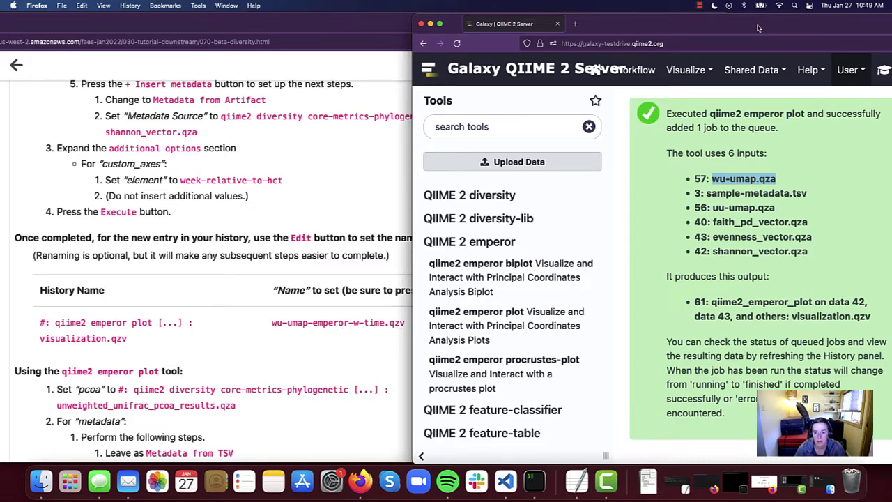
pyautogui.moveTo(758, 28); pyautogui.dragTo(523, 27)
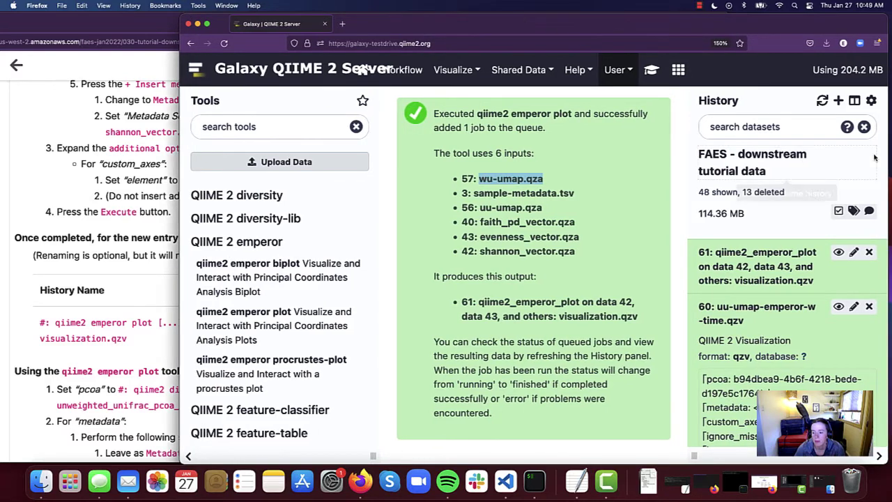
# Rename the new emperor plot output, history entry 61, as wu-umap-emperor-w-time.qzv and save its attributes.
pyautogui.click(856, 254)
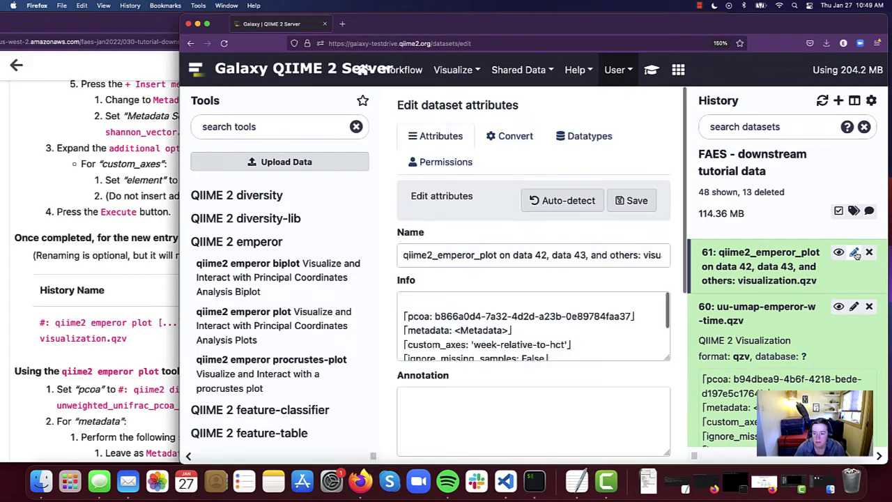
pyautogui.tripleClick(566, 254)
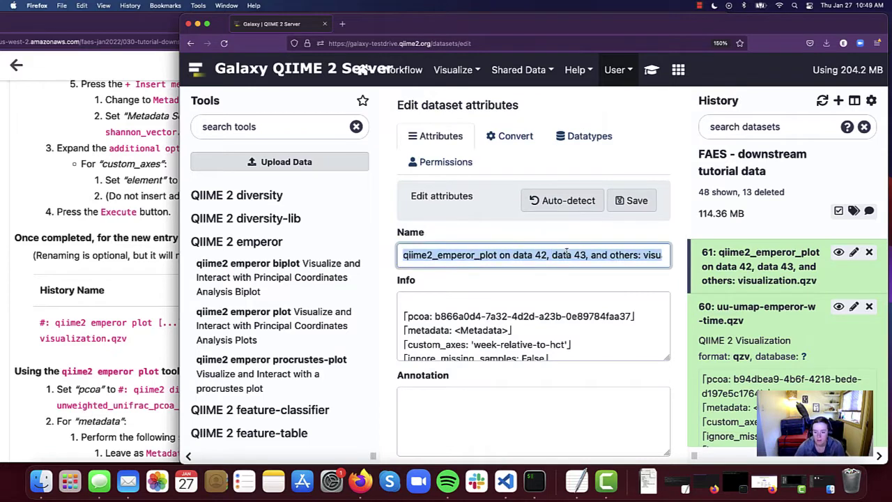
pyautogui.write('wu')
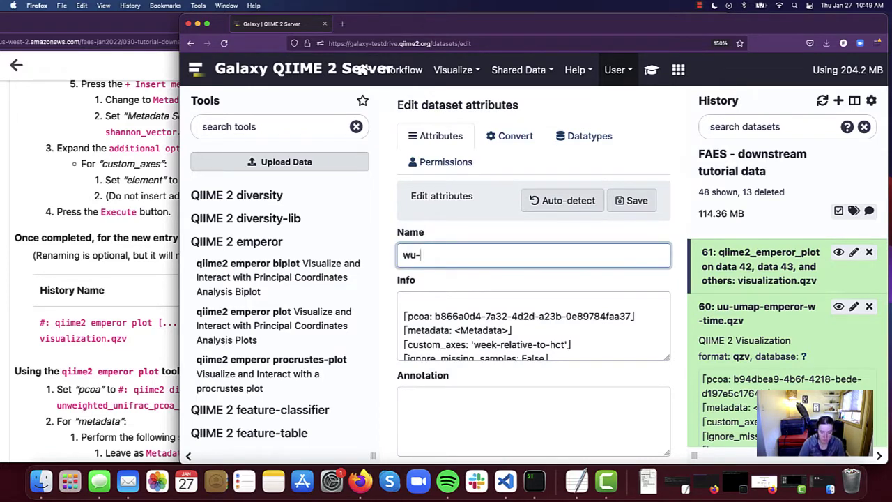
pyautogui.write('-umap=')
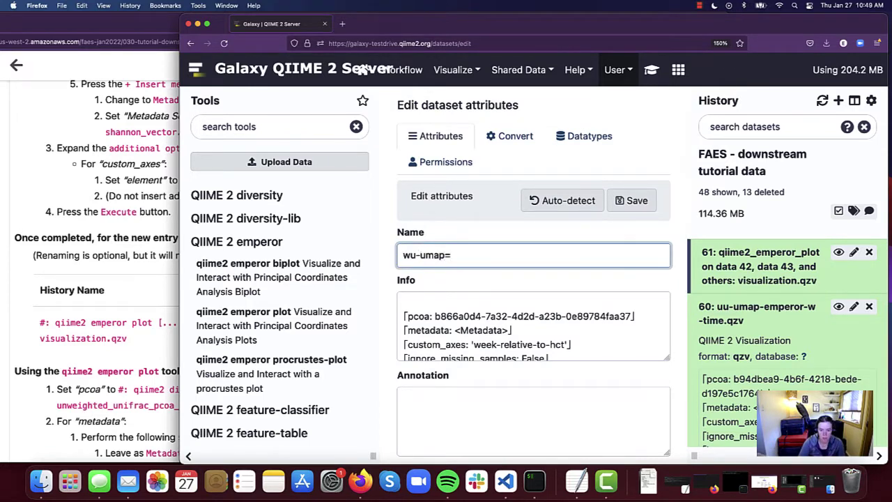
pyautogui.press('BackSpace')
pyautogui.write('-e')
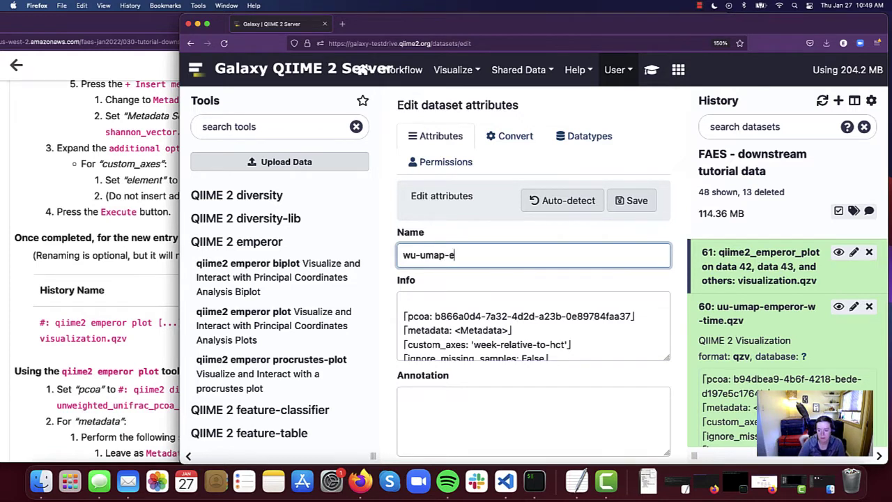
pyautogui.write('mperor-w')
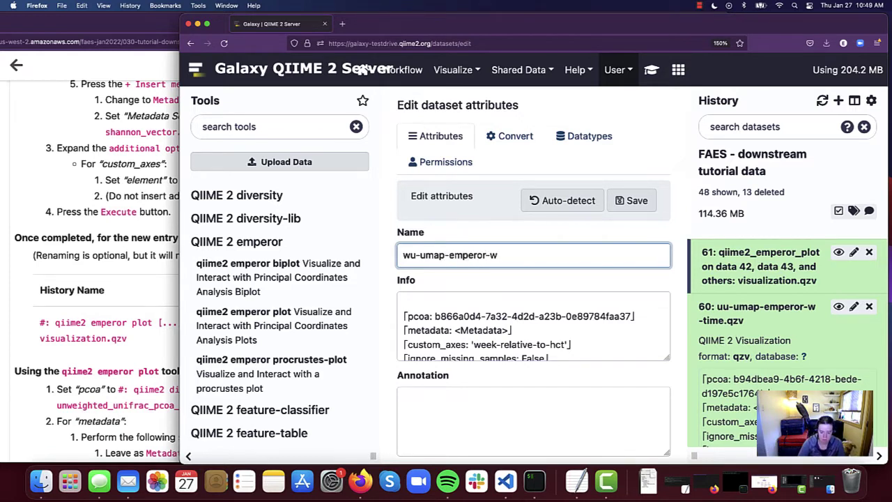
pyautogui.write('-time')
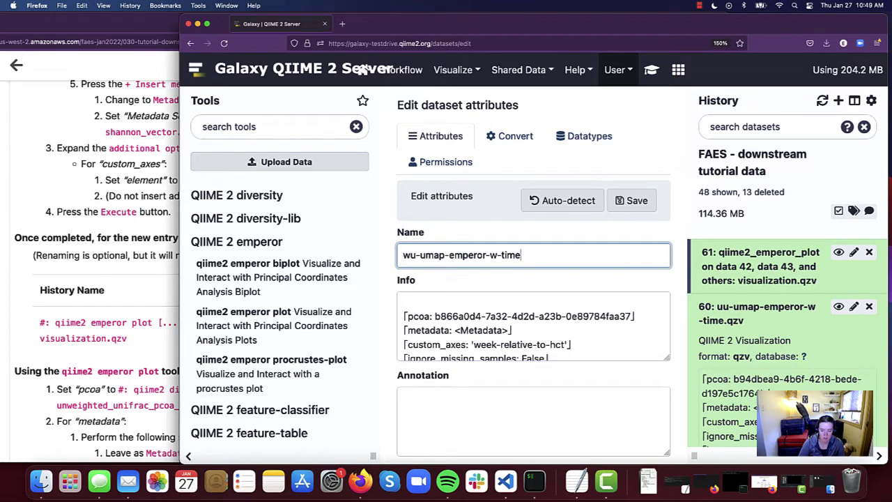
pyautogui.write('.qzv')
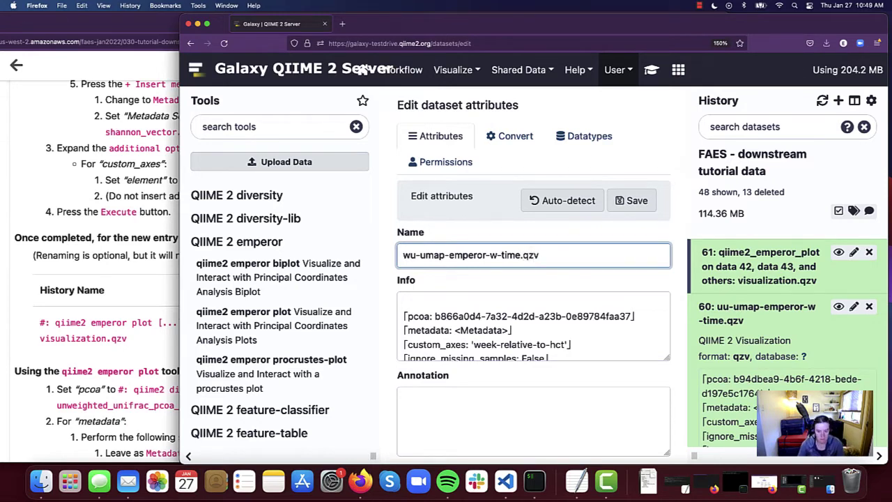
pyautogui.click(582, 275)
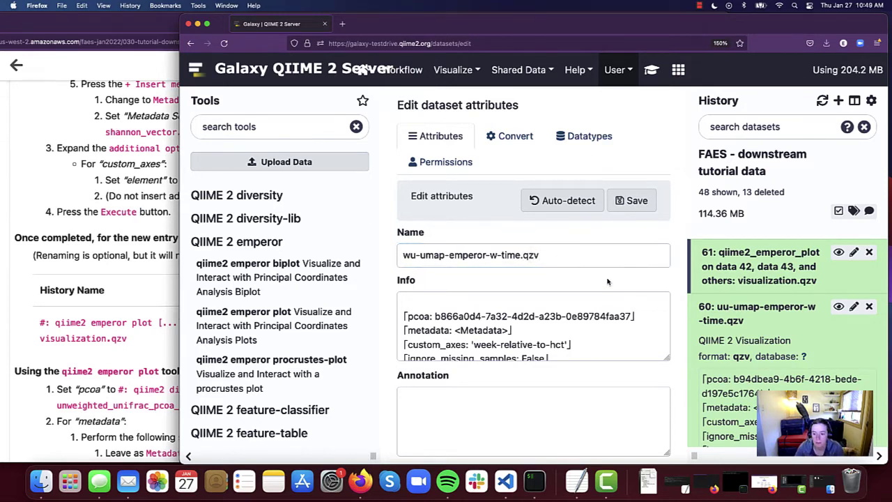
pyautogui.click(631, 211)
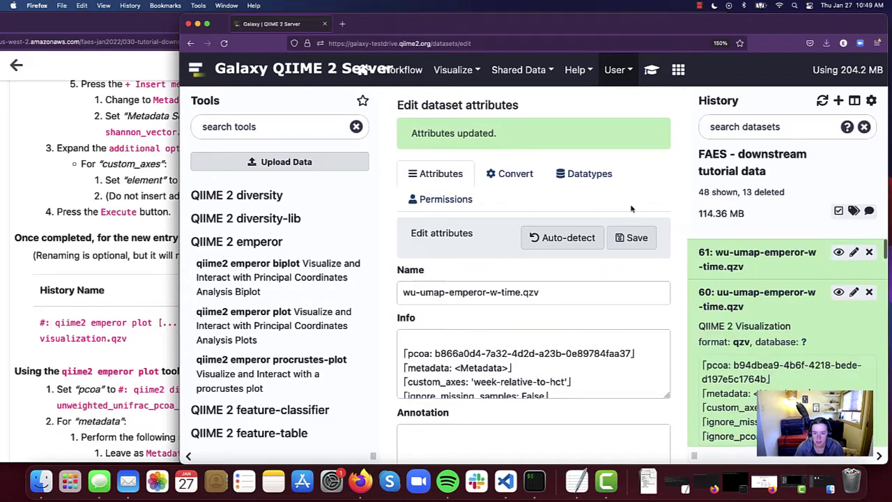
# Collapse uu-umap-emperor-w-time.qzv in the history, expand wu-umap-emperor-w-time.qzv and load its emperor plot job for rerunning.
pyautogui.click(790, 296)
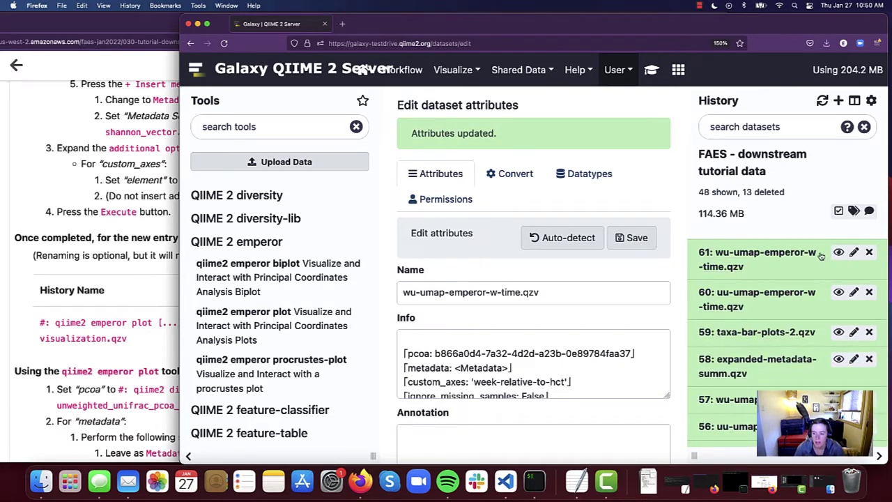
pyautogui.click(768, 258)
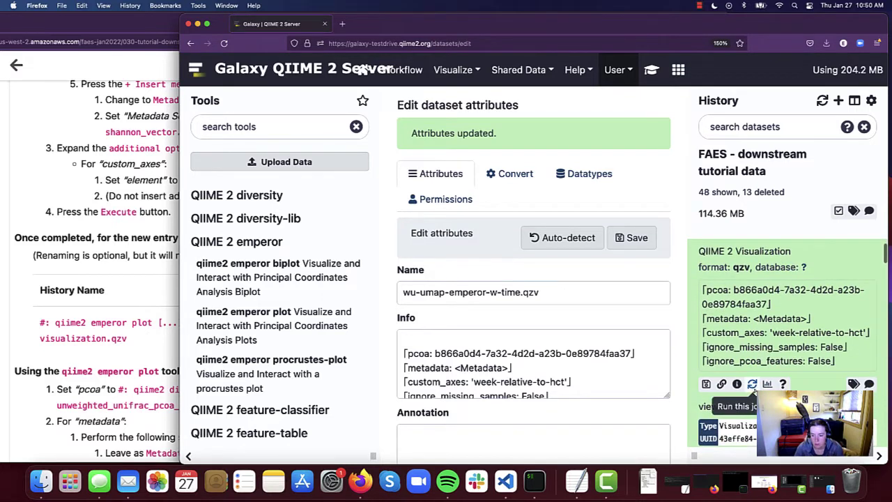
pyautogui.click(753, 385)
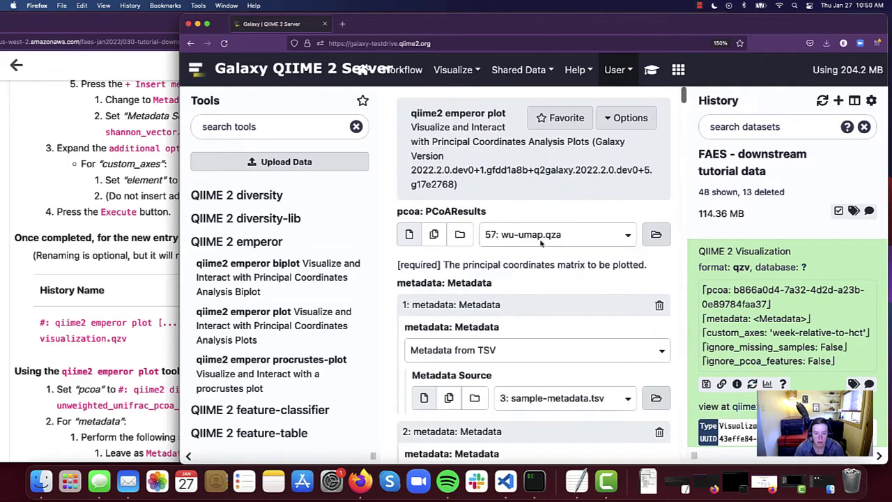
# Following the tutorial's next emperor plot section, set the pcoa input to 48: unweighted_unifrac_pcoa_results.qza.
pyautogui.moveTo(281, 26); pyautogui.dragTo(571, 32)
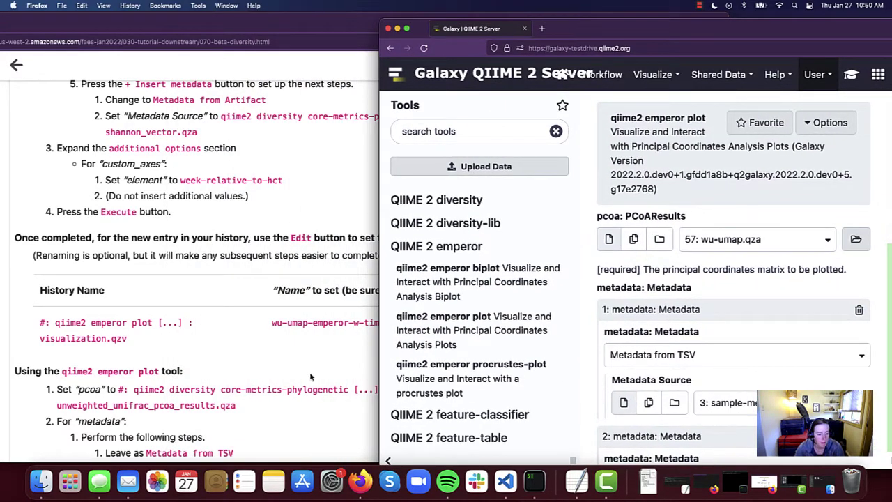
pyautogui.scroll(-5, 310, 376)
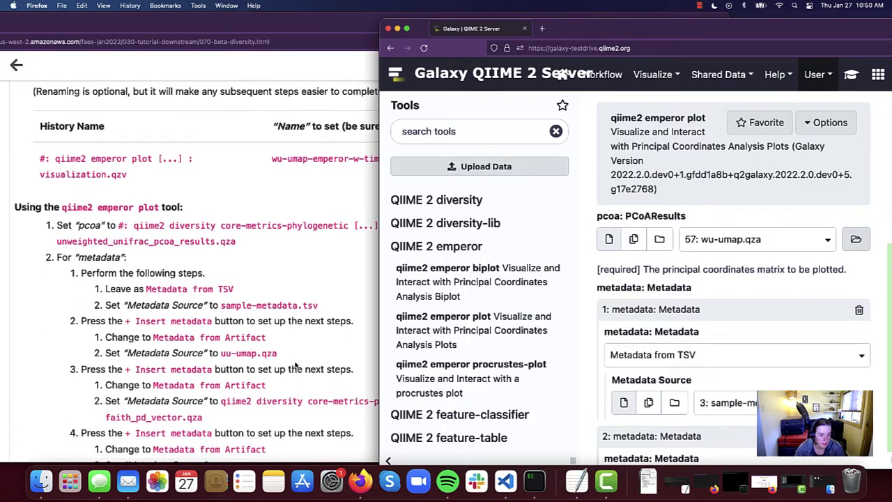
pyautogui.scroll(-1, 295, 364)
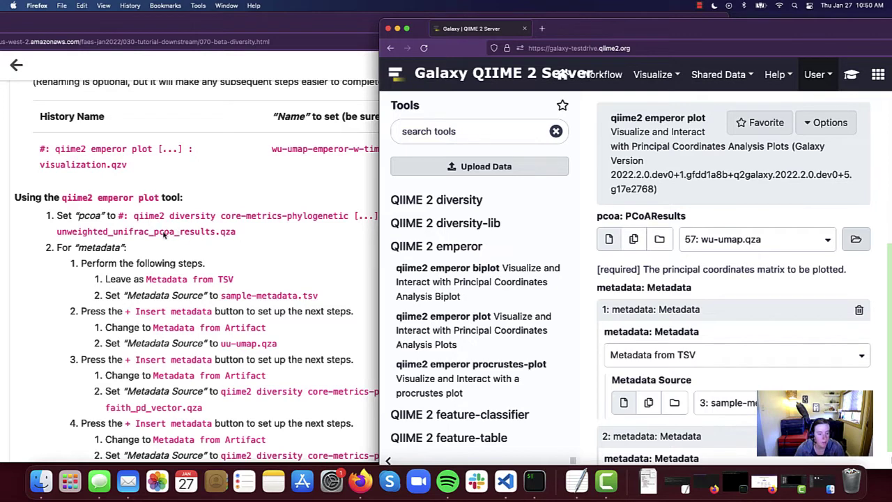
pyautogui.click(781, 240)
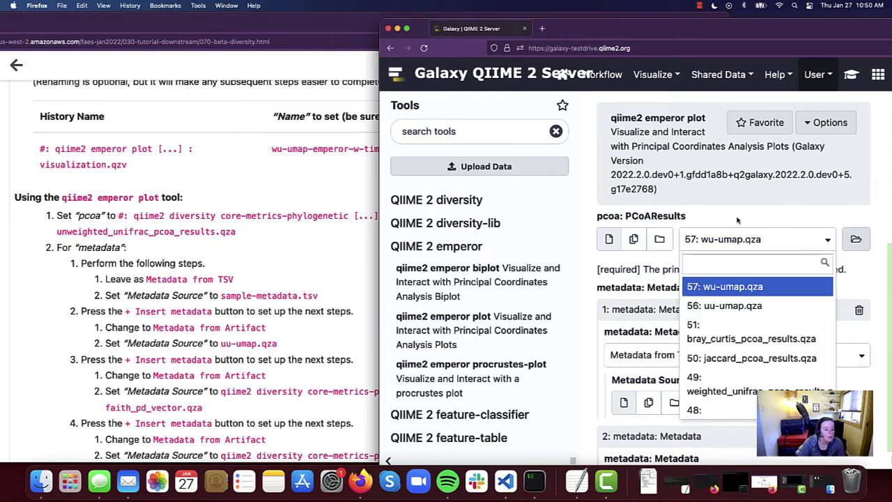
pyautogui.write('unwei')
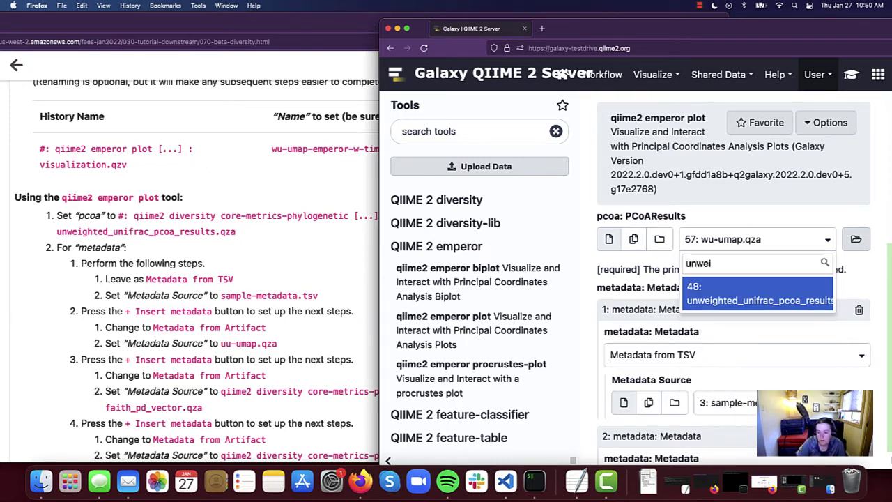
pyautogui.click(758, 304)
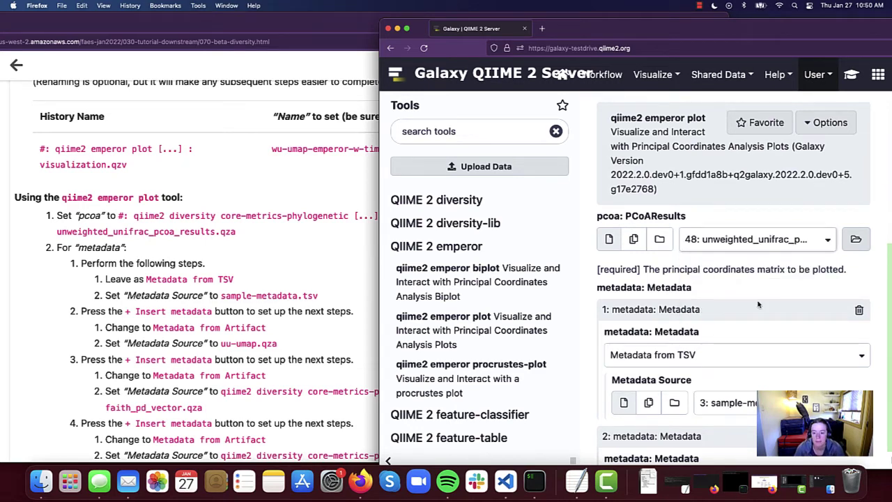
# Compare the five metadata entries in the emperor plot form with the types and sources listed in the tutorial.
pyautogui.scroll(-3, 758, 305)
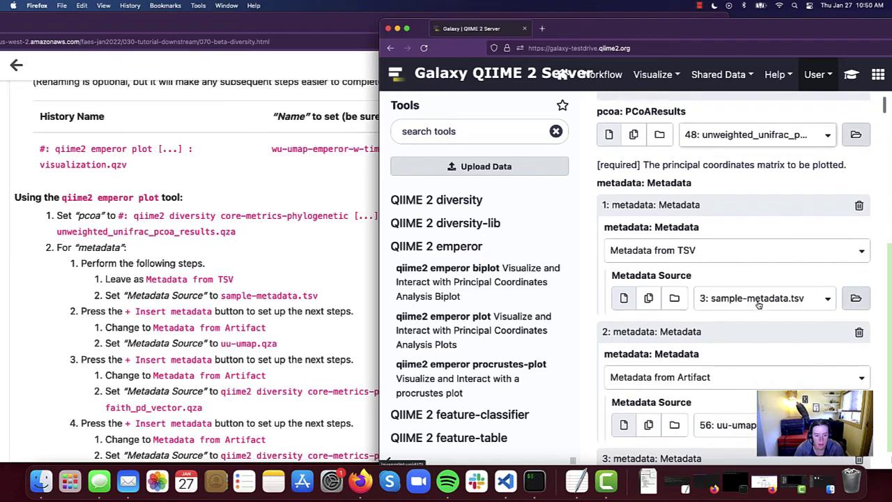
pyautogui.scroll(-4, 334, 331)
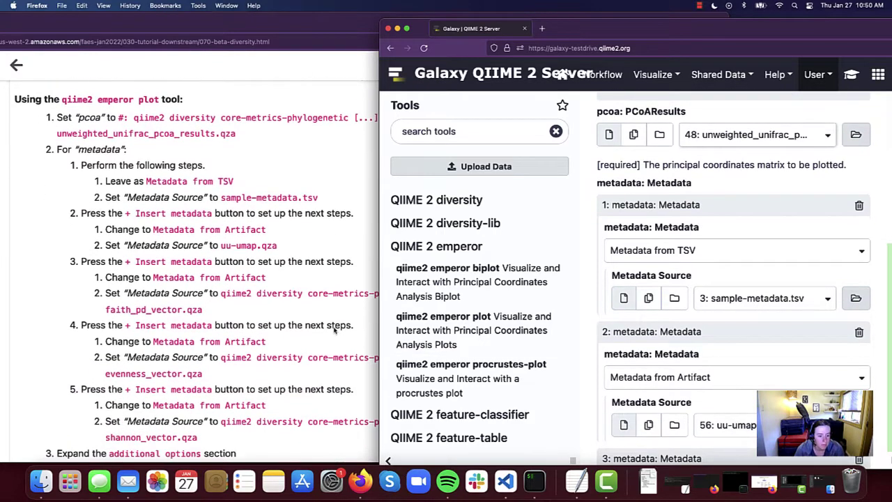
pyautogui.scroll(-2, 798, 348)
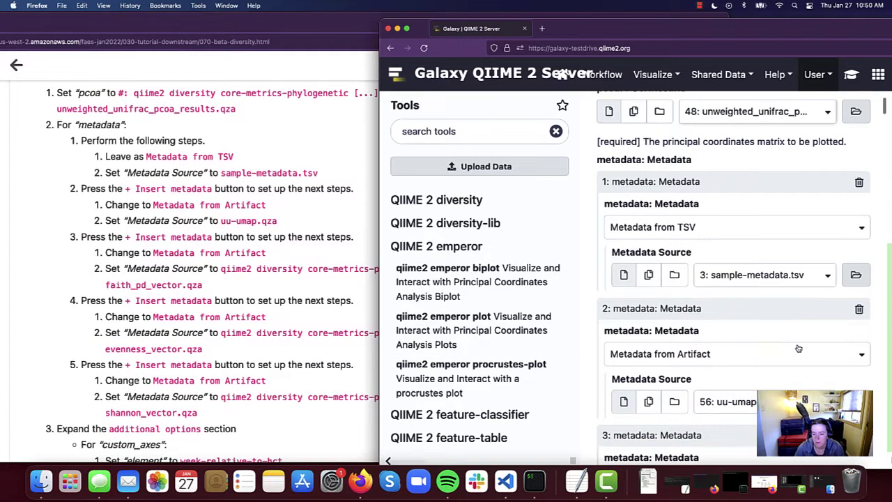
pyautogui.scroll(-1, 799, 349)
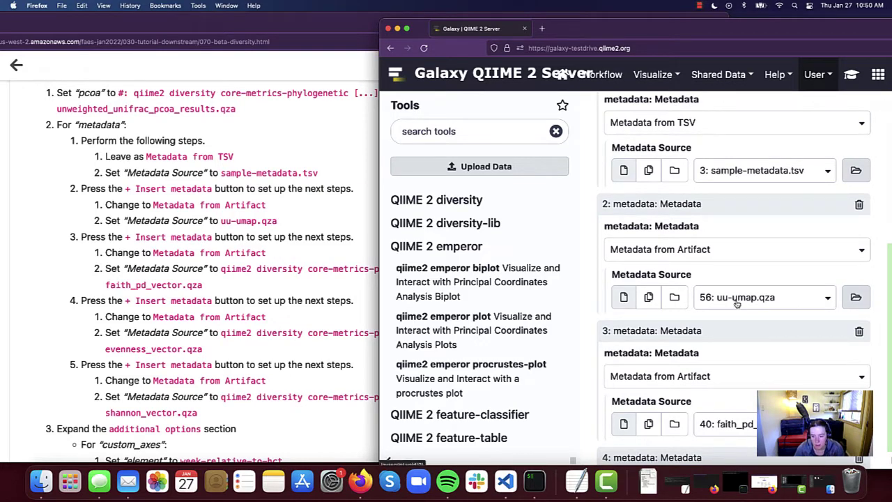
pyautogui.scroll(-4, 730, 431)
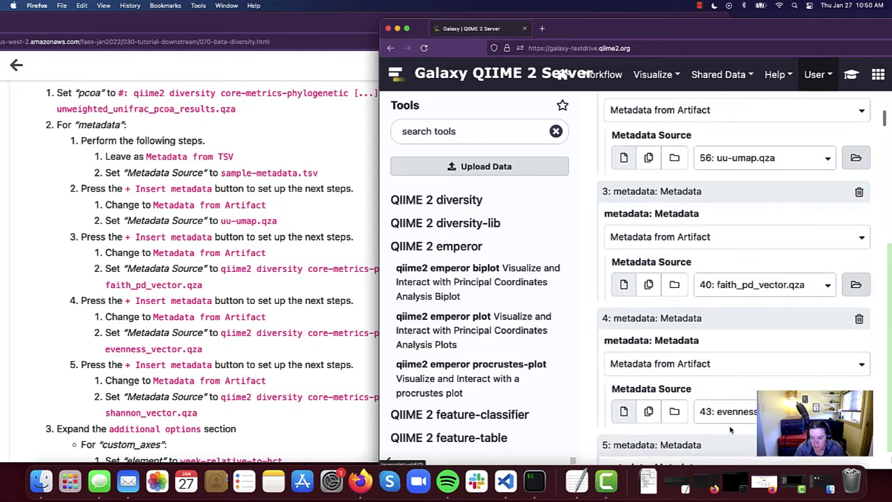
pyautogui.scroll(-5, 730, 431)
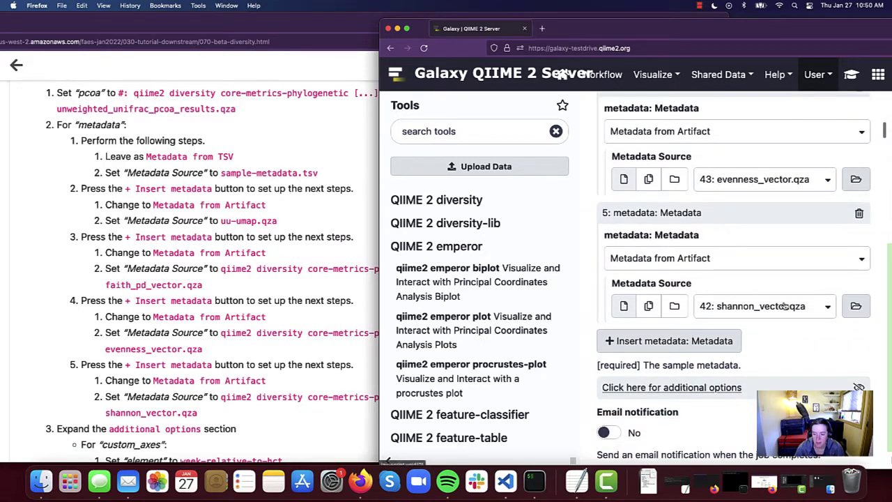
pyautogui.scroll(1, 774, 315)
pyautogui.scroll(-1, 773, 315)
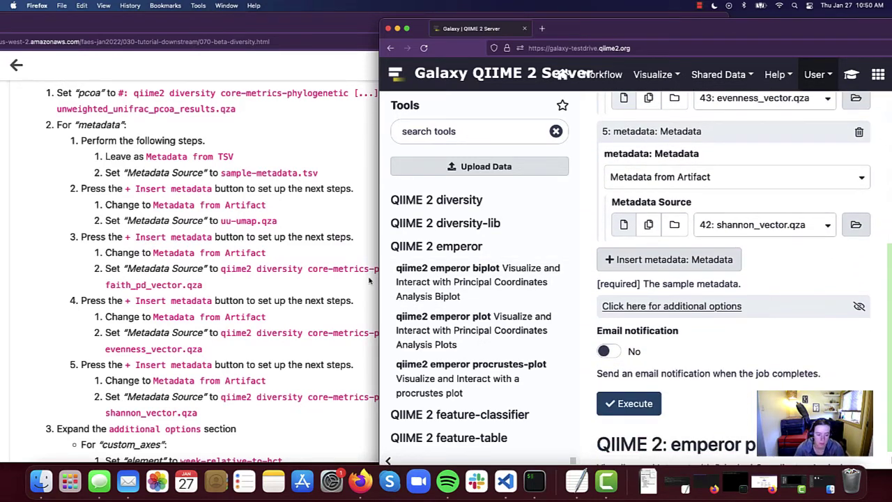
# Expand the additional options to verify the custom axis element, and execute the emperor plot tool on the unweighted UniFrac PCoA results.
pyautogui.click(676, 308)
pyautogui.scroll(-2, 755, 321)
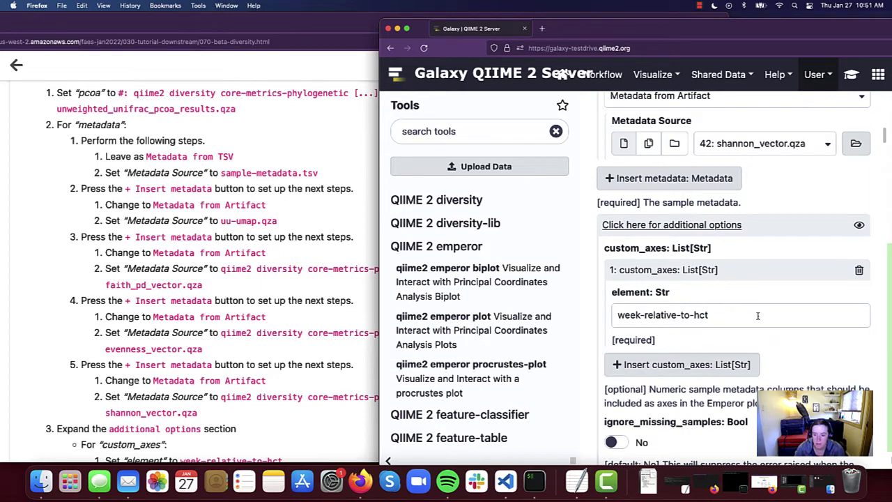
pyautogui.scroll(-8, 758, 315)
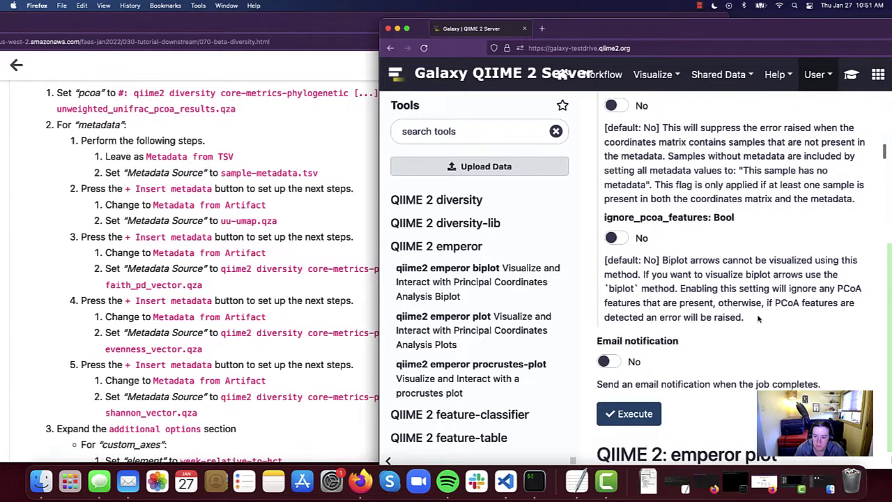
pyautogui.scroll(-3, 758, 319)
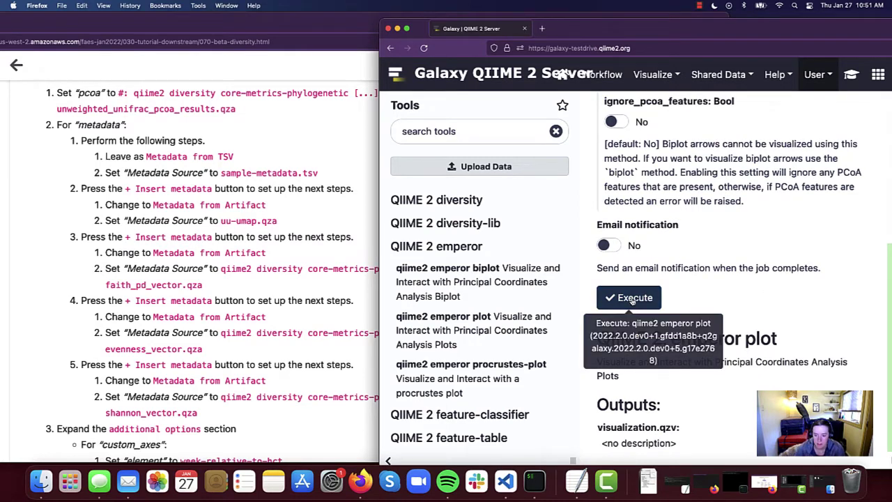
pyautogui.click(632, 299)
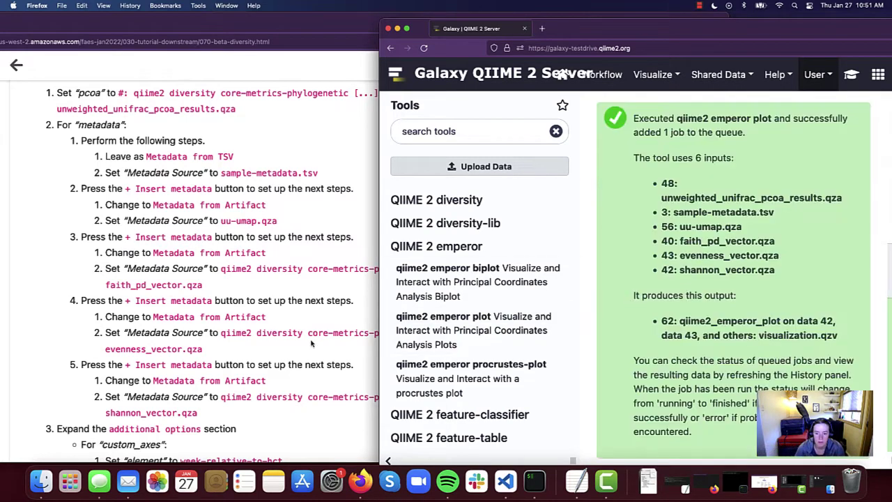
# Check the tutorial's naming table and rename the new unweighted UniFrac emperor plot, dataset 62, as uu-pcoa-emperor-w-time.qzv, saving the change.
pyautogui.scroll(-8, 312, 343)
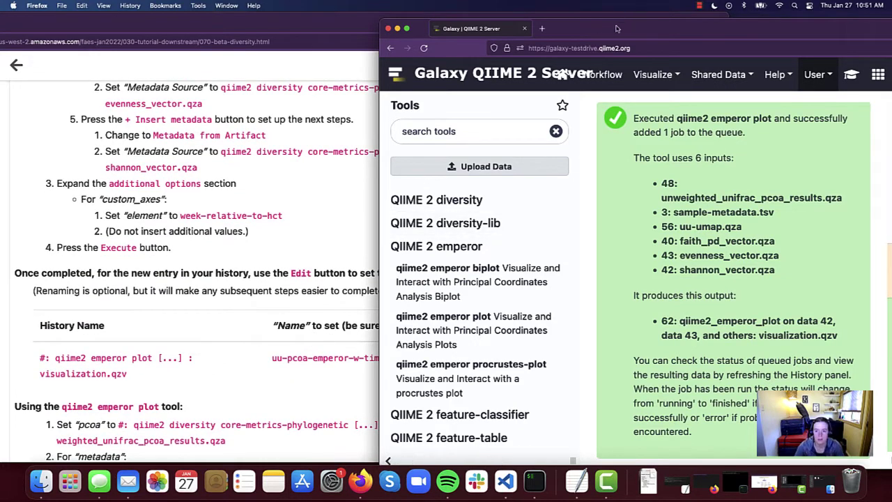
pyautogui.moveTo(616, 28); pyautogui.dragTo(646, 29)
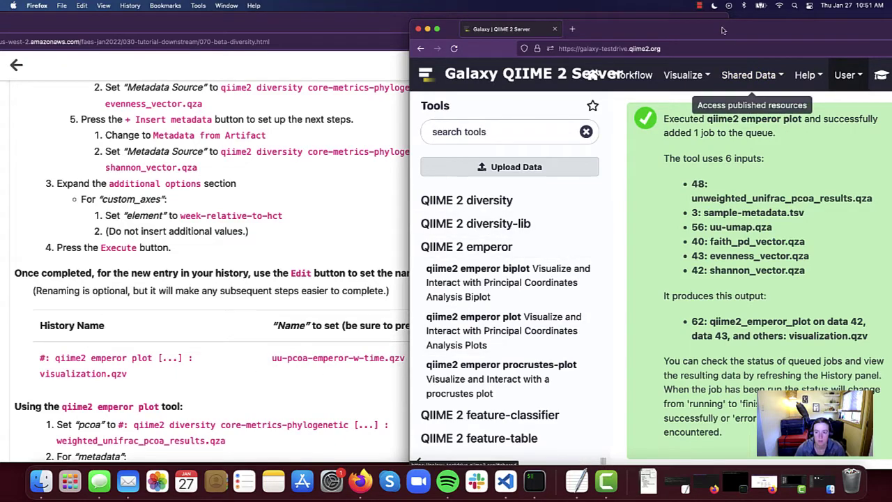
pyautogui.moveTo(722, 29); pyautogui.dragTo(492, 28)
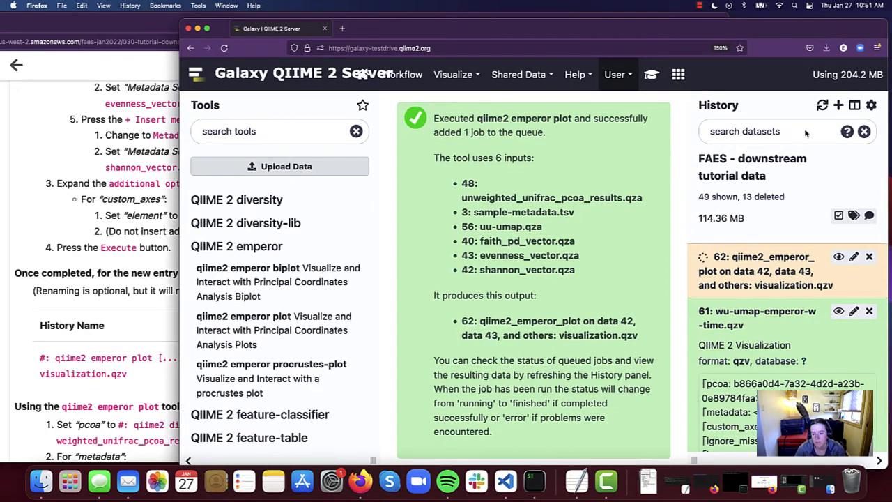
pyautogui.click(854, 258)
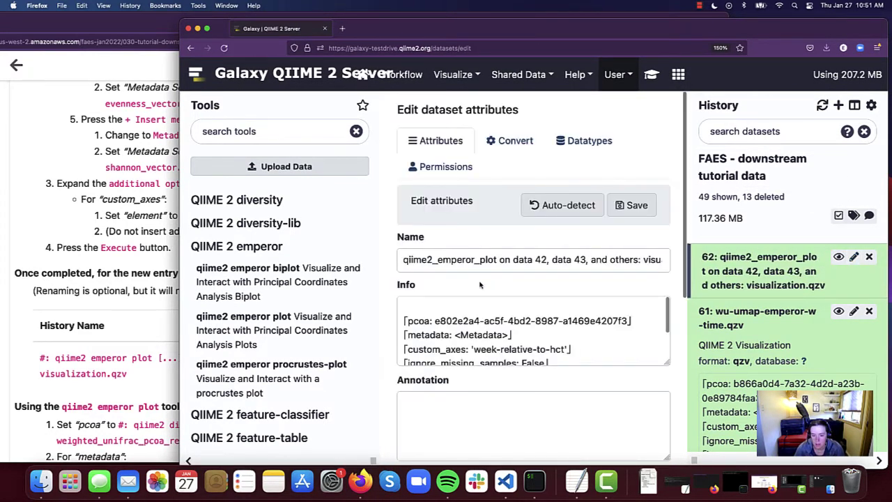
pyautogui.click(501, 259)
pyautogui.tripleClick(501, 259)
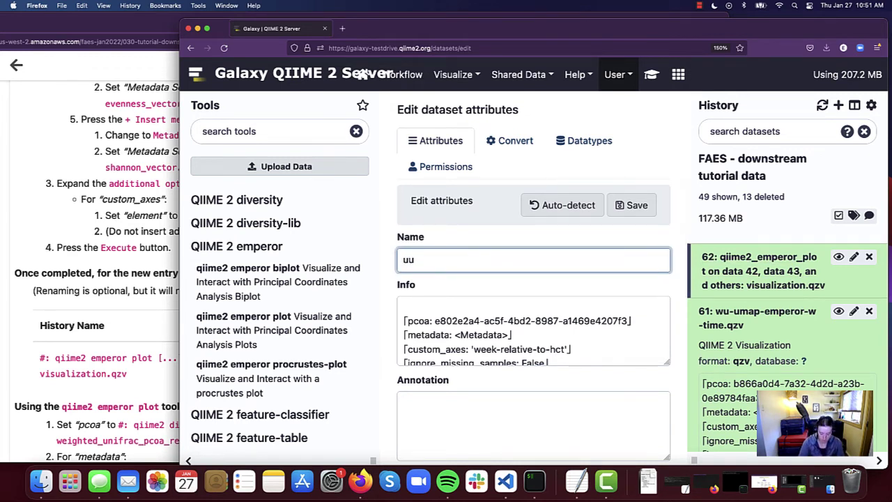
pyautogui.write('coa=')
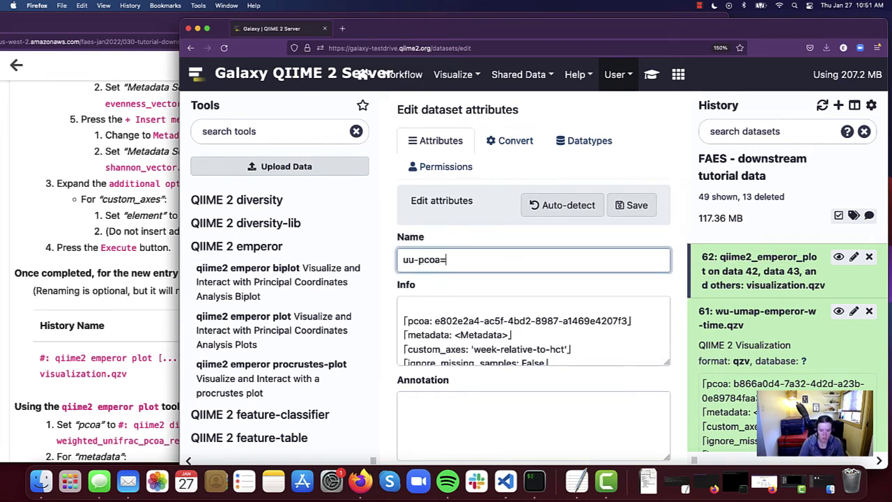
pyautogui.press('BackSpace')
pyautogui.write('-emperor-w-')
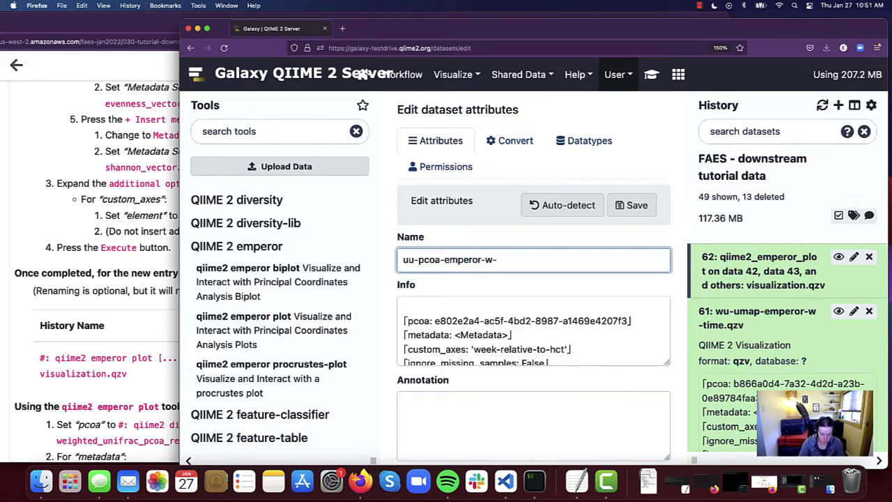
pyautogui.write('time.qzv')
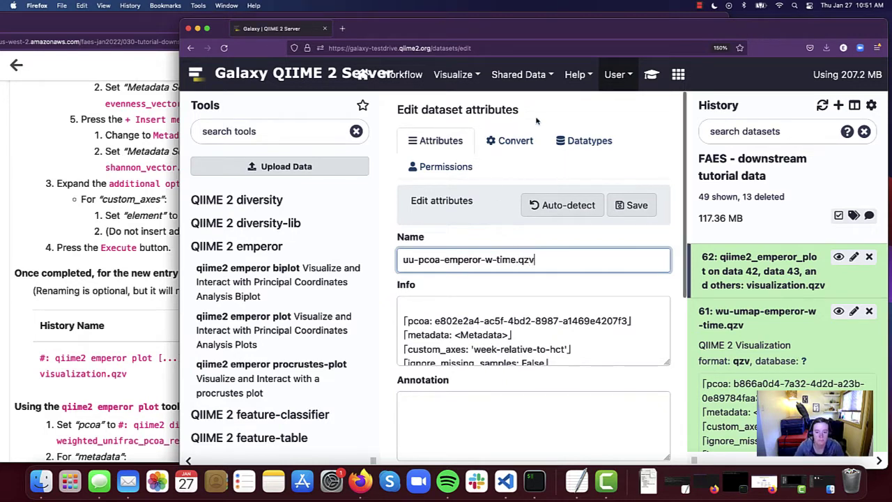
pyautogui.click(634, 207)
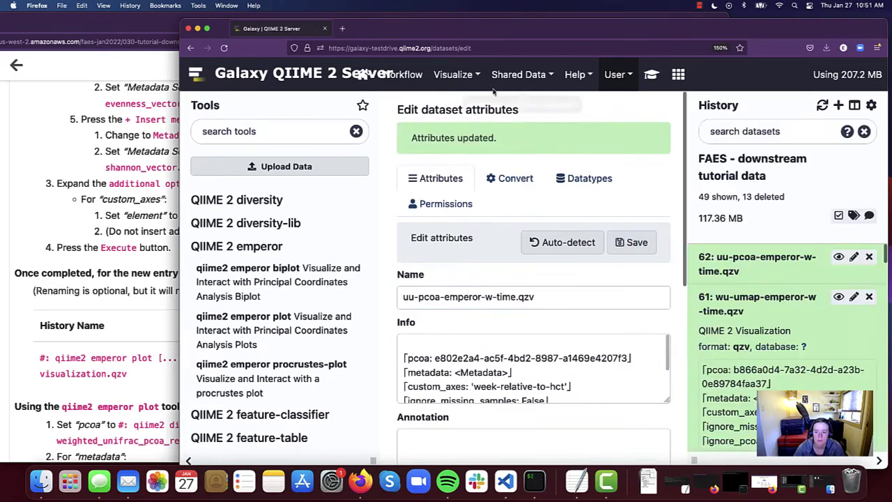
# Collapse wu-umap-emperor-w-time.qzv in the history, expand uu-pcoa-emperor-w-time.qzv and load its emperor plot job for rerunning.
pyautogui.moveTo(400, 30); pyautogui.dragTo(566, 33)
pyautogui.scroll(-5, 245, 381)
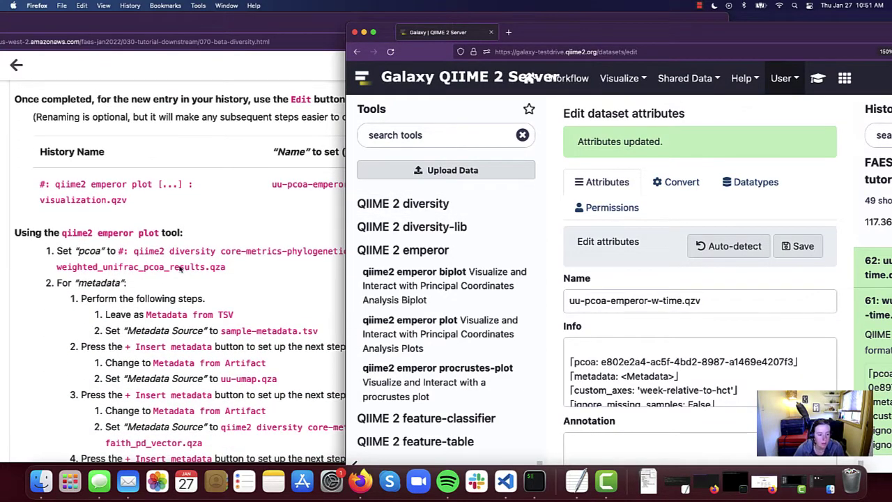
pyautogui.moveTo(703, 34); pyautogui.dragTo(534, 27)
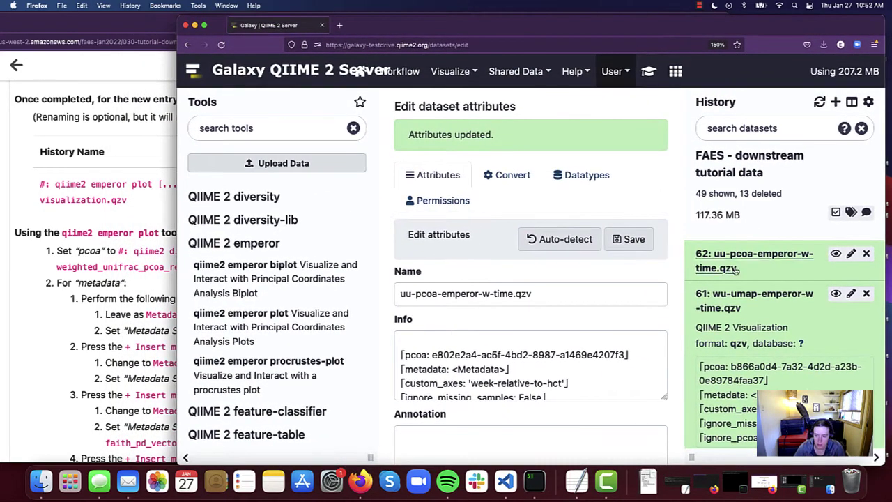
pyautogui.click(724, 299)
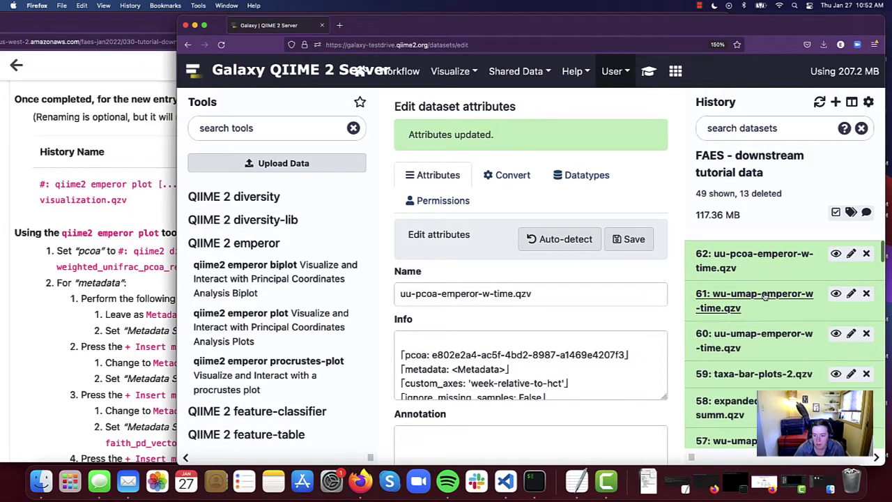
pyautogui.click(770, 258)
pyautogui.scroll(-2, 766, 314)
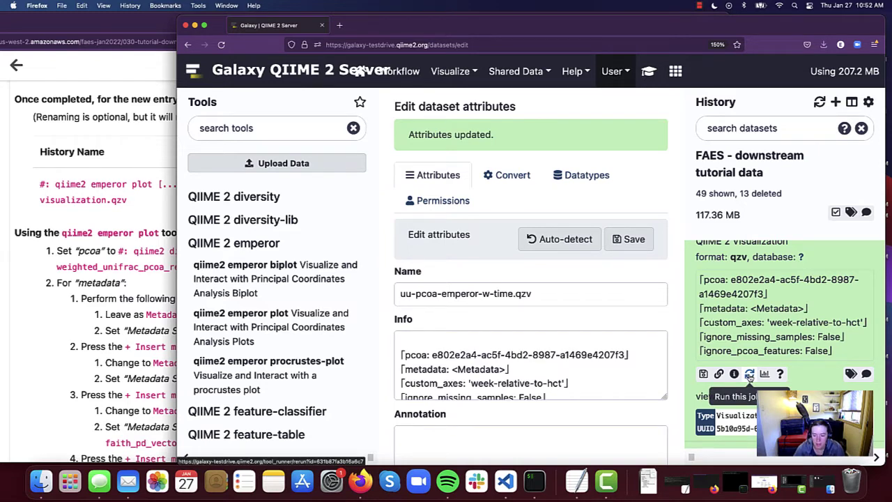
pyautogui.click(749, 375)
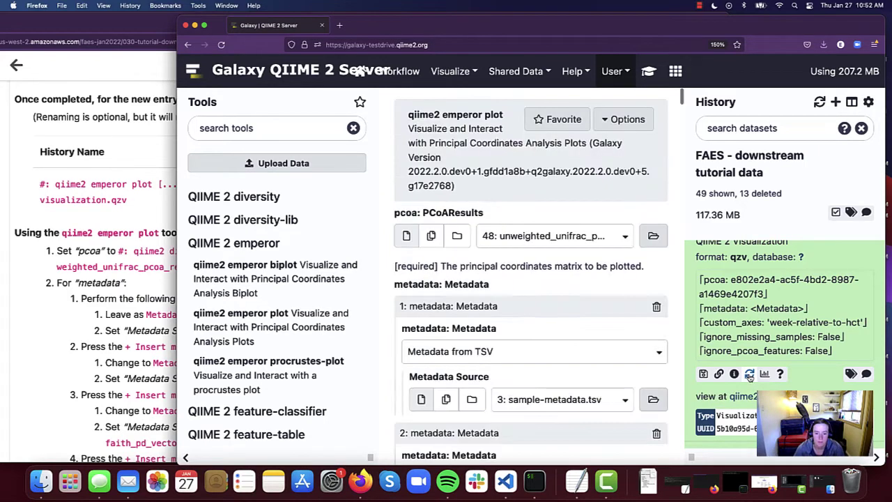
# Set the pcoa input of the emperor plot form to 49: weighted_unifrac_pcoa_results.qza.
pyautogui.moveTo(382, 29); pyautogui.dragTo(460, 31)
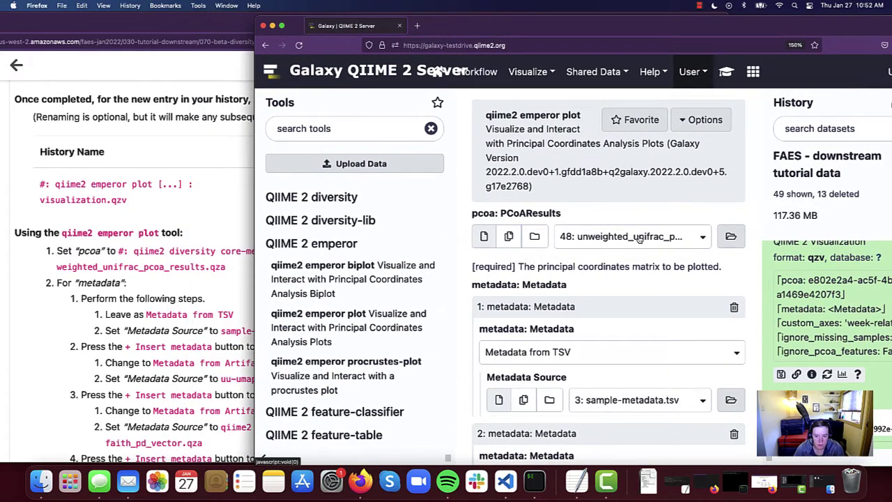
pyautogui.click(639, 238)
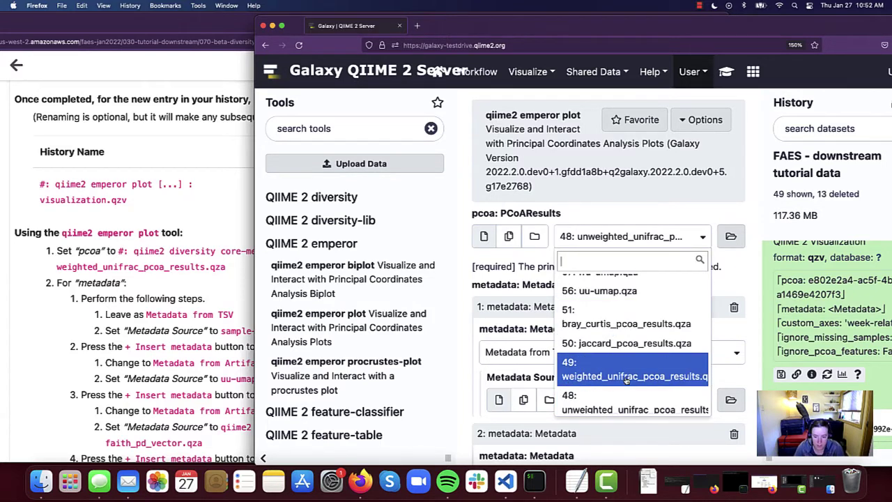
pyautogui.click(652, 377)
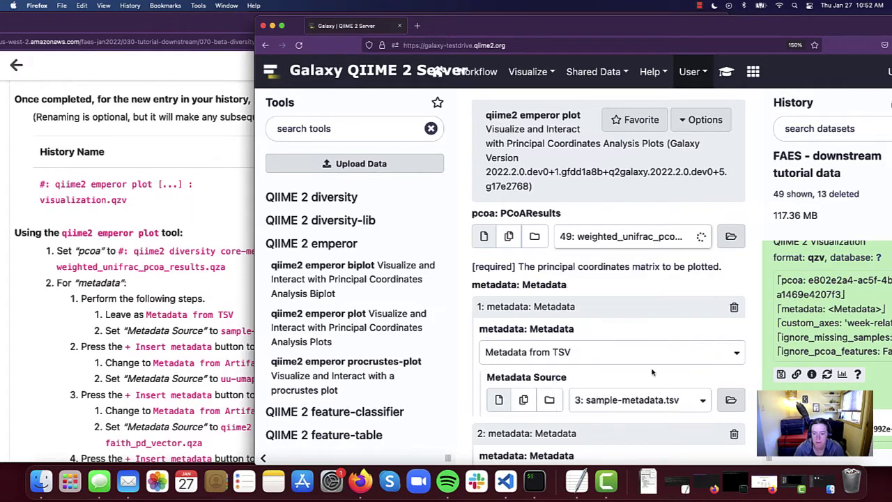
# Review the metadata entries and the custom axis in the additional options, and execute the emperor plot on the weighted UniFrac PCoA results.
pyautogui.scroll(-5, 669, 286)
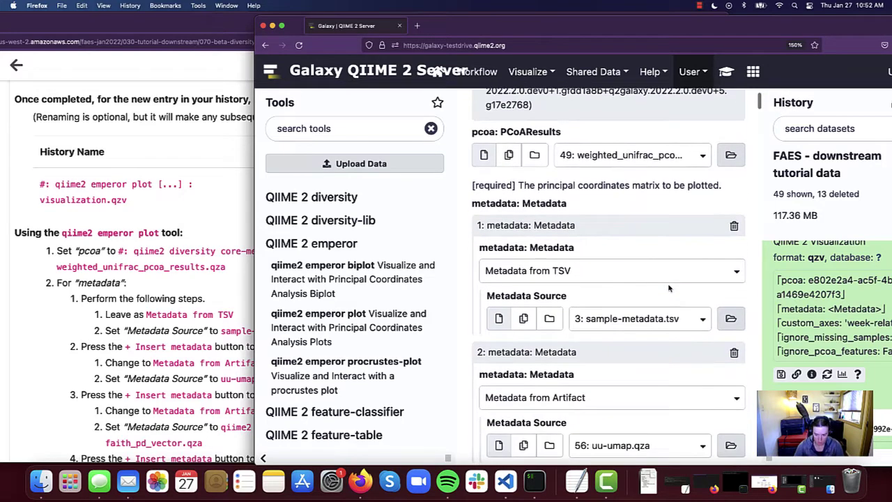
pyautogui.scroll(-6, 667, 288)
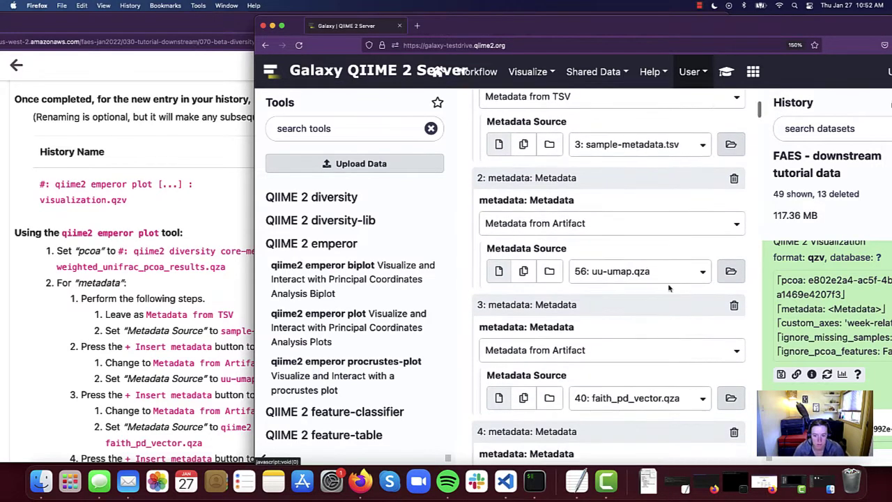
pyautogui.scroll(-8, 668, 287)
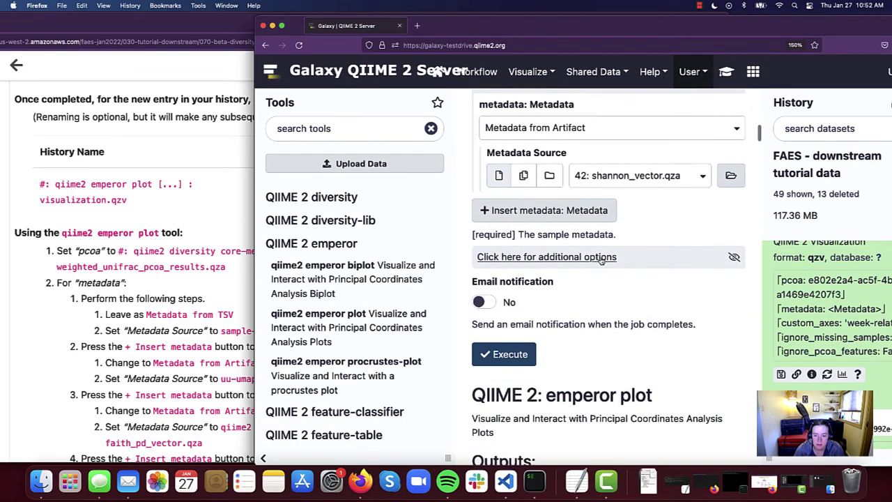
pyautogui.click(586, 259)
pyautogui.scroll(-1, 682, 276)
pyautogui.scroll(-2, 681, 276)
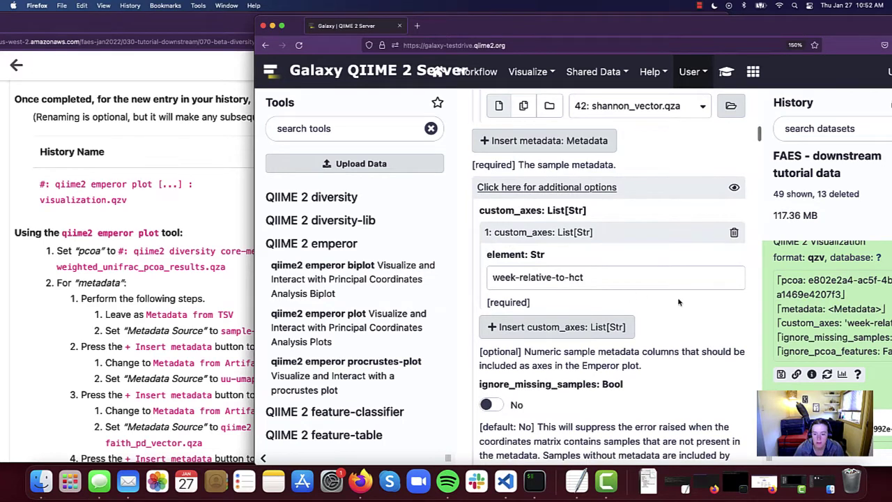
pyautogui.scroll(-8, 679, 301)
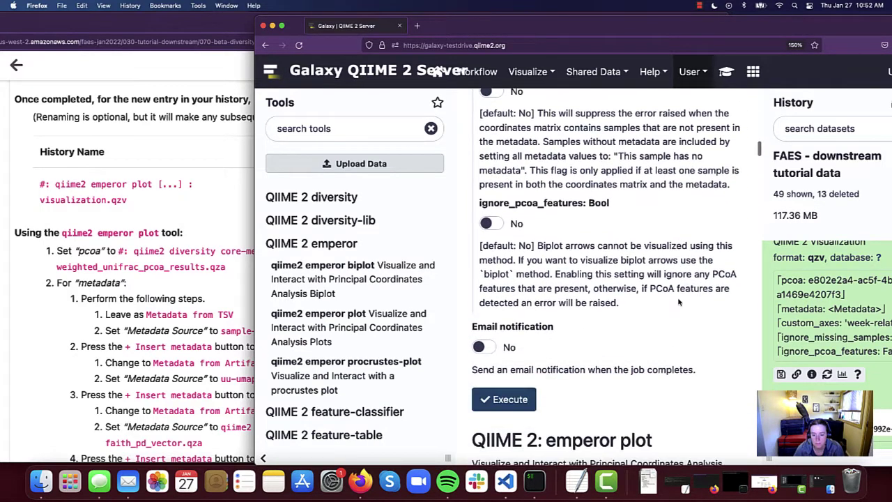
pyautogui.scroll(-2, 679, 301)
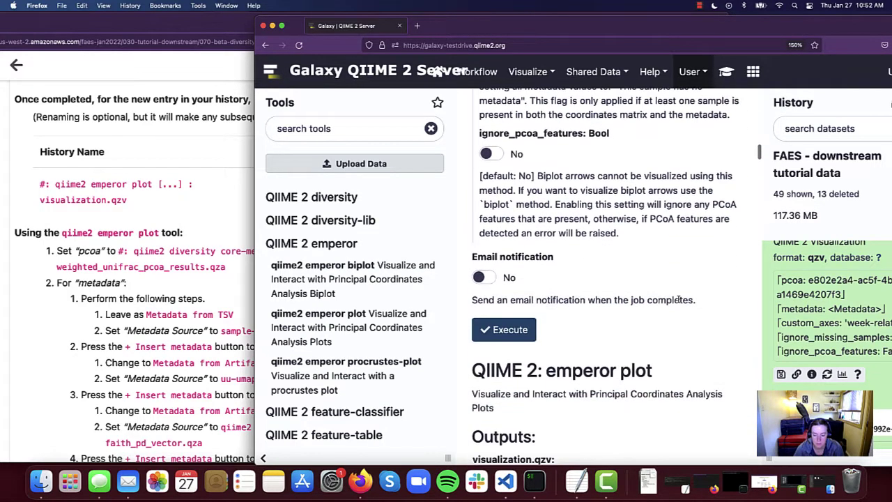
pyautogui.click(507, 330)
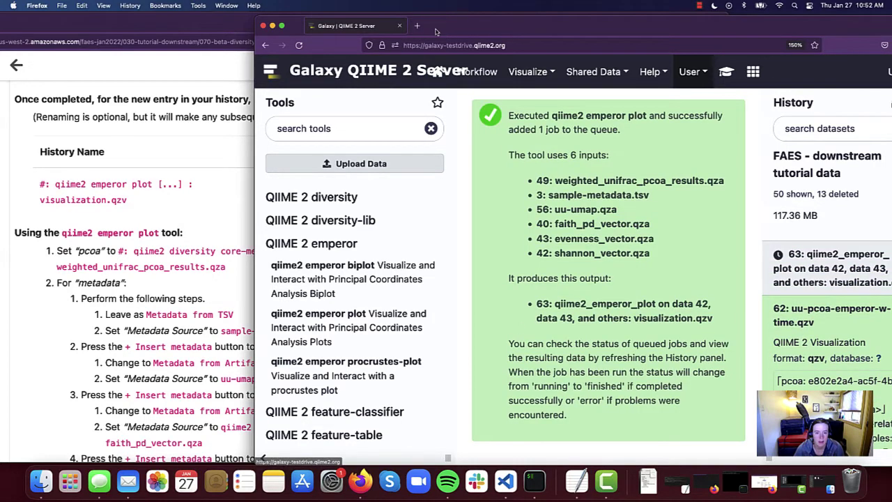
# Check the tutorial's naming table and rename the new weighted UniFrac emperor plot, dataset 63, as wu-pcoa-emperor-w-time.qzv, saving the change.
pyautogui.moveTo(436, 31); pyautogui.dragTo(561, 29)
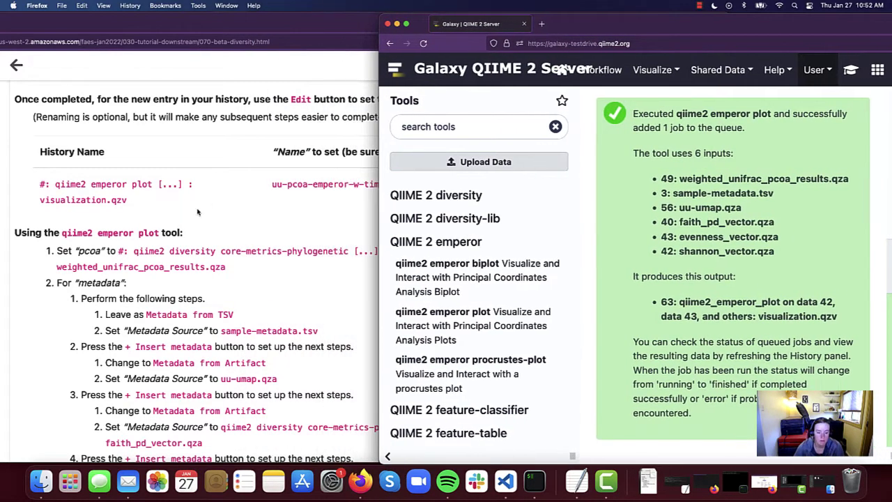
pyautogui.scroll(-10, 197, 212)
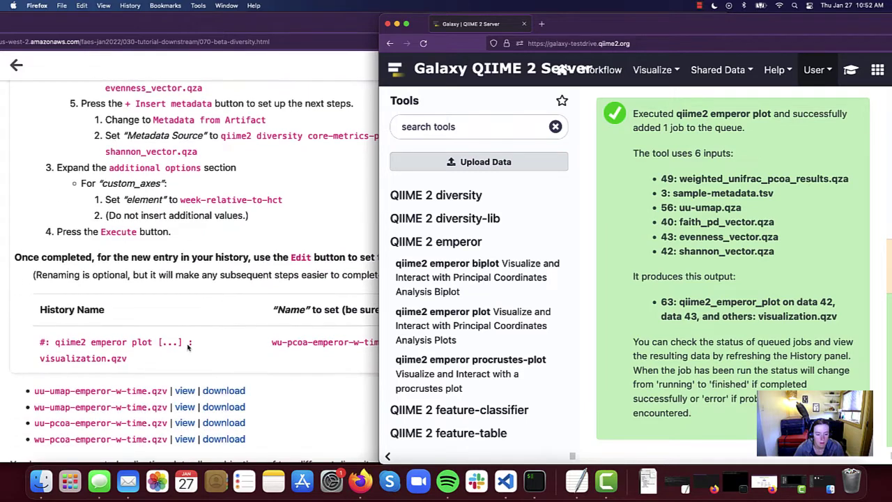
pyautogui.moveTo(639, 27); pyautogui.dragTo(678, 33)
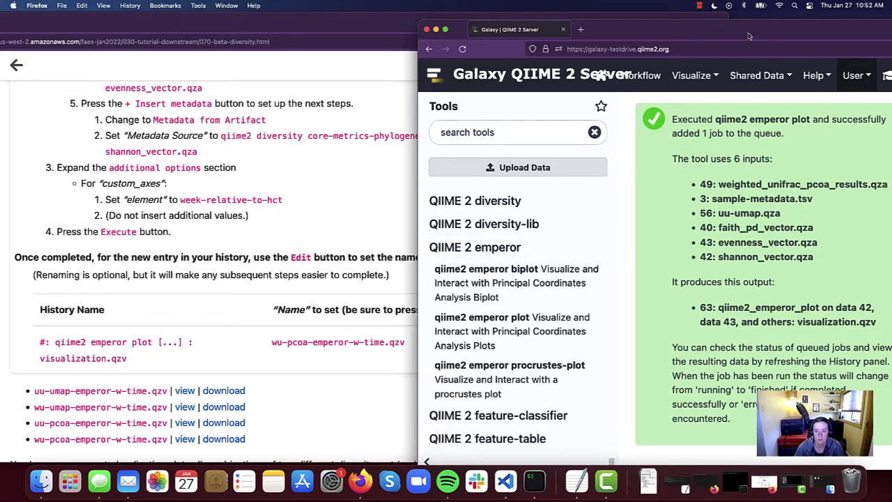
pyautogui.moveTo(749, 36); pyautogui.dragTo(512, 36)
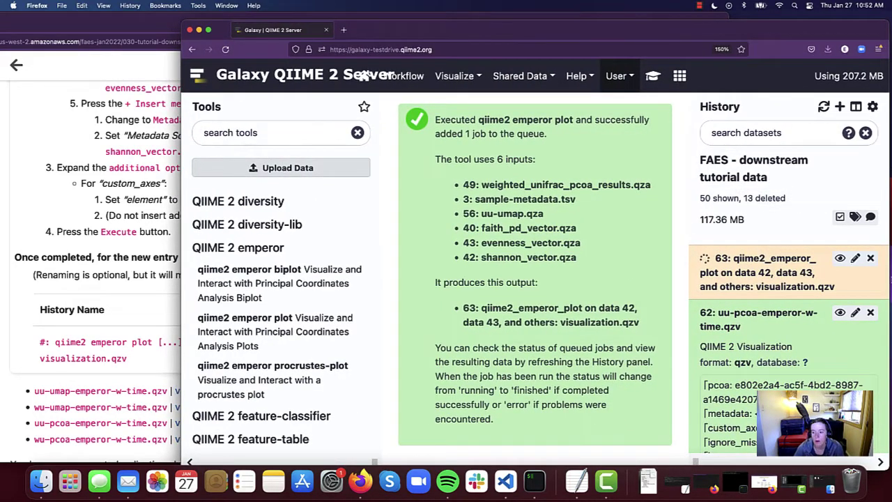
pyautogui.click(855, 260)
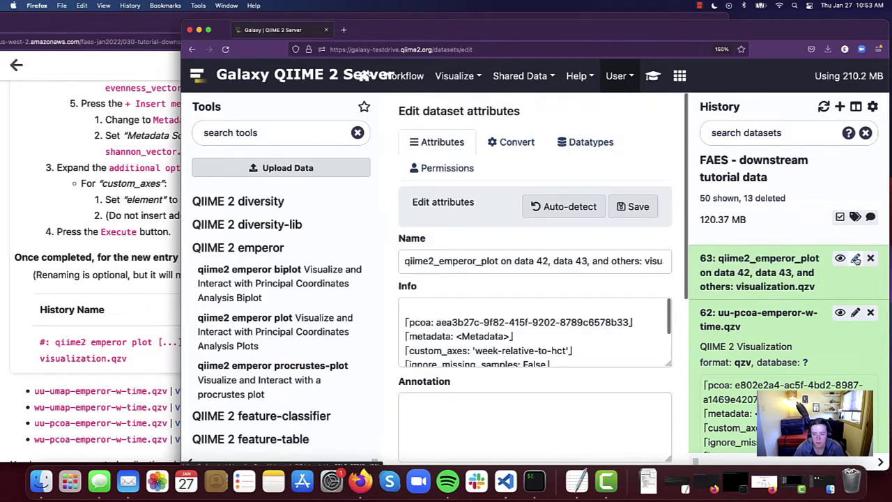
pyautogui.tripleClick(491, 262)
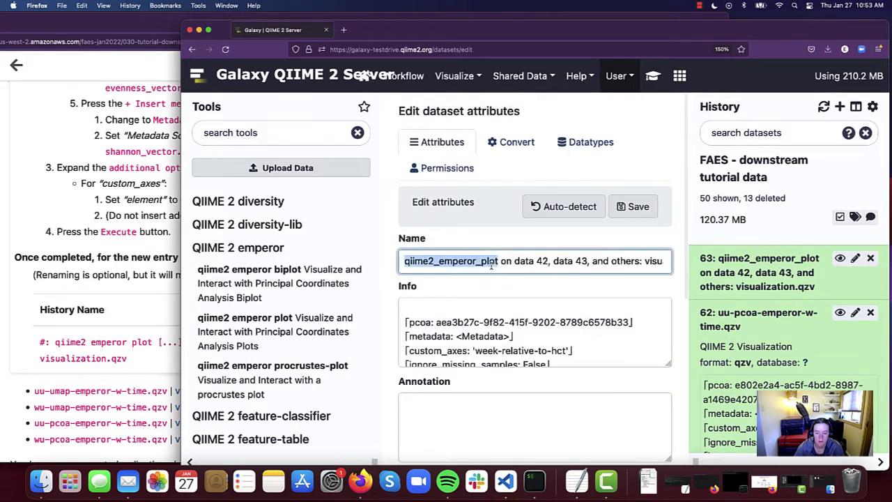
pyautogui.press('BackSpace')
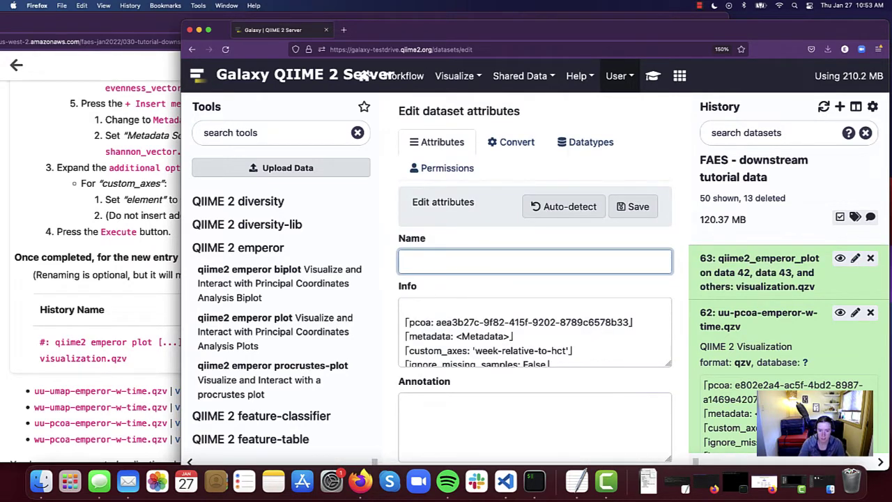
pyautogui.write('wu')
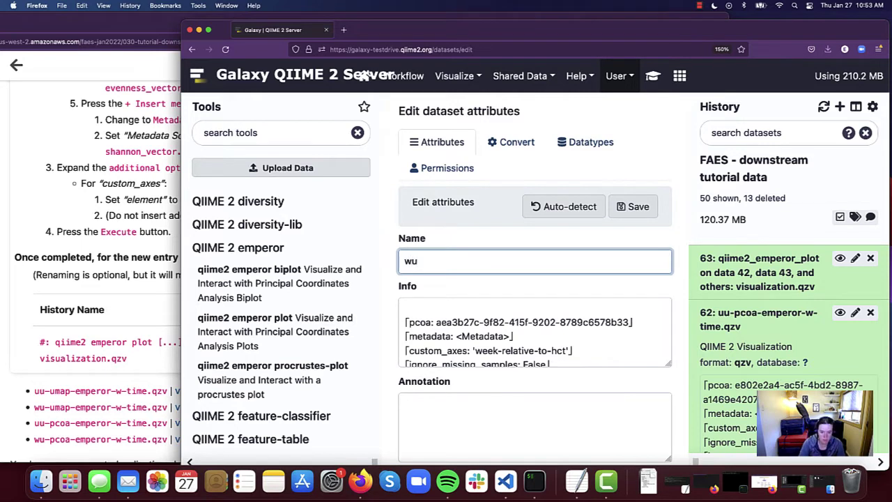
pyautogui.write('0-')
pyautogui.write('coa-')
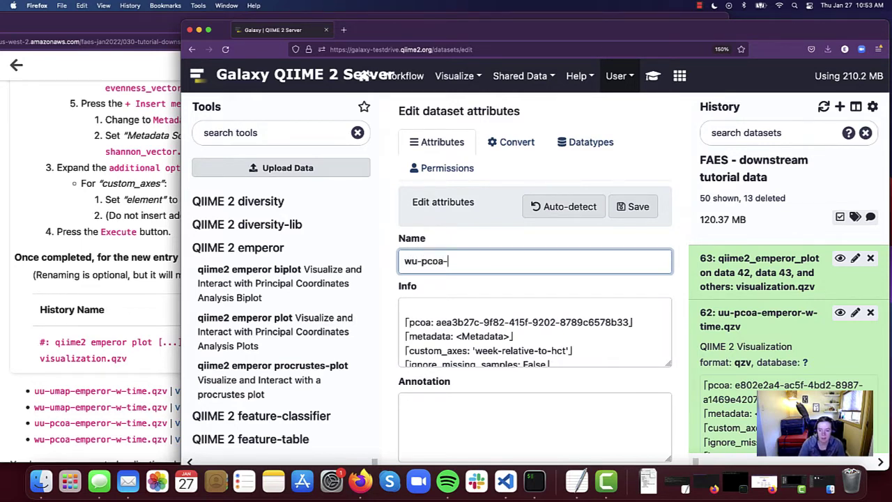
pyautogui.write('emperor')
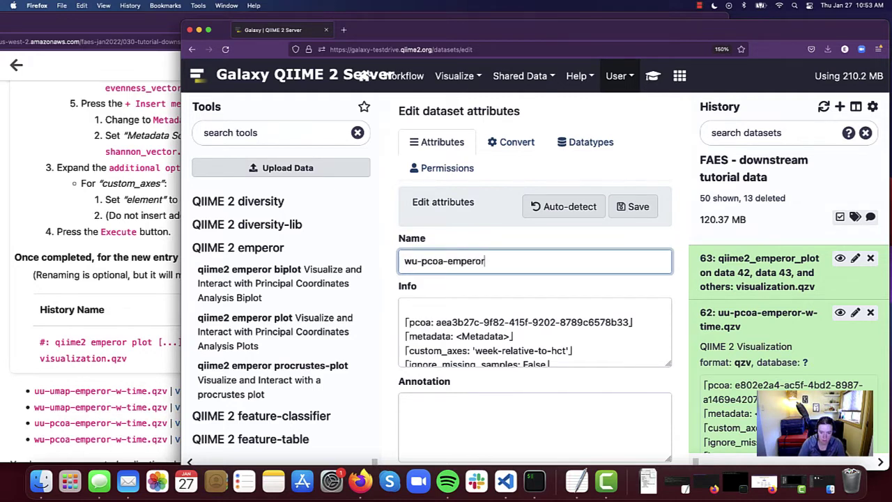
pyautogui.write('-w-time')
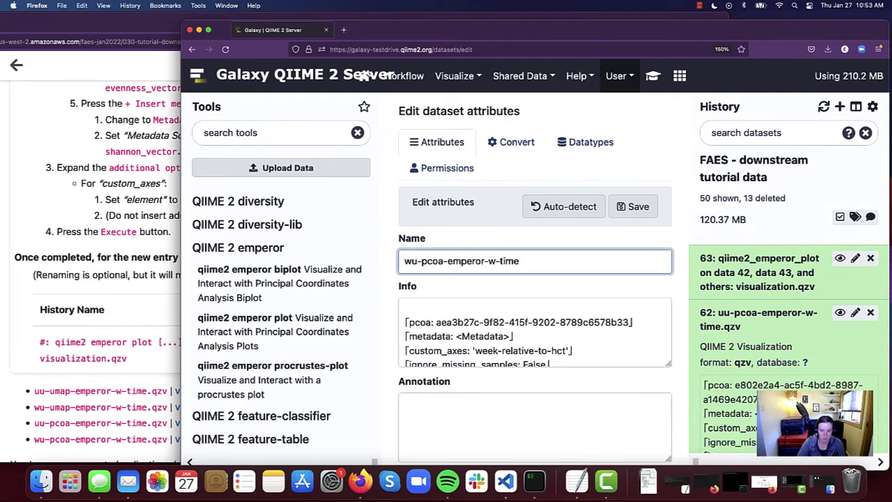
pyautogui.write('.qzv')
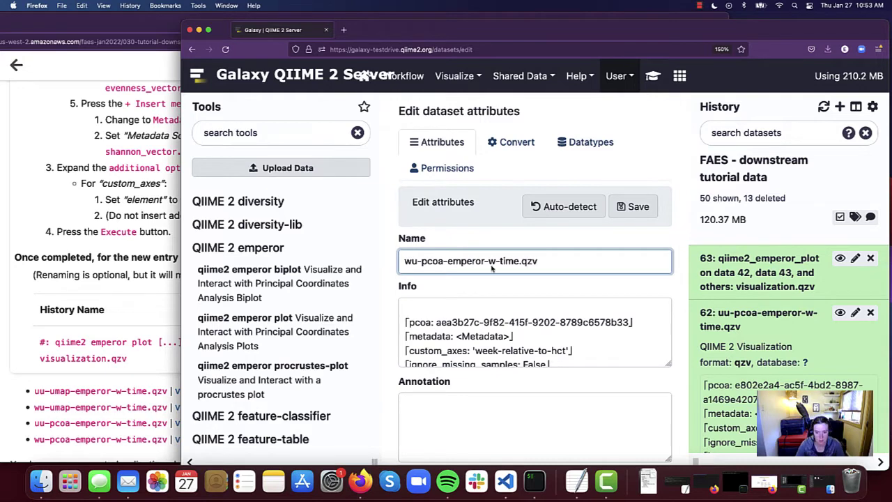
pyautogui.click(563, 290)
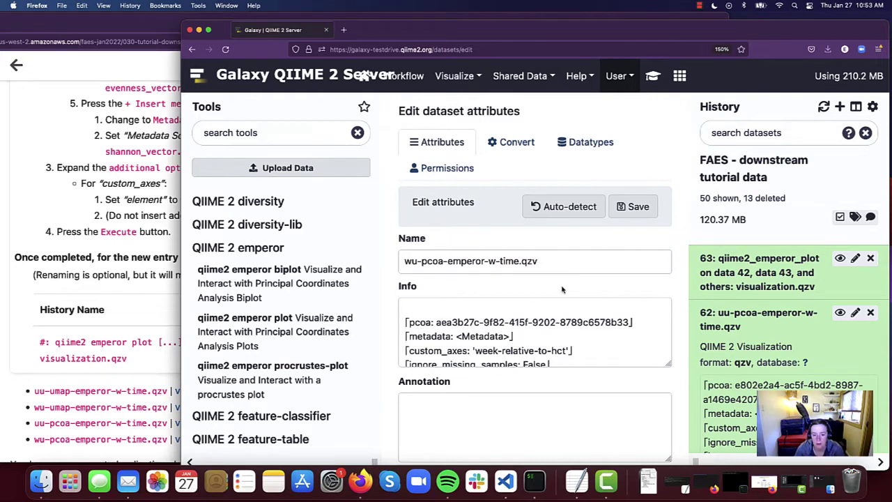
pyautogui.click(639, 208)
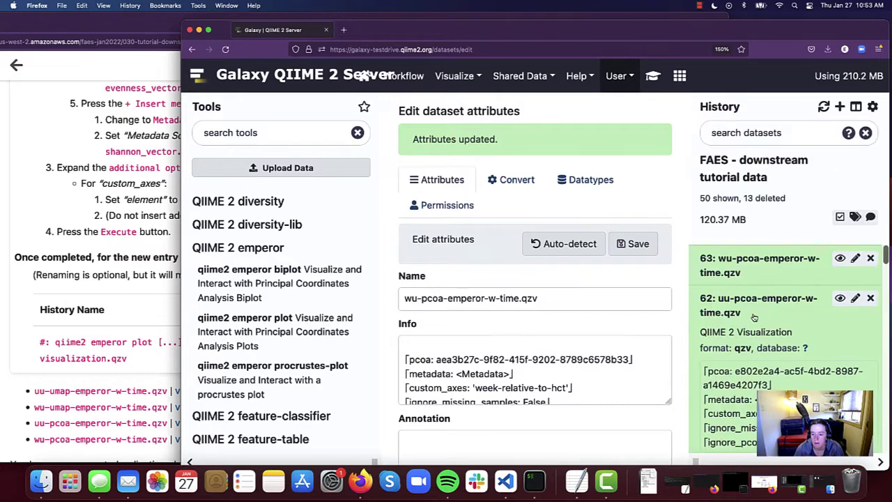
# Collapse uu-pcoa-emperor-w-time.qzv in the history, expand wu-pcoa-emperor-w-time.qzv and open its visualization in QIIME 2 View.
pyautogui.click(763, 299)
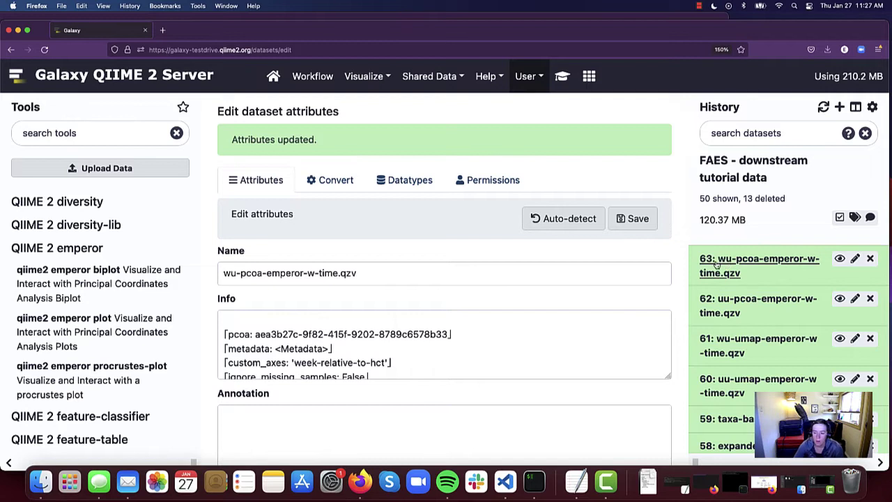
pyautogui.click(767, 262)
pyautogui.scroll(-3, 794, 272)
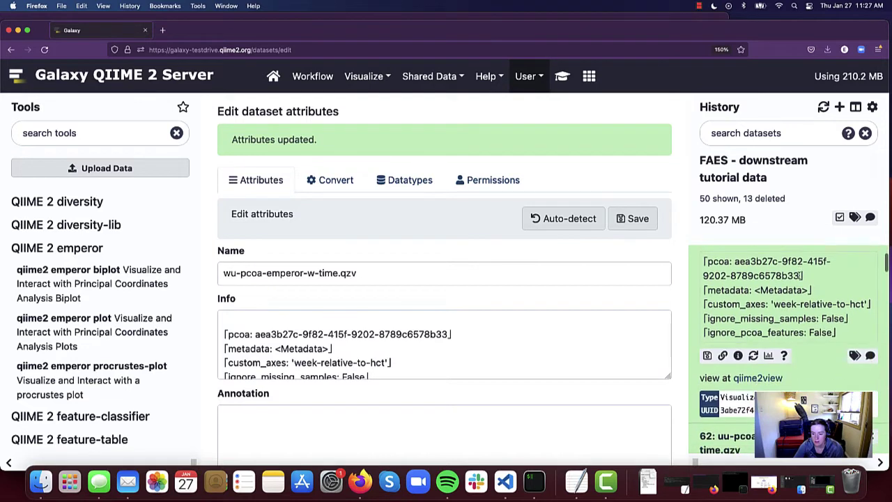
pyautogui.scroll(-1, 799, 274)
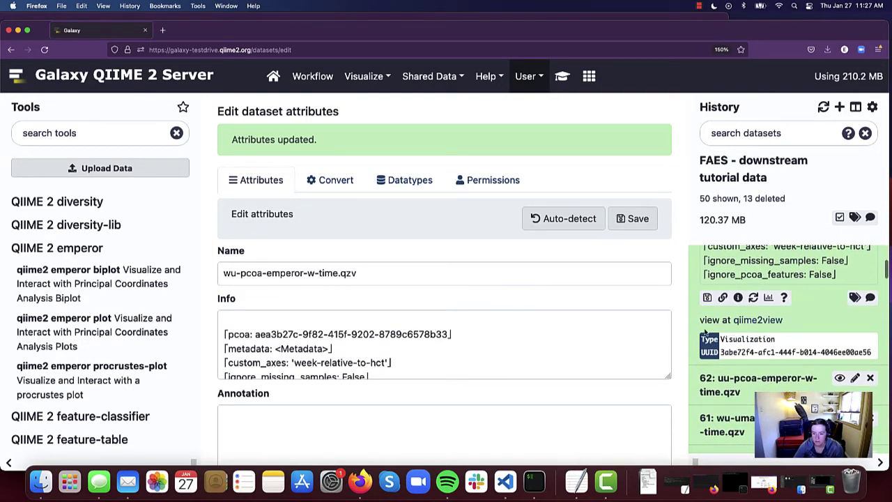
pyautogui.click(759, 320)
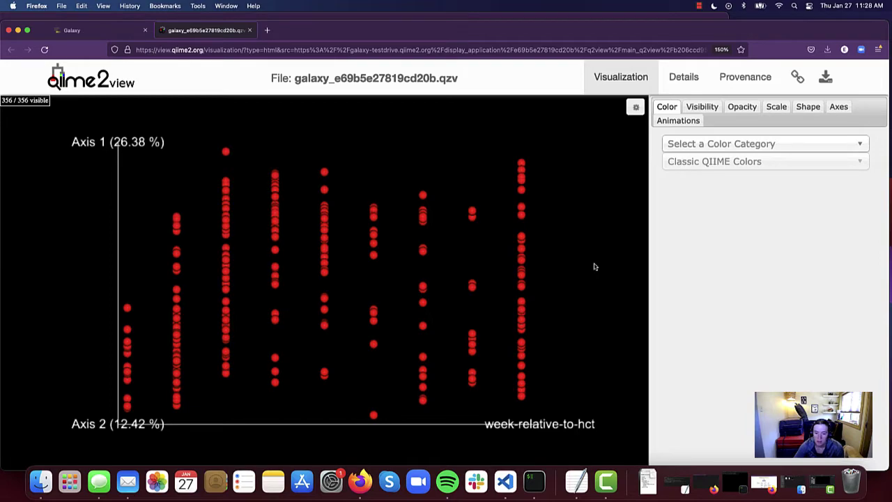
# Examine from several angles how the weighted UniFrac samples spread over Axis 1, Axis 2 and week-relative-to-hct.
pyautogui.moveTo(595, 267); pyautogui.dragTo(640, 258)
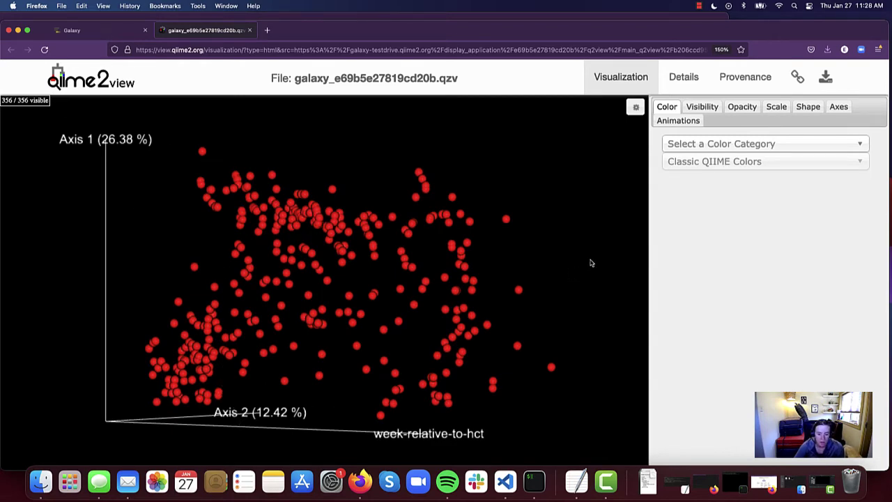
pyautogui.moveTo(590, 260); pyautogui.dragTo(548, 272)
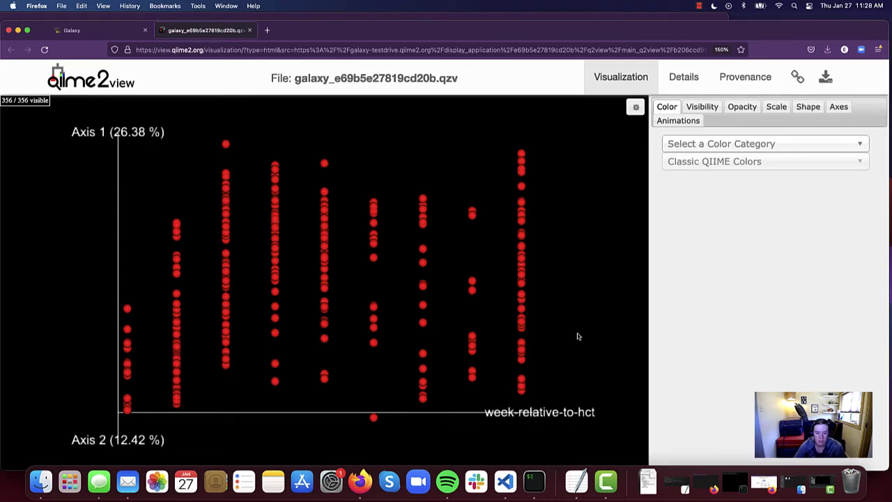
pyautogui.moveTo(587, 360)
pyautogui.mouseDown()
pyautogui.moveTo(611, 354)
pyautogui.moveTo(588, 354)
pyautogui.mouseUp()
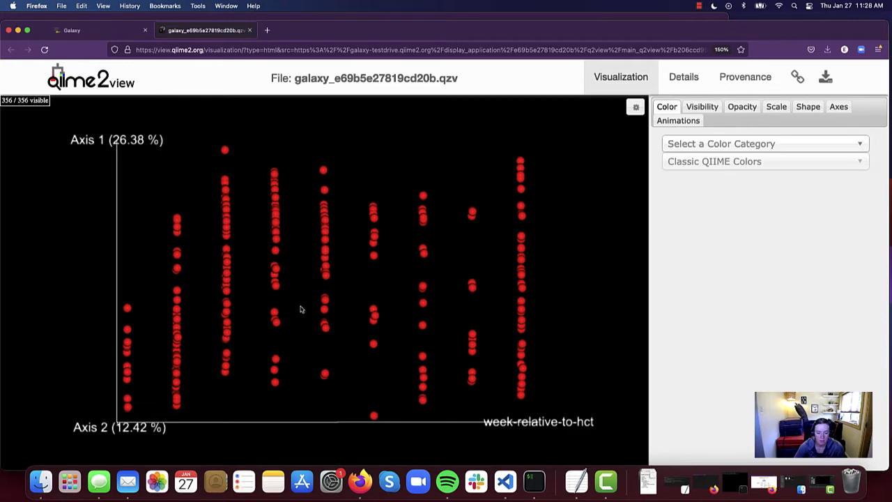
pyautogui.moveTo(301, 309)
pyautogui.mouseDown()
pyautogui.moveTo(334, 313)
pyautogui.moveTo(304, 319)
pyautogui.moveTo(259, 307)
pyautogui.moveTo(317, 315)
pyautogui.mouseUp()
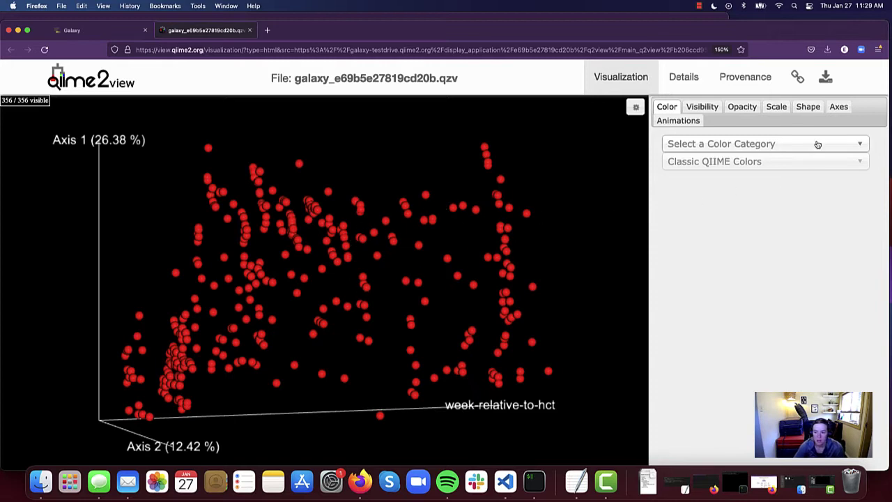
# Color the samples in the emperor plot by autoFmtGroup and apply the Dark color palette.
pyautogui.click(783, 144)
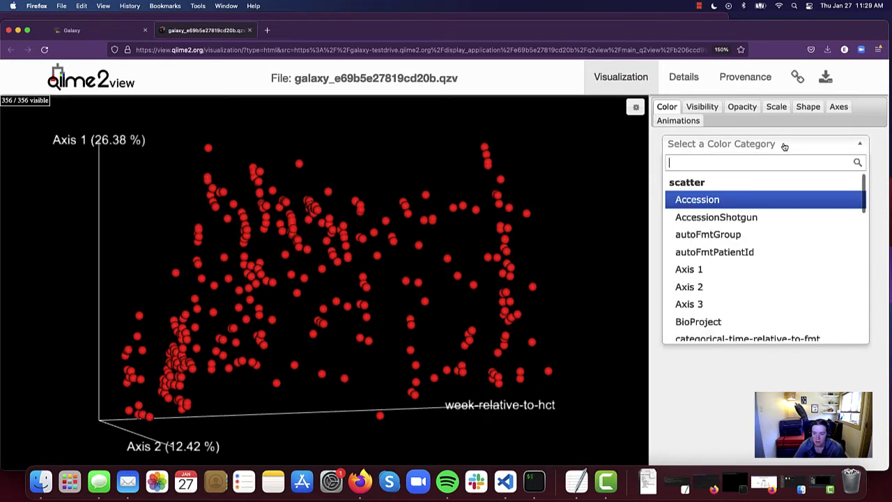
pyautogui.click(752, 238)
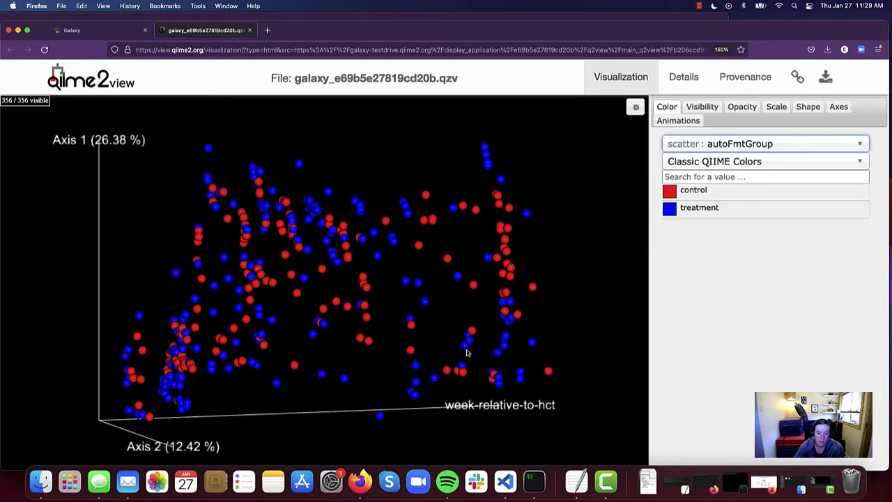
pyautogui.moveTo(482, 362)
pyautogui.mouseDown()
pyautogui.moveTo(387, 346)
pyautogui.moveTo(481, 382)
pyautogui.moveTo(493, 367)
pyautogui.mouseUp()
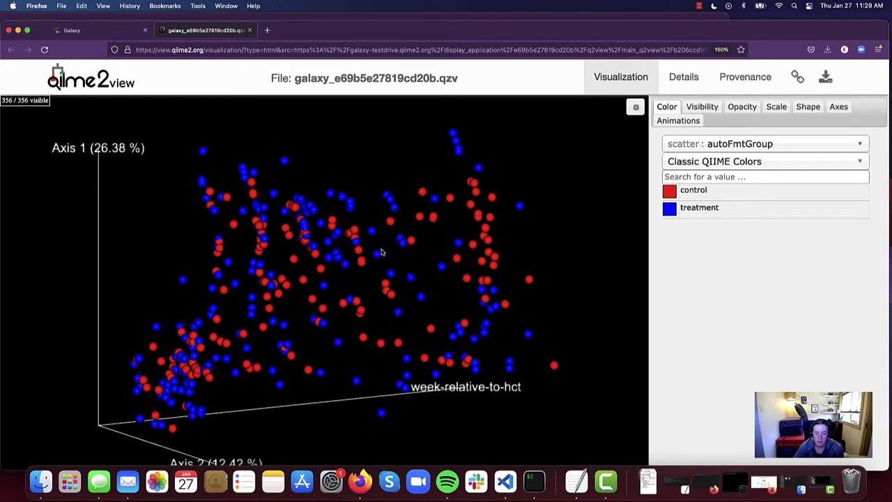
pyautogui.click(778, 162)
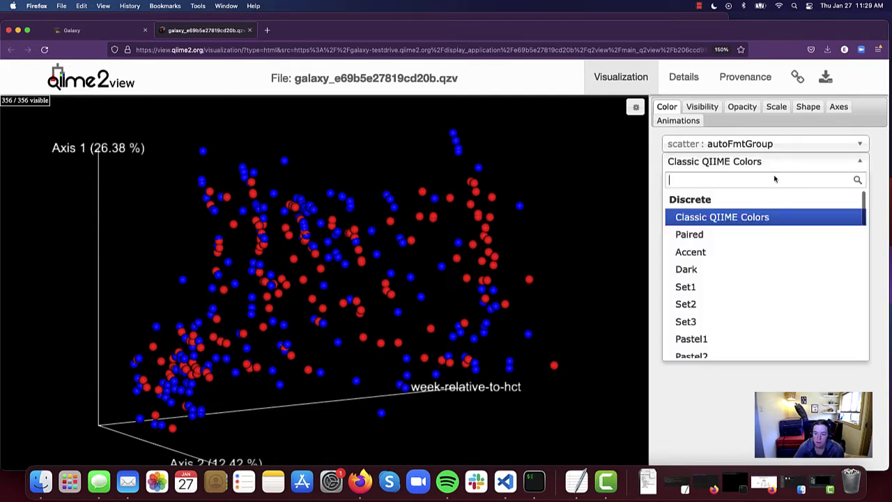
pyautogui.click(710, 271)
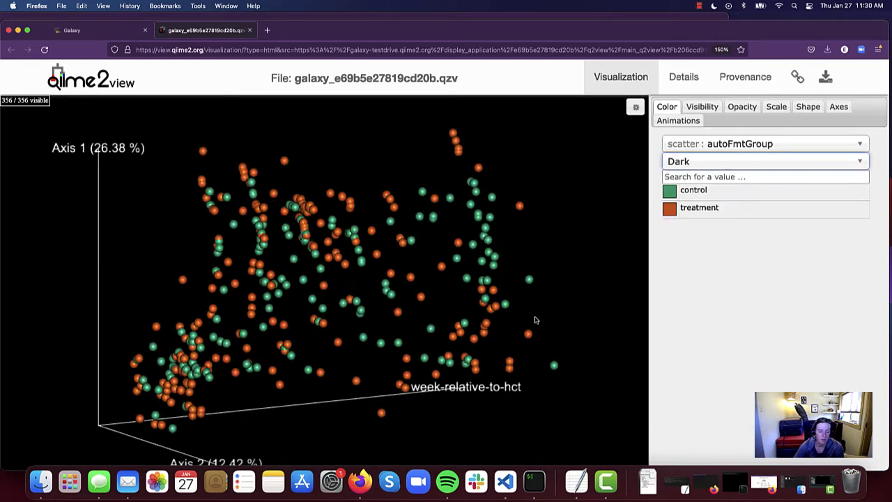
pyautogui.moveTo(500, 333)
pyautogui.mouseDown()
pyautogui.moveTo(404, 309)
pyautogui.moveTo(351, 315)
pyautogui.moveTo(439, 342)
pyautogui.moveTo(504, 335)
pyautogui.mouseUp()
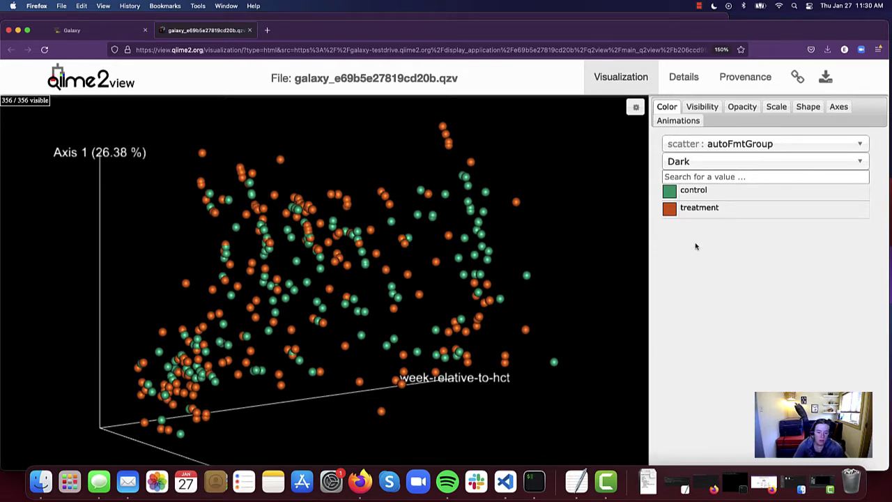
# Recolor the samples in the emperor plot by the Disease category.
pyautogui.click(752, 145)
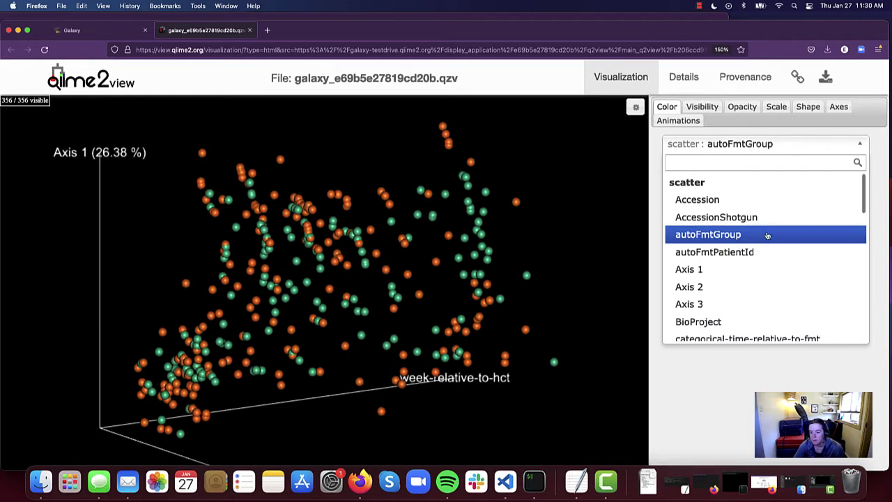
pyautogui.scroll(-5, 775, 278)
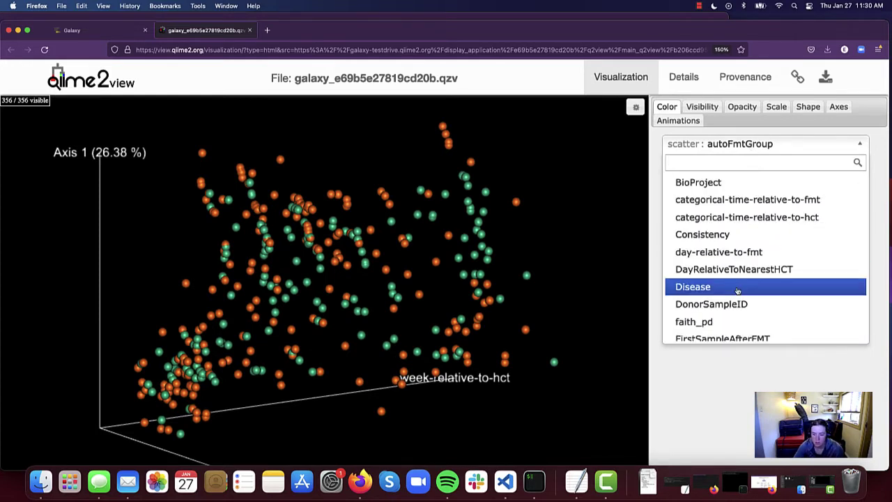
pyautogui.click(738, 288)
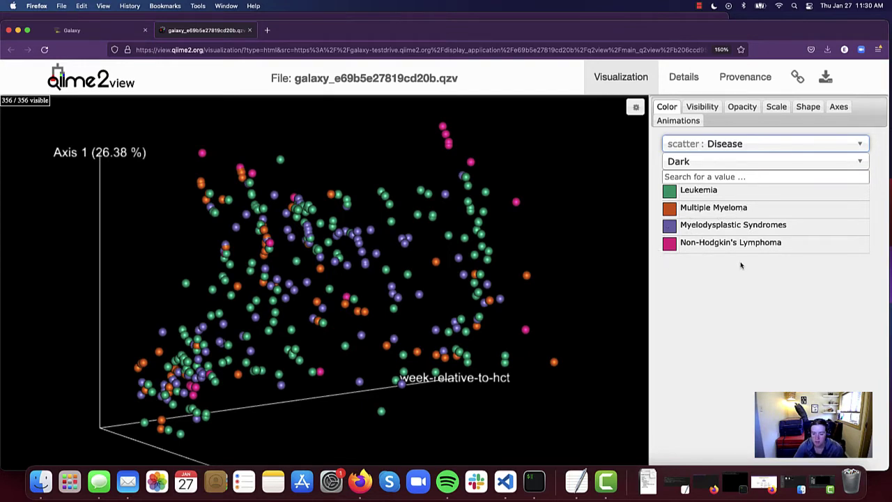
# Recolor the samples in the emperor plot by the SampleID category.
pyautogui.click(756, 151)
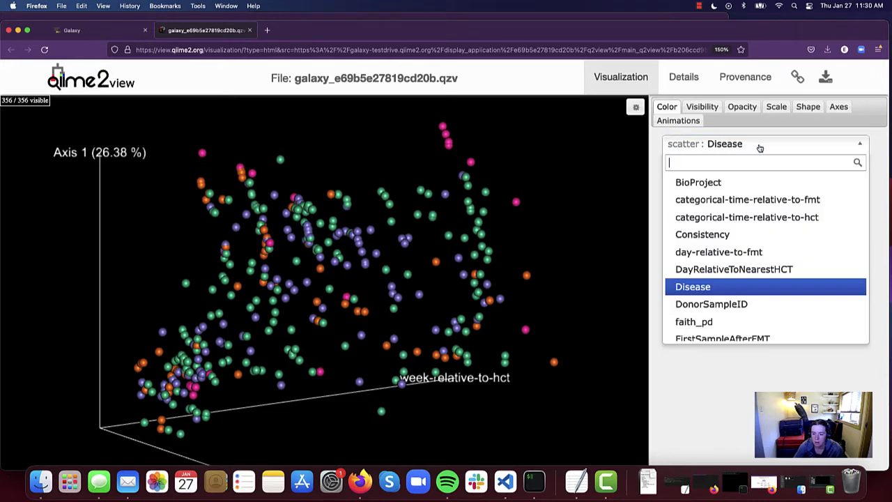
pyautogui.scroll(-10, 737, 259)
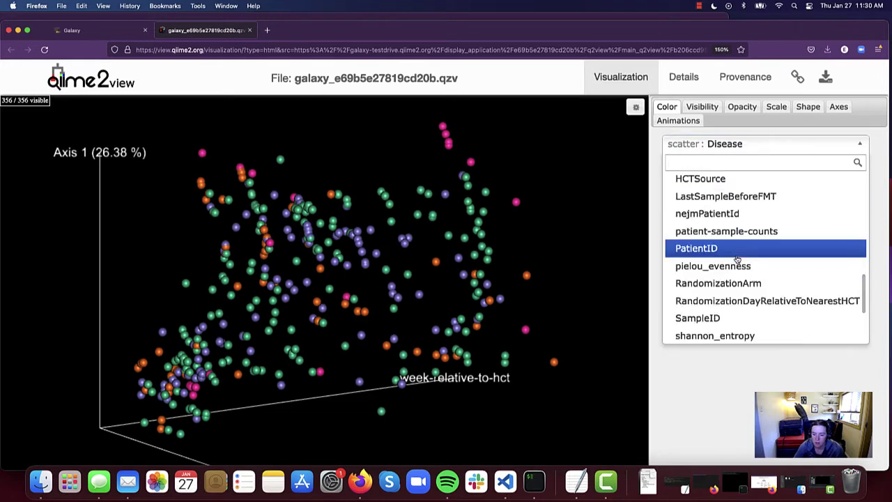
pyautogui.scroll(-2, 737, 259)
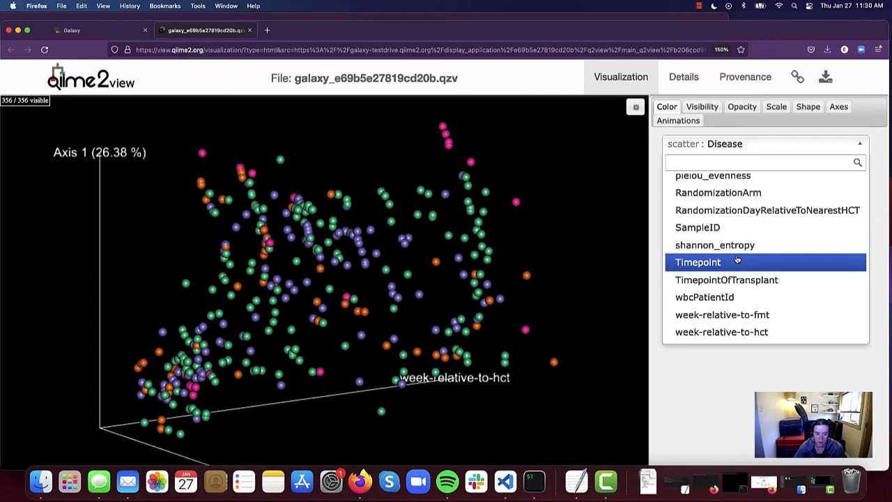
pyautogui.click(767, 227)
# Recolor the samples in the emperor plot by the pielou_evenness values.
pyautogui.click(765, 146)
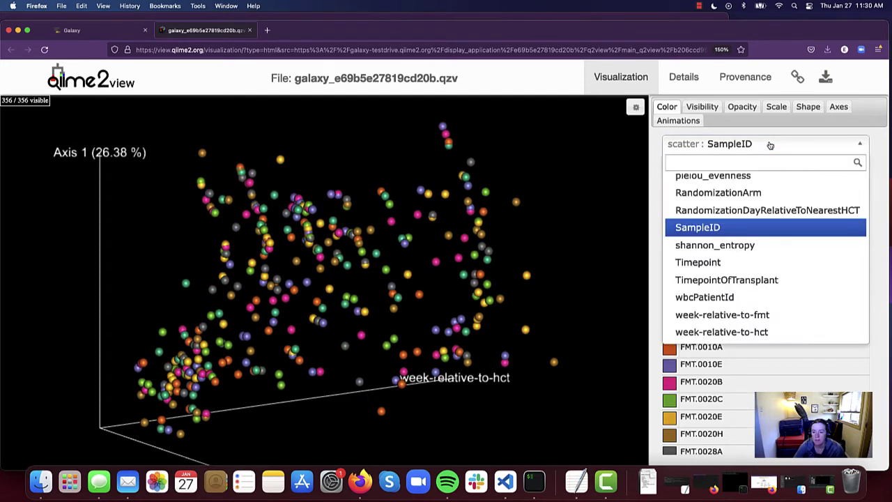
pyautogui.scroll(2, 747, 260)
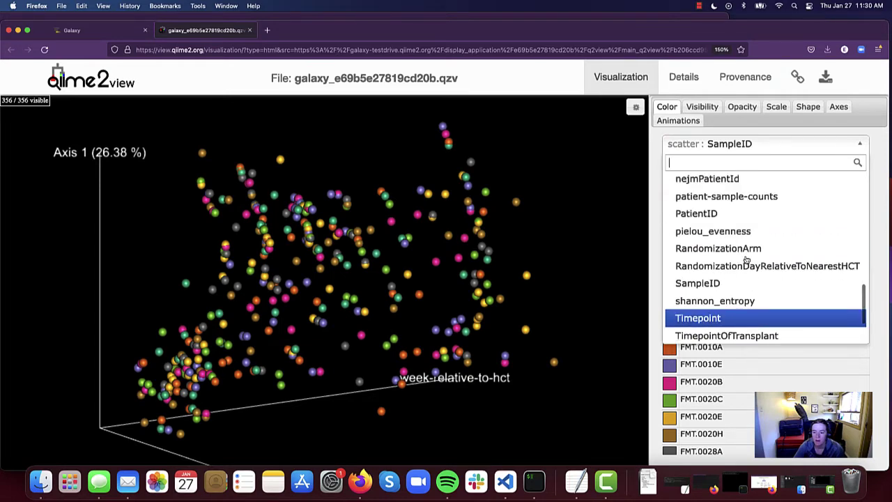
pyautogui.scroll(1, 742, 196)
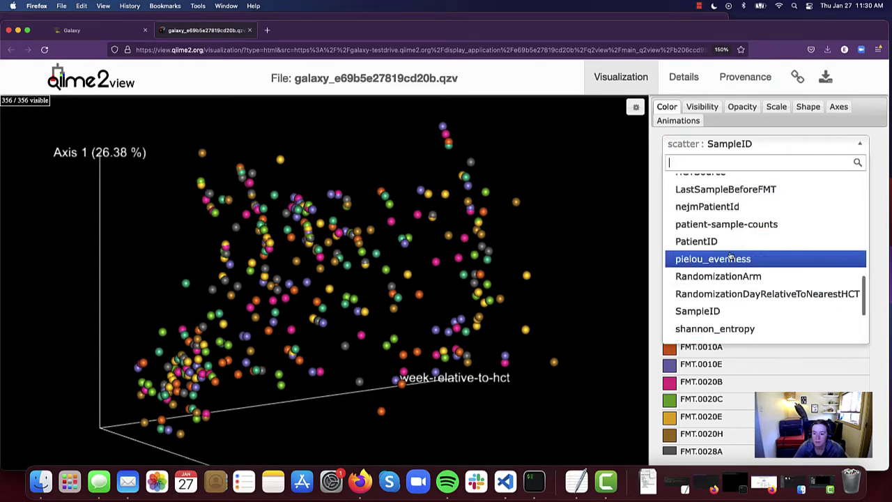
pyautogui.click(730, 258)
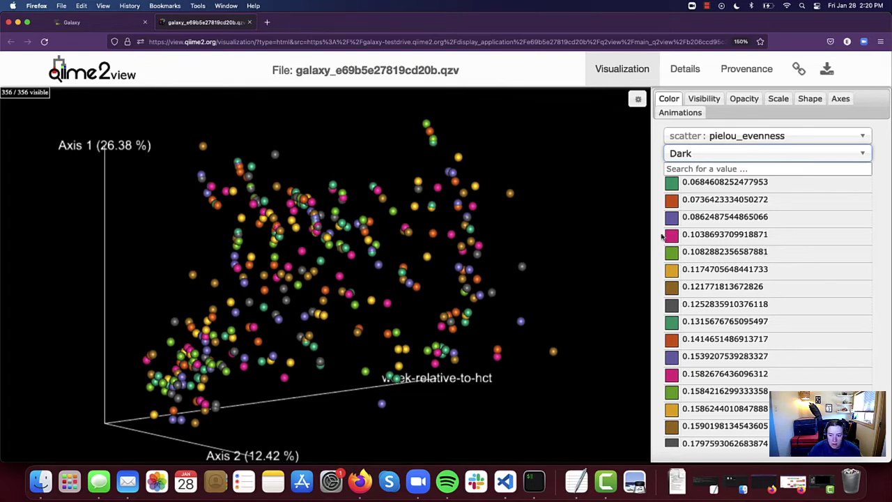
# Apply the sequential Viridis palette to the pielou_evenness coloring and treat the values as continuous.
pyautogui.click(754, 155)
pyautogui.scroll(-5, 742, 223)
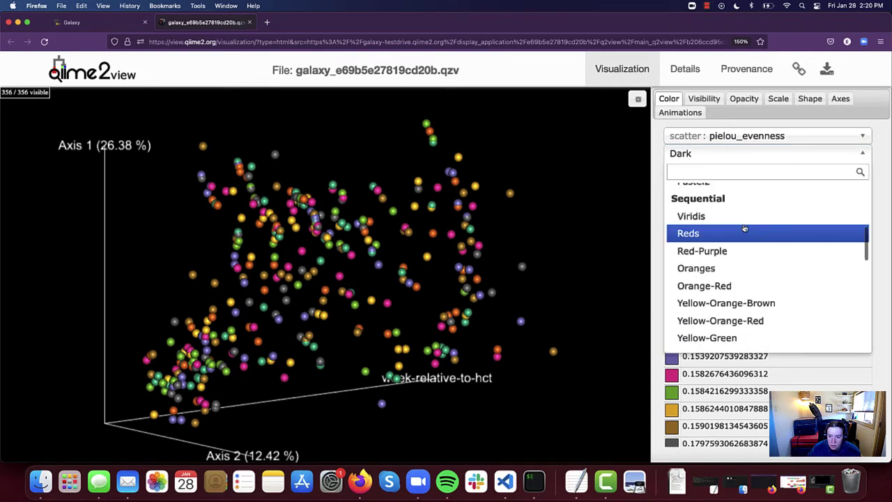
pyautogui.scroll(1, 744, 228)
pyautogui.scroll(5, 743, 227)
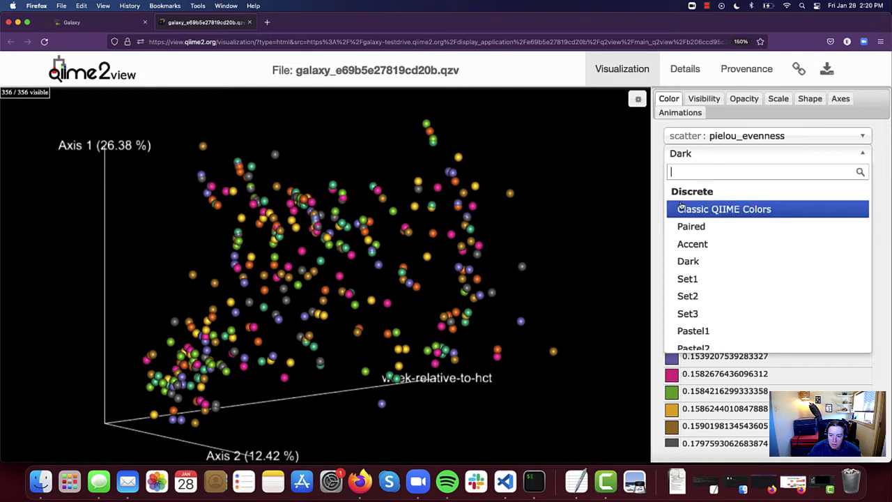
pyautogui.scroll(-6, 767, 220)
pyautogui.scroll(2, 768, 221)
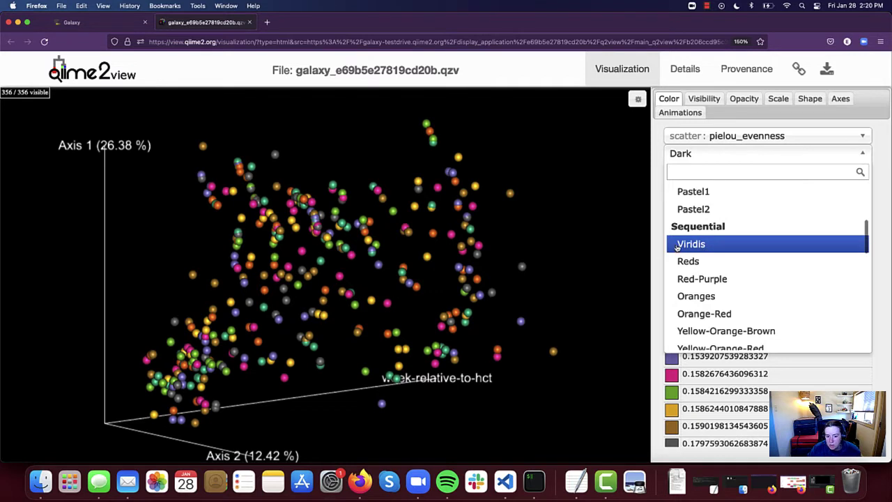
pyautogui.click(716, 245)
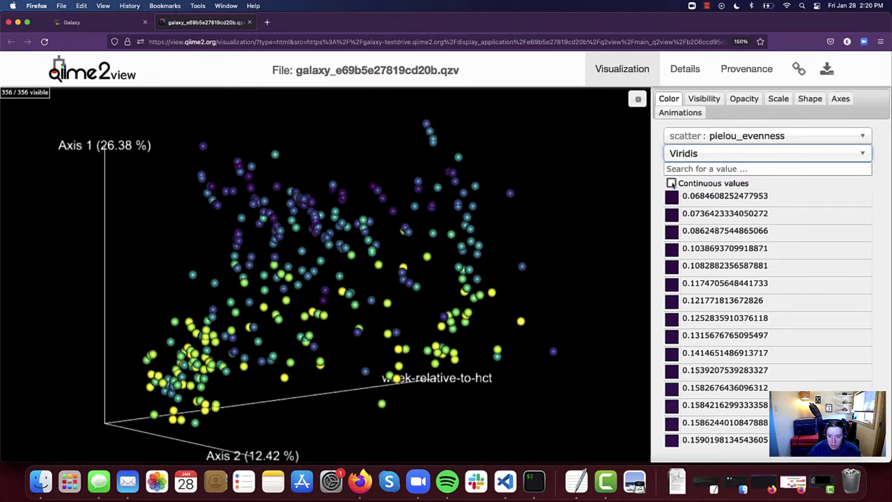
pyautogui.click(671, 182)
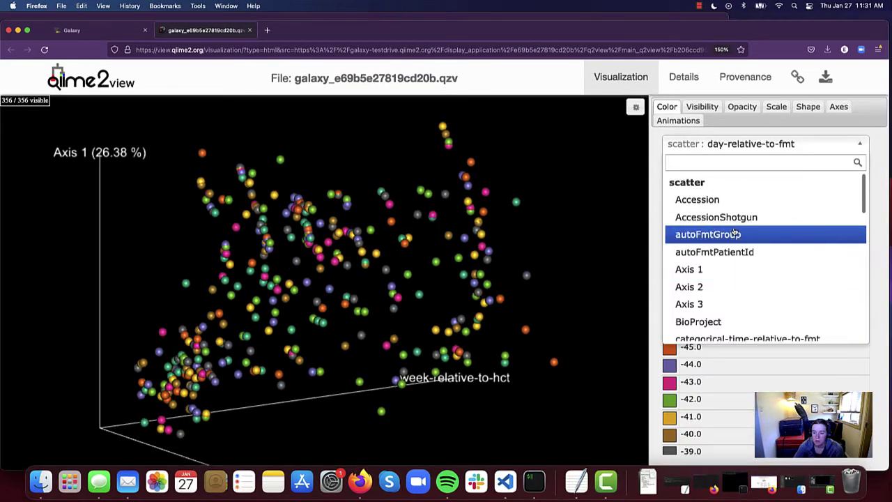
# Color the samples in the emperor plot by autoFmtGroup again.
pyautogui.scroll(1, 735, 235)
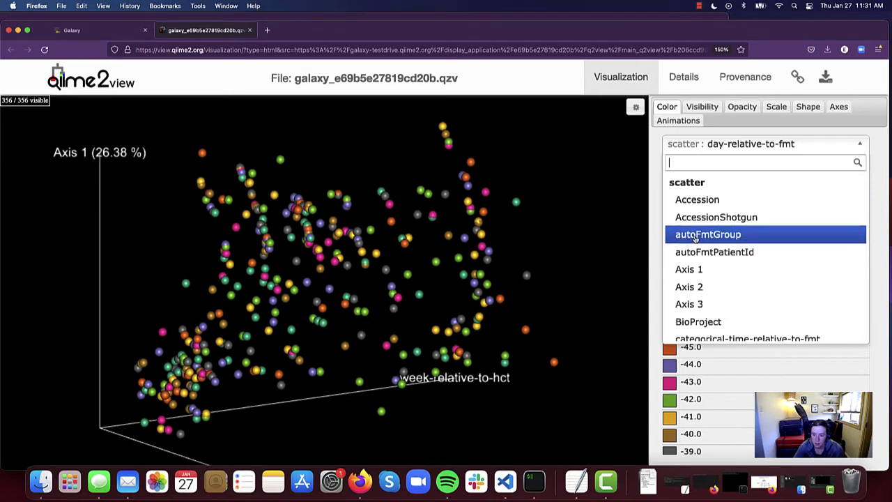
pyautogui.click(748, 237)
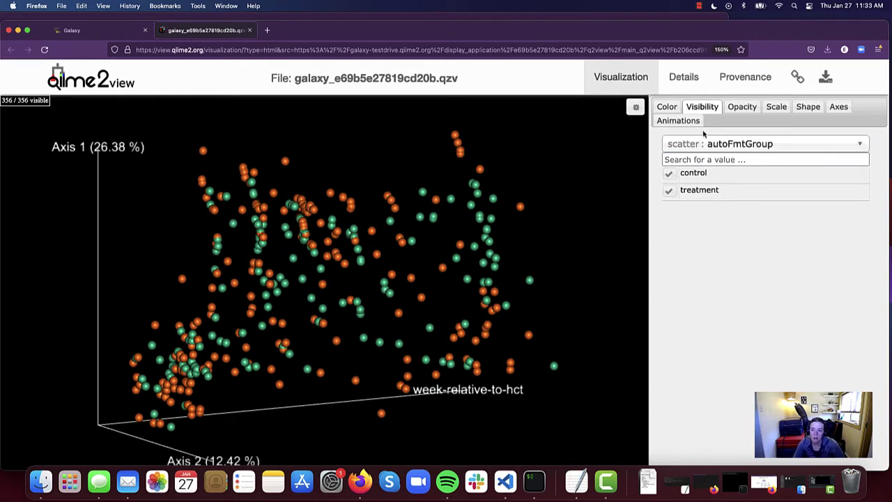
# Set the plot's background color to white and the axes and labels color to black.
pyautogui.click(838, 106)
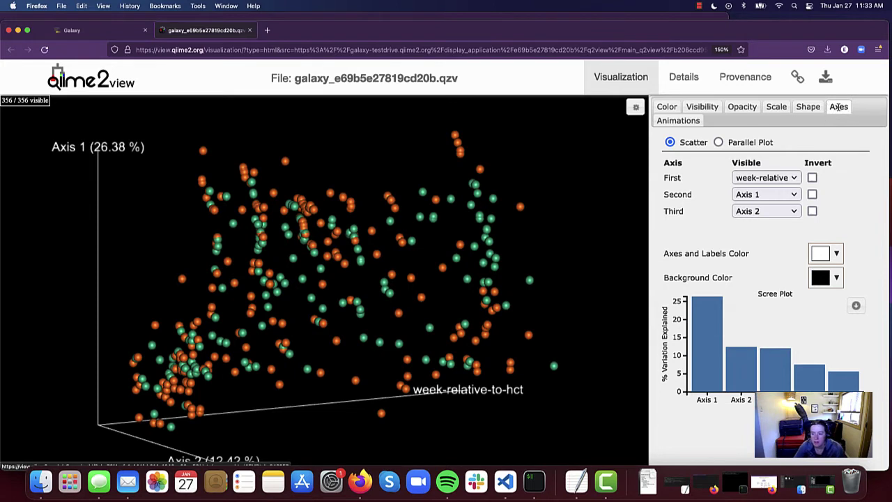
pyautogui.scroll(-1, 801, 174)
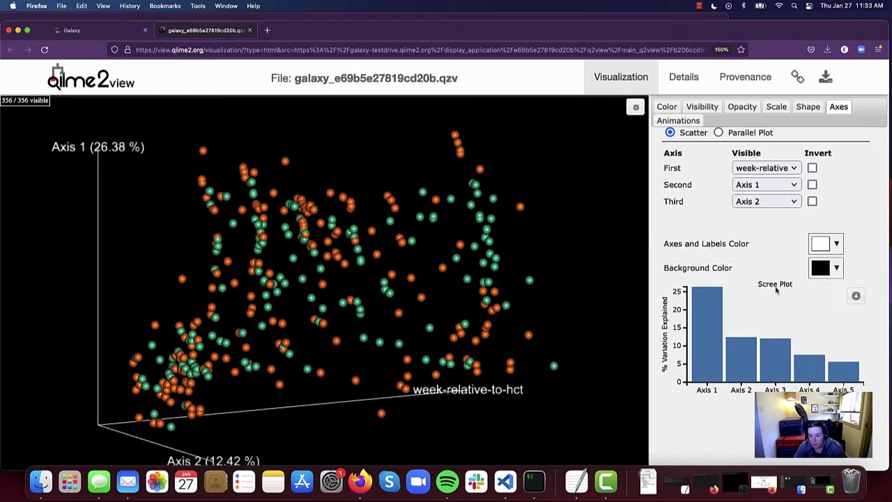
pyautogui.click(837, 268)
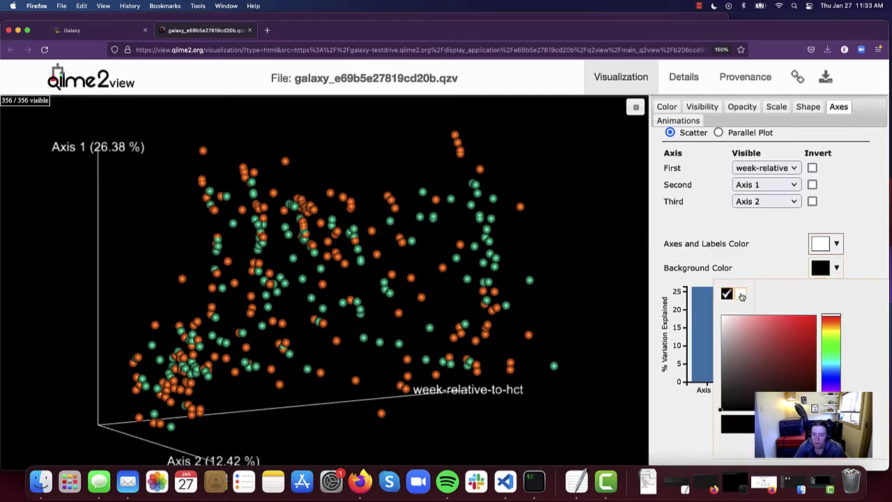
pyautogui.click(742, 296)
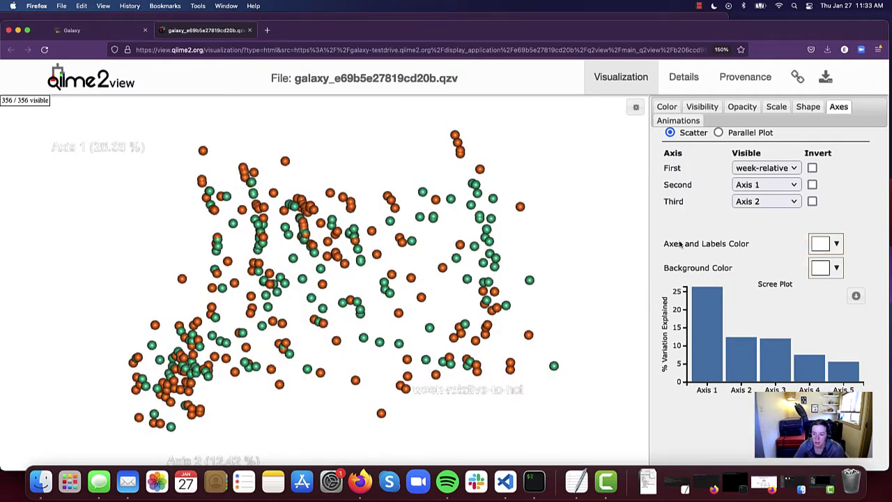
pyautogui.click(832, 244)
pyautogui.click(729, 270)
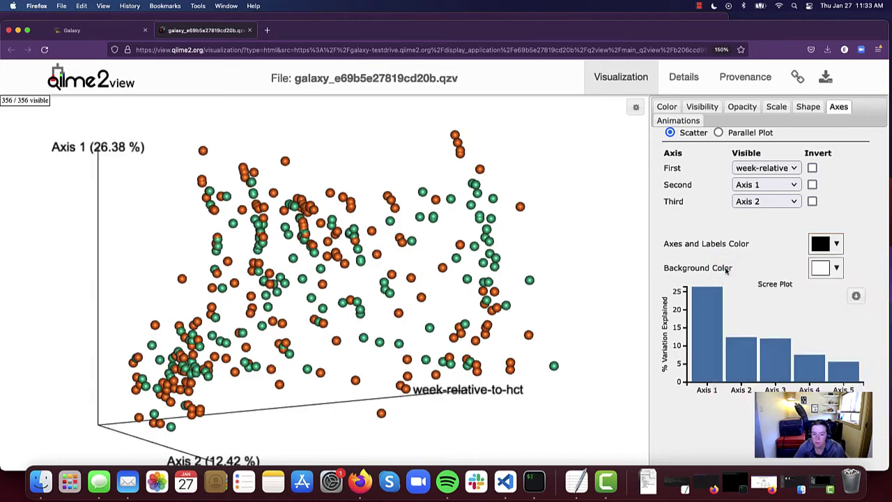
pyautogui.moveTo(550, 375)
pyautogui.mouseDown()
pyautogui.moveTo(499, 355)
pyautogui.moveTo(410, 366)
pyautogui.moveTo(535, 368)
pyautogui.mouseUp()
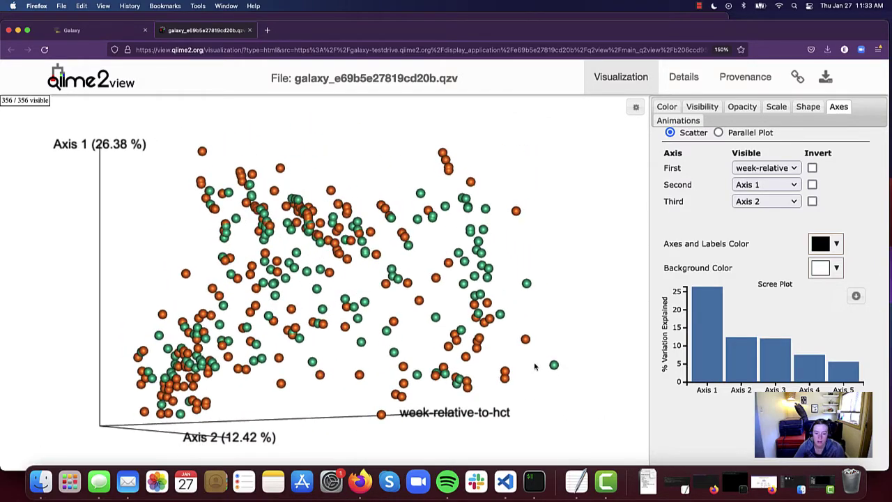
# Set the axes and labels color back to white and the plot's background color back to black.
pyautogui.moveTo(697, 363)
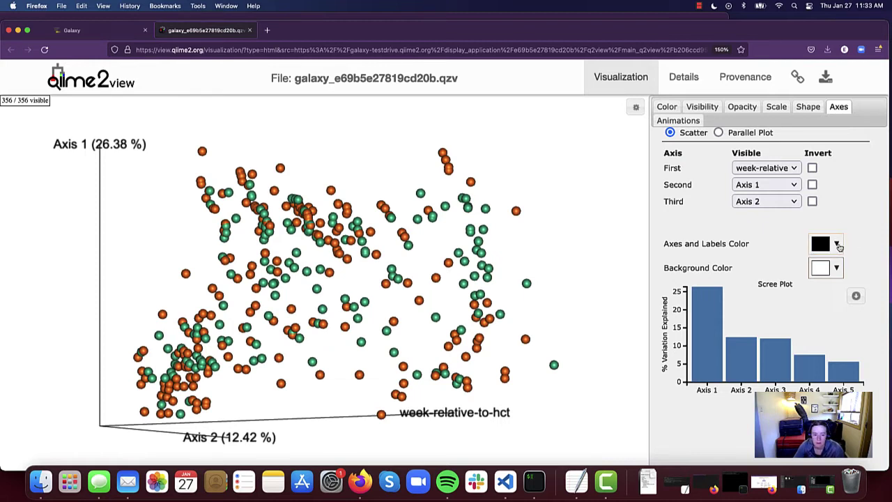
pyautogui.click(837, 246)
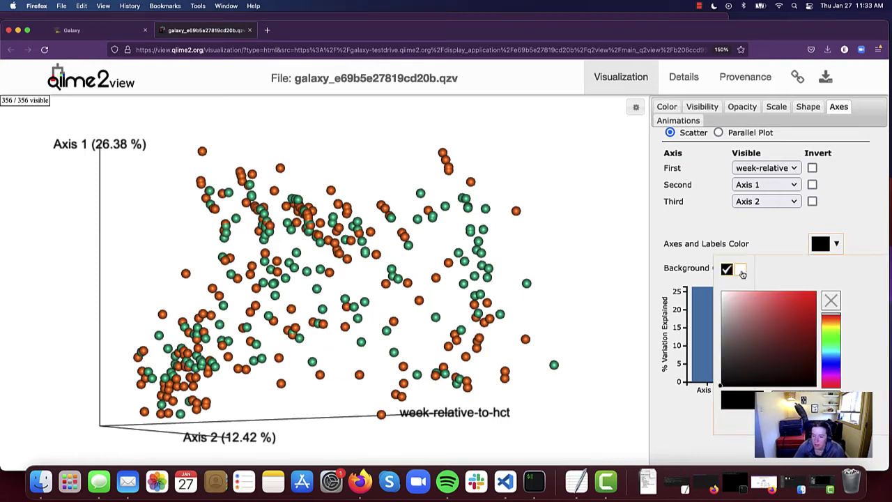
pyautogui.click(741, 270)
pyautogui.click(836, 271)
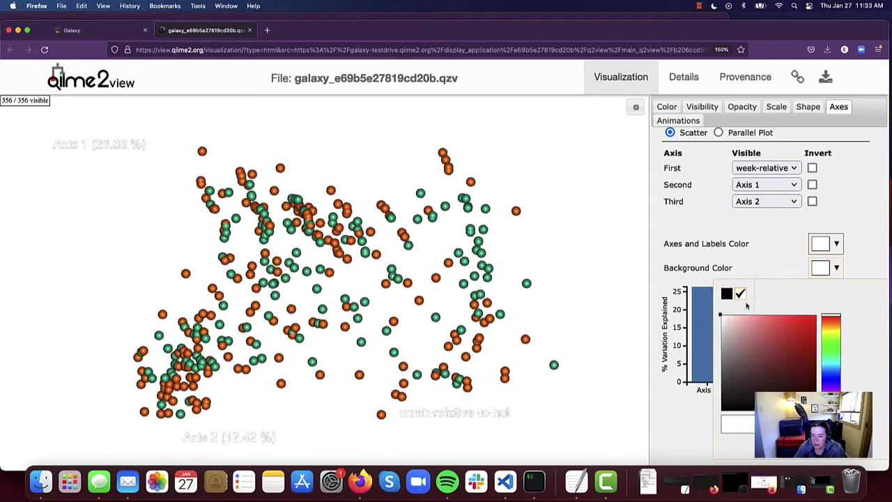
pyautogui.click(726, 293)
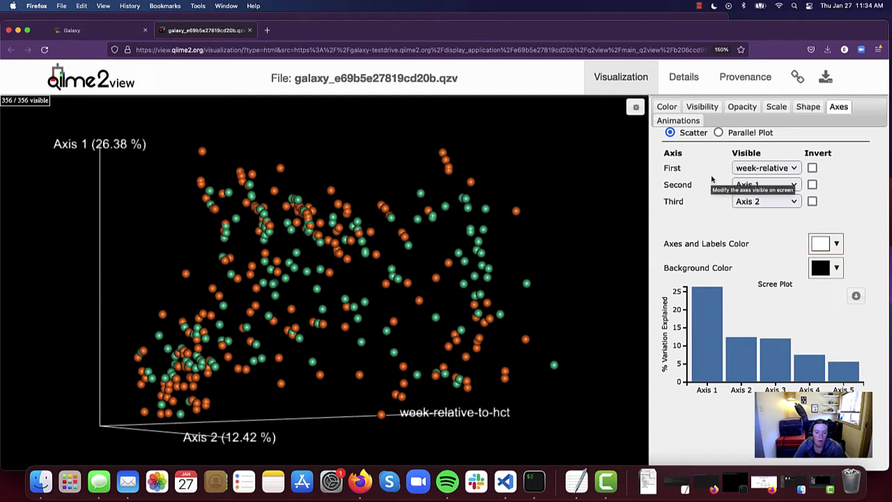
# Recenter the plot's camera on Axis 1 against week-relative-to-hct, and rotate the samples back into a 3D view.
pyautogui.click(634, 110)
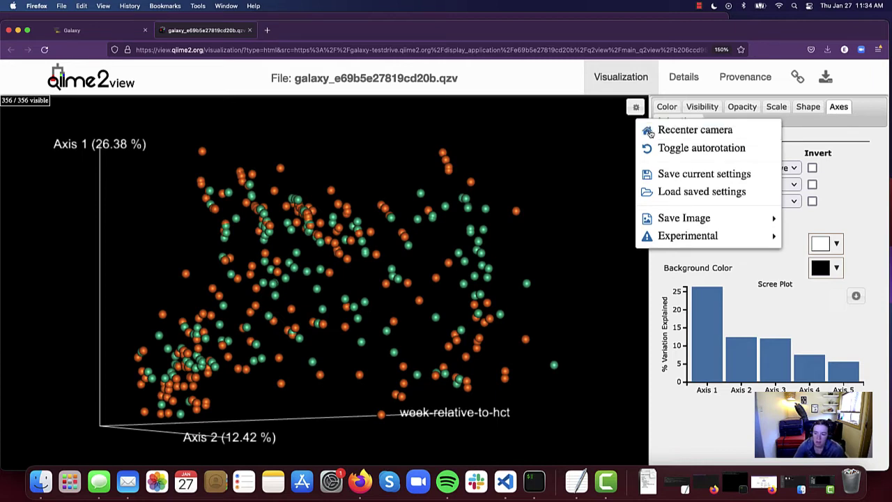
pyautogui.click(677, 134)
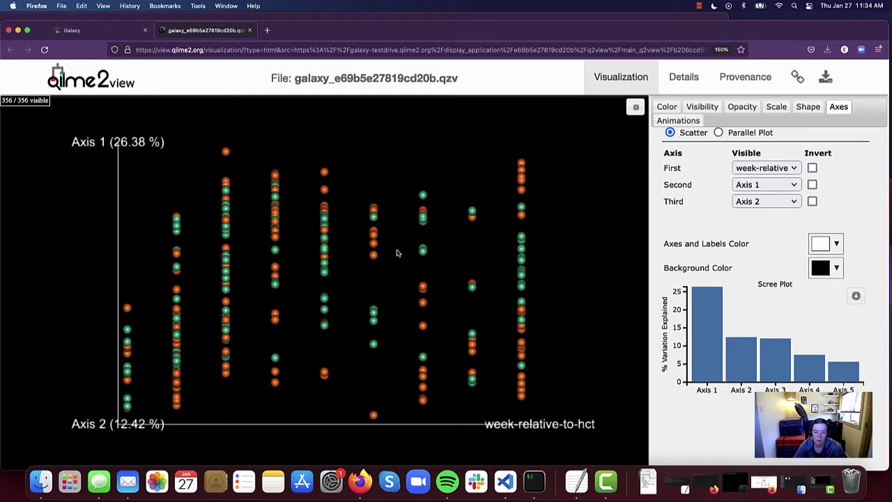
pyautogui.click(635, 107)
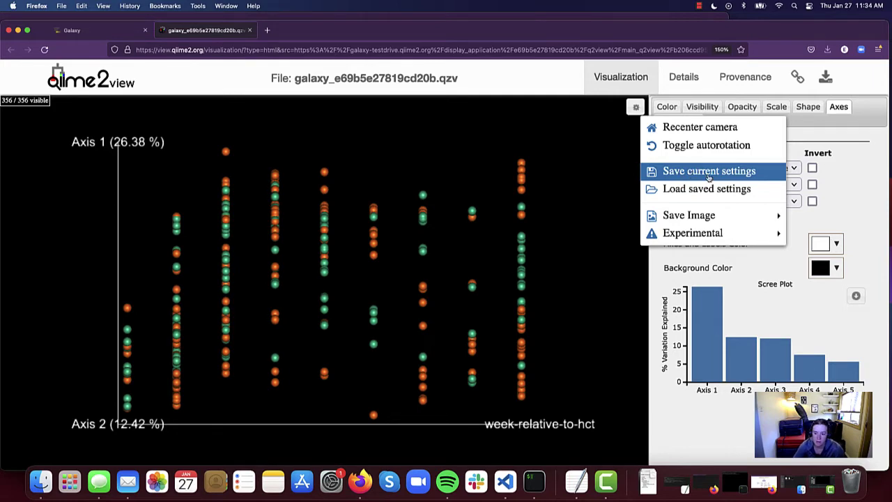
pyautogui.click(577, 337)
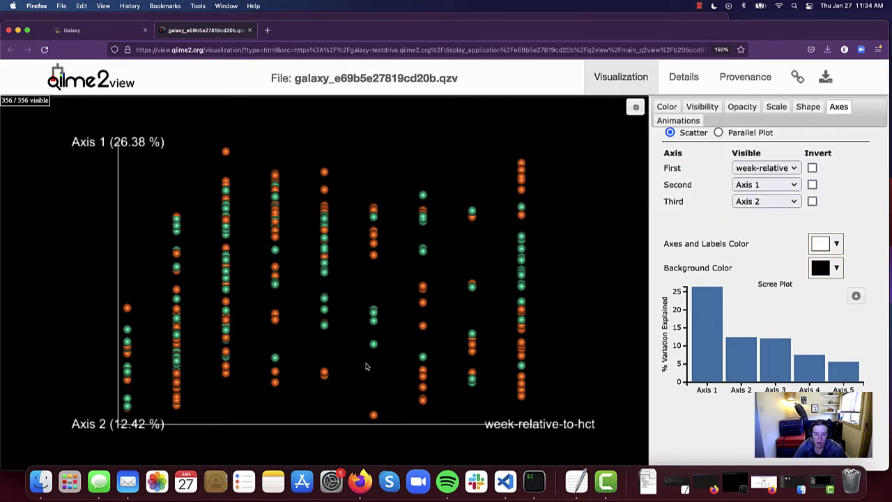
pyautogui.moveTo(462, 351); pyautogui.dragTo(508, 351)
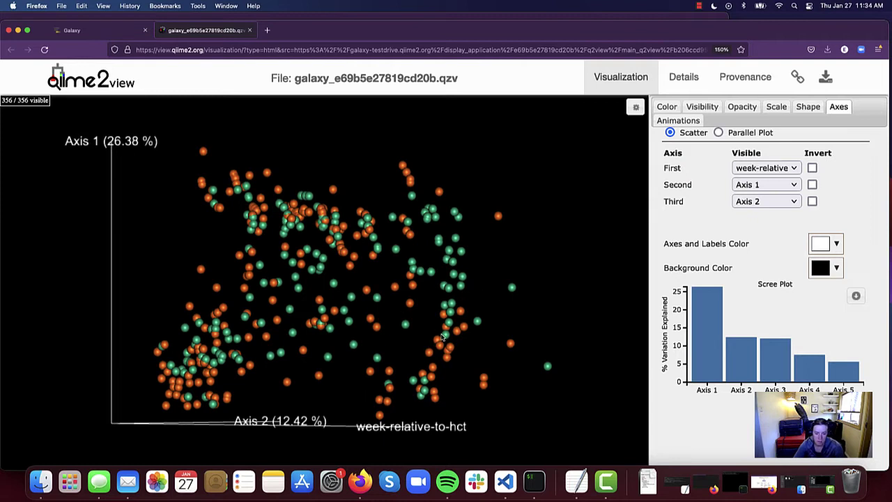
# Open the emperor plot in the Vega Editor through the experimental option and look through its JSON specification.
pyautogui.click(636, 109)
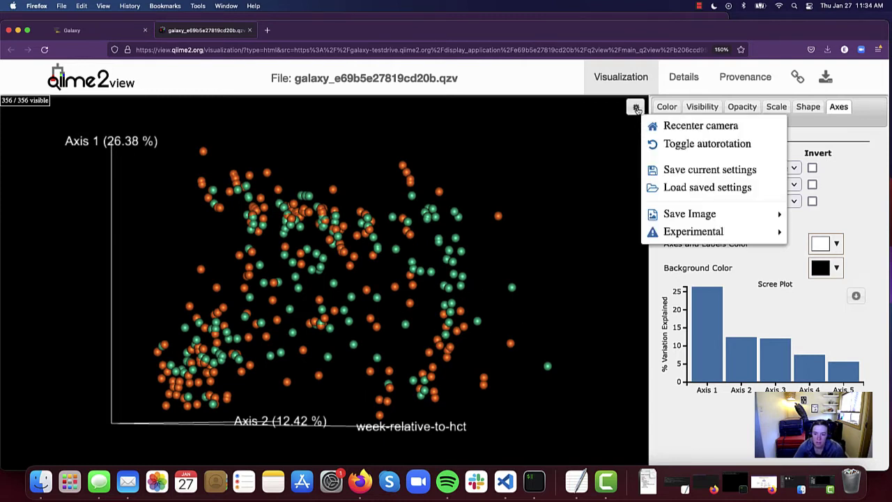
pyautogui.moveTo(668, 216)
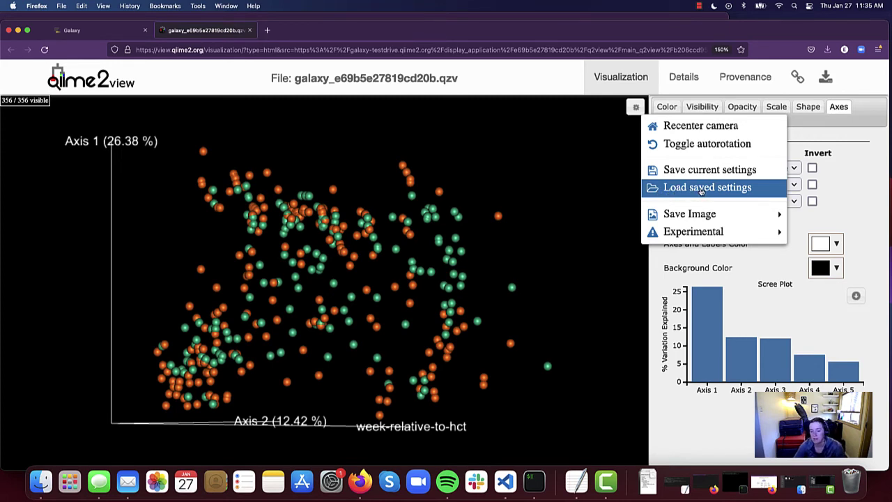
pyautogui.moveTo(658, 230)
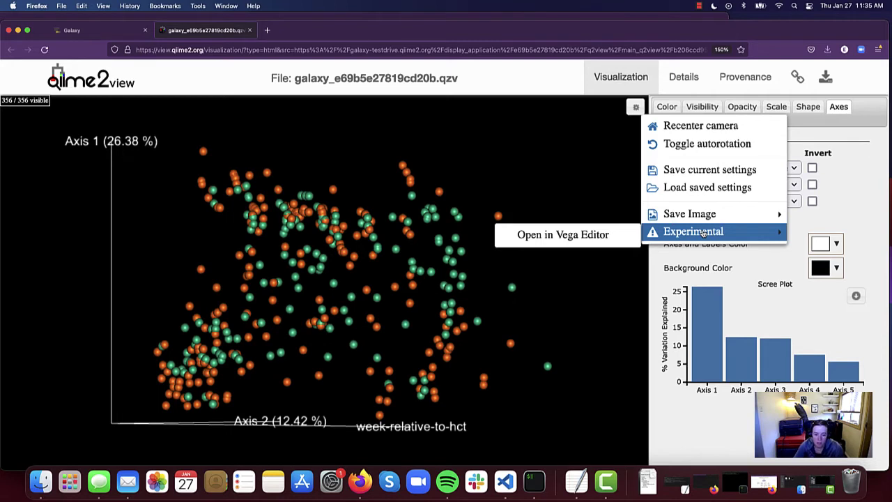
pyautogui.click(570, 237)
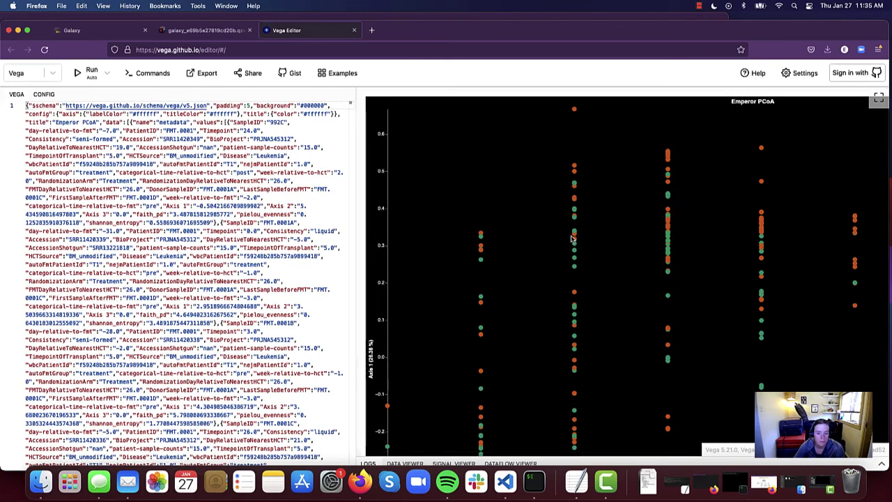
pyautogui.scroll(-5, 257, 290)
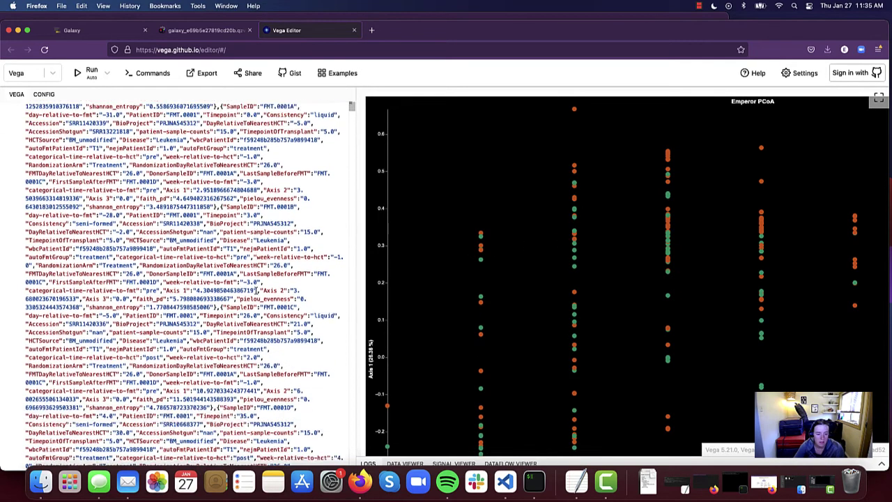
pyautogui.scroll(-15, 257, 291)
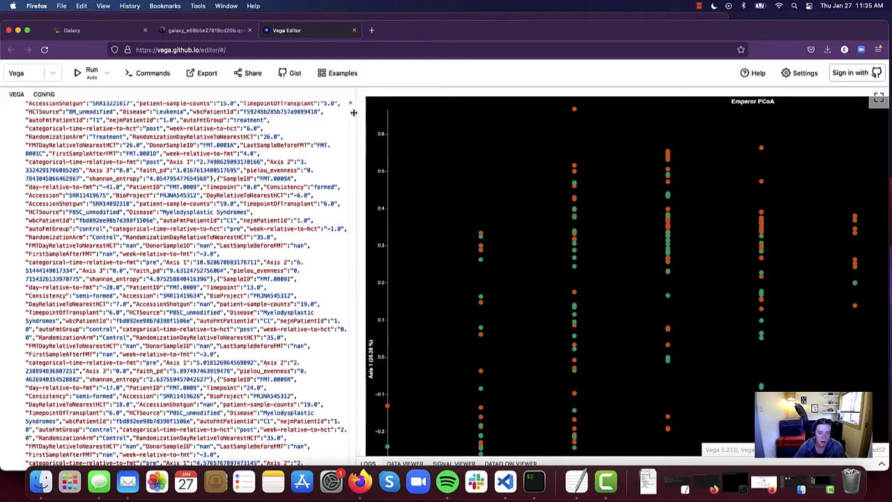
# Close the Vega Editor and bring up the emperor plot's color settings for autoFmtGroup.
pyautogui.moveTo(352, 111)
pyautogui.mouseDown()
pyautogui.moveTo(351, 128)
pyautogui.moveTo(352, 106)
pyautogui.mouseUp()
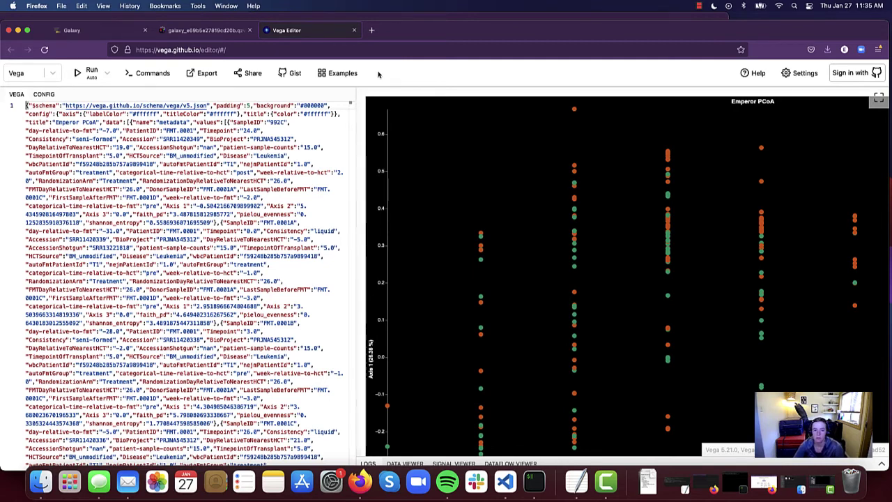
pyautogui.click(354, 32)
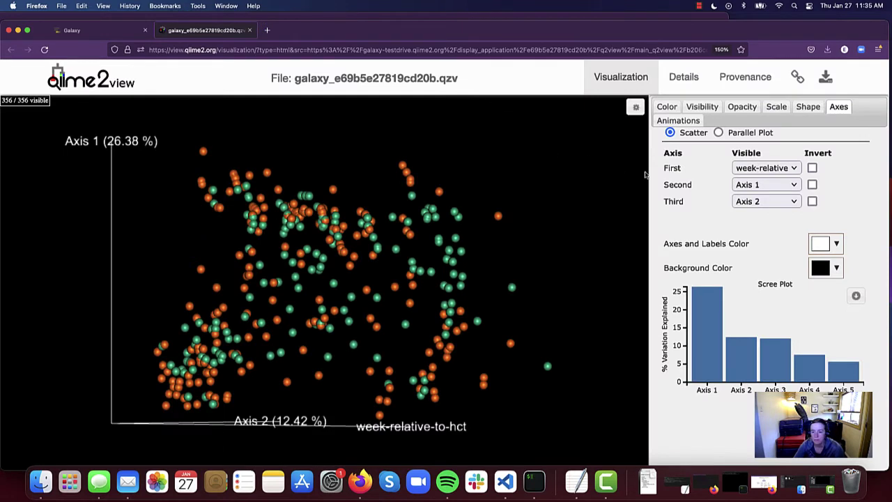
pyautogui.click(667, 108)
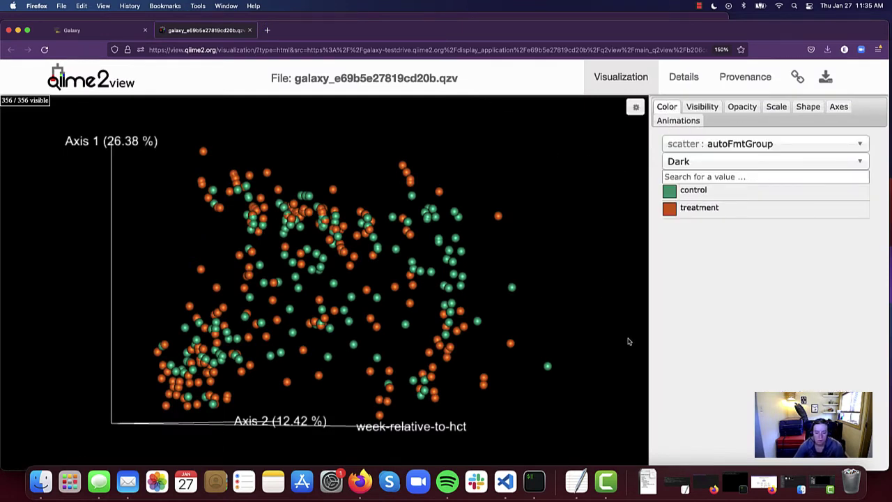
# Rotate the plot between a flat view of Axis 1 against week-relative-to-hct and a 3D view to compare control and treatment samples.
pyautogui.moveTo(484, 379); pyautogui.dragTo(460, 379)
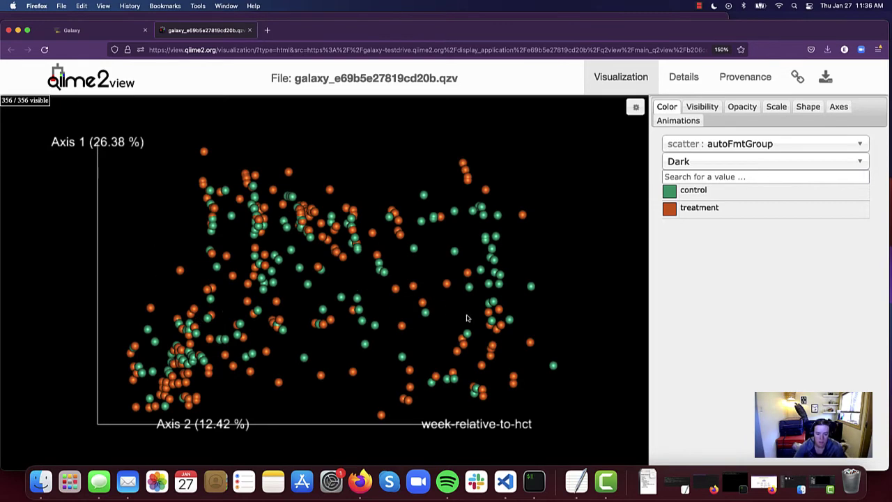
pyautogui.moveTo(467, 318); pyautogui.dragTo(440, 319)
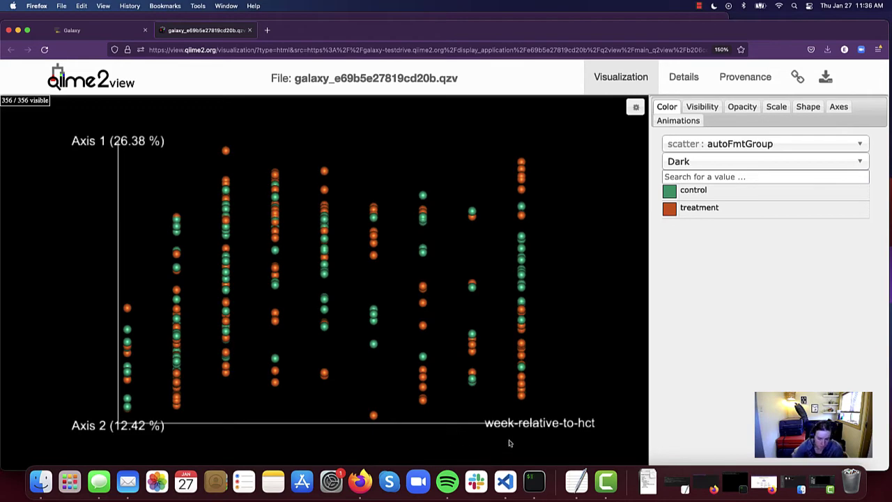
pyautogui.moveTo(509, 443)
pyautogui.mouseDown()
pyautogui.moveTo(526, 442)
pyautogui.moveTo(503, 446)
pyautogui.mouseUp()
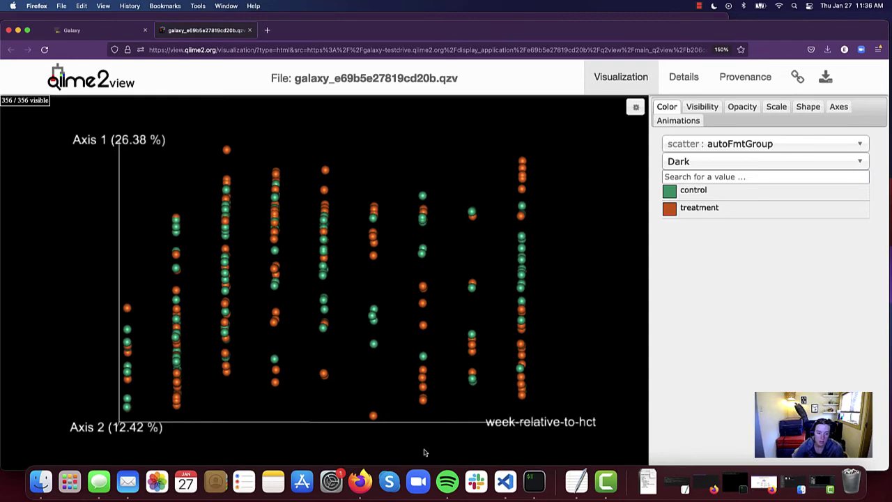
pyautogui.moveTo(390, 438); pyautogui.dragTo(422, 437)
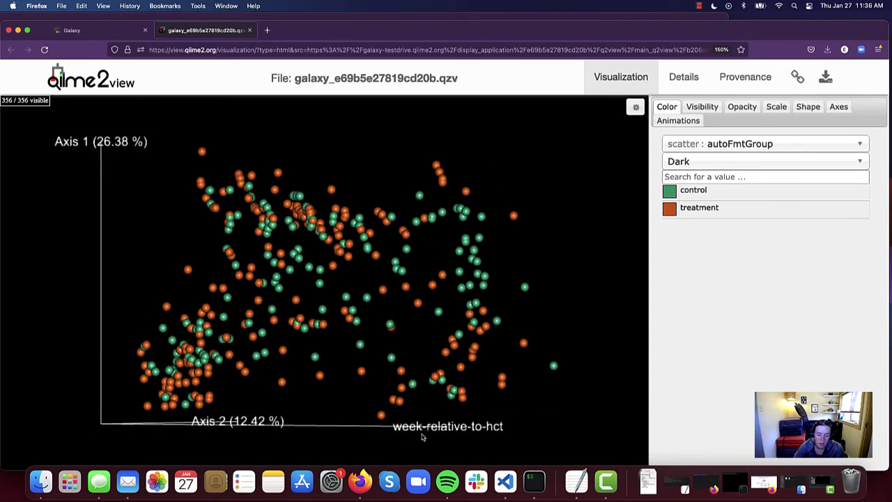